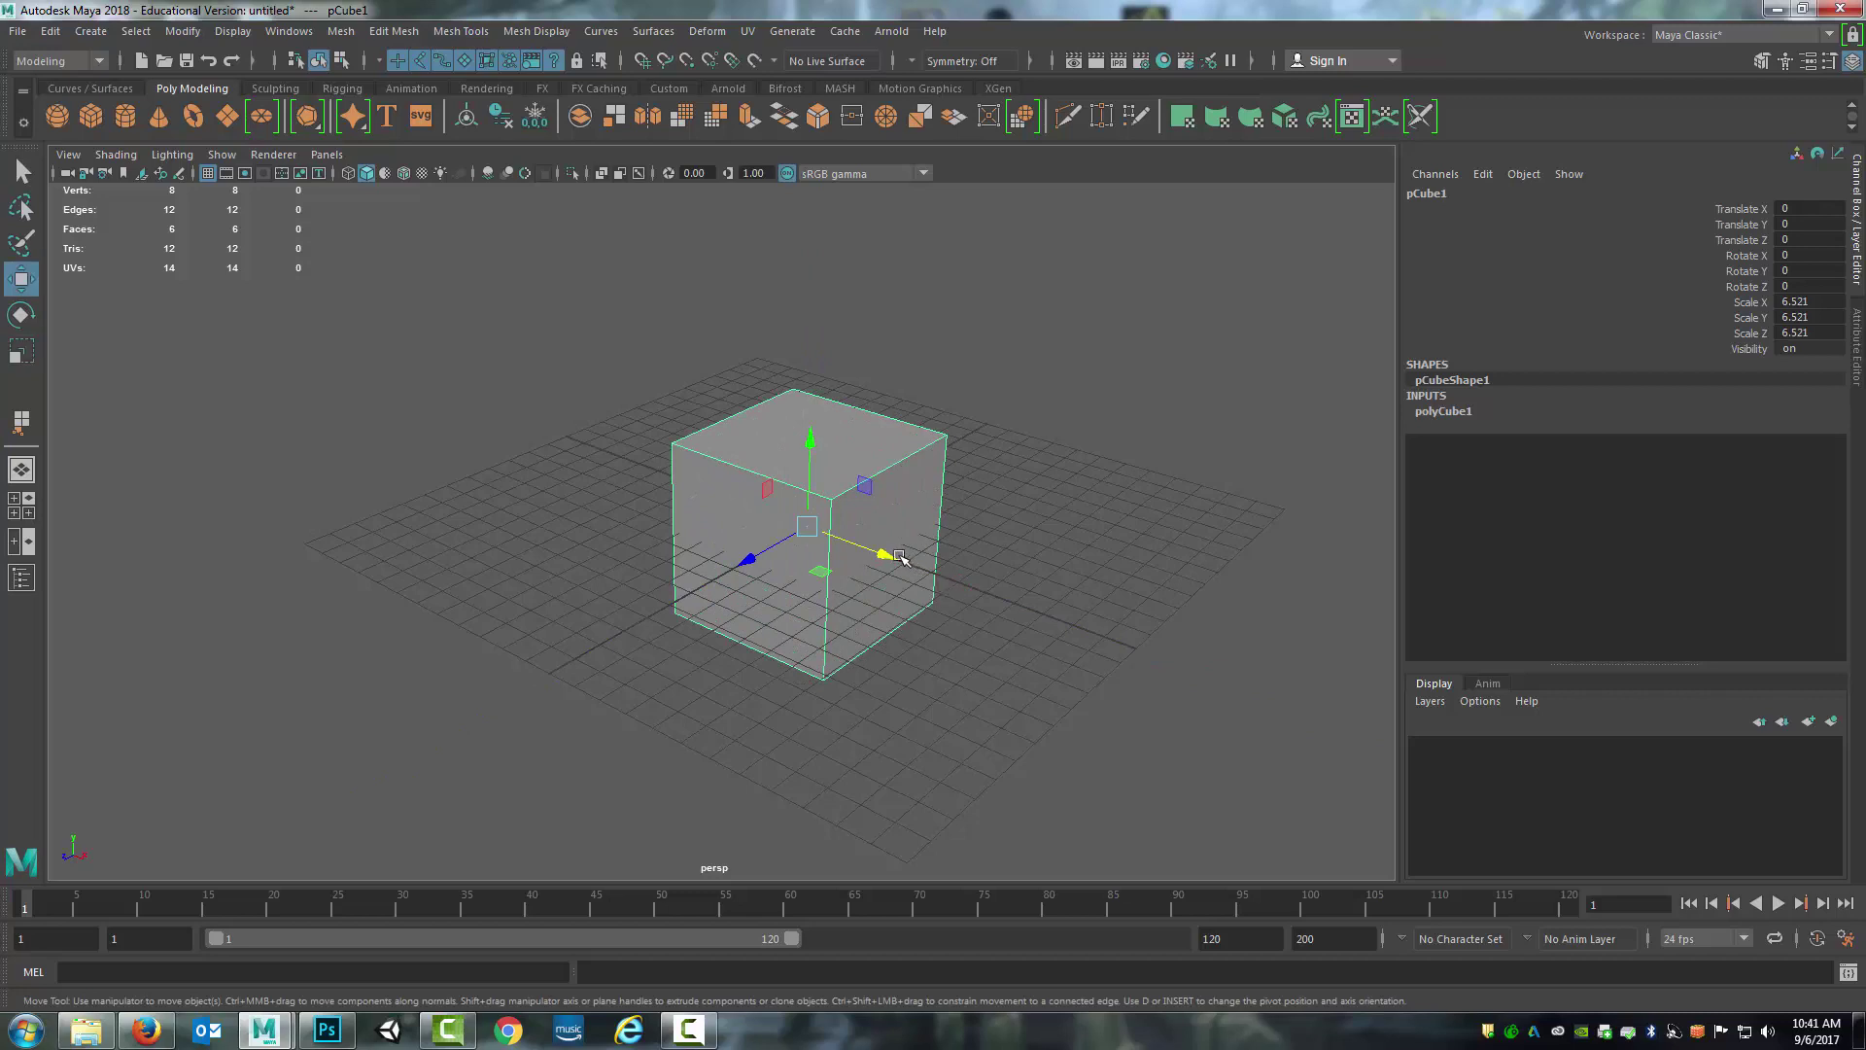
Move the cube along X to a Translate X of -4
{"action": "left_click_drag", "start_coordinate": [880, 553], "coordinate": [792, 525]}
{"action": "key", "text": "f"}
{"action": "left_click_drag", "start_coordinate": [1163, 484], "coordinate": [984, 489], "text": "alt"}
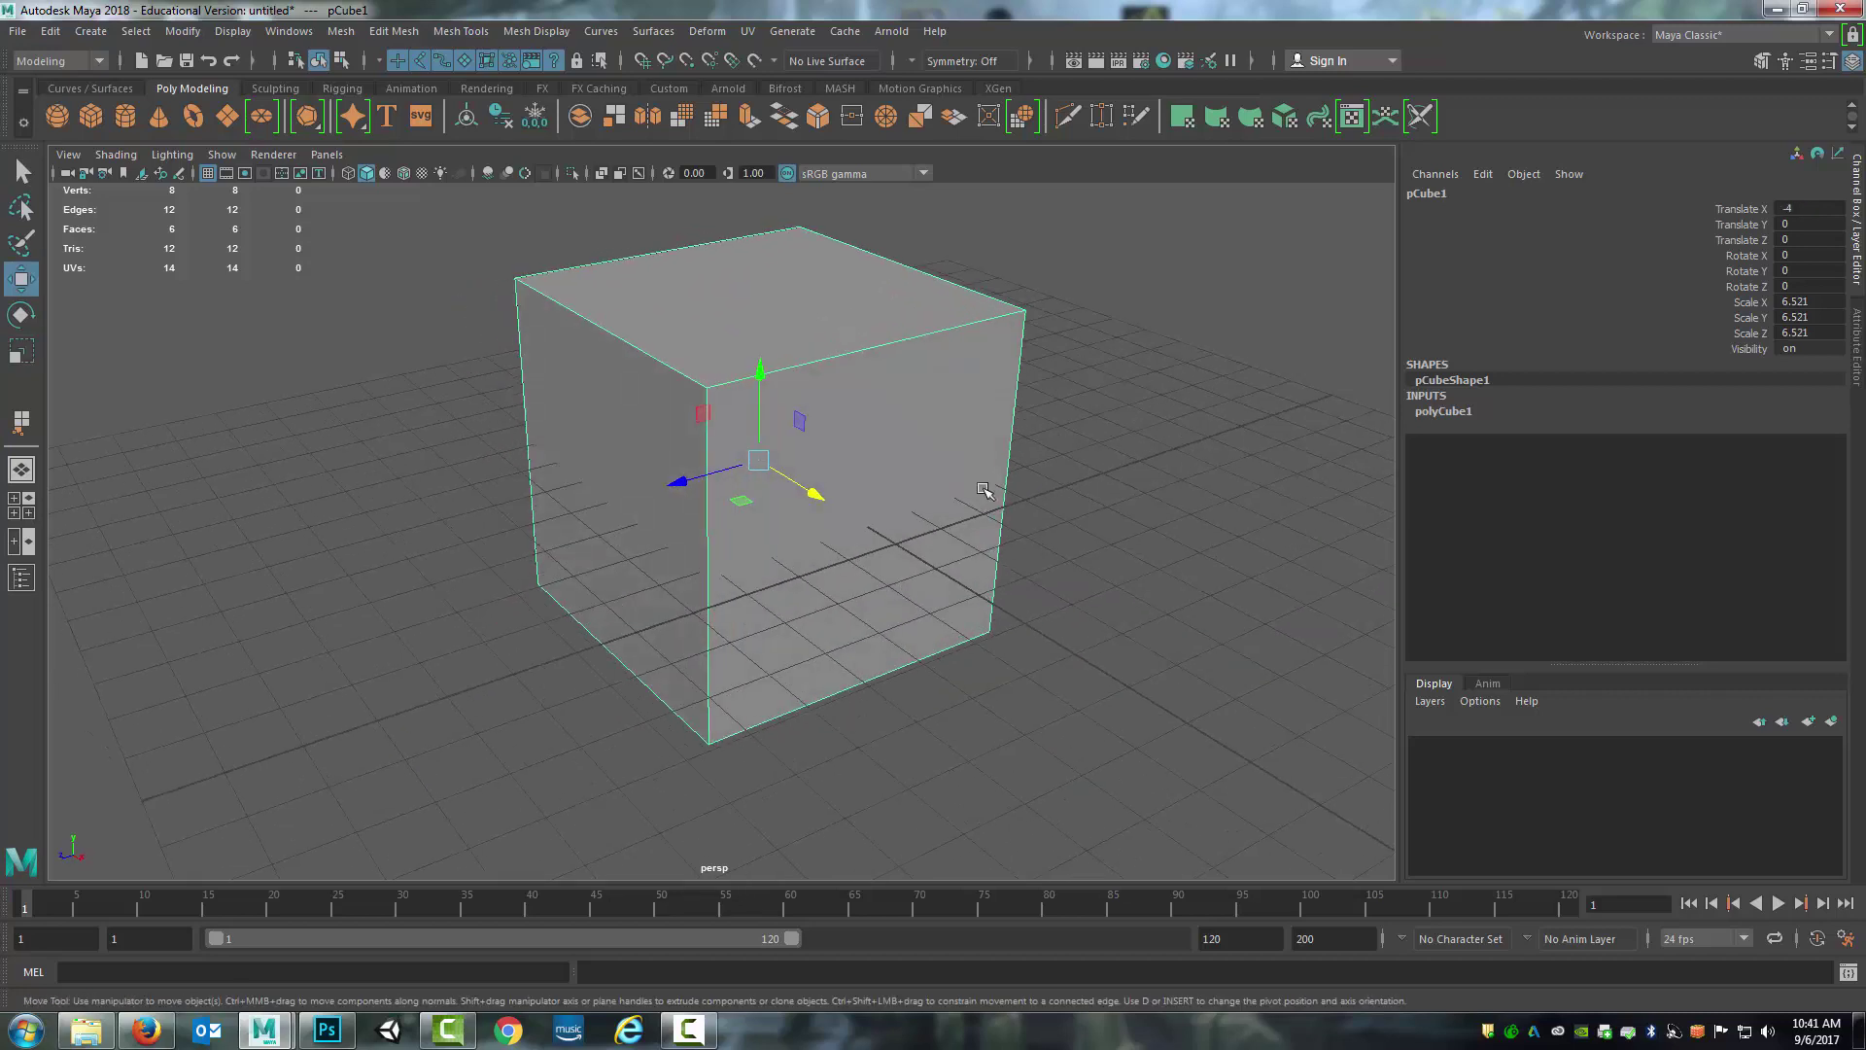
Delete the cube's side face that faces positive X, leaving that side open
{"action": "right_click_drag", "start_coordinate": [922, 415], "coordinate": [908, 467]}
{"action": "left_click", "coordinate": [873, 524]}
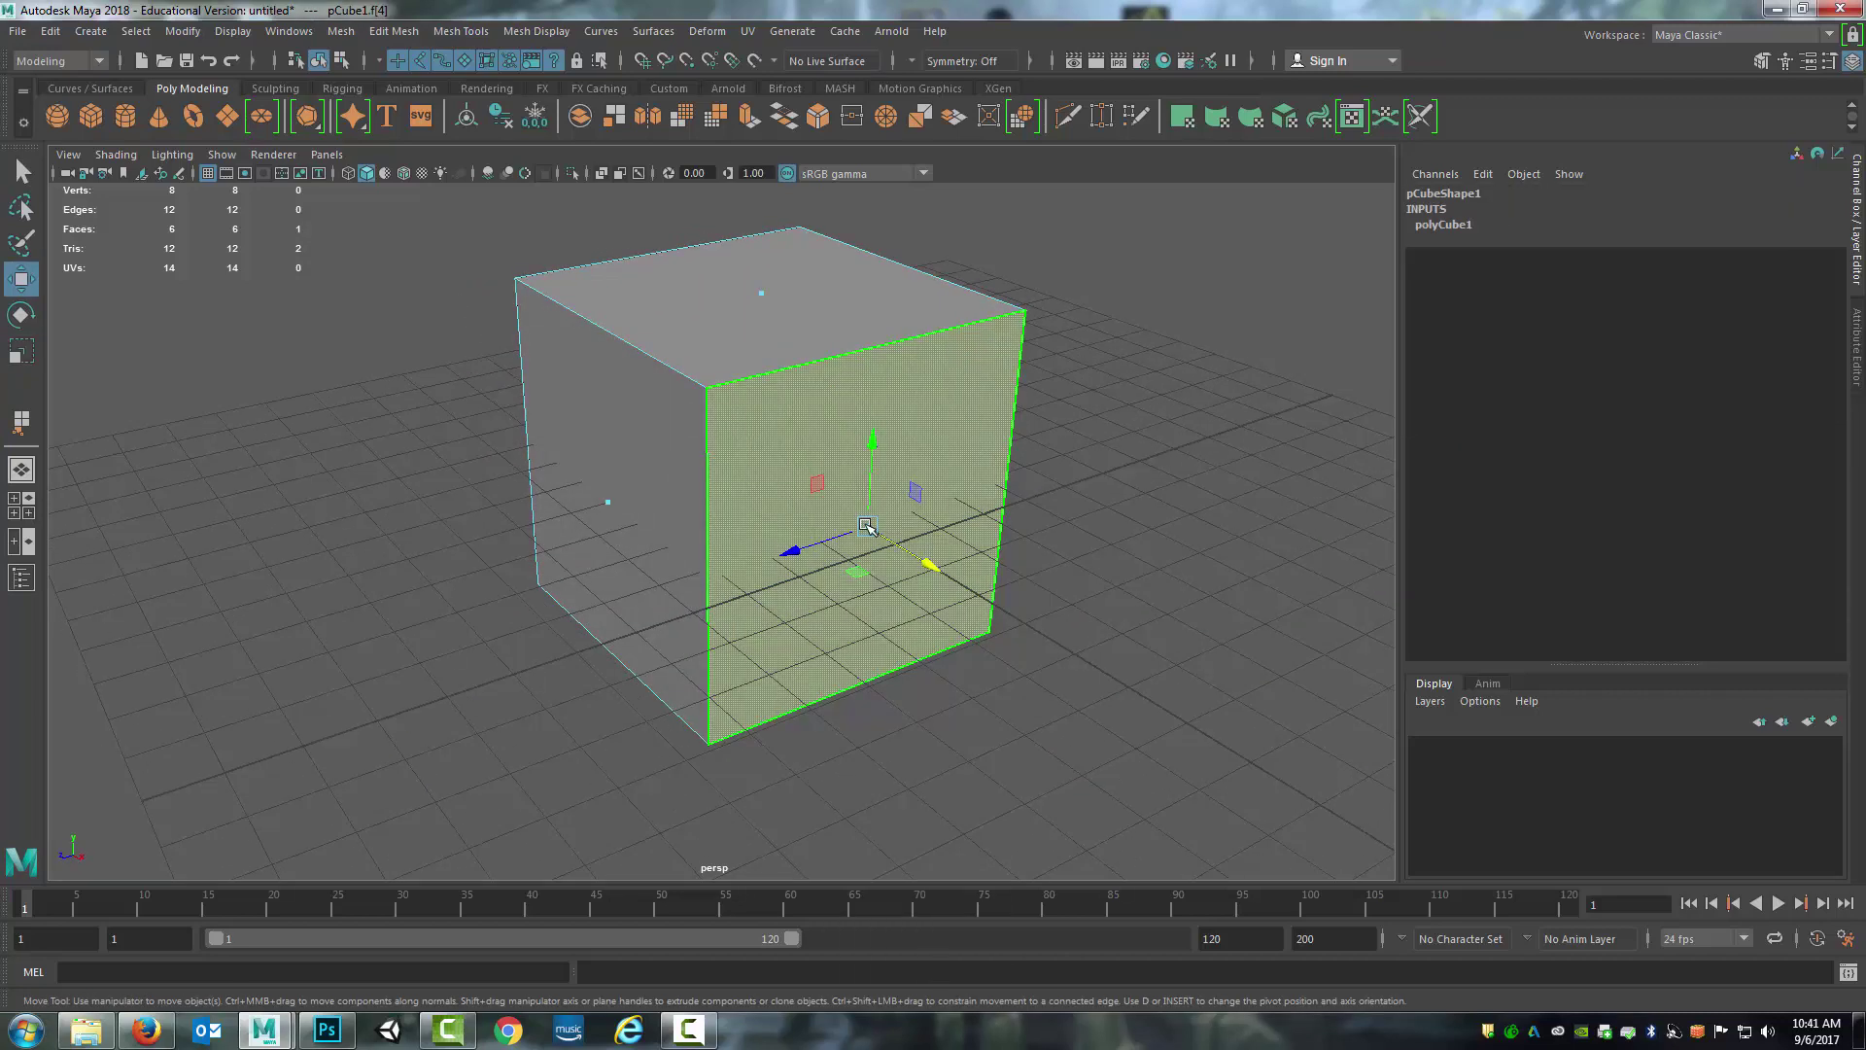
{"action": "key", "text": "Delete"}
{"action": "left_click_drag", "start_coordinate": [1212, 487], "coordinate": [1175, 533], "text": "alt"}
{"action": "mouse_move", "coordinate": [956, 569]}
{"action": "left_mouse_down", "text": "alt"}
{"action": "mouse_move", "coordinate": [983, 567]}
{"action": "mouse_move", "coordinate": [871, 550]}
{"action": "mouse_move", "coordinate": [952, 568]}
{"action": "mouse_move", "coordinate": [969, 540]}
{"action": "left_mouse_up", "text": "alt"}
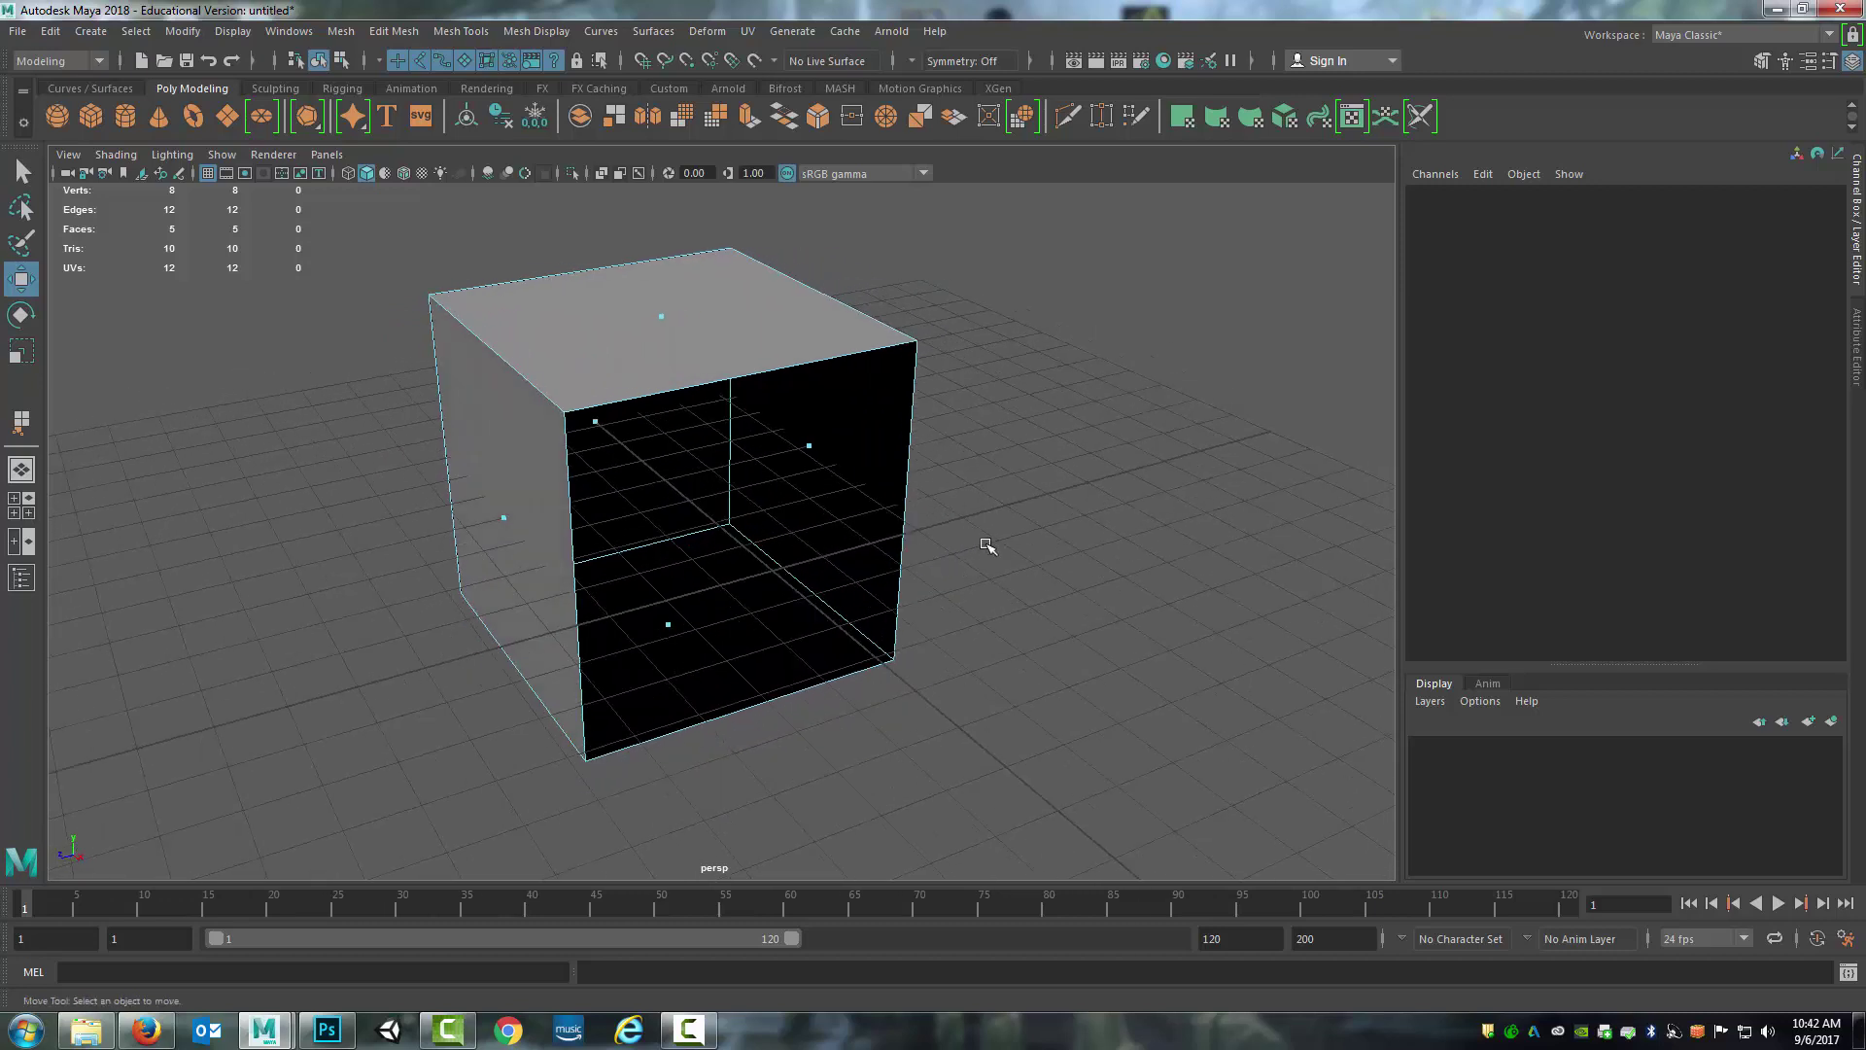
{"action": "key", "text": "ctrl+z"}
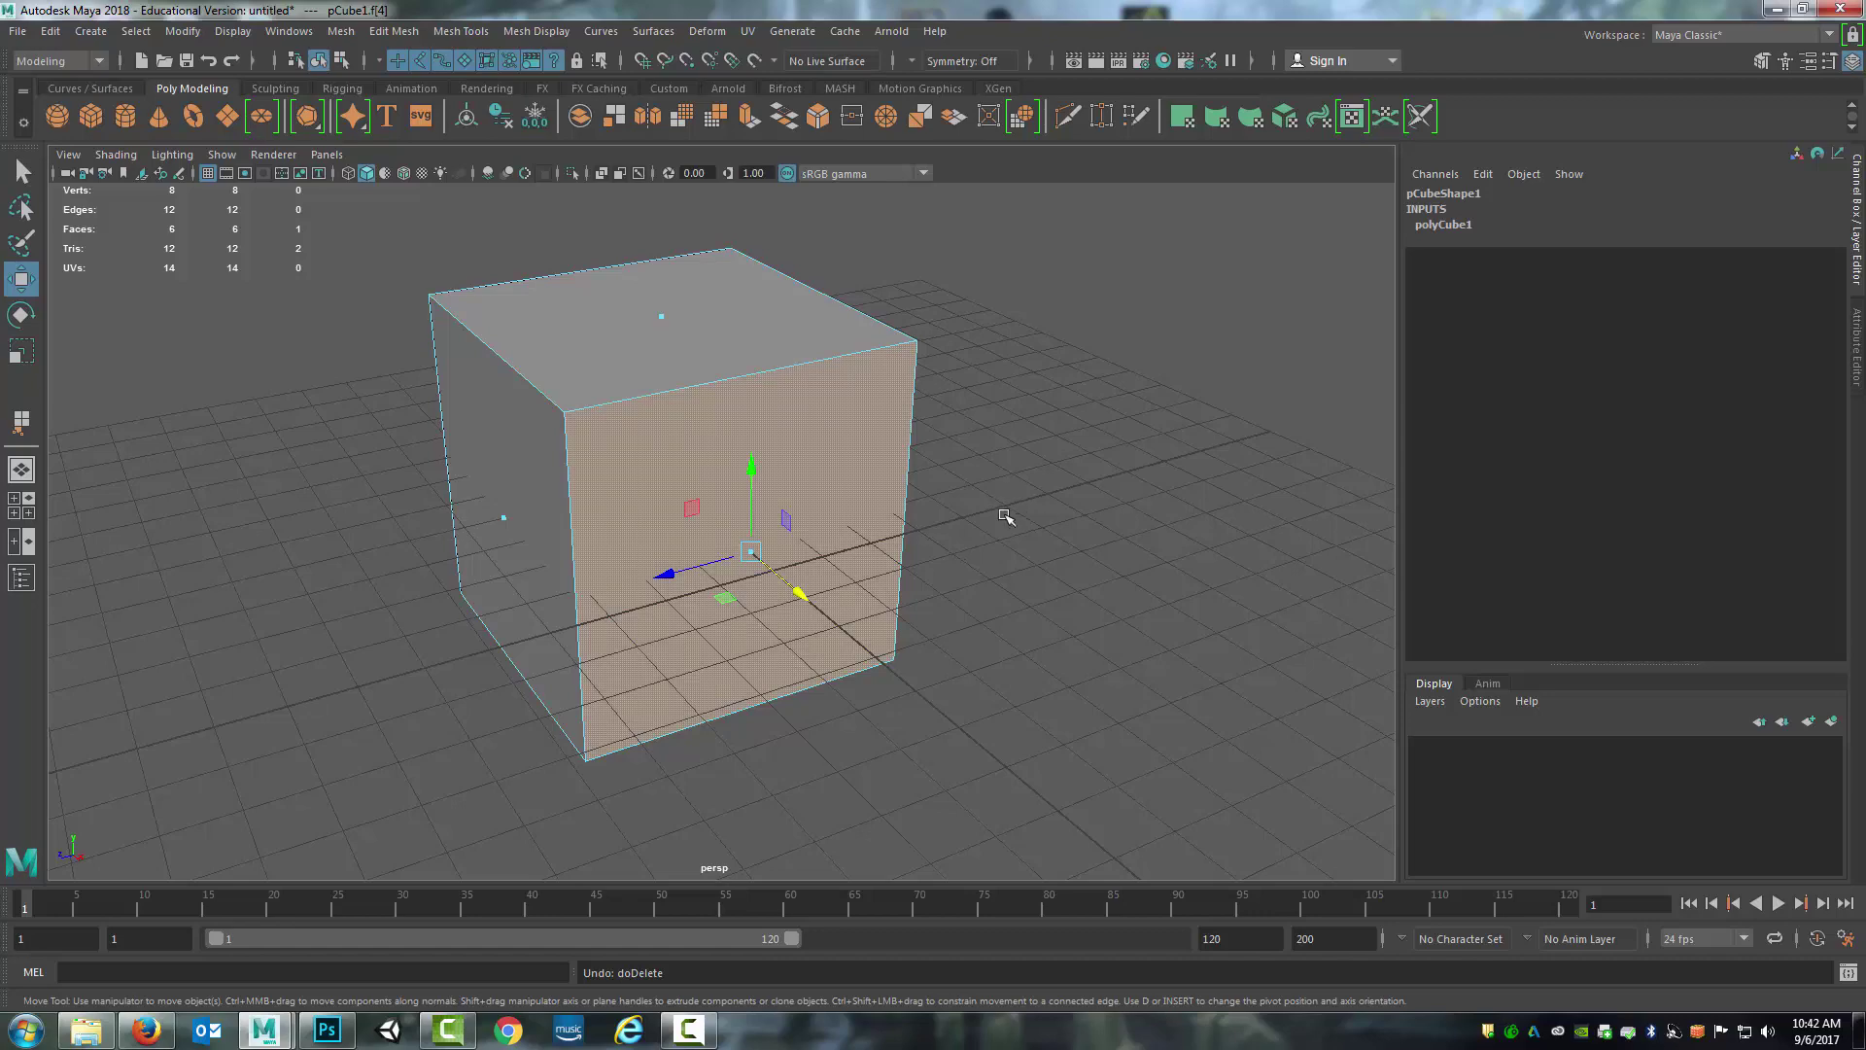
{"action": "left_click_drag", "start_coordinate": [1005, 517], "coordinate": [980, 556], "text": "alt"}
{"action": "key", "text": "Delete"}
{"action": "left_click_drag", "start_coordinate": [727, 590], "coordinate": [803, 590], "text": "alt"}
{"action": "left_click_drag", "start_coordinate": [991, 572], "coordinate": [1087, 500], "text": "alt"}
{"action": "middle_click_drag", "start_coordinate": [994, 500], "coordinate": [969, 534], "text": "alt"}
{"action": "left_click_drag", "start_coordinate": [969, 534], "coordinate": [916, 541], "text": "alt"}
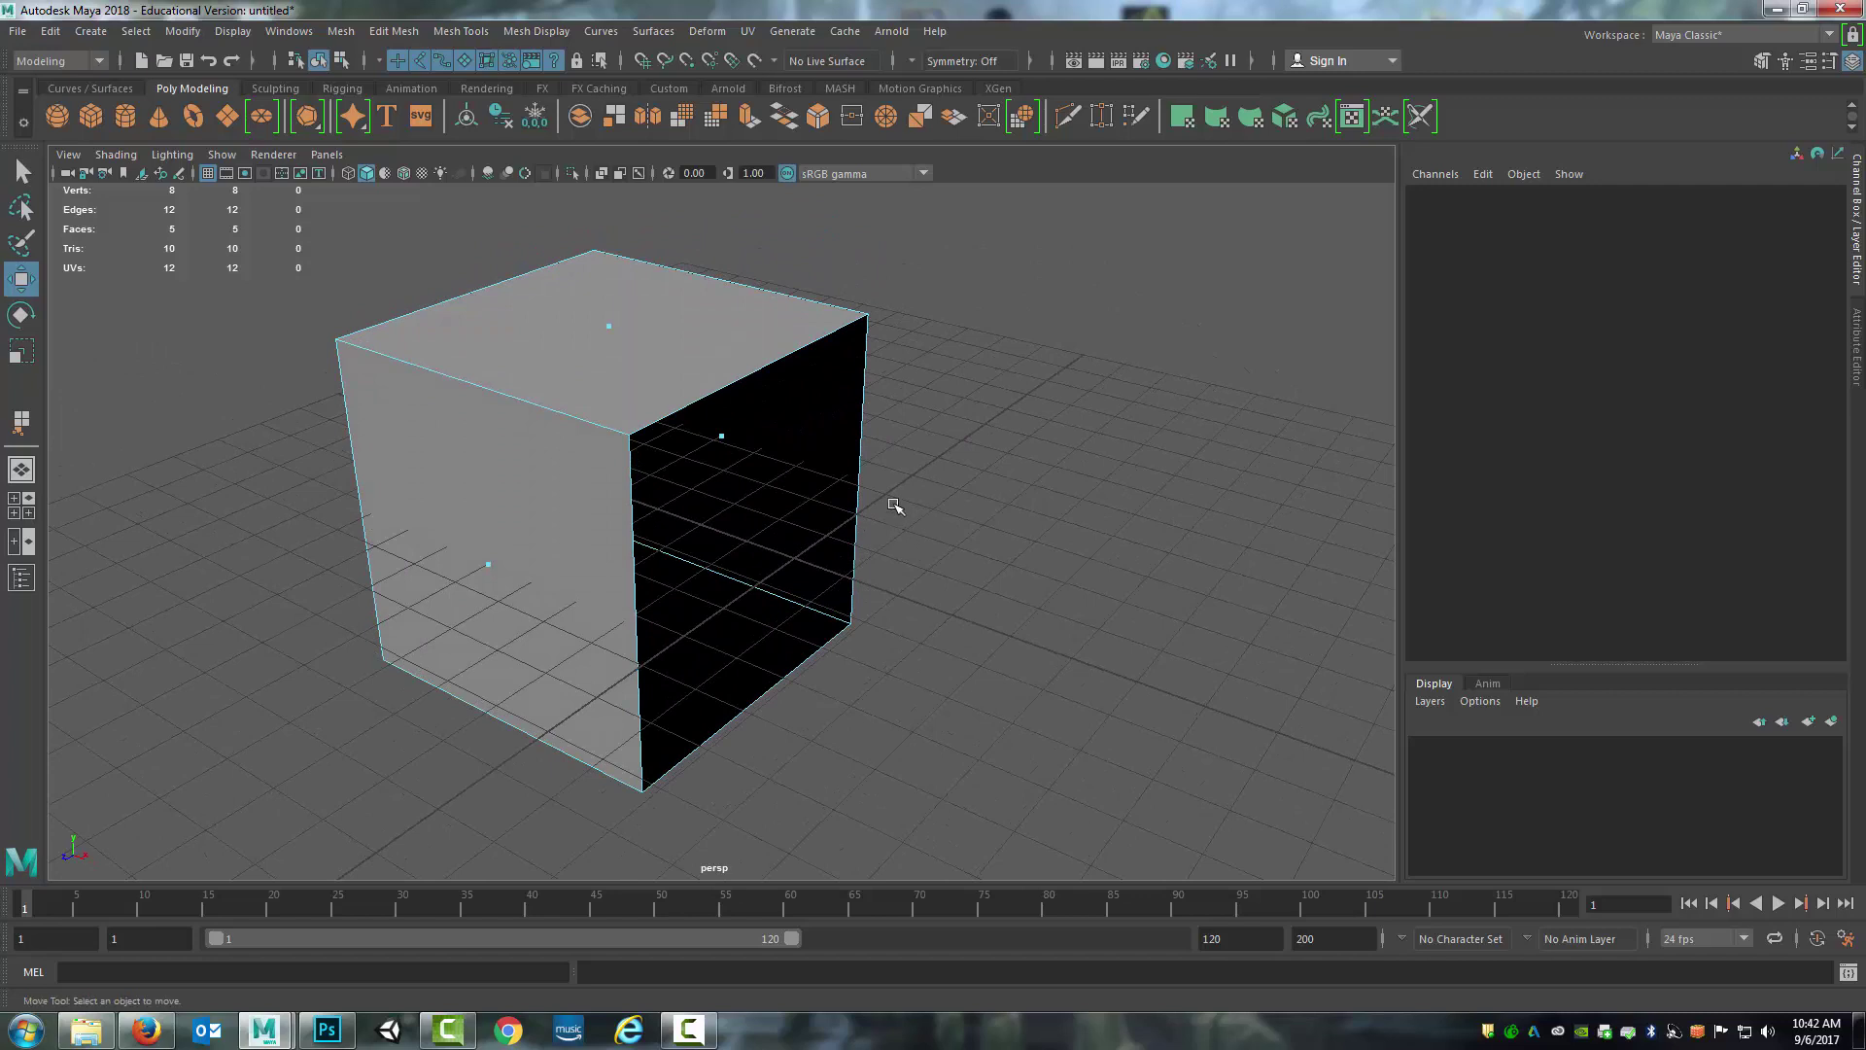
{"action": "left_click_drag", "start_coordinate": [931, 525], "coordinate": [816, 486], "text": "alt"}
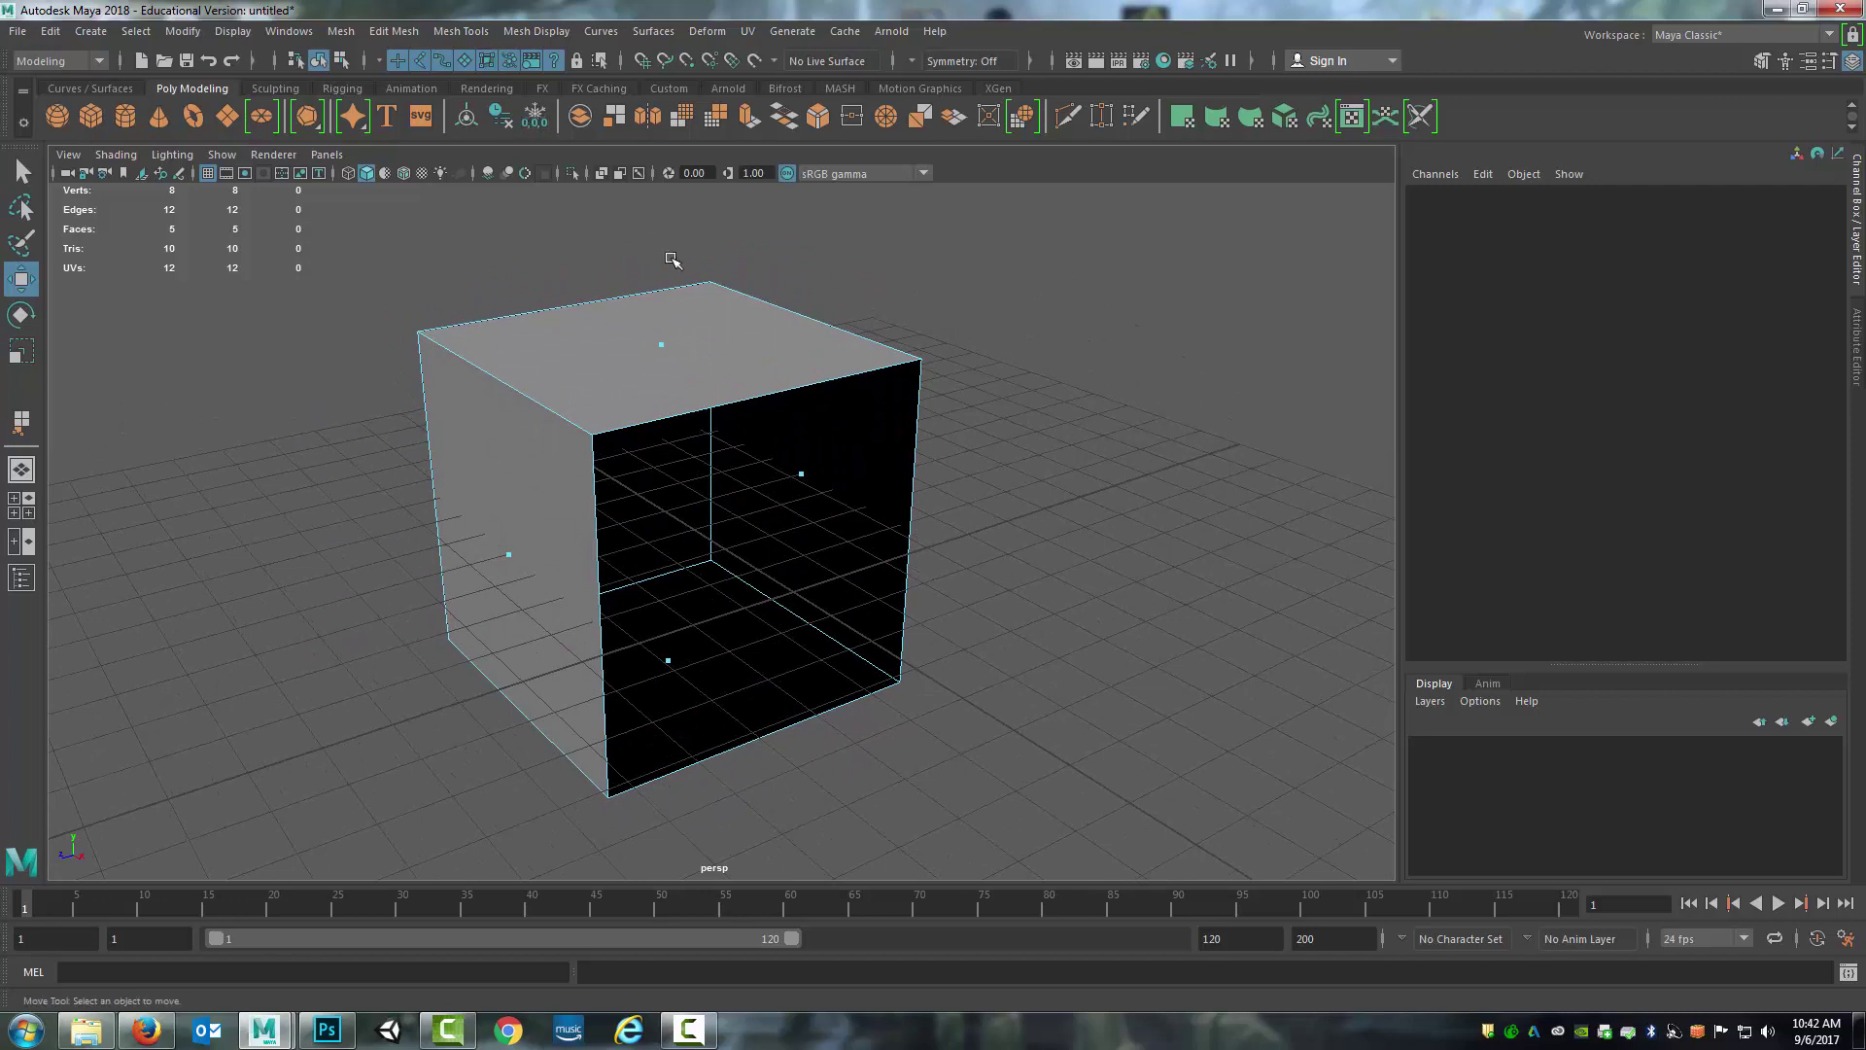
Activate the Append to Polygon tool and examine the border edges around the cube's open side
{"action": "left_click", "coordinate": [479, 33]}
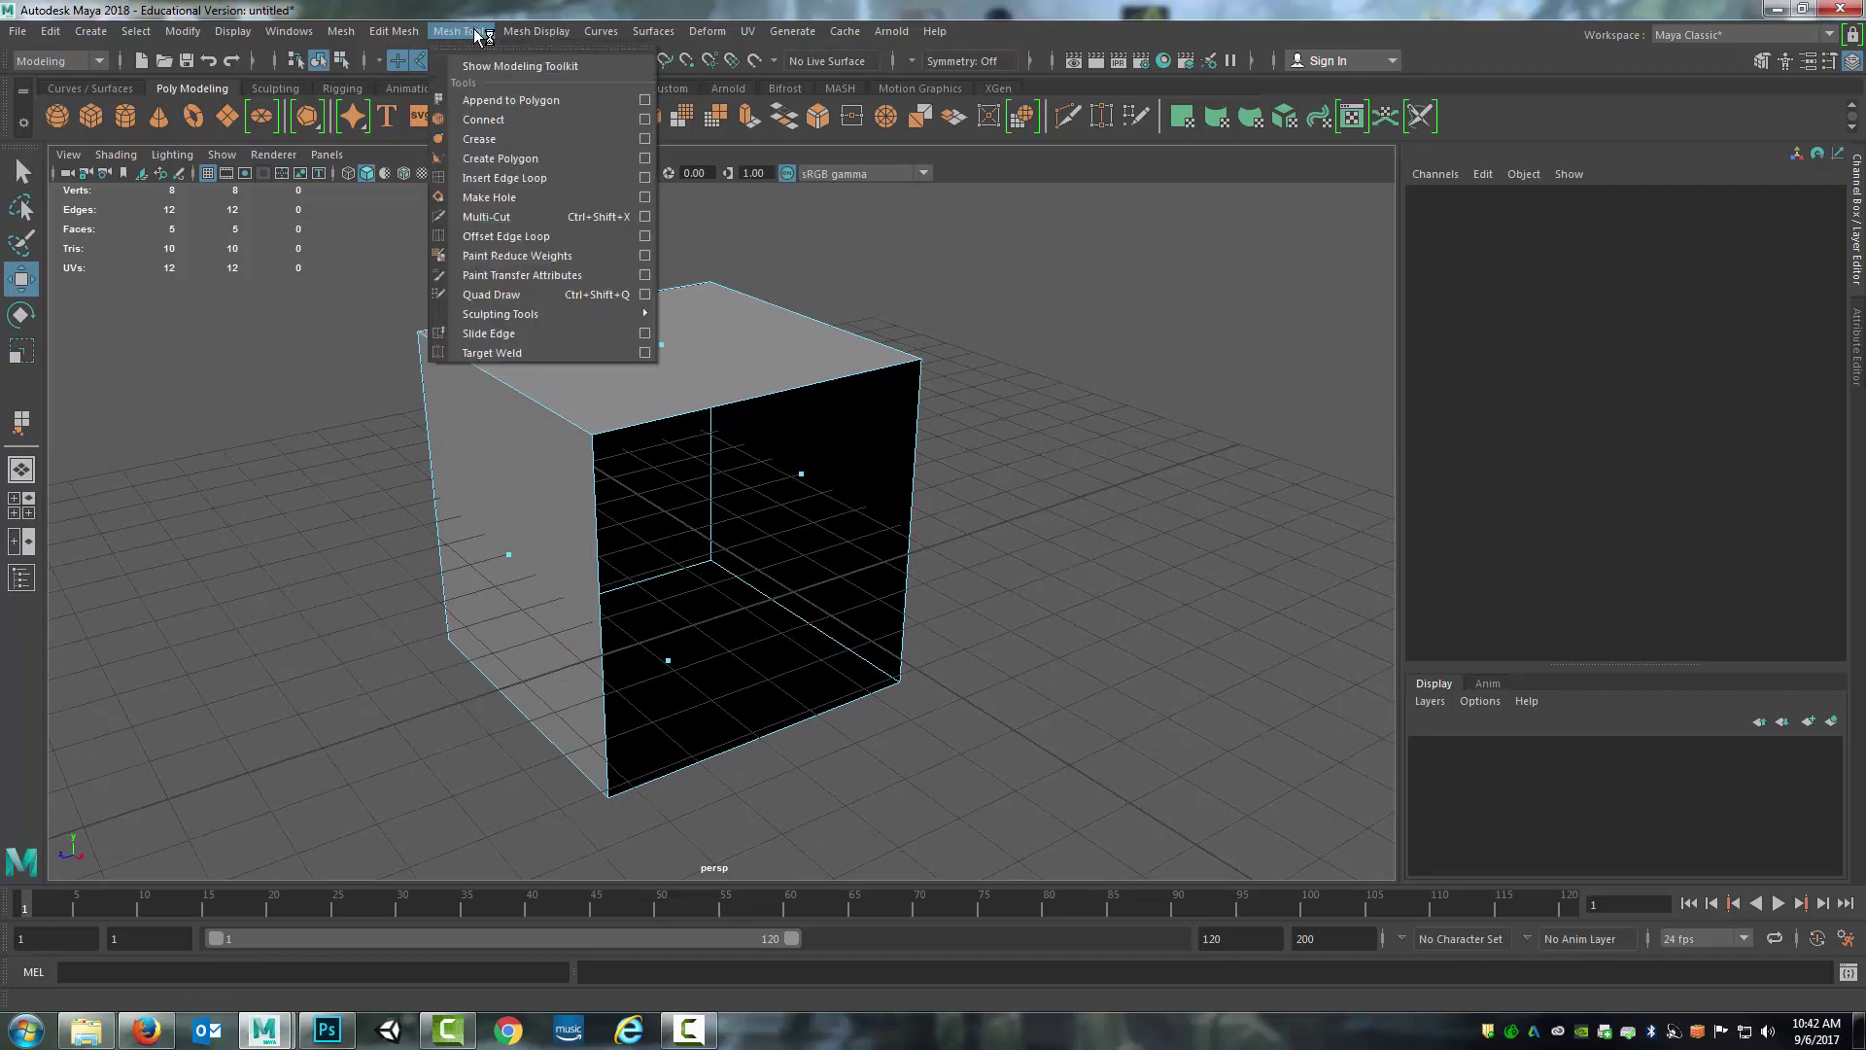
{"action": "left_click", "coordinate": [500, 101]}
{"action": "scroll", "coordinate": [574, 488], "scroll_direction": "up", "scroll_amount": 5}
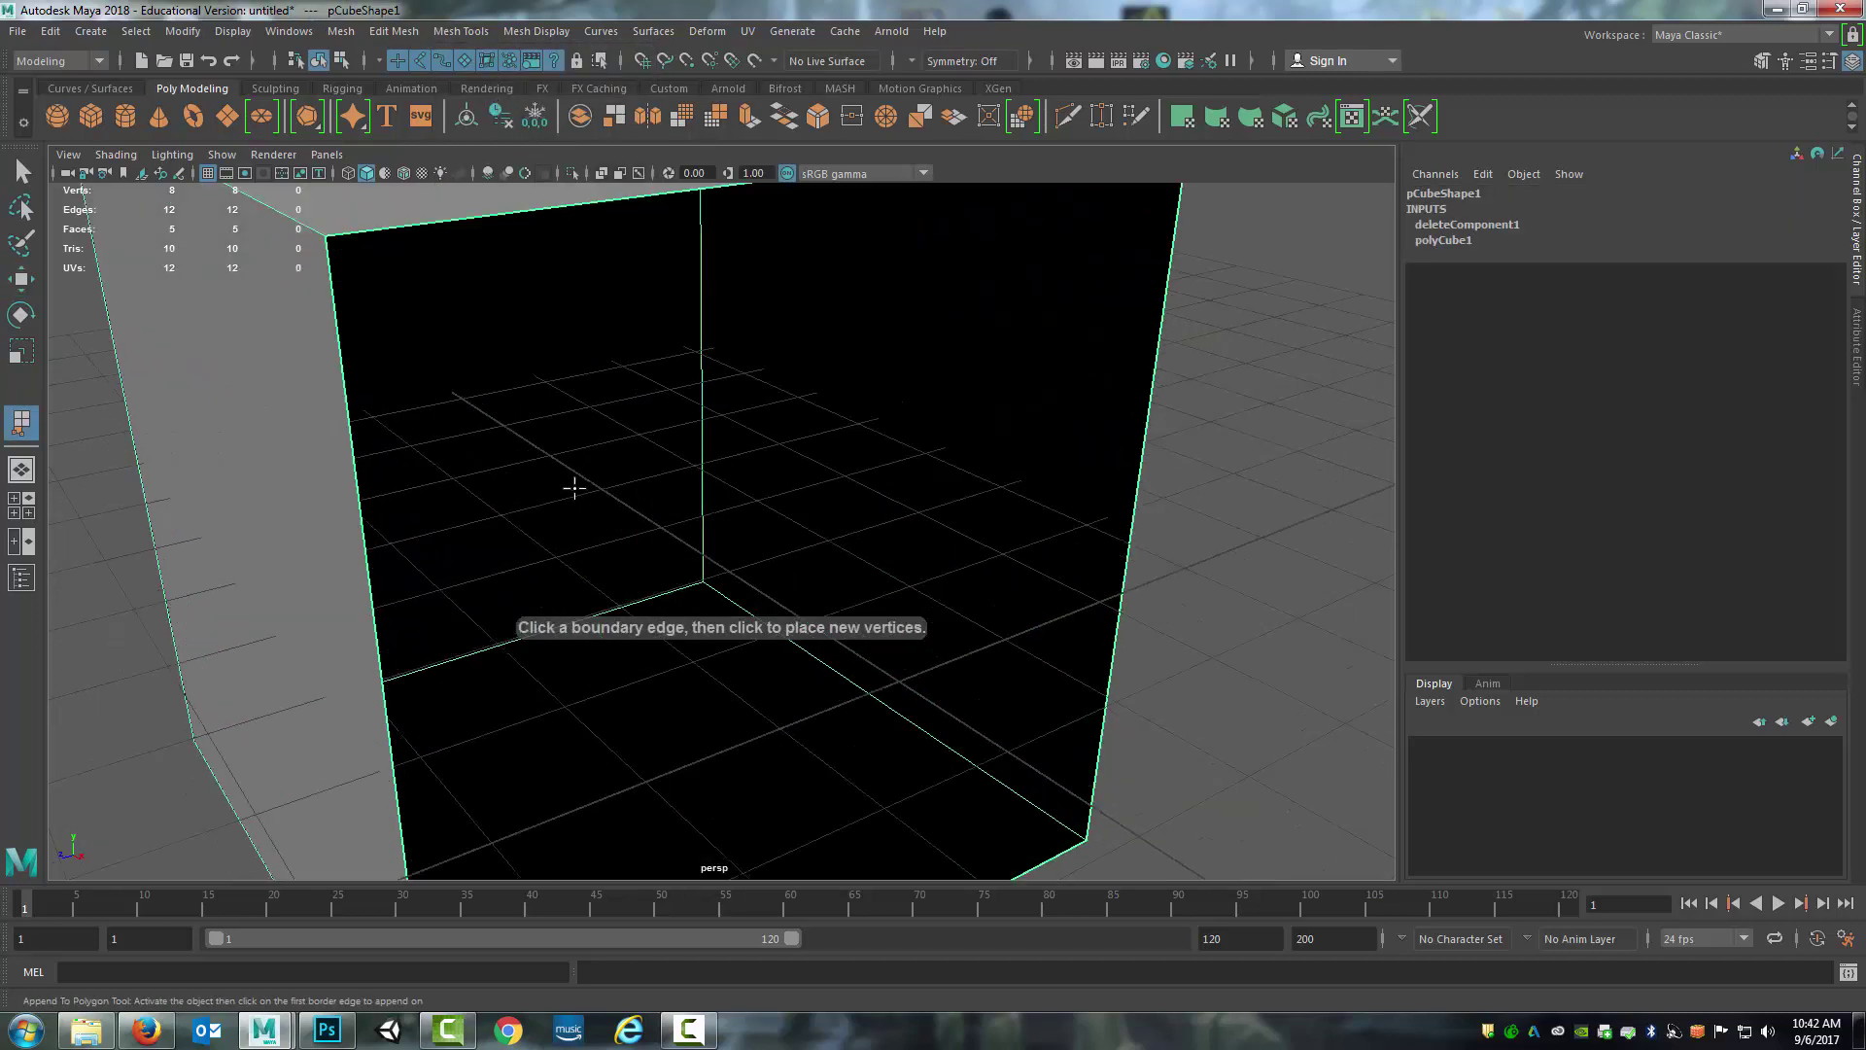
{"action": "left_click_drag", "start_coordinate": [574, 488], "coordinate": [751, 410], "text": "alt"}
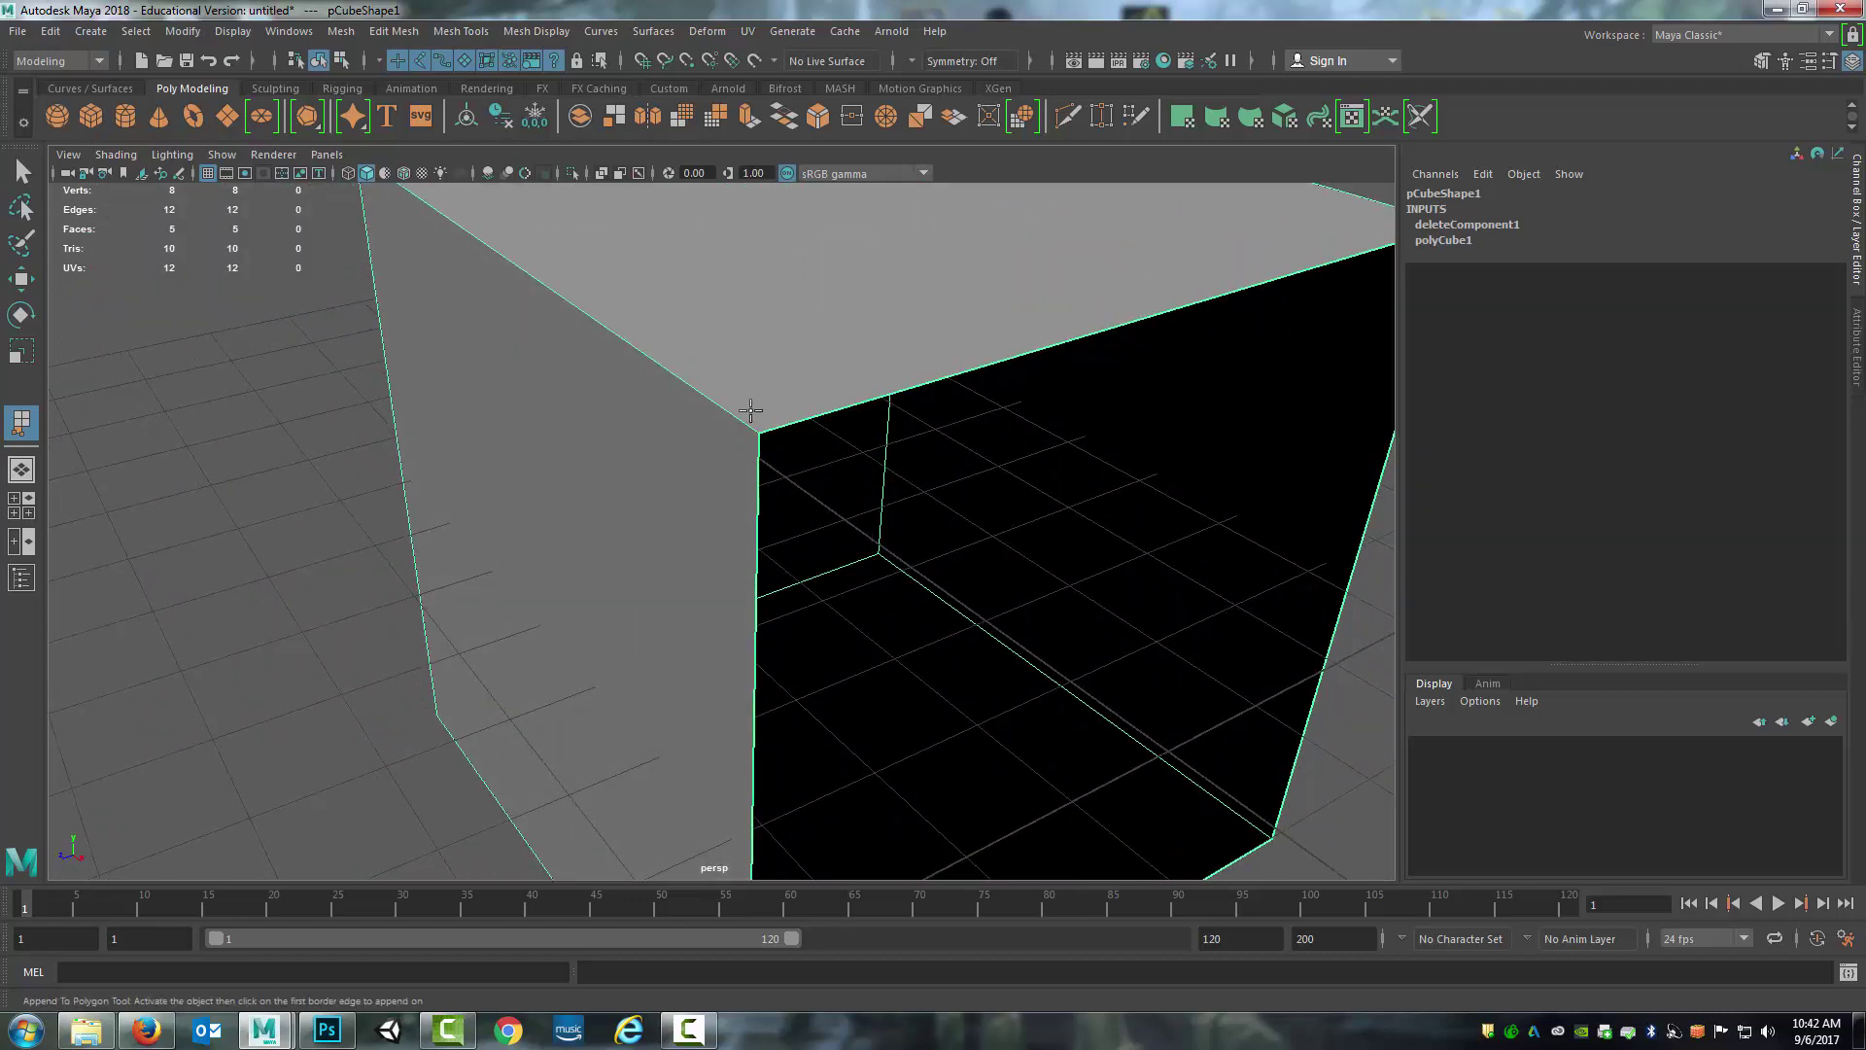
{"action": "scroll", "coordinate": [796, 692], "scroll_direction": "down", "scroll_amount": 6}
{"action": "left_click_drag", "start_coordinate": [796, 689], "coordinate": [798, 699], "text": "alt"}
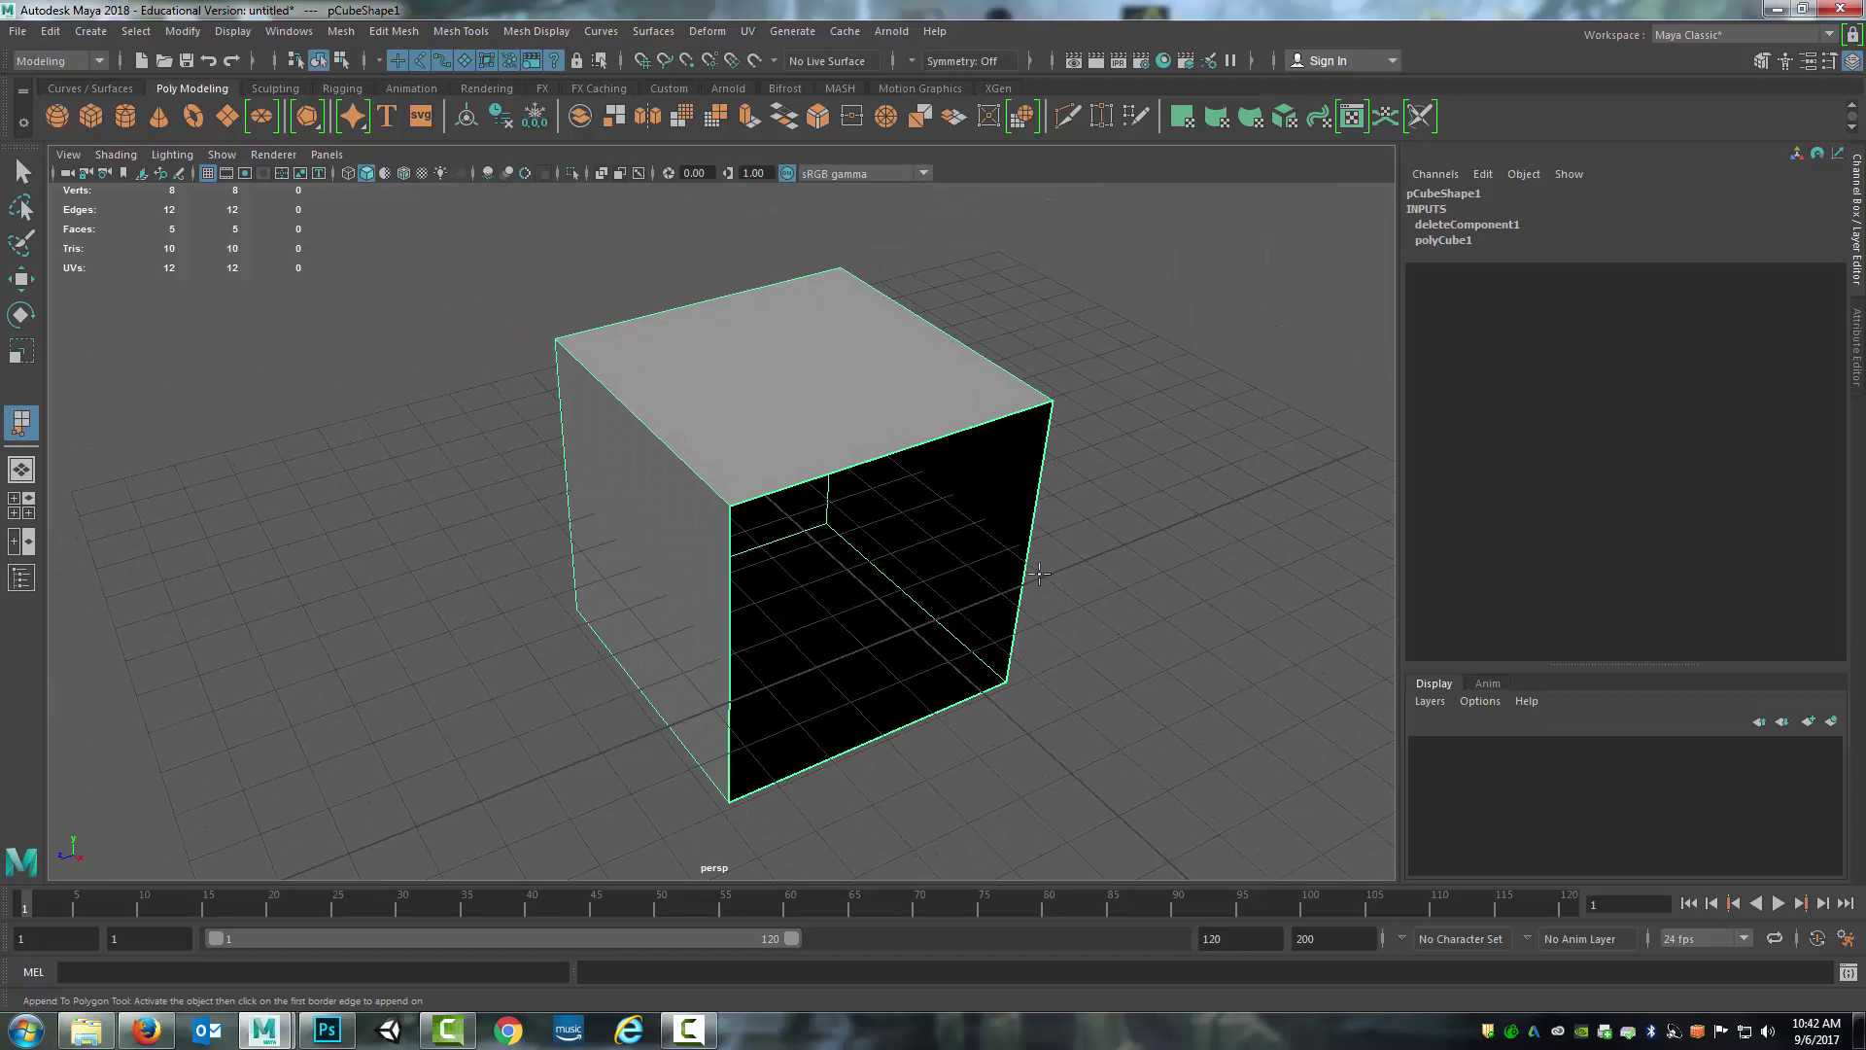
{"action": "left_click_drag", "start_coordinate": [863, 635], "coordinate": [837, 654], "text": "alt"}
{"action": "left_click_drag", "start_coordinate": [541, 583], "coordinate": [549, 590], "text": "alt"}
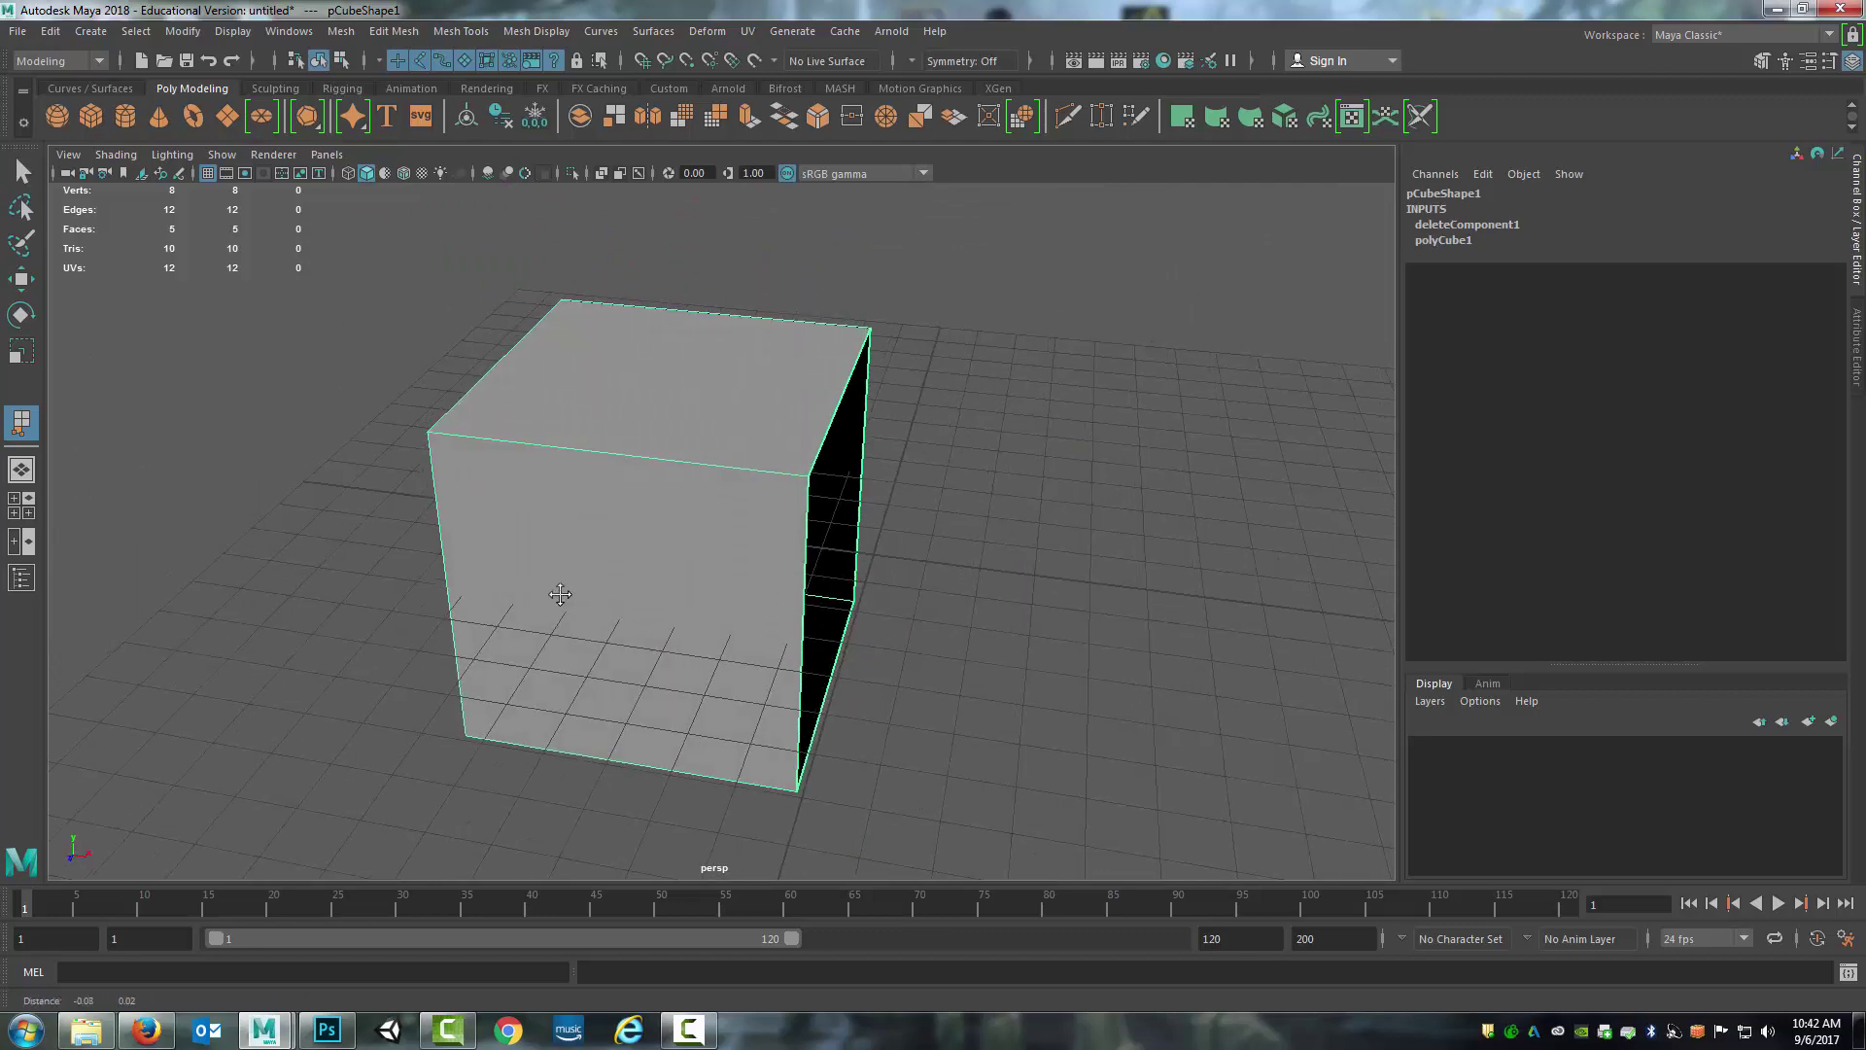
{"action": "scroll", "coordinate": [897, 601], "scroll_direction": "up", "scroll_amount": 5}
{"action": "right_click_drag", "start_coordinate": [896, 602], "coordinate": [798, 584], "text": "alt"}
{"action": "middle_click_drag", "start_coordinate": [798, 583], "coordinate": [822, 589], "text": "alt"}
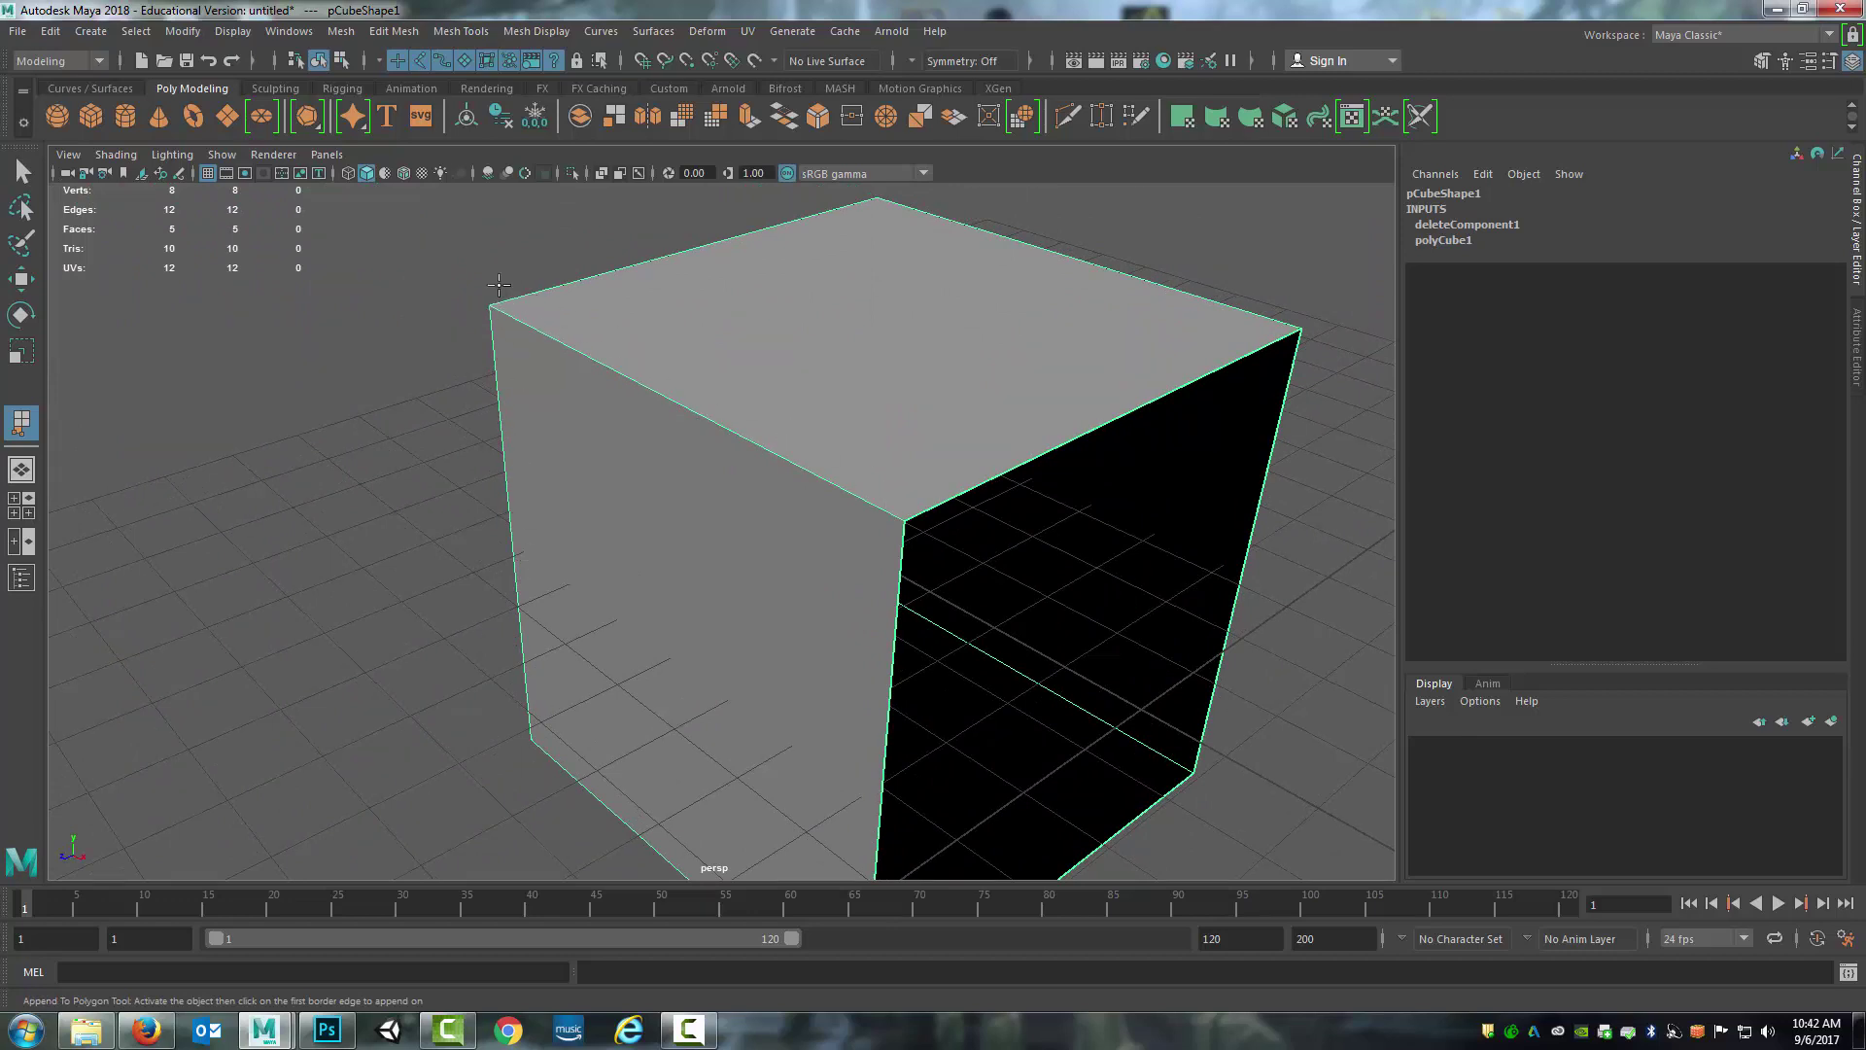
{"action": "middle_click_drag", "start_coordinate": [1079, 724], "coordinate": [979, 630], "text": "alt"}
{"action": "scroll", "coordinate": [979, 631], "scroll_direction": "up", "scroll_amount": 4}
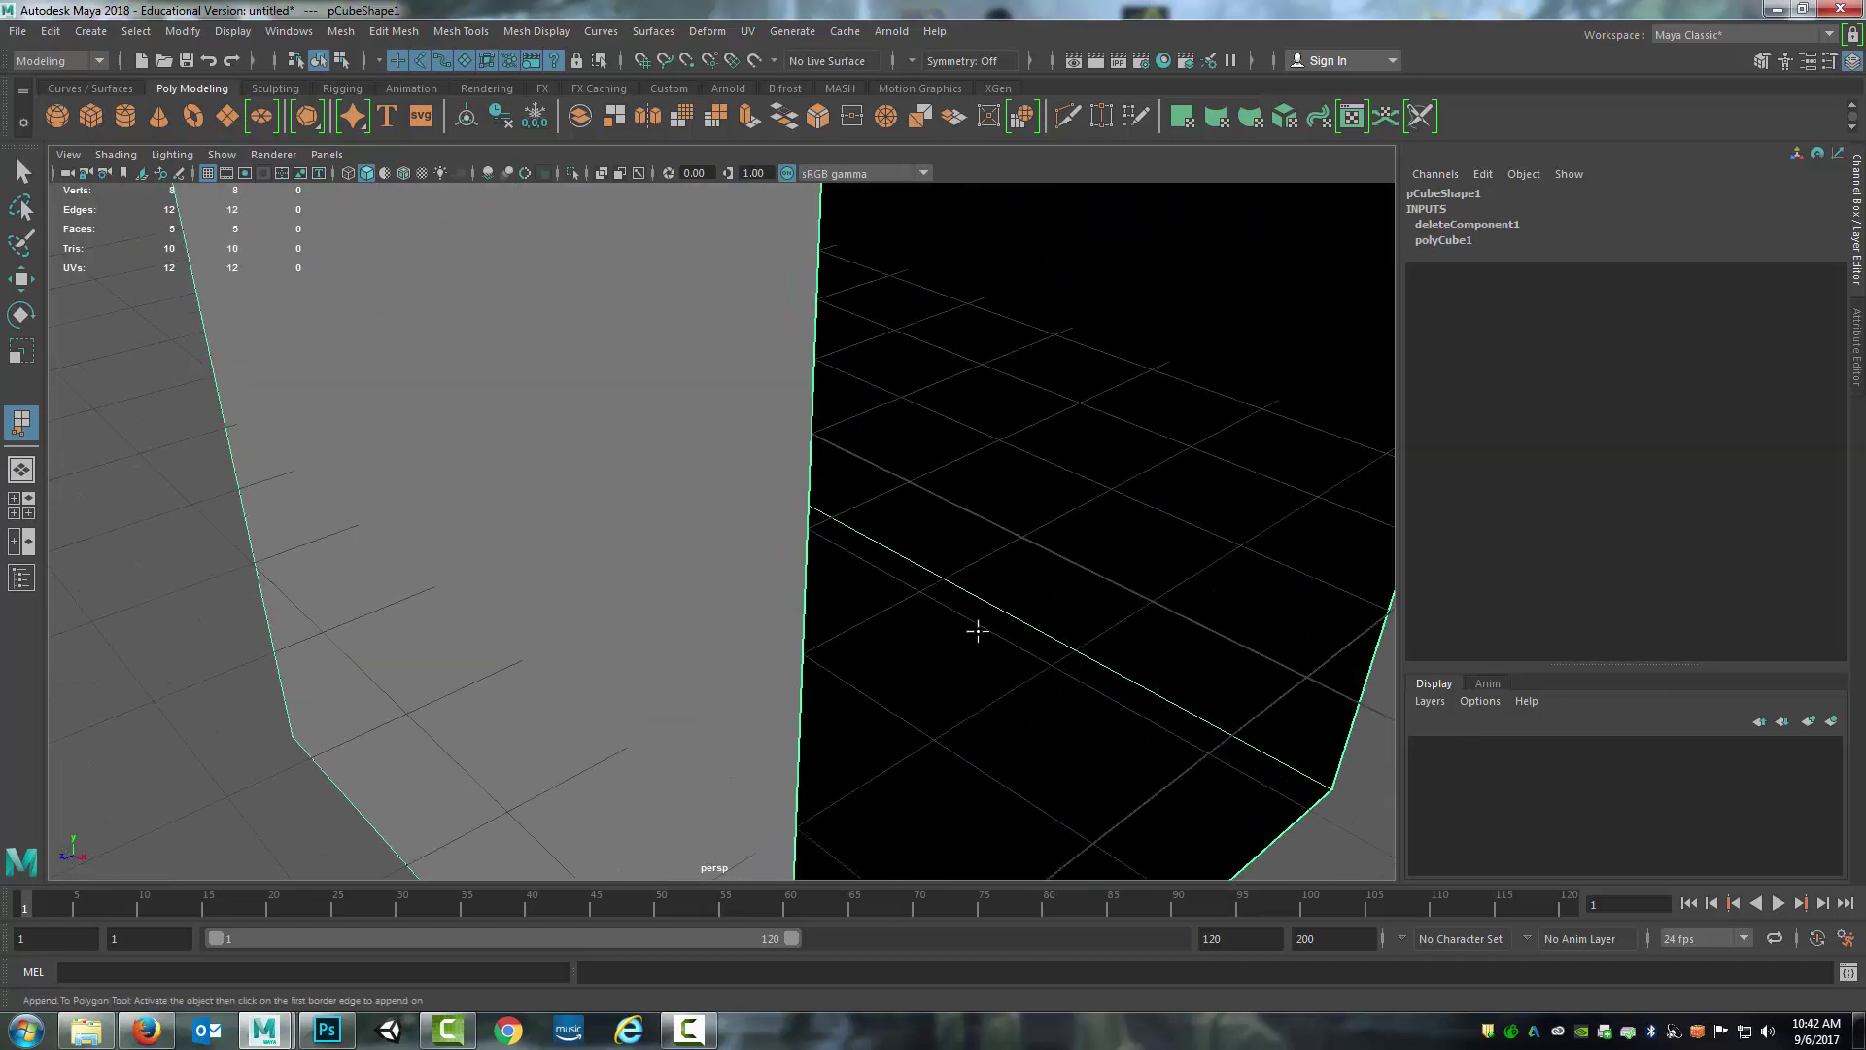
{"action": "scroll", "coordinate": [982, 631], "scroll_direction": "down", "scroll_amount": 5}
{"action": "left_click_drag", "start_coordinate": [619, 506], "coordinate": [709, 578], "text": "alt"}
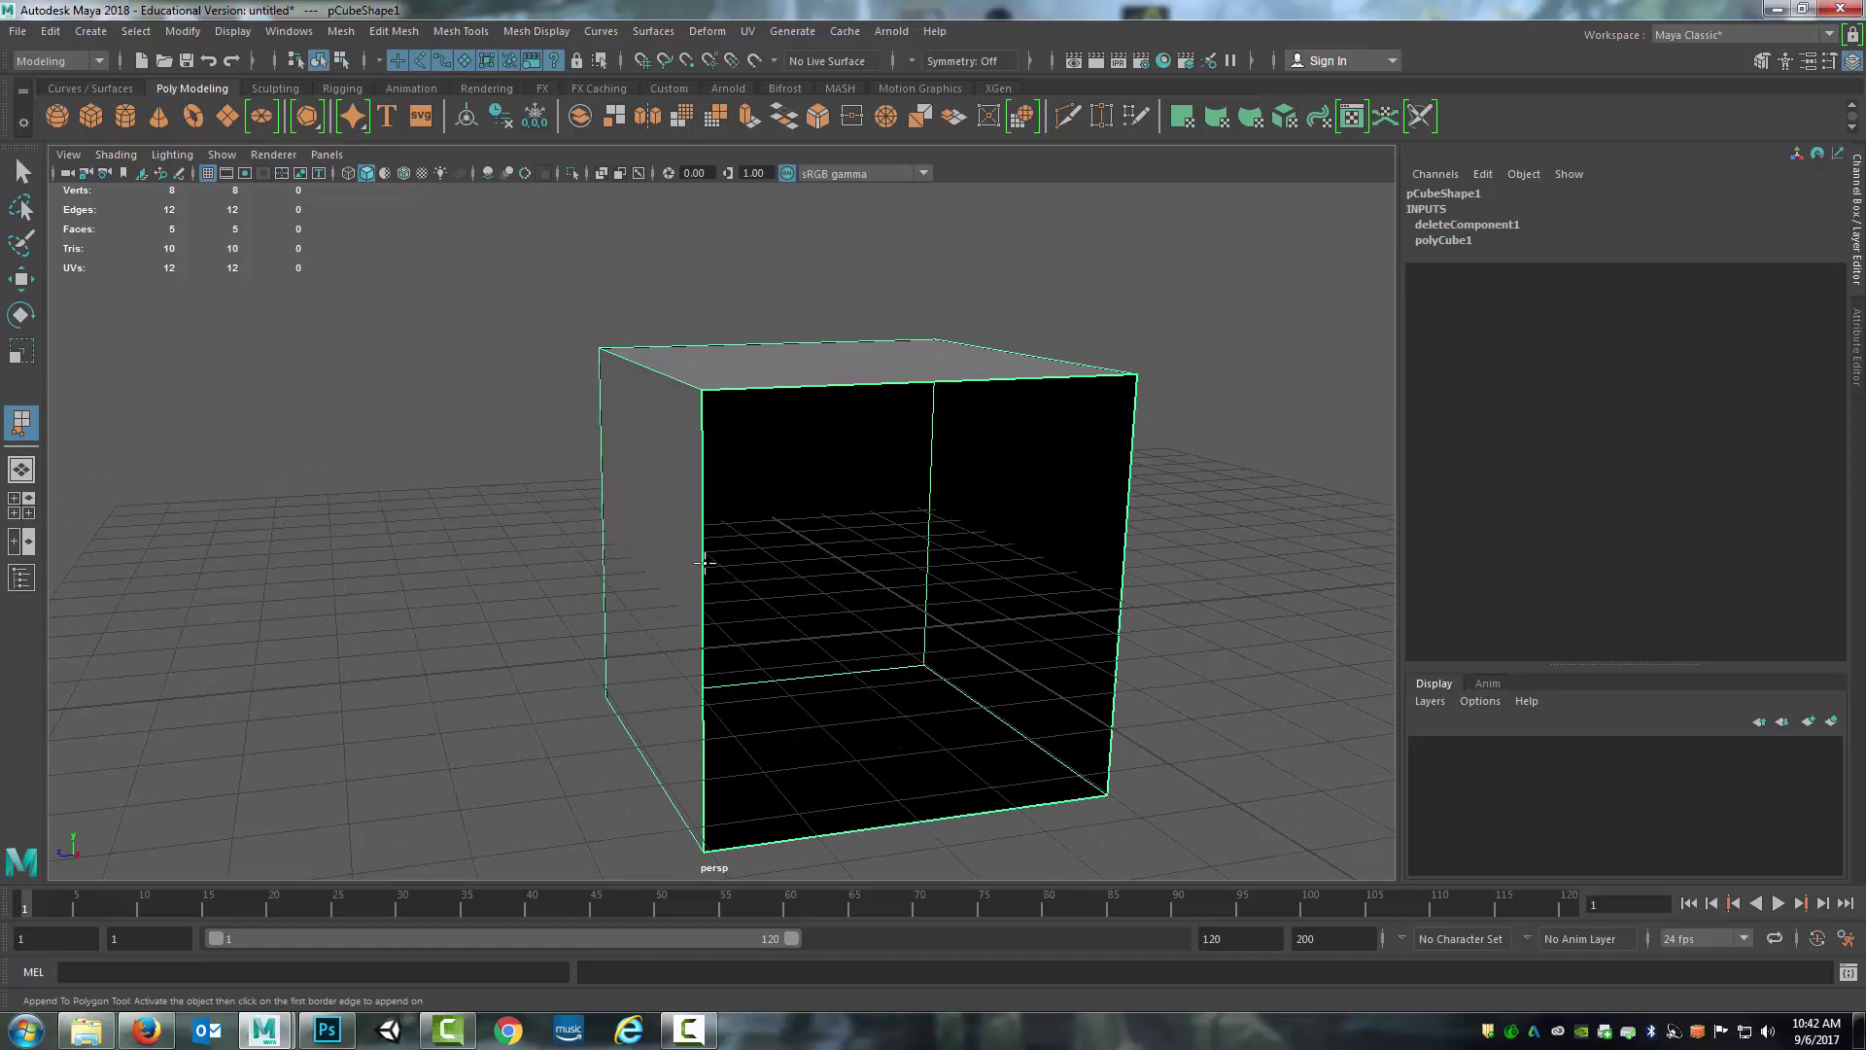
Fill the open side by appending a polygon between its two opposite vertical border edges, and undo that fill
{"action": "left_click", "coordinate": [705, 568]}
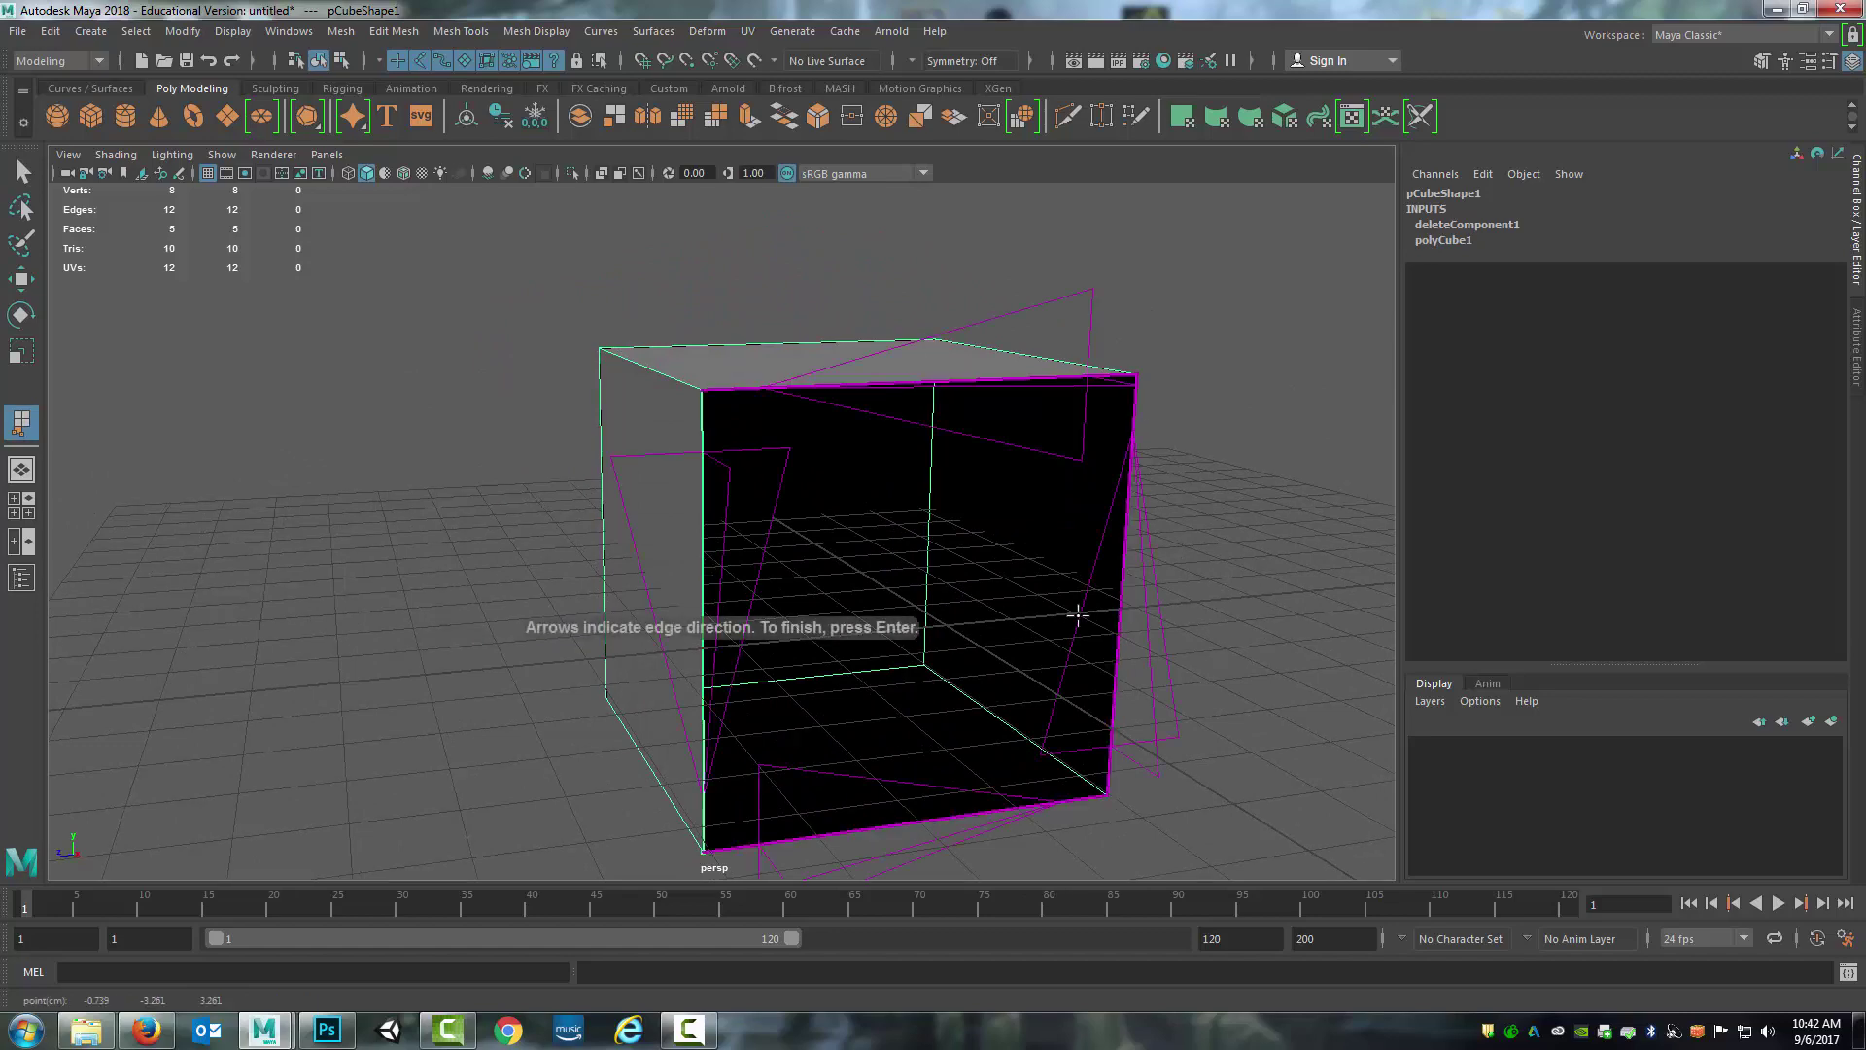
{"action": "left_click_drag", "start_coordinate": [1077, 615], "coordinate": [904, 622], "text": "alt"}
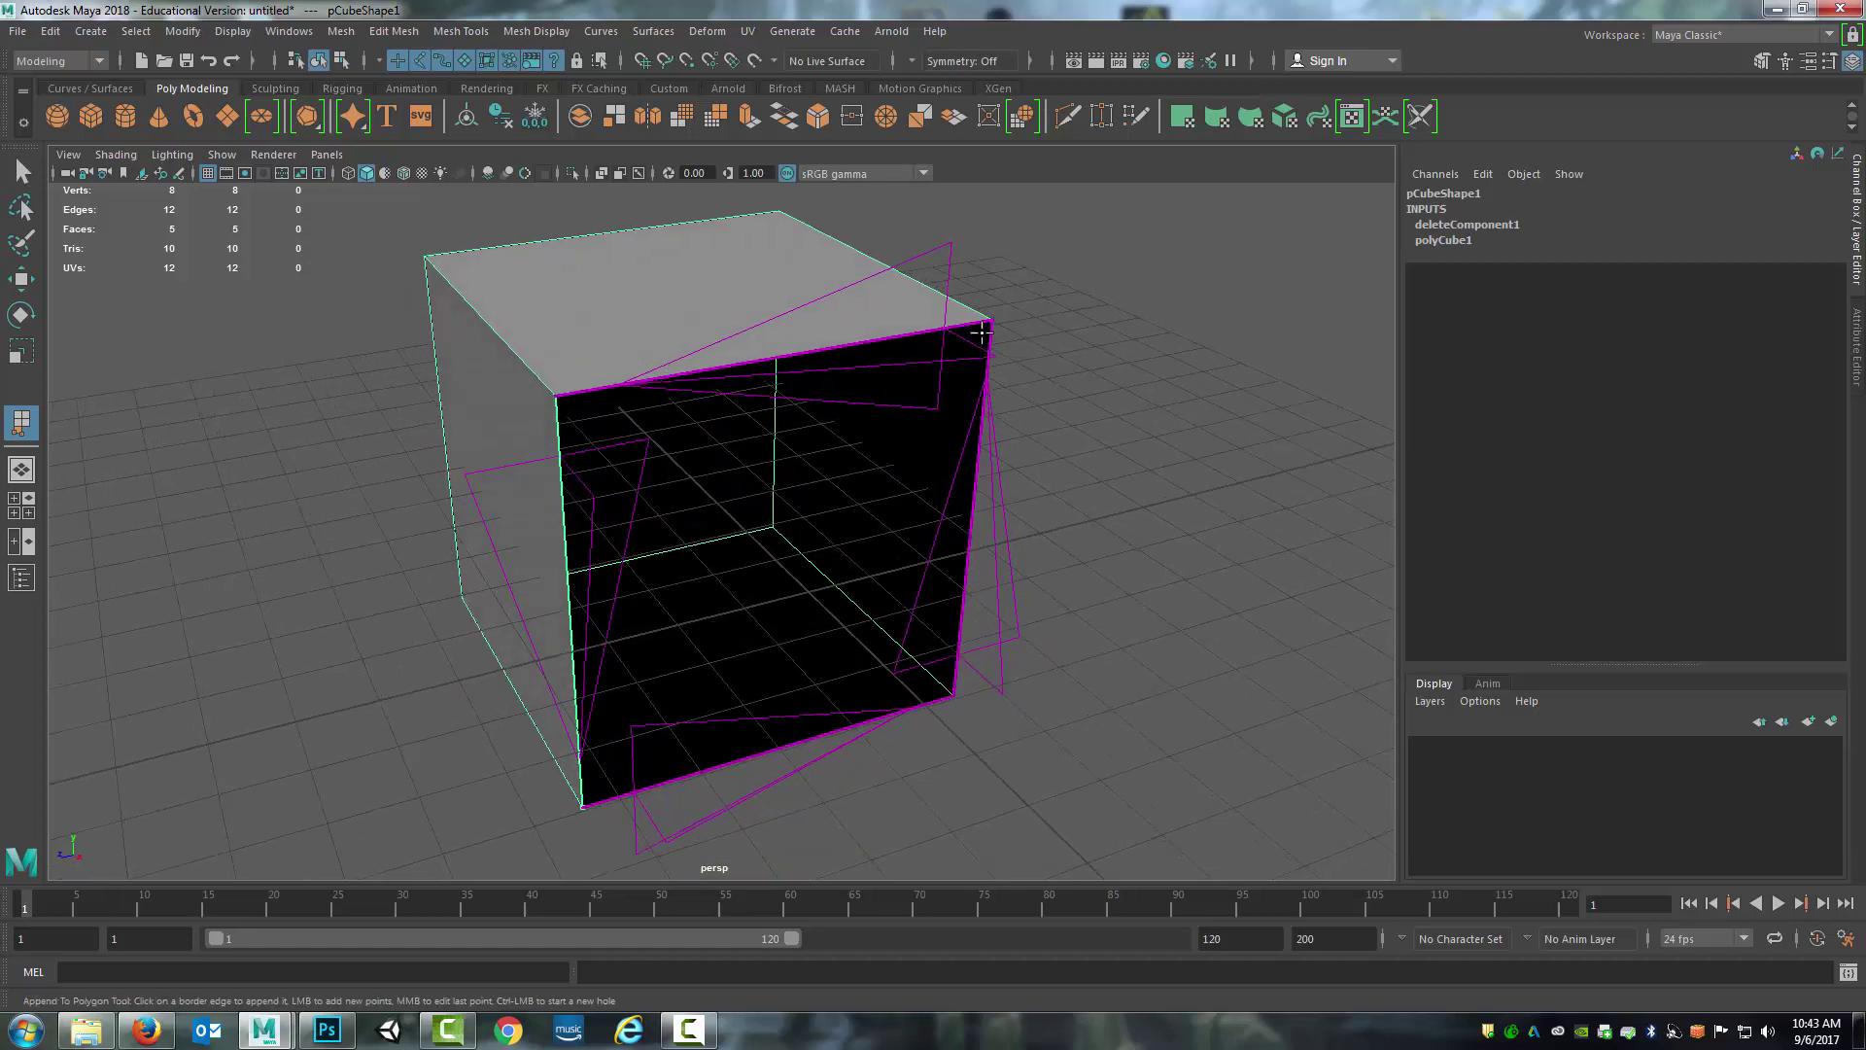
{"action": "left_click_drag", "start_coordinate": [957, 668], "coordinate": [1015, 603], "text": "alt"}
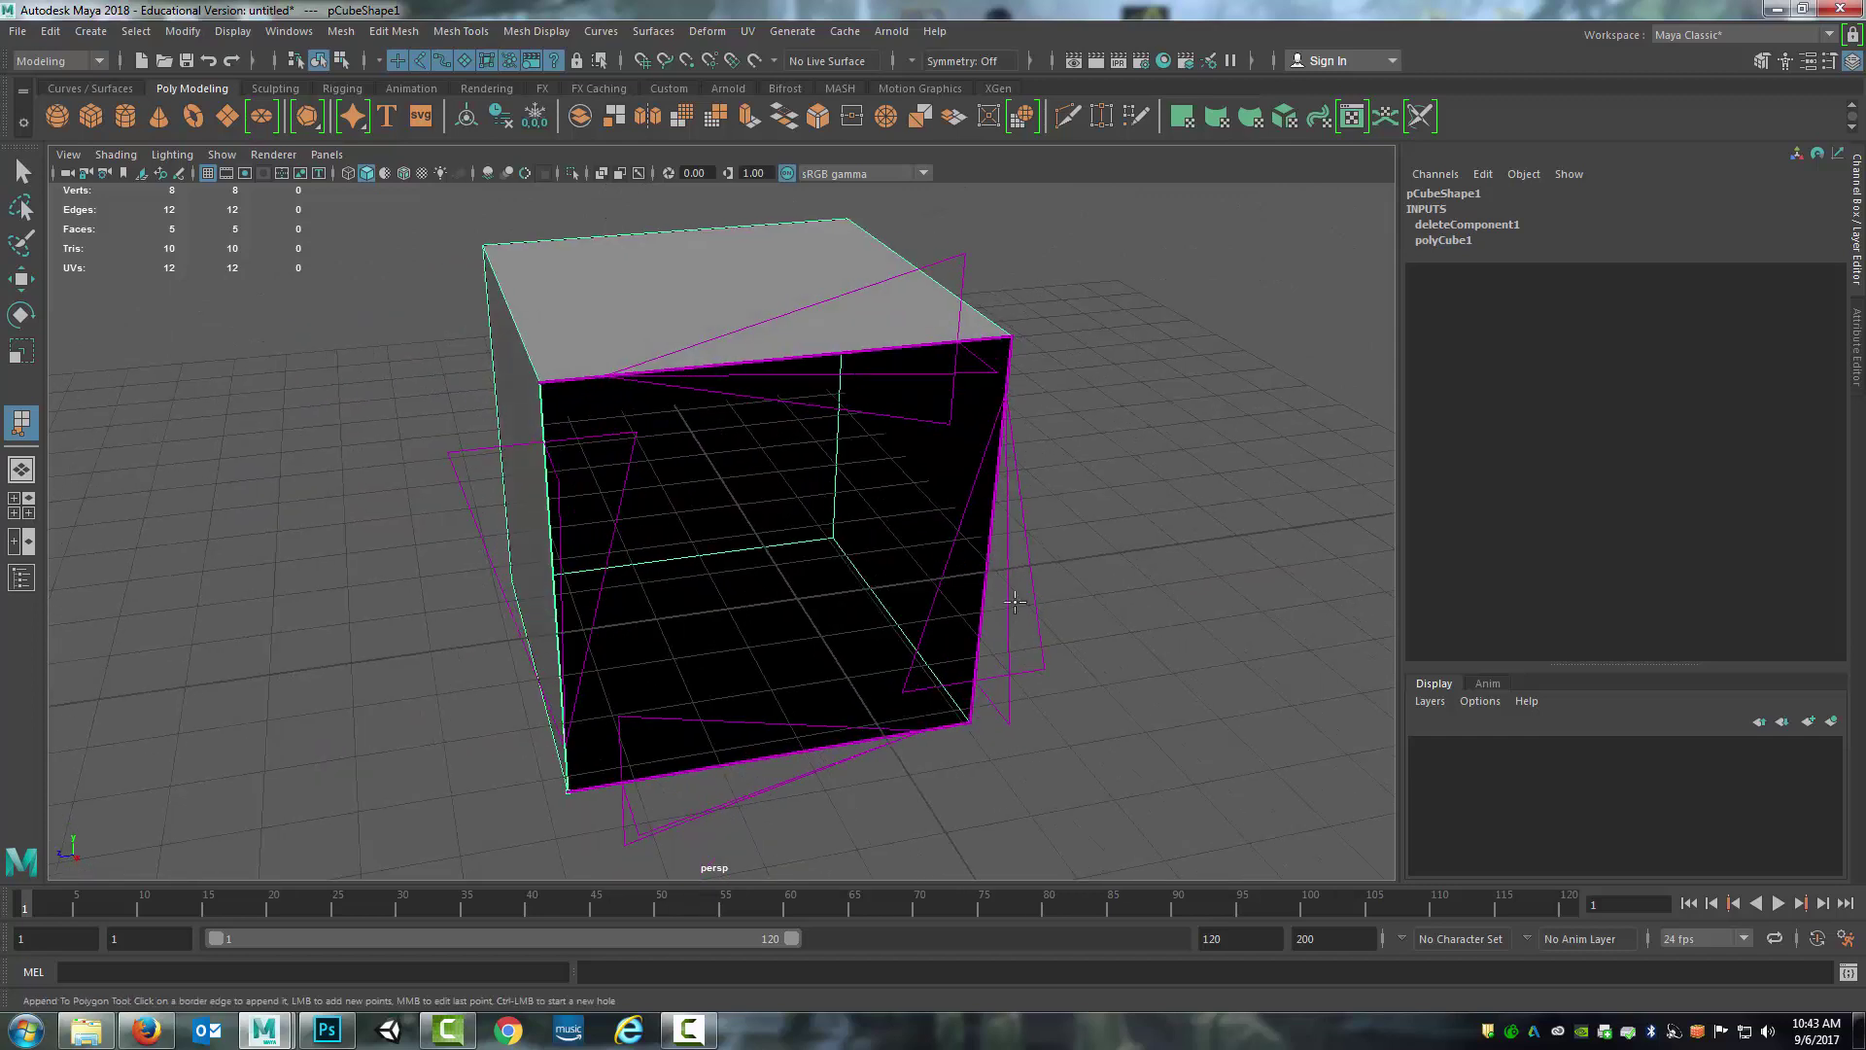
{"action": "left_click", "coordinate": [989, 527]}
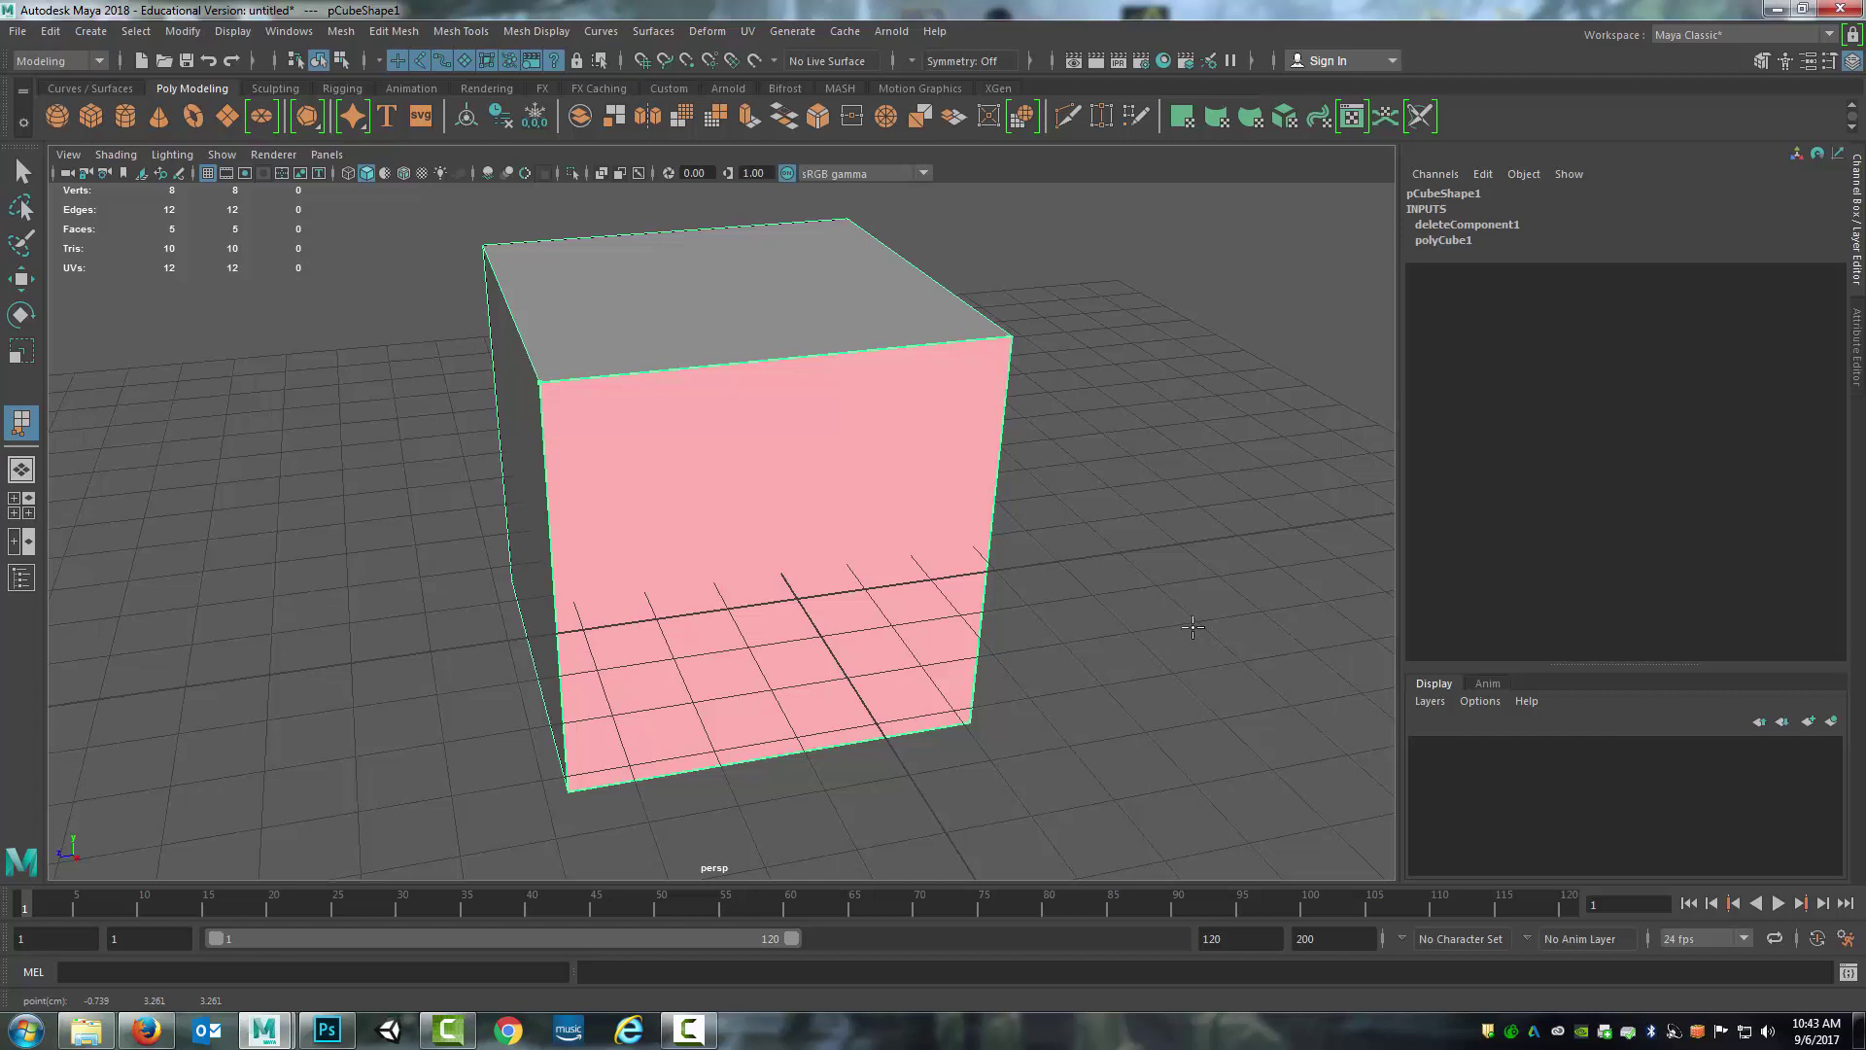
{"action": "key", "text": "w"}
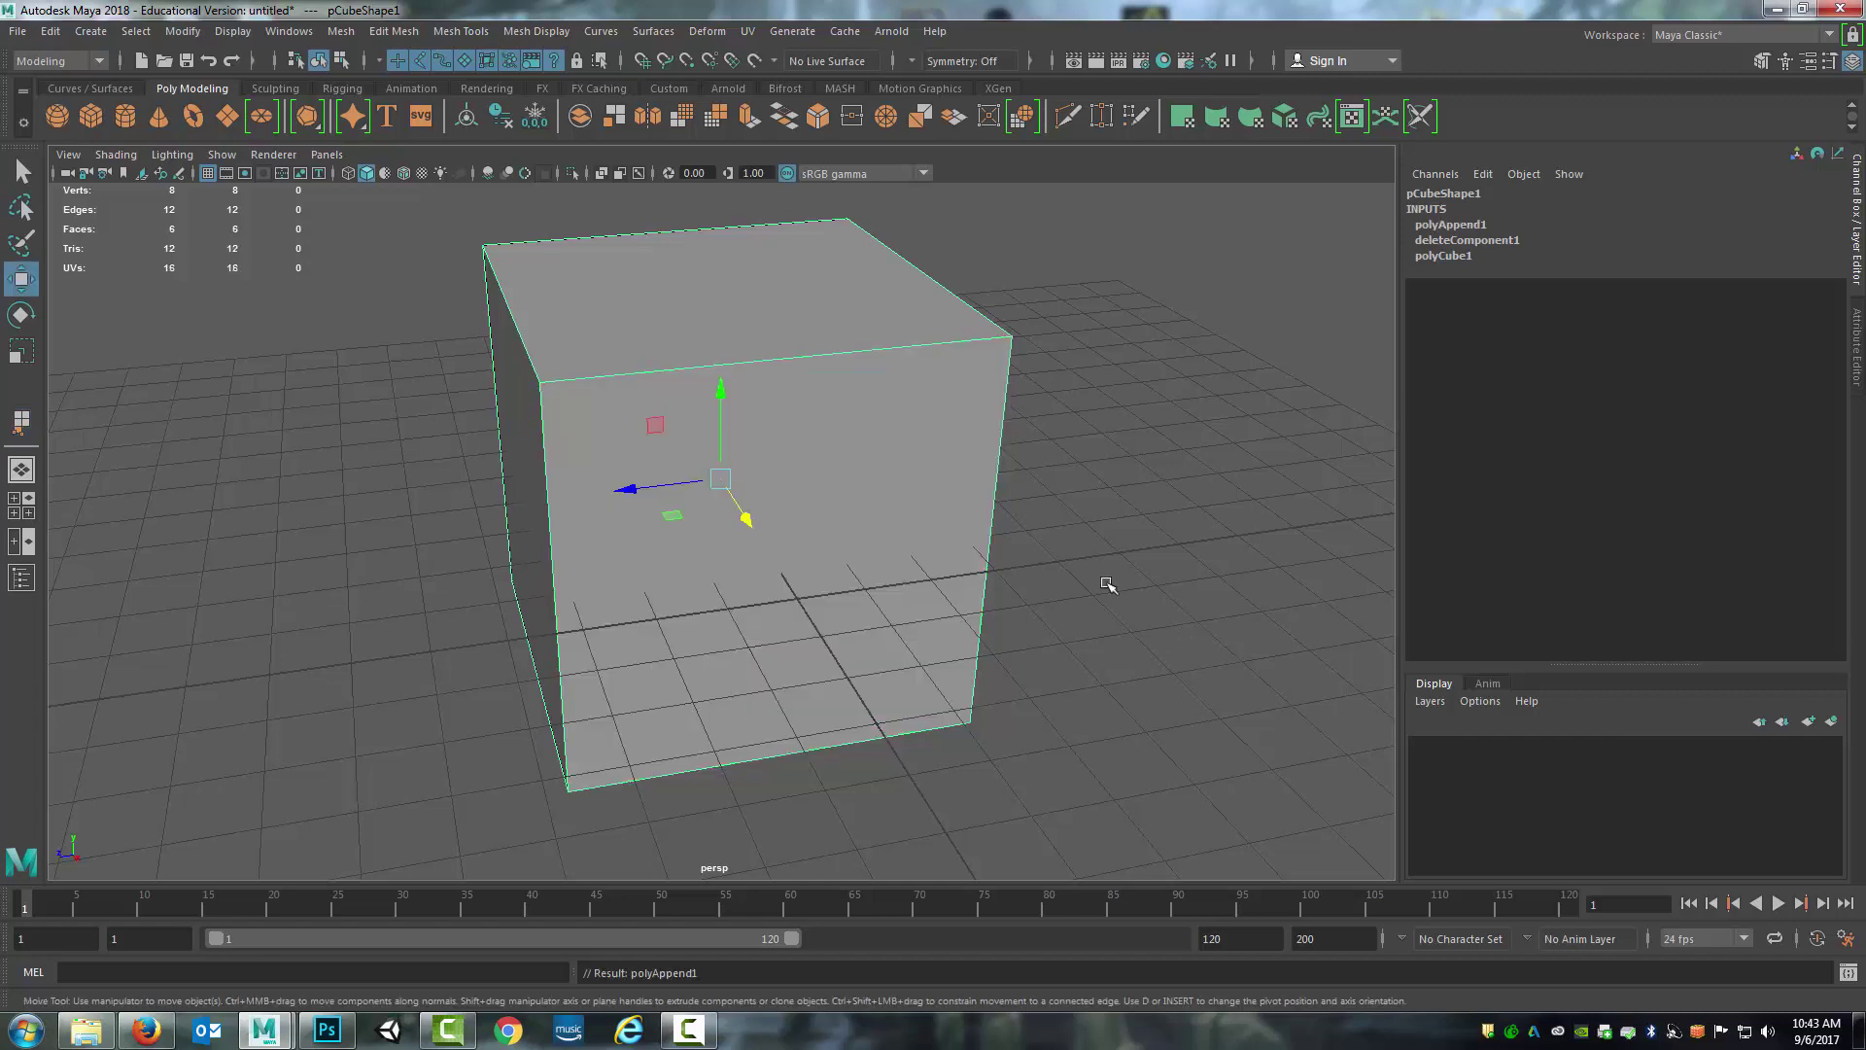
{"action": "left_click_drag", "start_coordinate": [948, 527], "coordinate": [812, 512], "text": "alt"}
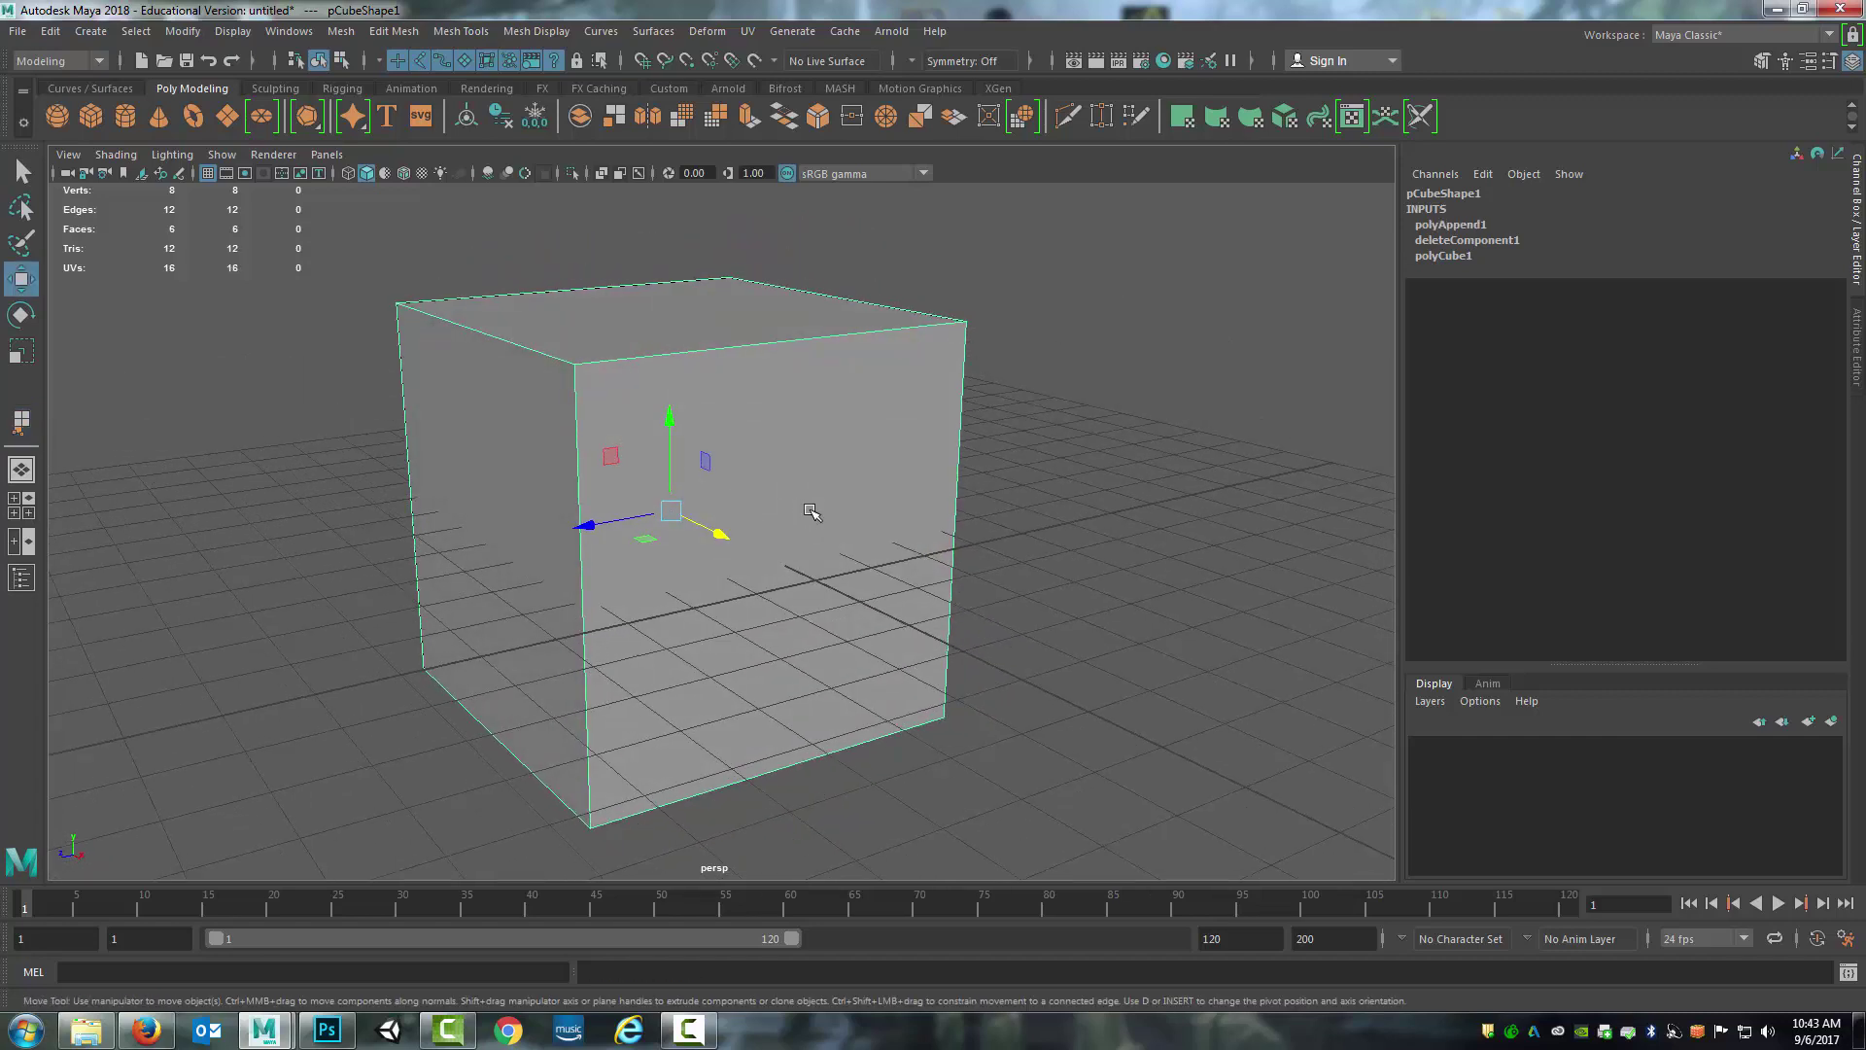
{"action": "key", "text": "ctrl+z"}
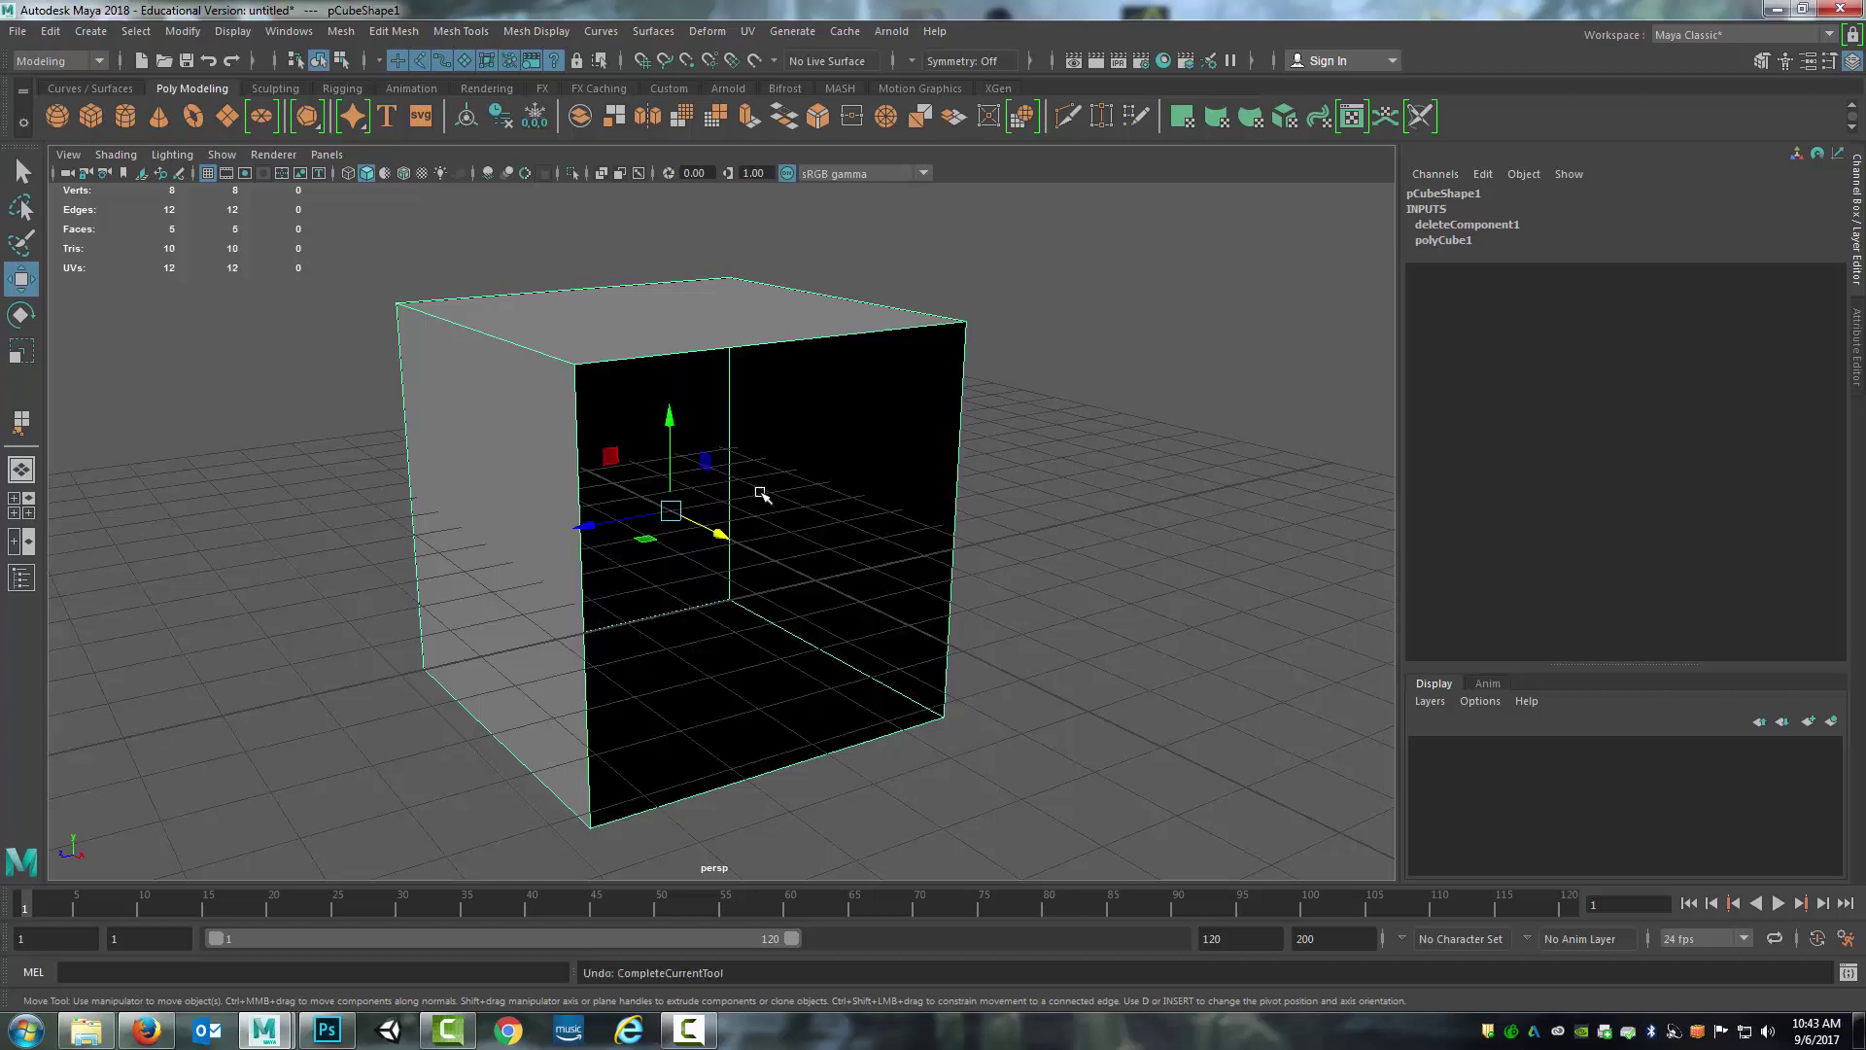
Append a large irregular polygon from the opening's vertical border edge by placing free points around the grid with Append to Polygon
{"action": "key", "text": "y"}
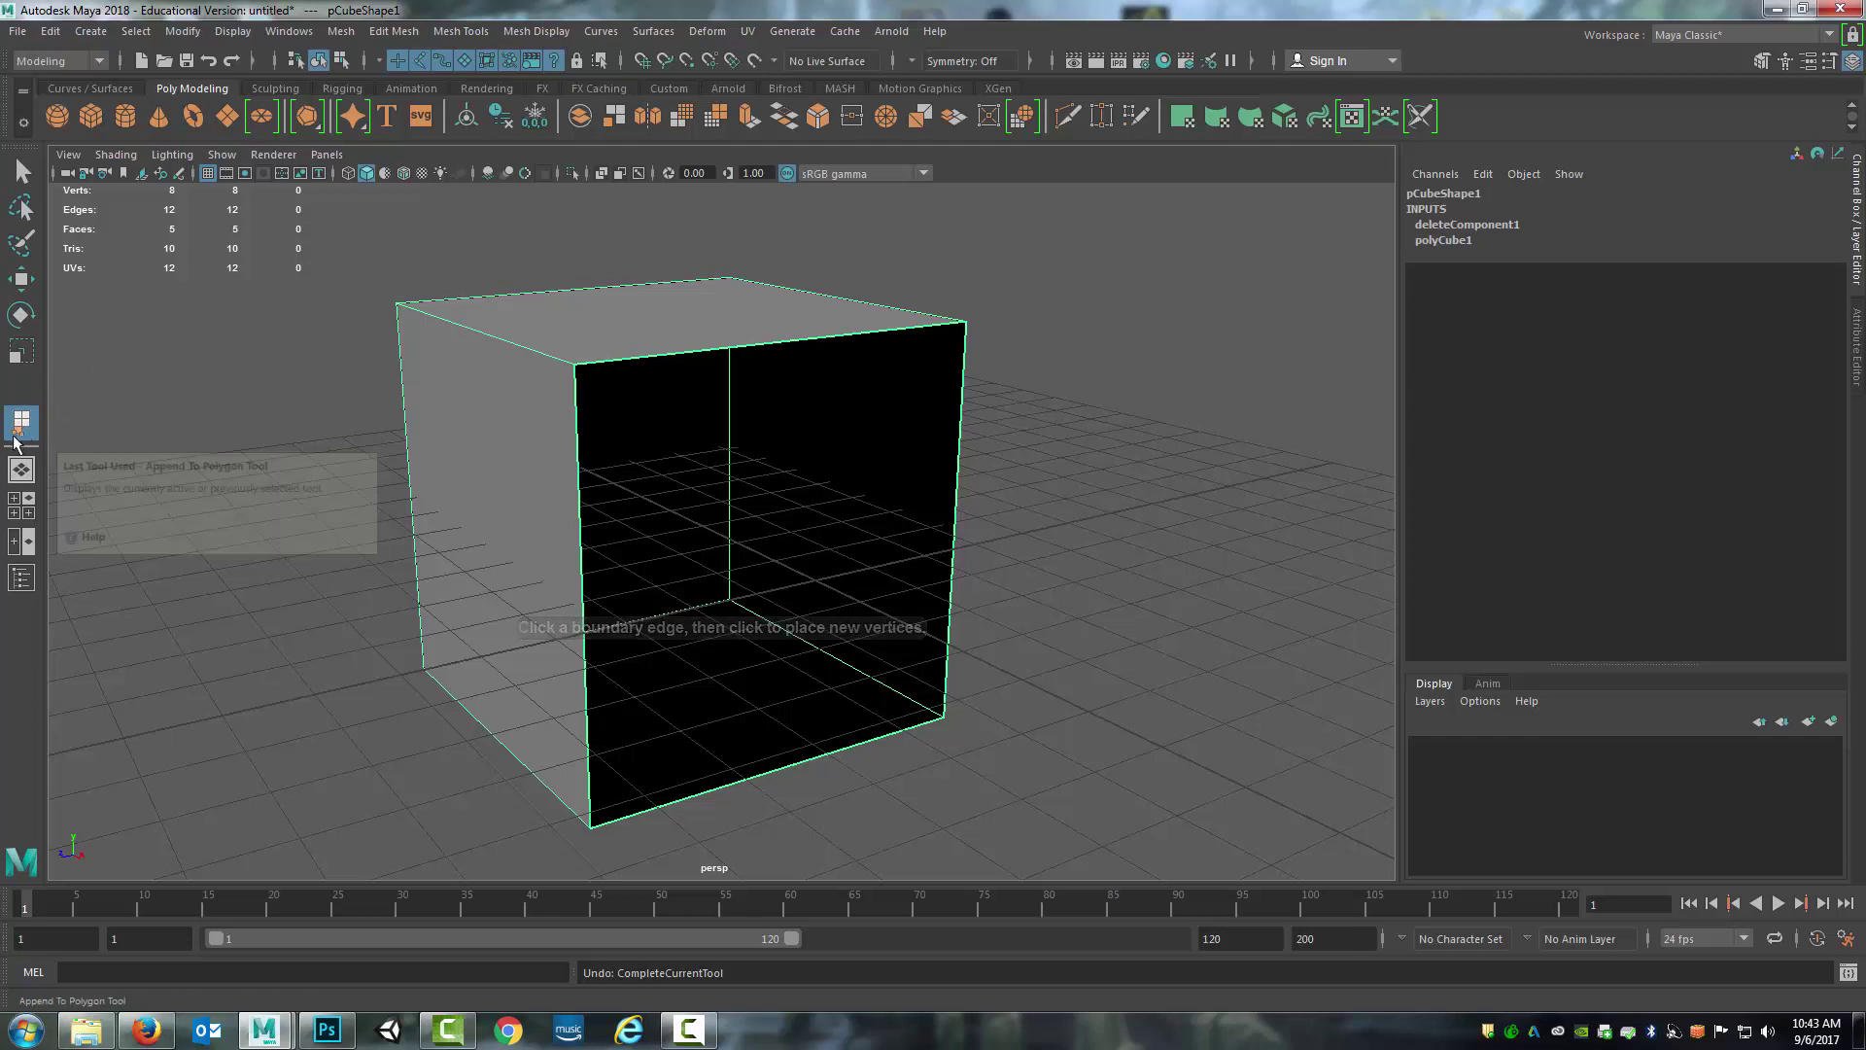
{"action": "left_click", "coordinate": [581, 536]}
{"action": "left_click", "coordinate": [808, 340]}
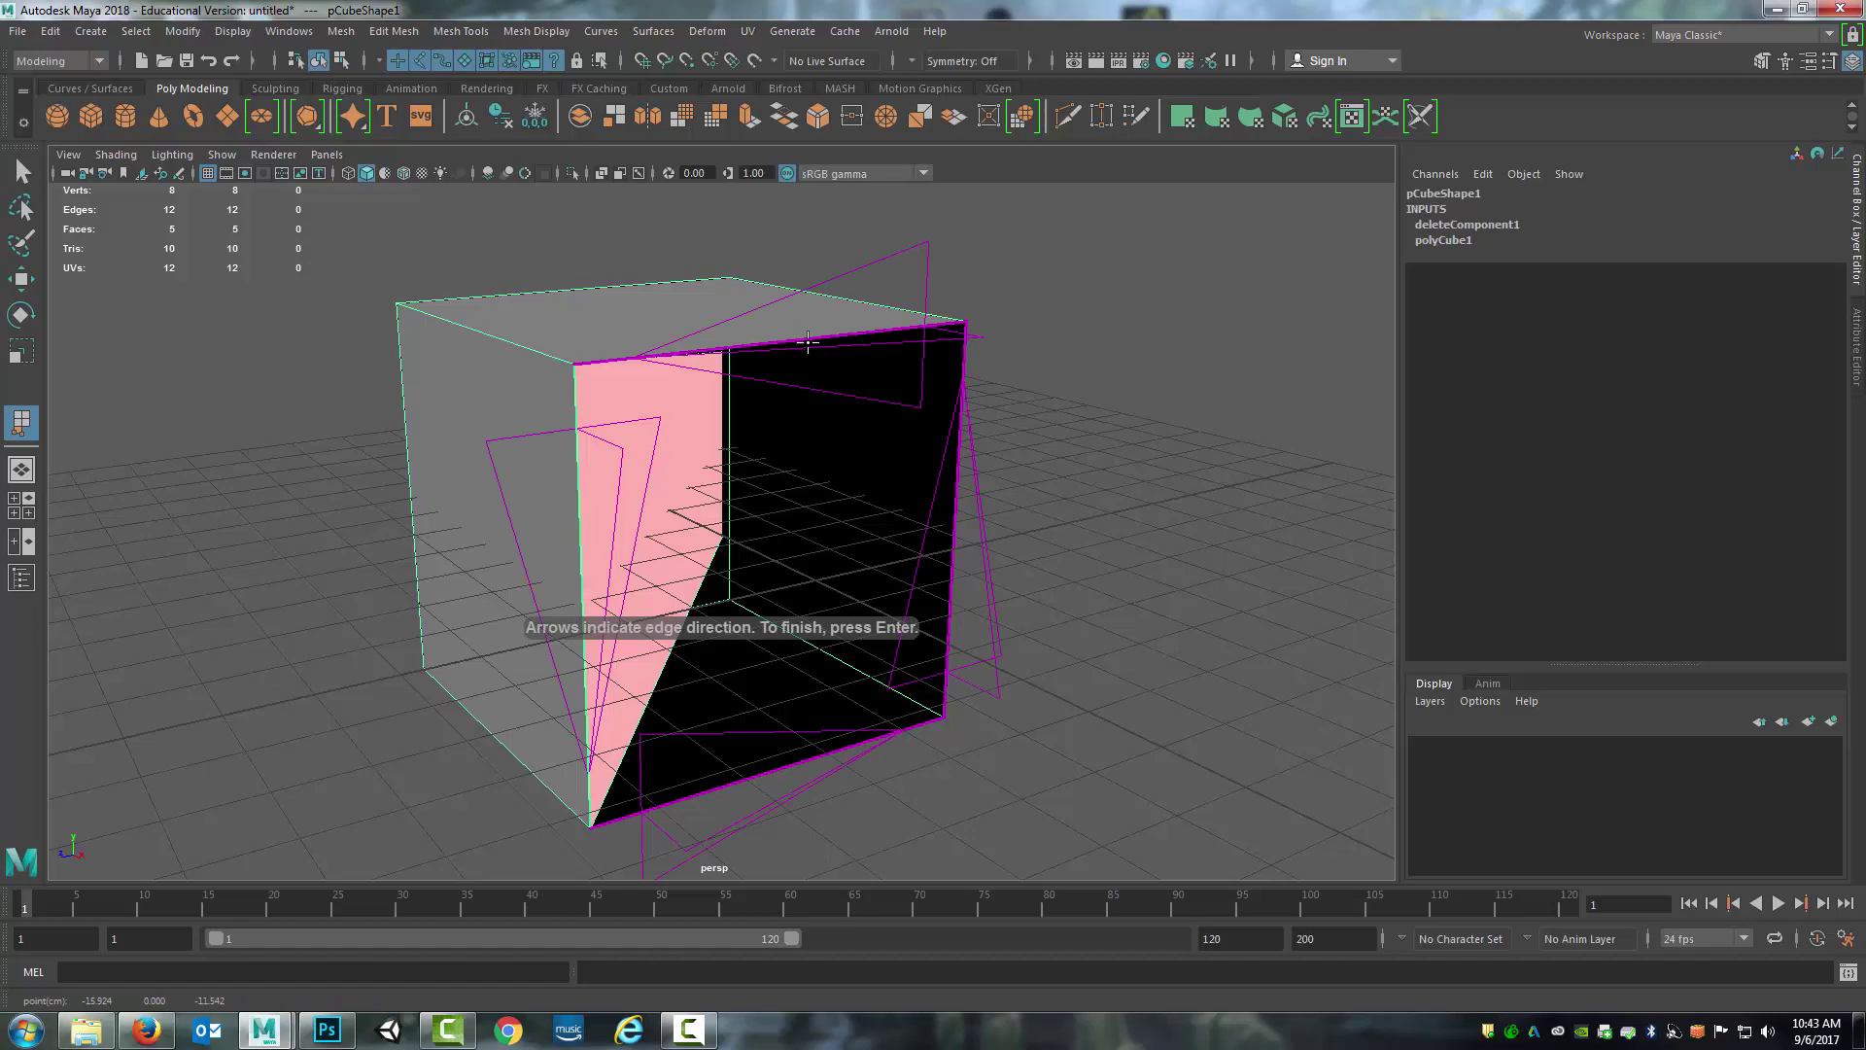
{"action": "left_click_drag", "start_coordinate": [1288, 443], "coordinate": [942, 496], "text": "alt"}
{"action": "mouse_move", "coordinate": [855, 372]}
{"action": "left_mouse_down", "text": "alt"}
{"action": "mouse_move", "coordinate": [1075, 365]}
{"action": "mouse_move", "coordinate": [1012, 428]}
{"action": "mouse_move", "coordinate": [880, 348]}
{"action": "left_mouse_up", "text": "alt"}
{"action": "scroll", "coordinate": [1044, 398], "scroll_direction": "down", "scroll_amount": 5}
{"action": "left_click", "coordinate": [1061, 478]}
{"action": "left_click", "coordinate": [1063, 594]}
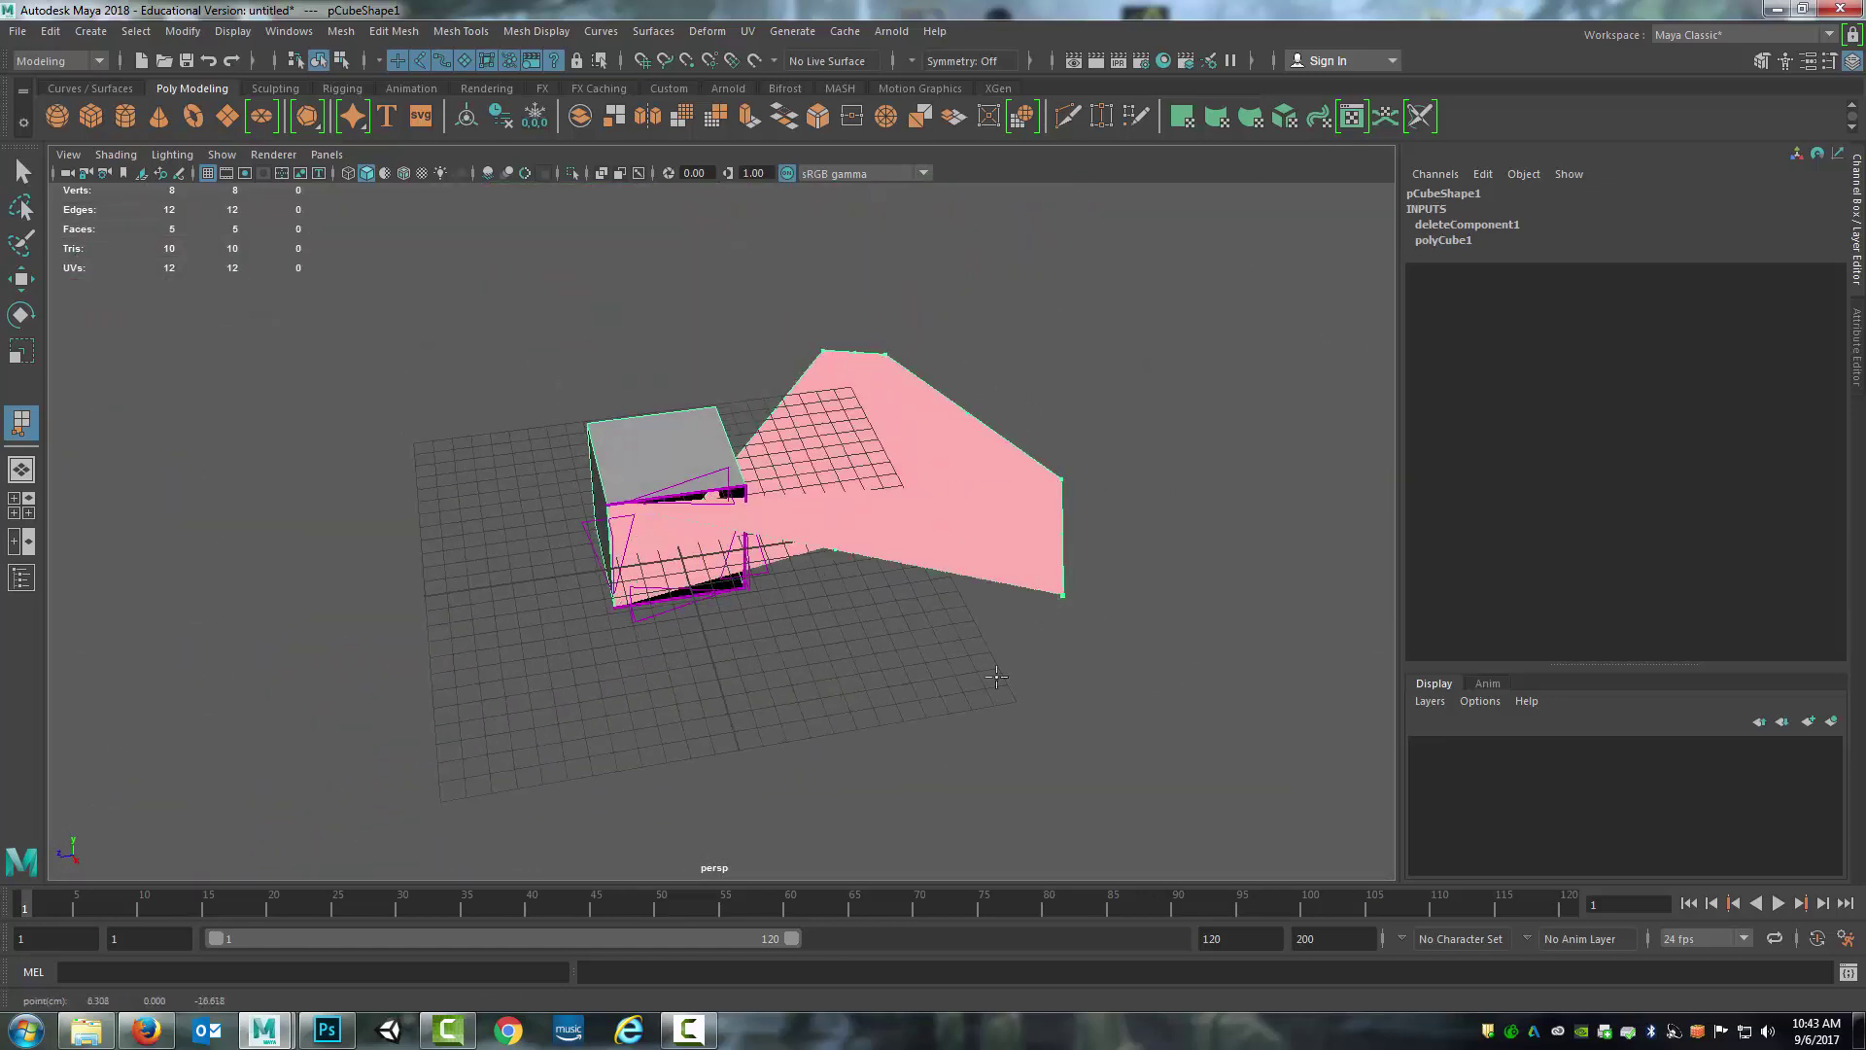
{"action": "left_click", "coordinate": [913, 729]}
{"action": "left_click", "coordinate": [638, 742]}
{"action": "left_click", "coordinate": [493, 615]}
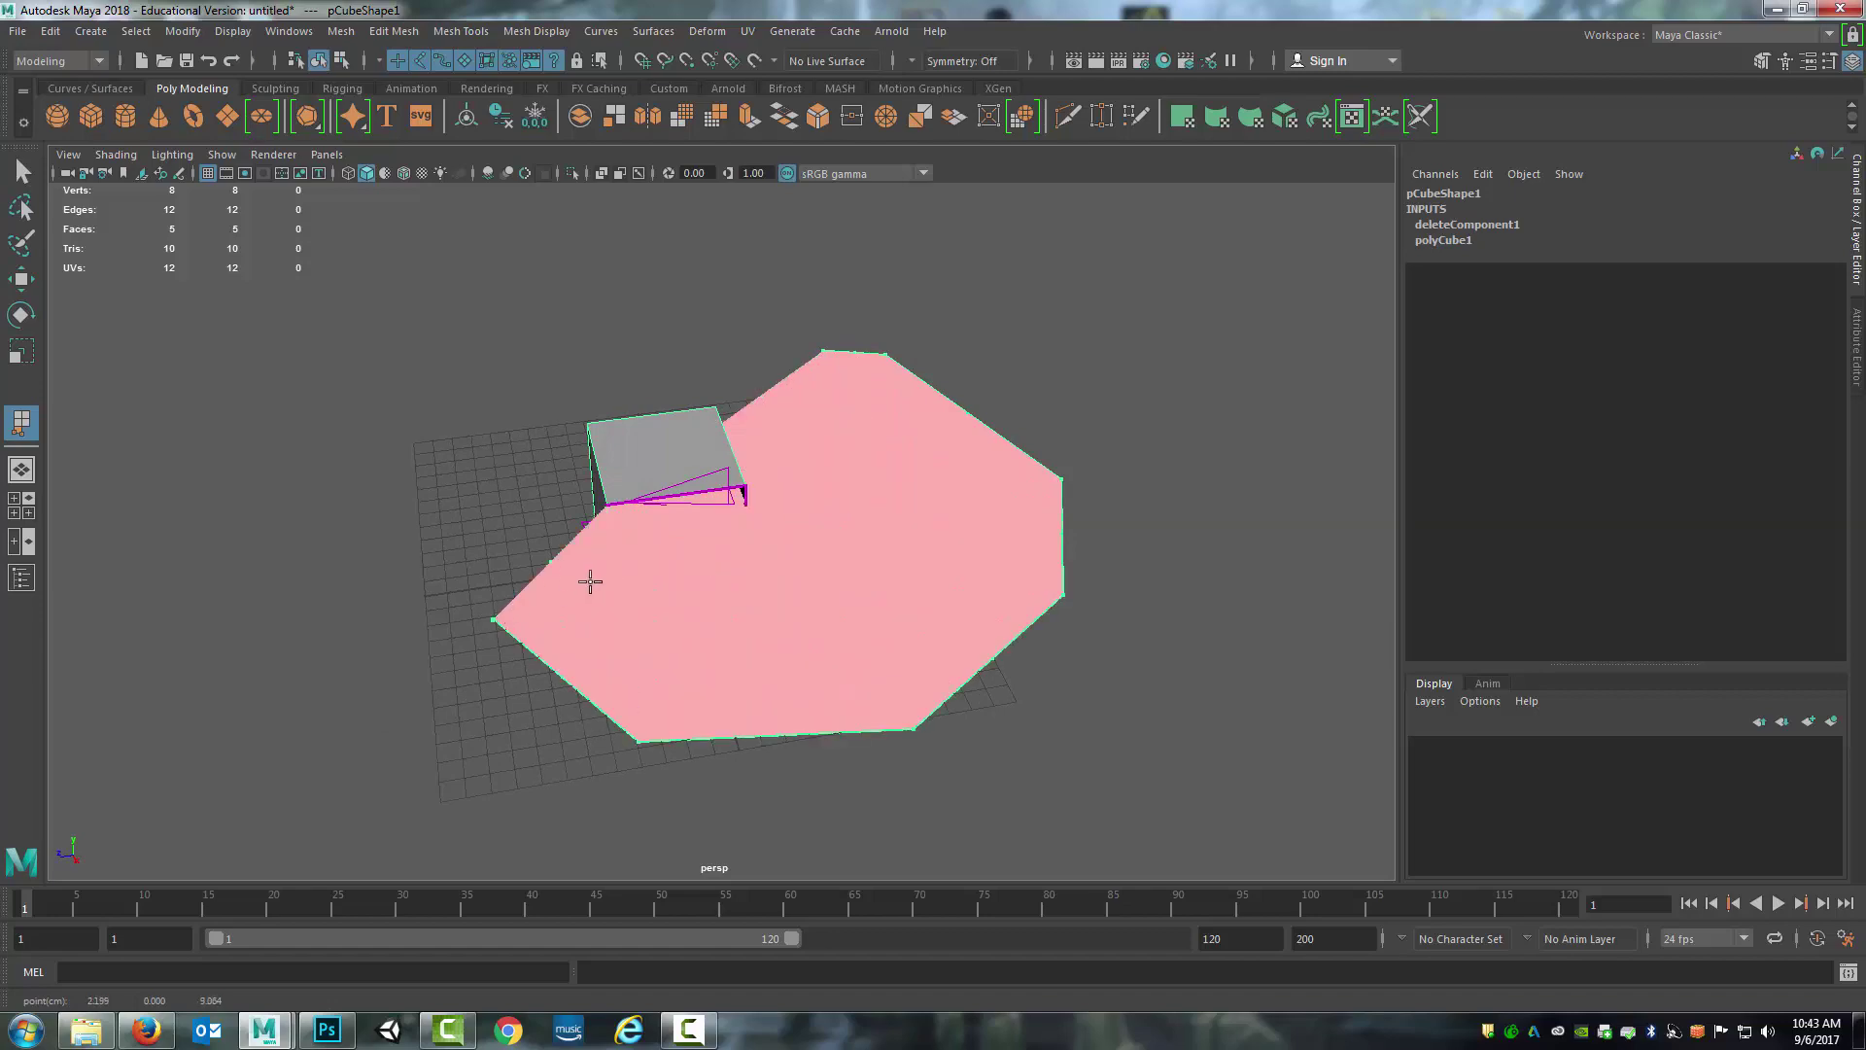
{"action": "key", "text": "Return"}
Select the oversized irregular face attached to the cube and delete it
{"action": "left_click_drag", "start_coordinate": [1077, 554], "coordinate": [853, 536], "text": "alt"}
{"action": "right_click", "coordinate": [1027, 379]}
{"action": "left_click", "coordinate": [1033, 428]}
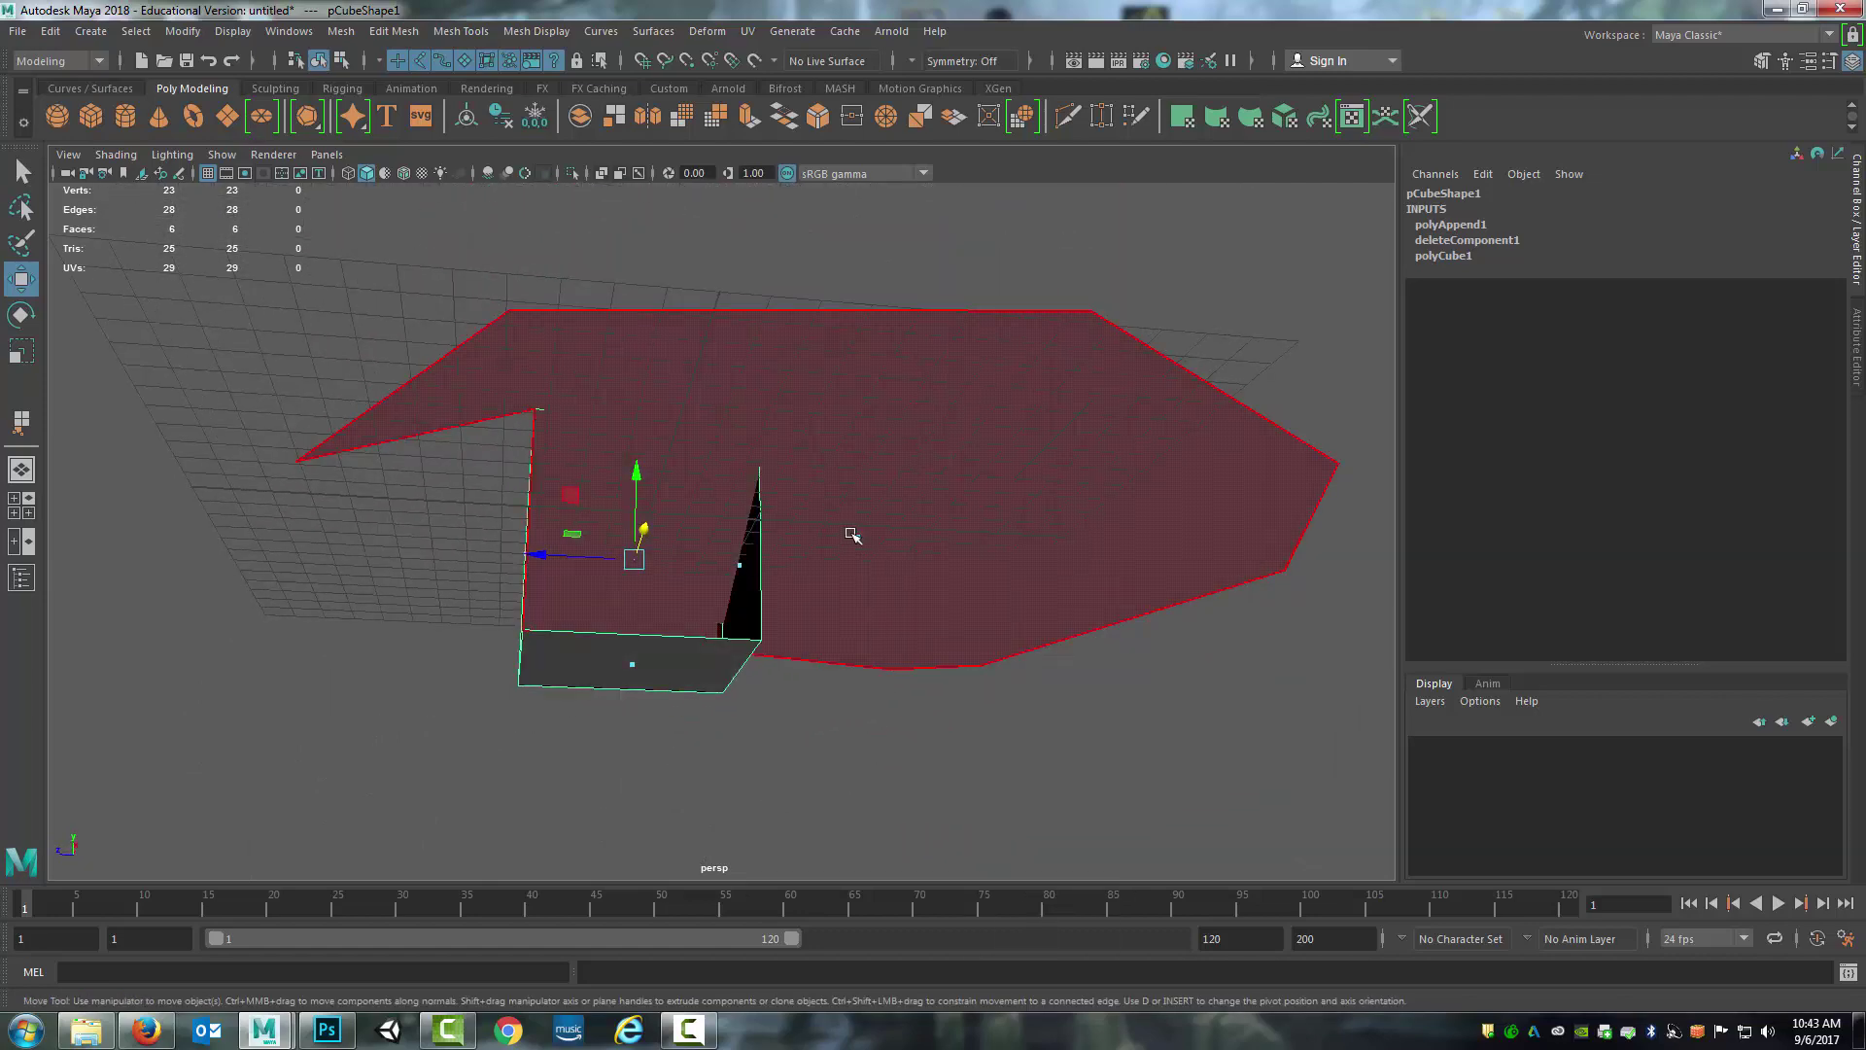
{"action": "left_click", "coordinate": [852, 536]}
{"action": "left_click_drag", "start_coordinate": [1050, 450], "coordinate": [995, 455], "text": "alt"}
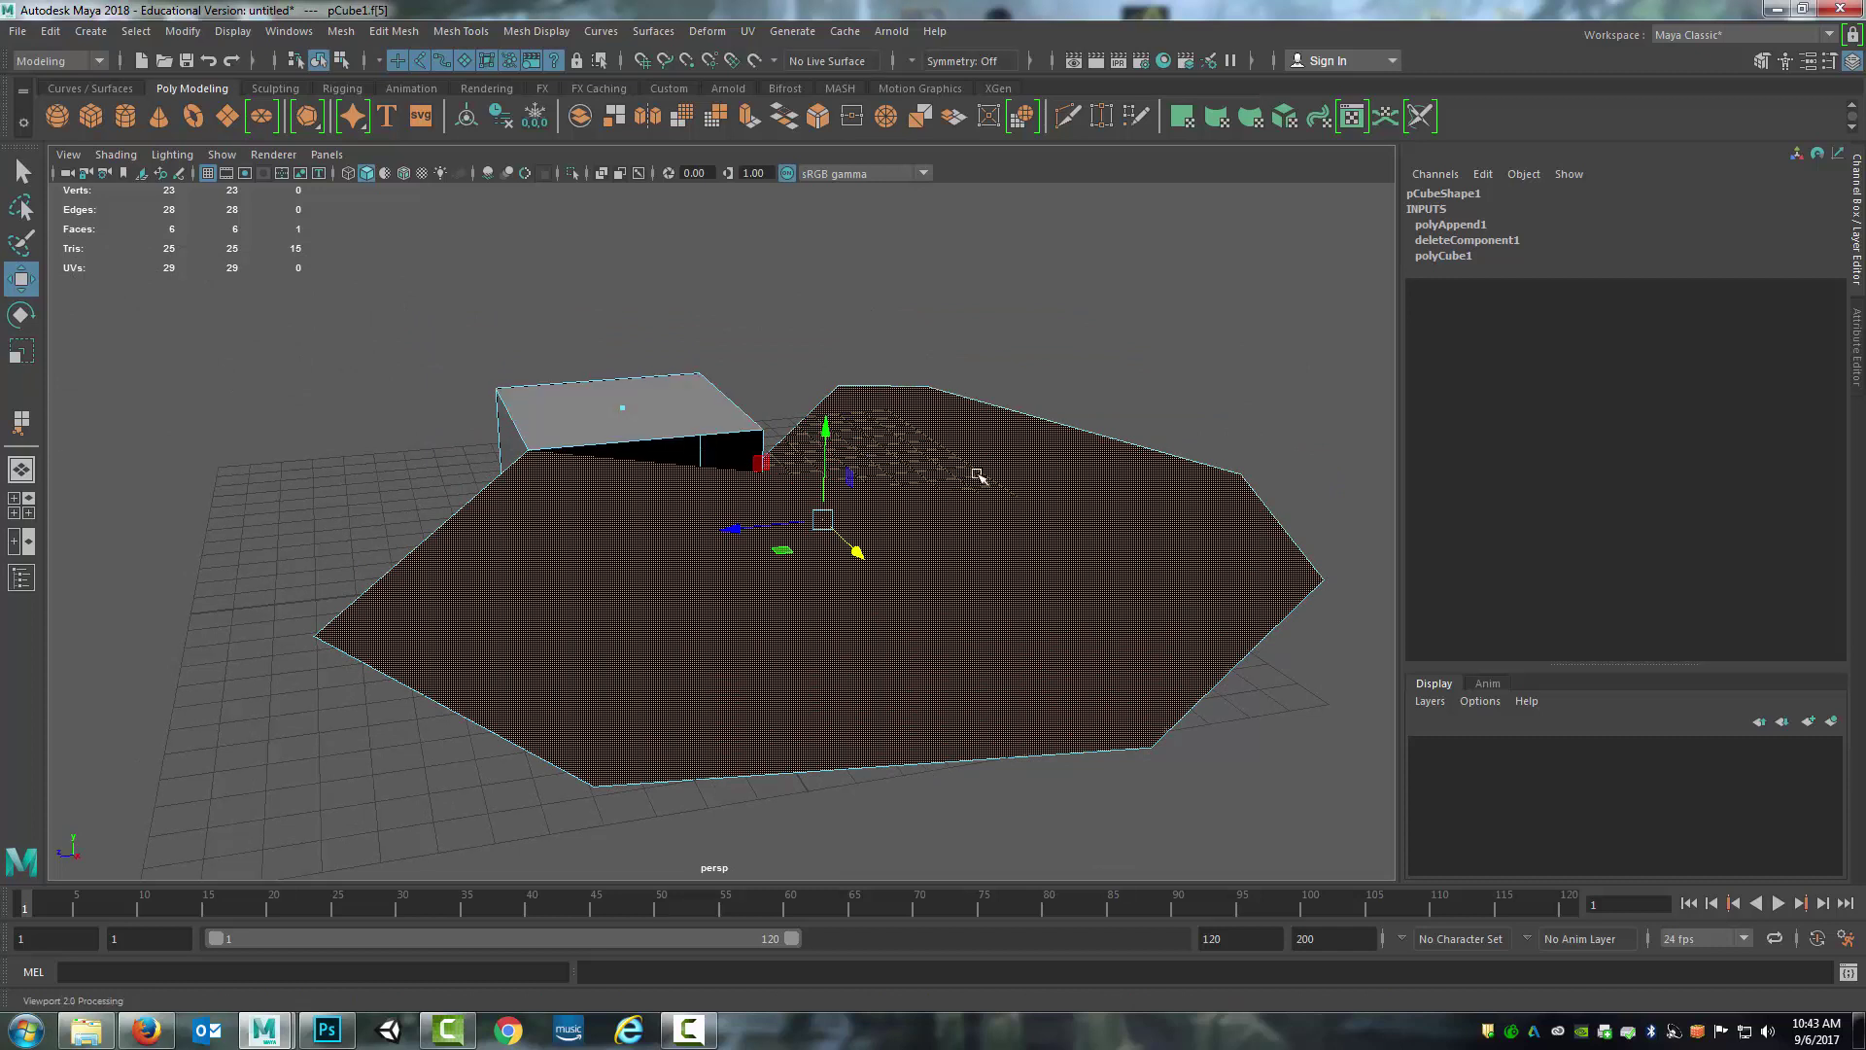
{"action": "key", "text": "Delete"}
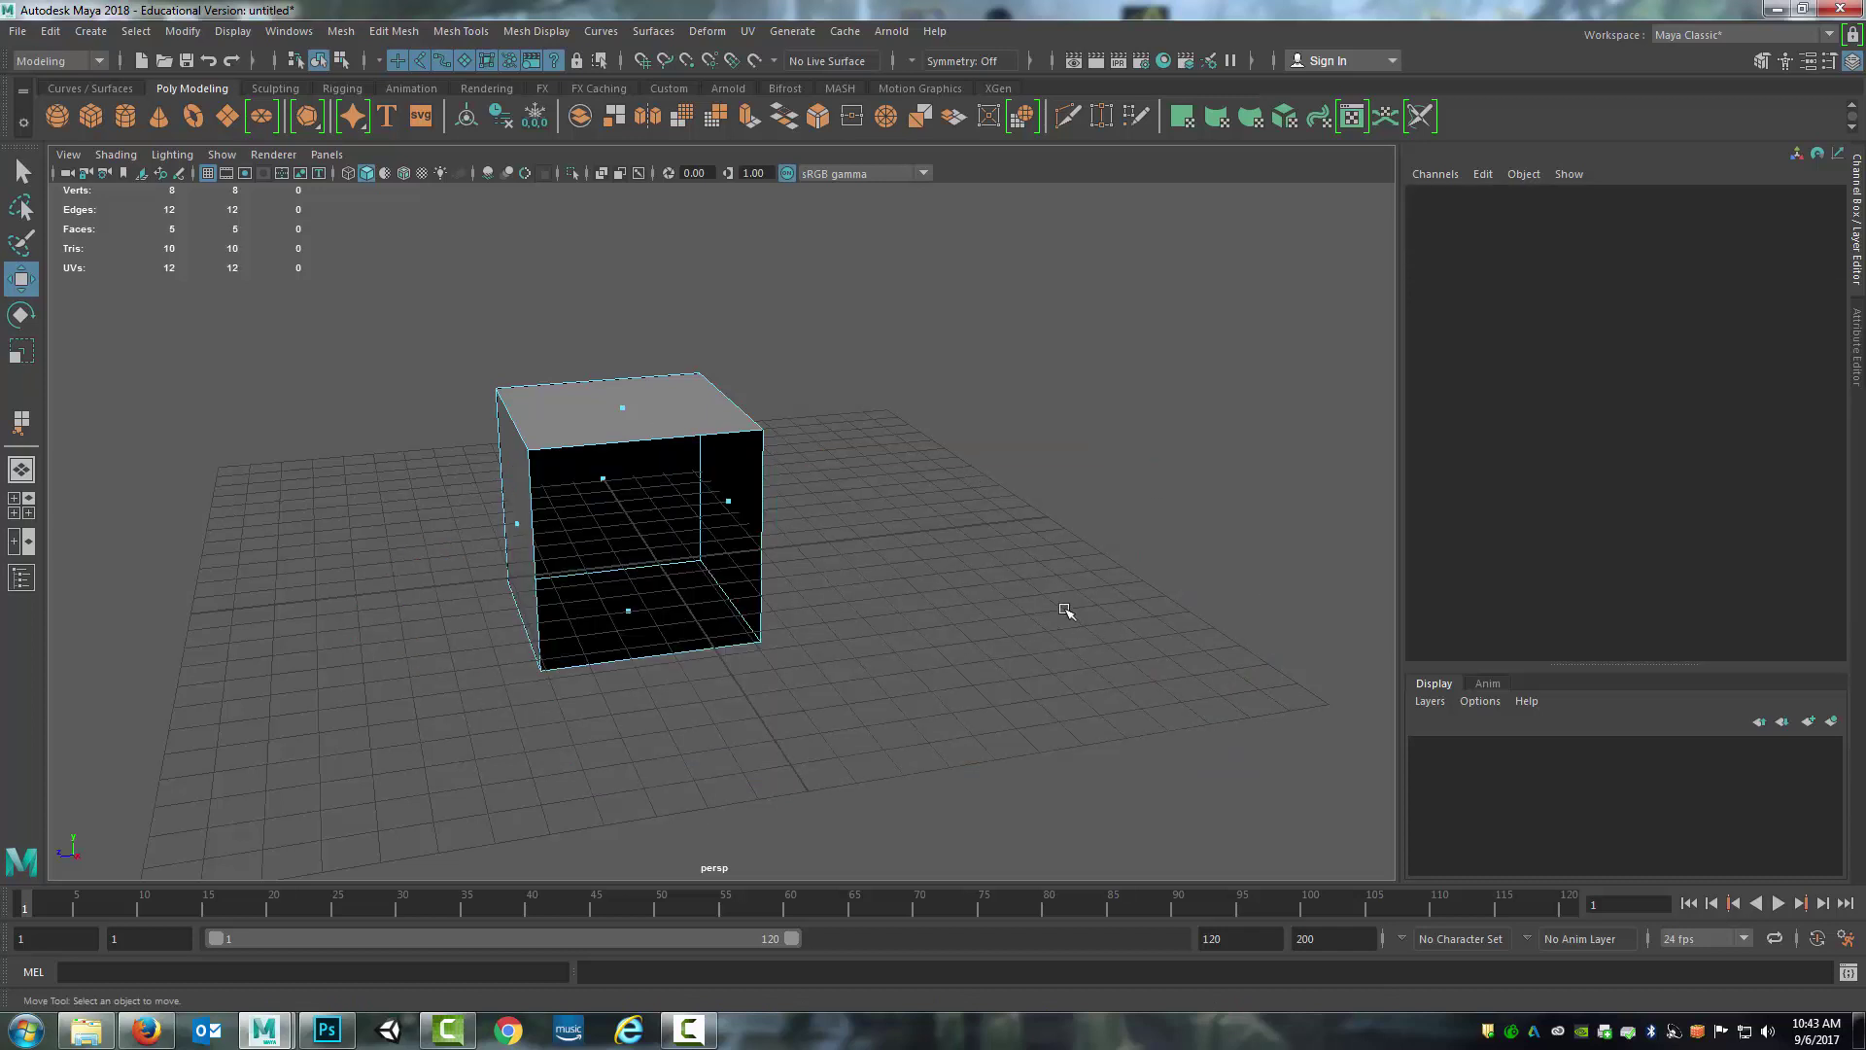
Restart Append to Polygon on the cube and choose the opening's near vertical border edge as the starting edge
{"action": "left_click_drag", "start_coordinate": [911, 502], "coordinate": [1000, 498], "text": "alt"}
{"action": "scroll", "coordinate": [967, 496], "scroll_direction": "up", "scroll_amount": 4}
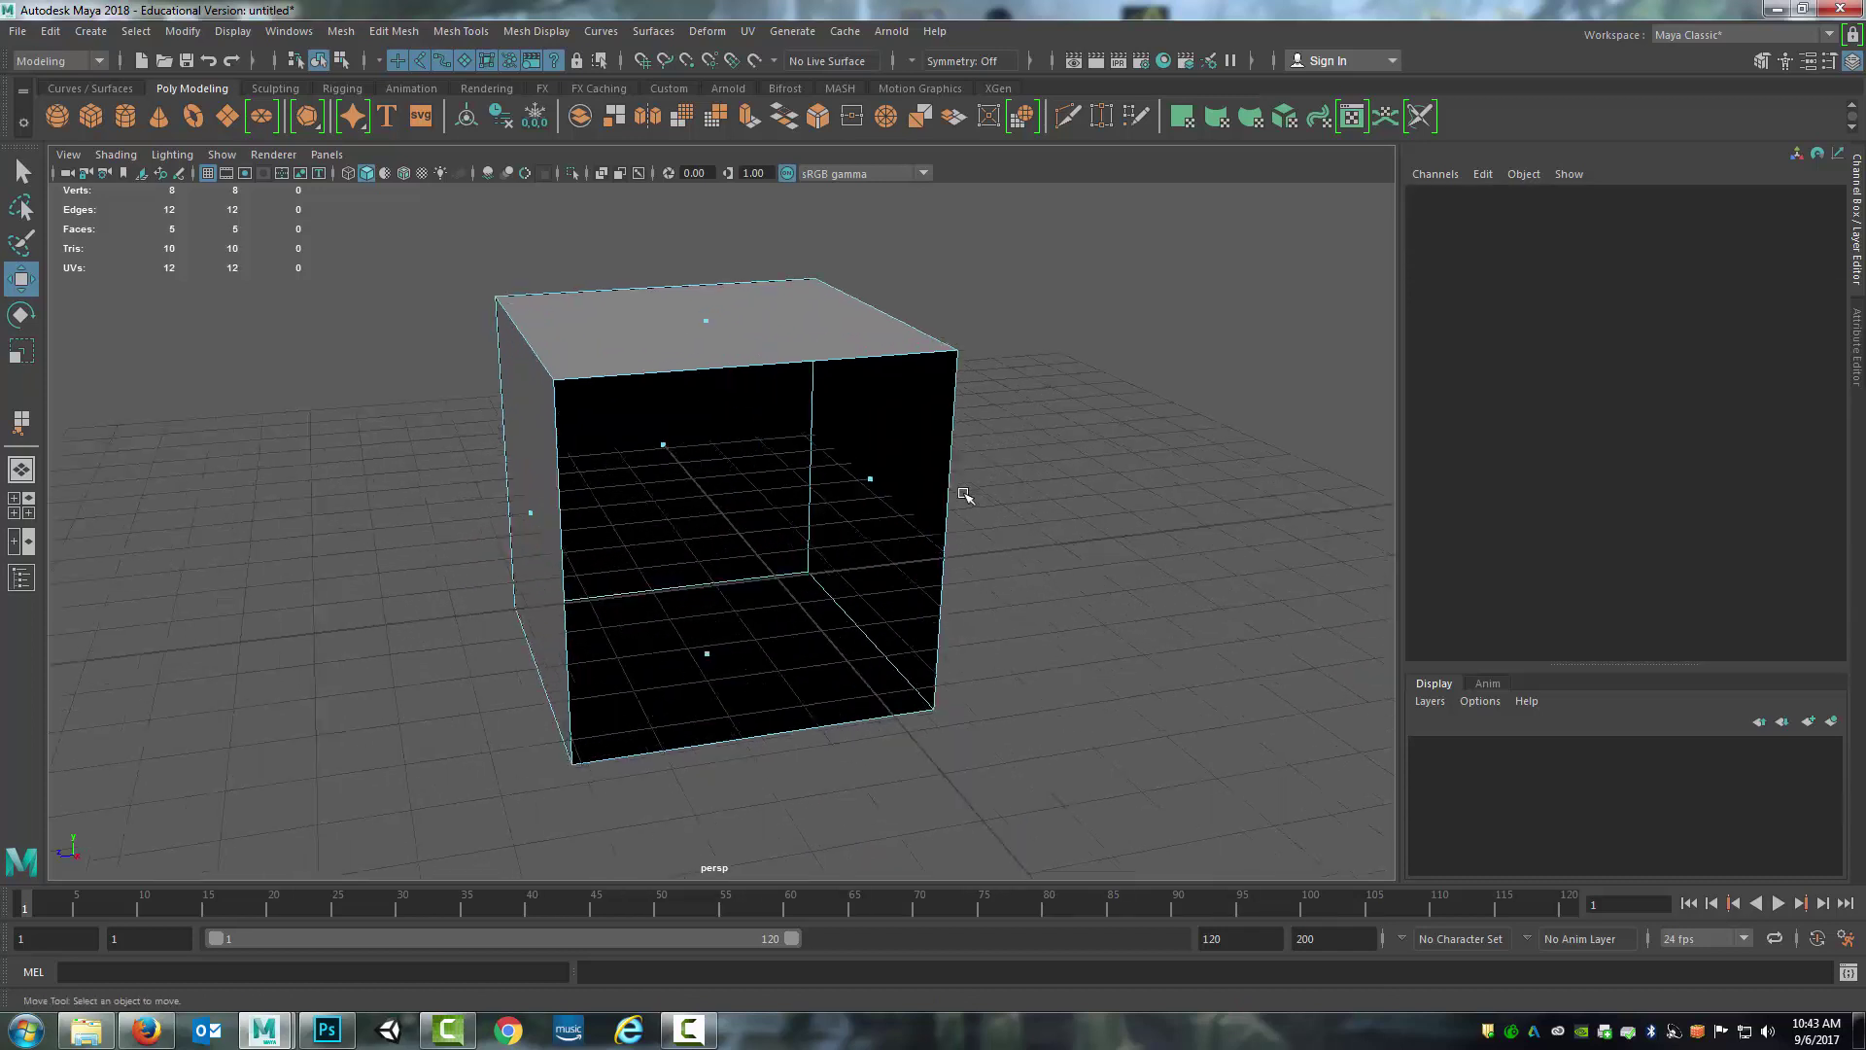
{"action": "scroll", "coordinate": [959, 497], "scroll_direction": "down", "scroll_amount": 1}
{"action": "left_click_drag", "start_coordinate": [645, 540], "coordinate": [685, 539], "text": "alt"}
{"action": "left_click", "coordinate": [21, 421]}
{"action": "left_click", "coordinate": [616, 528]}
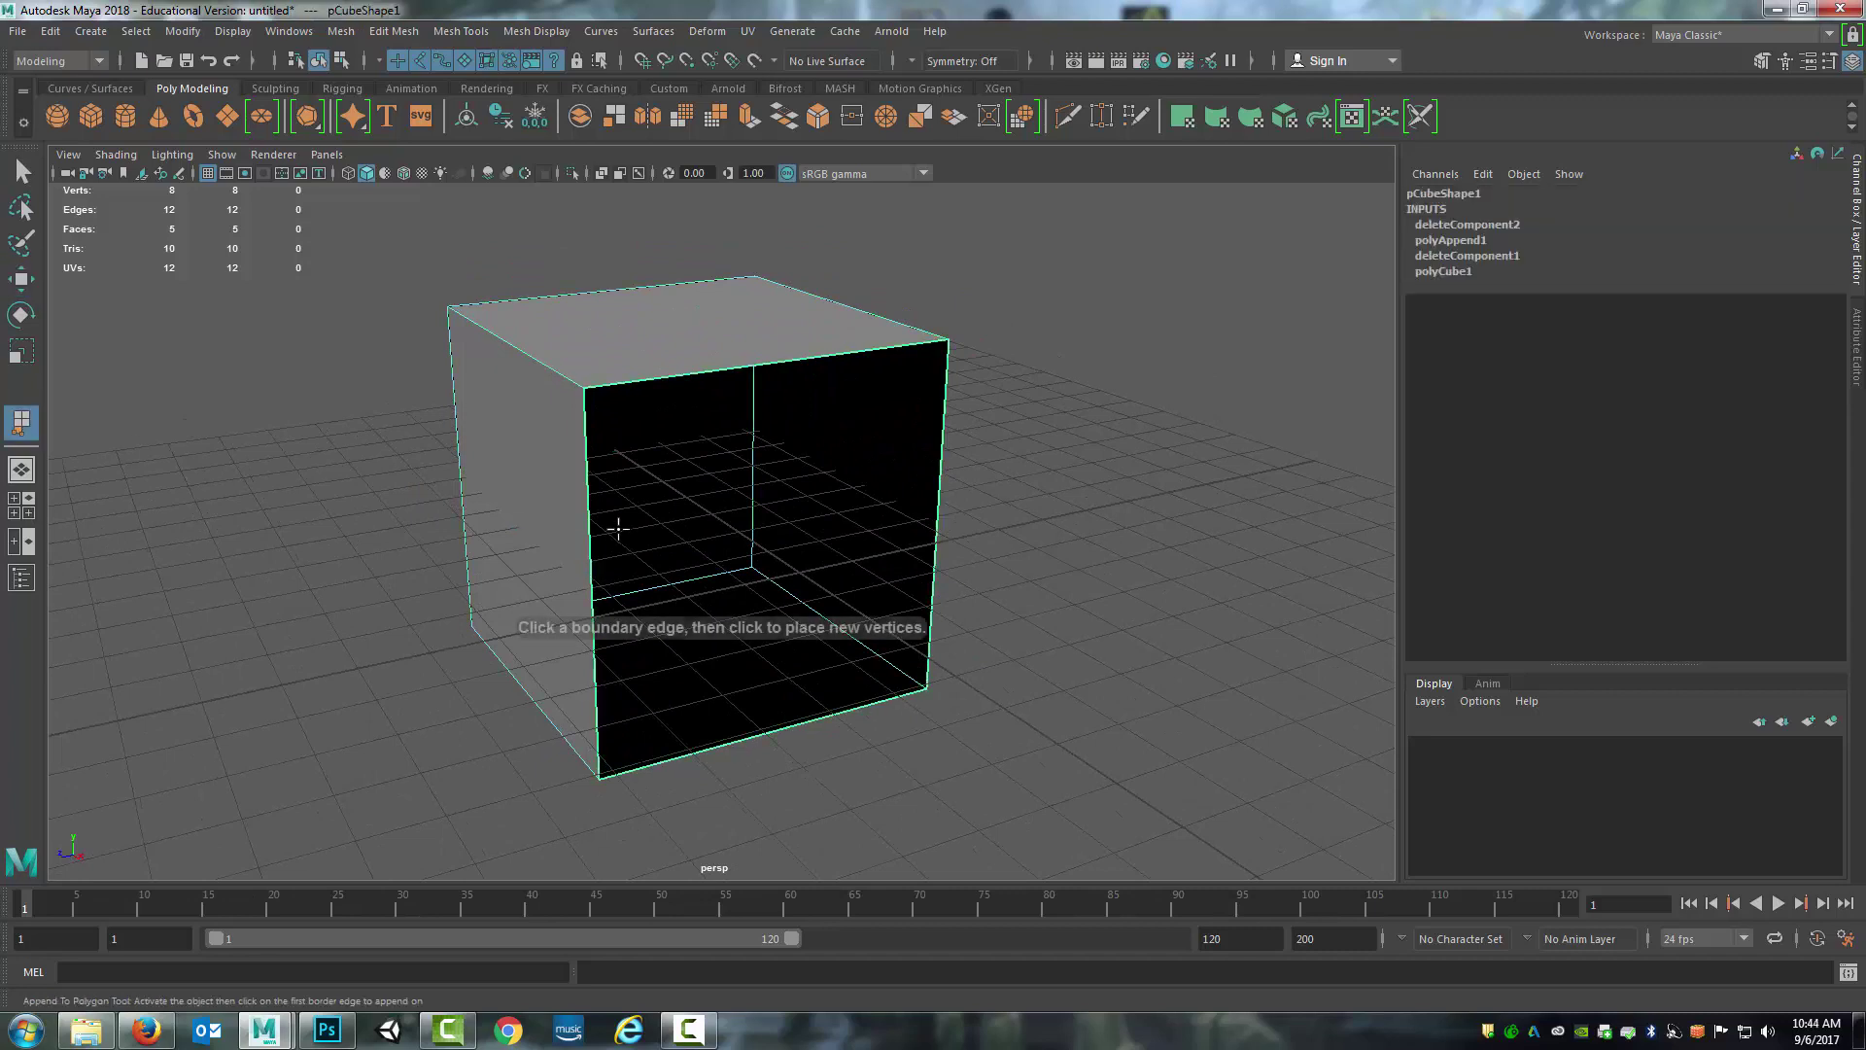
{"action": "left_click", "coordinate": [591, 544]}
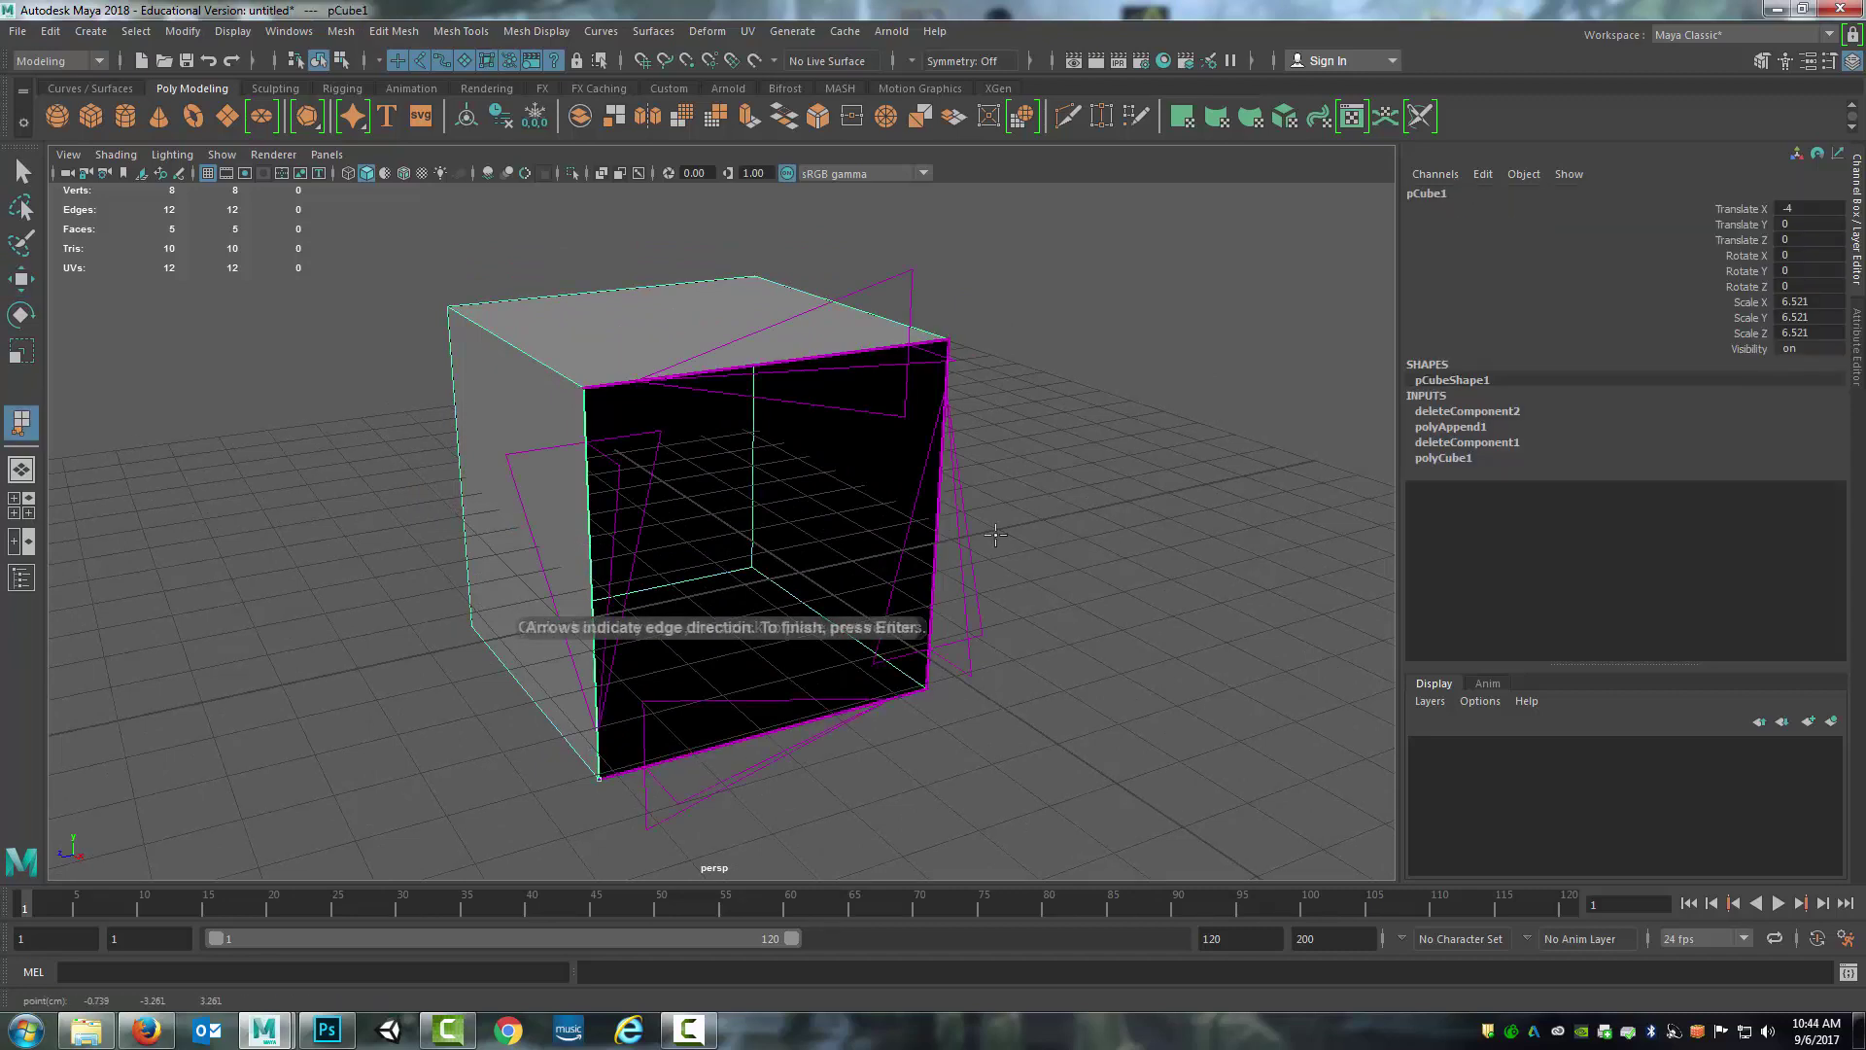
Try placing free append points on the grid outside the cube, and remove those points again
{"action": "left_click", "coordinate": [1132, 511]}
{"action": "left_click", "coordinate": [1351, 639]}
{"action": "key", "text": "BackSpace"}
{"action": "key", "text": "BackSpace"}
{"action": "key", "text": "BackSpace"}
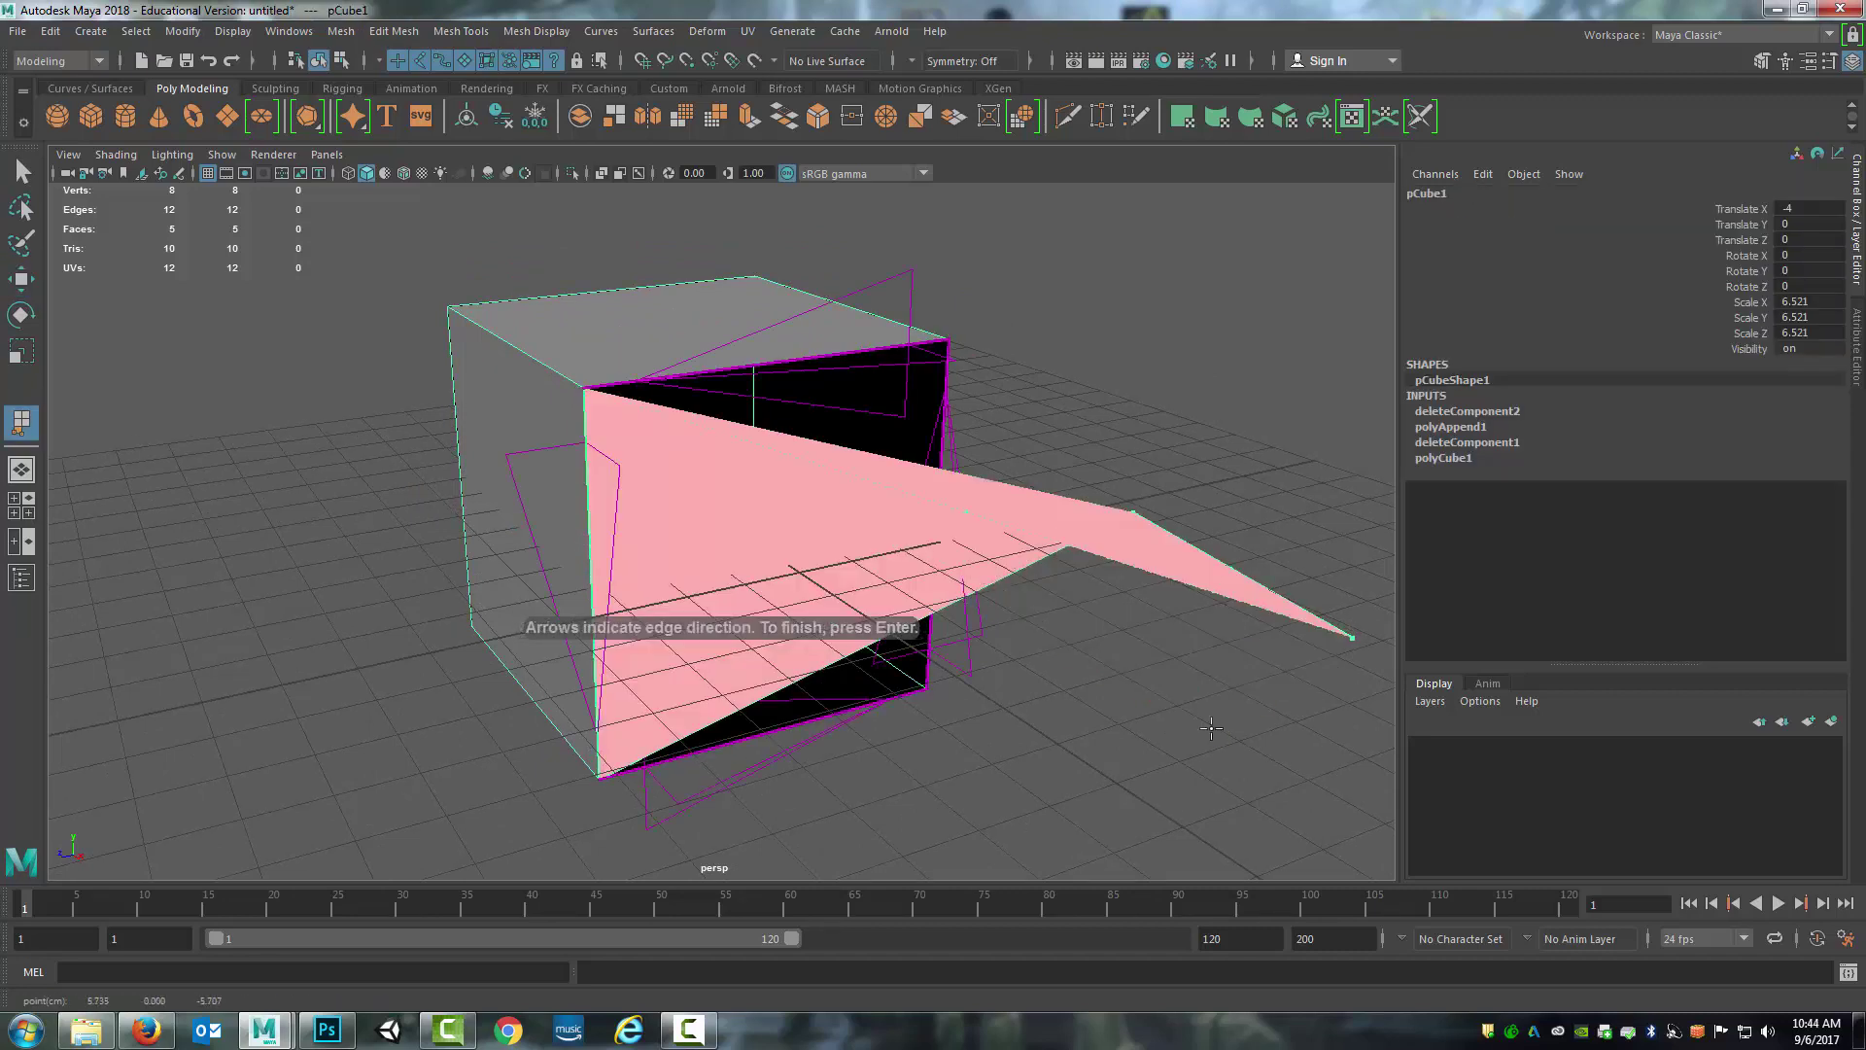
{"action": "left_click", "coordinate": [1066, 471]}
{"action": "left_click", "coordinate": [1269, 614]}
{"action": "key", "text": "BackSpace"}
{"action": "key", "text": "BackSpace"}
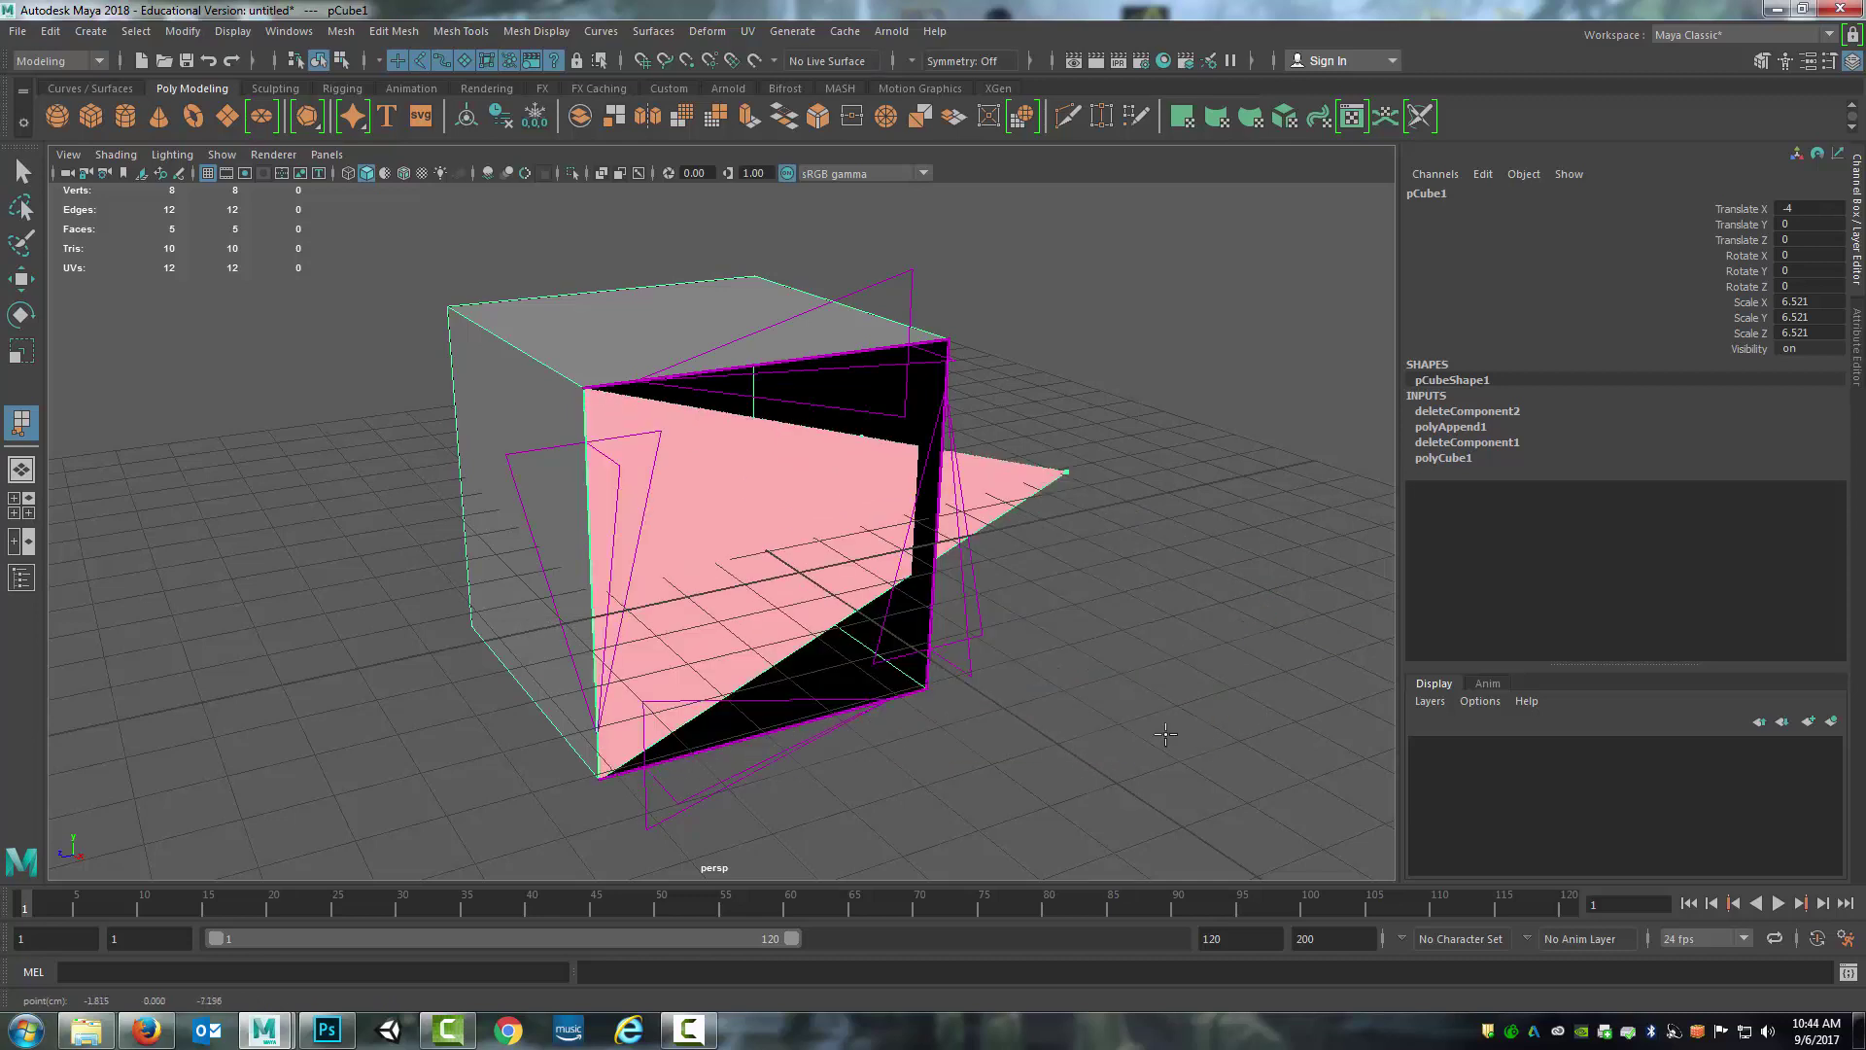
Append a triangle between the opening's near vertical border edge and its top border edge, covering the upper half of the opening
{"action": "left_click_drag", "start_coordinate": [1176, 598], "coordinate": [934, 545], "text": "alt"}
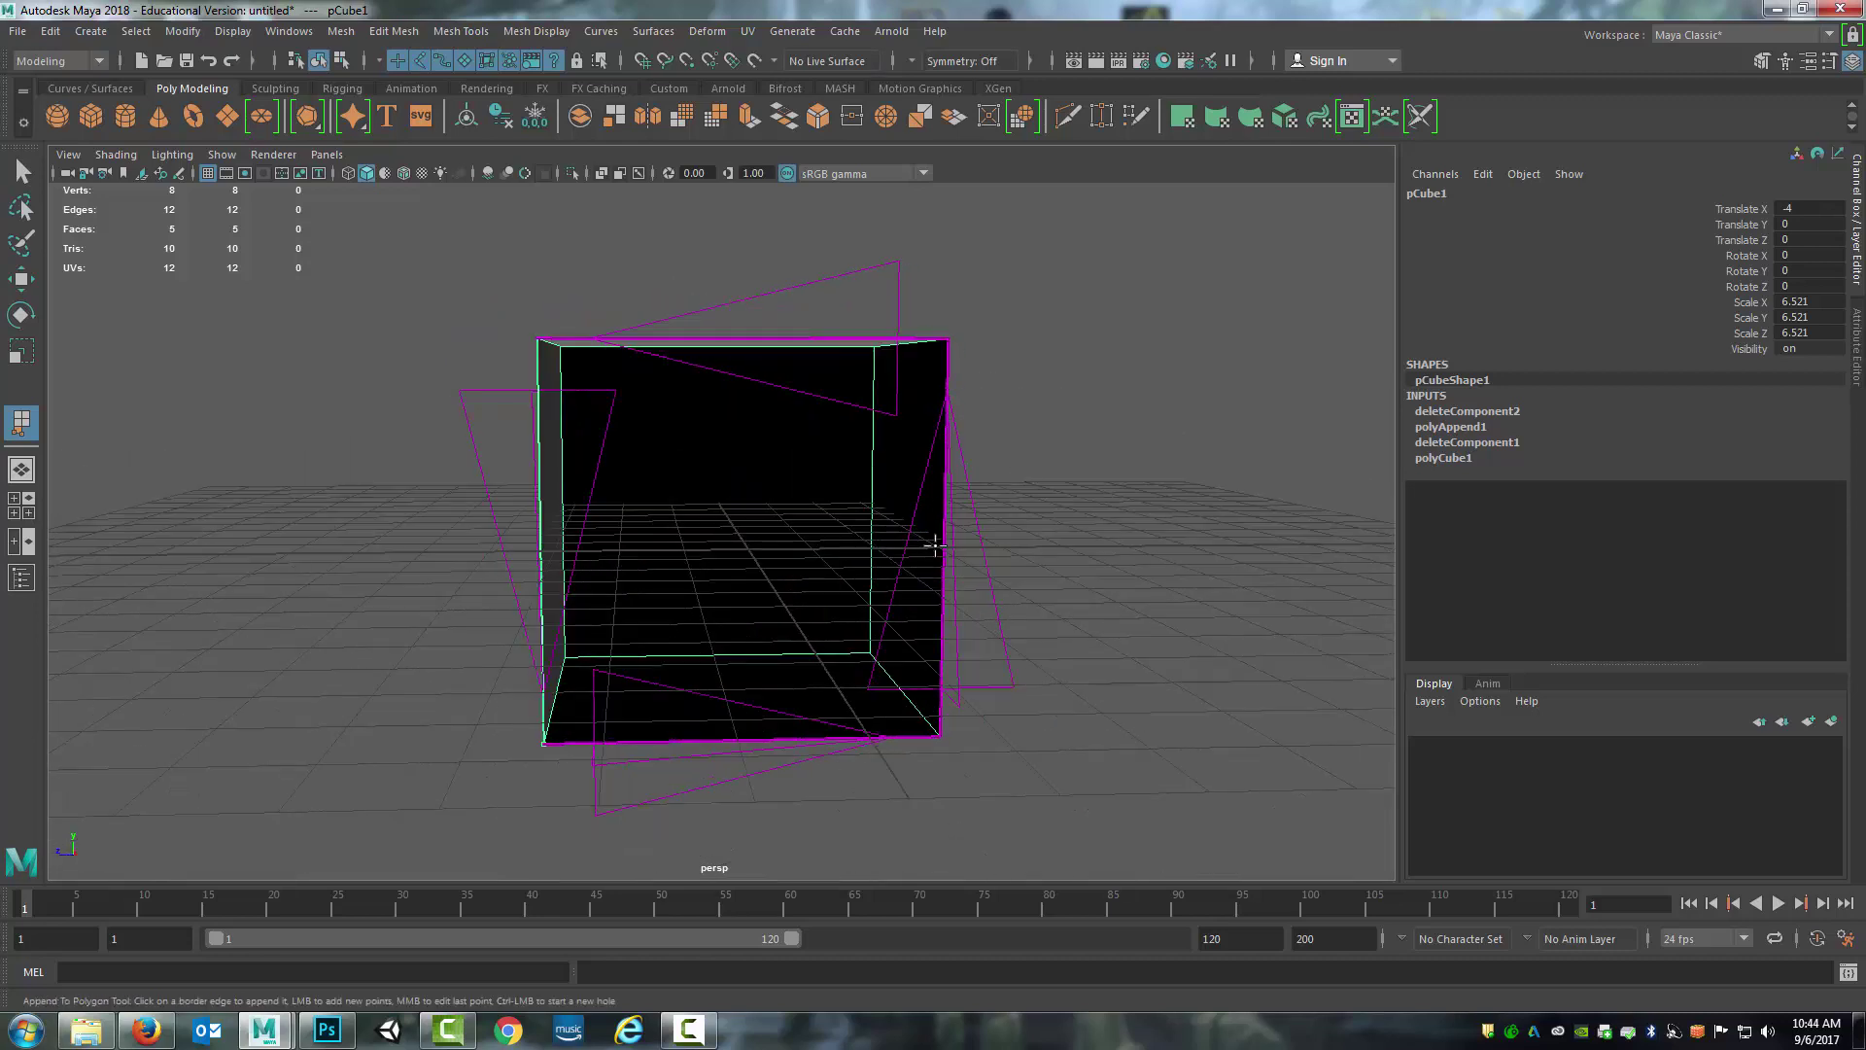
{"action": "left_click", "coordinate": [869, 337]}
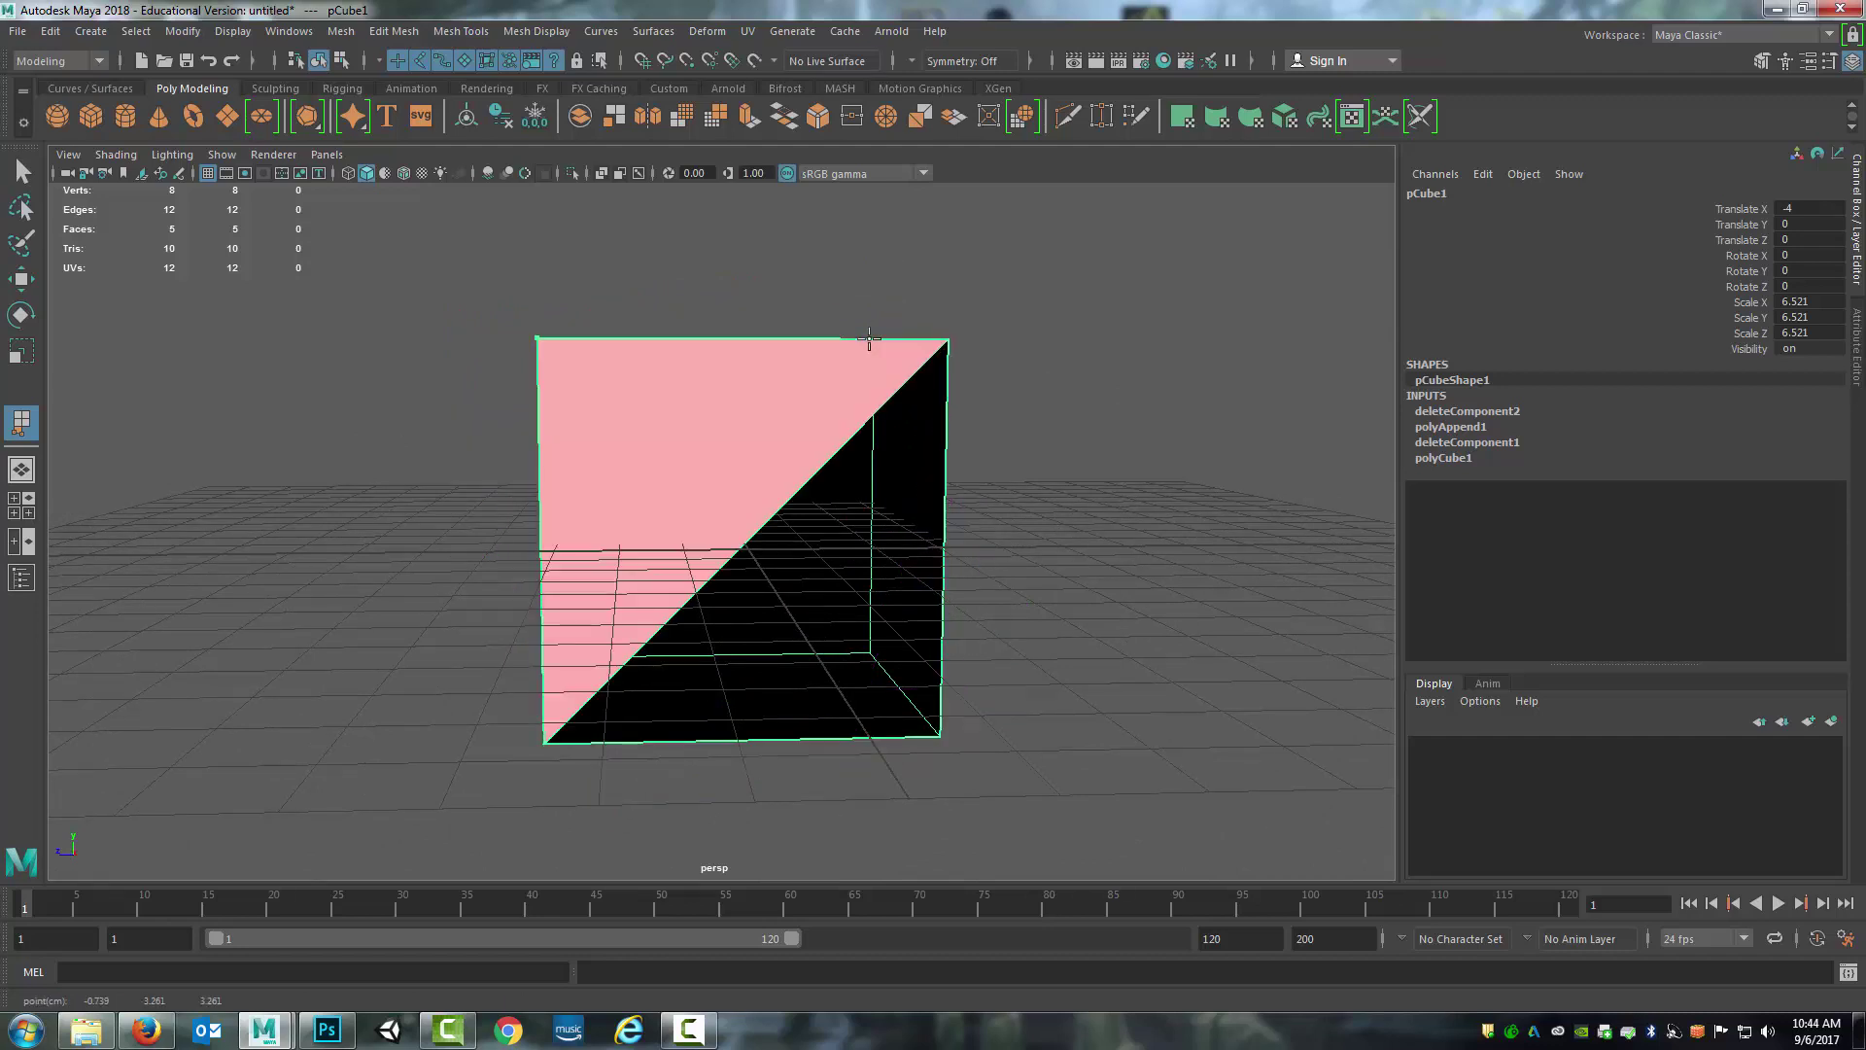
{"action": "key", "text": "w"}
Run Append to Polygon again from the opening's other vertical border edge to the bottom edge to fill the remaining triangular hole
{"action": "left_click", "coordinate": [20, 421]}
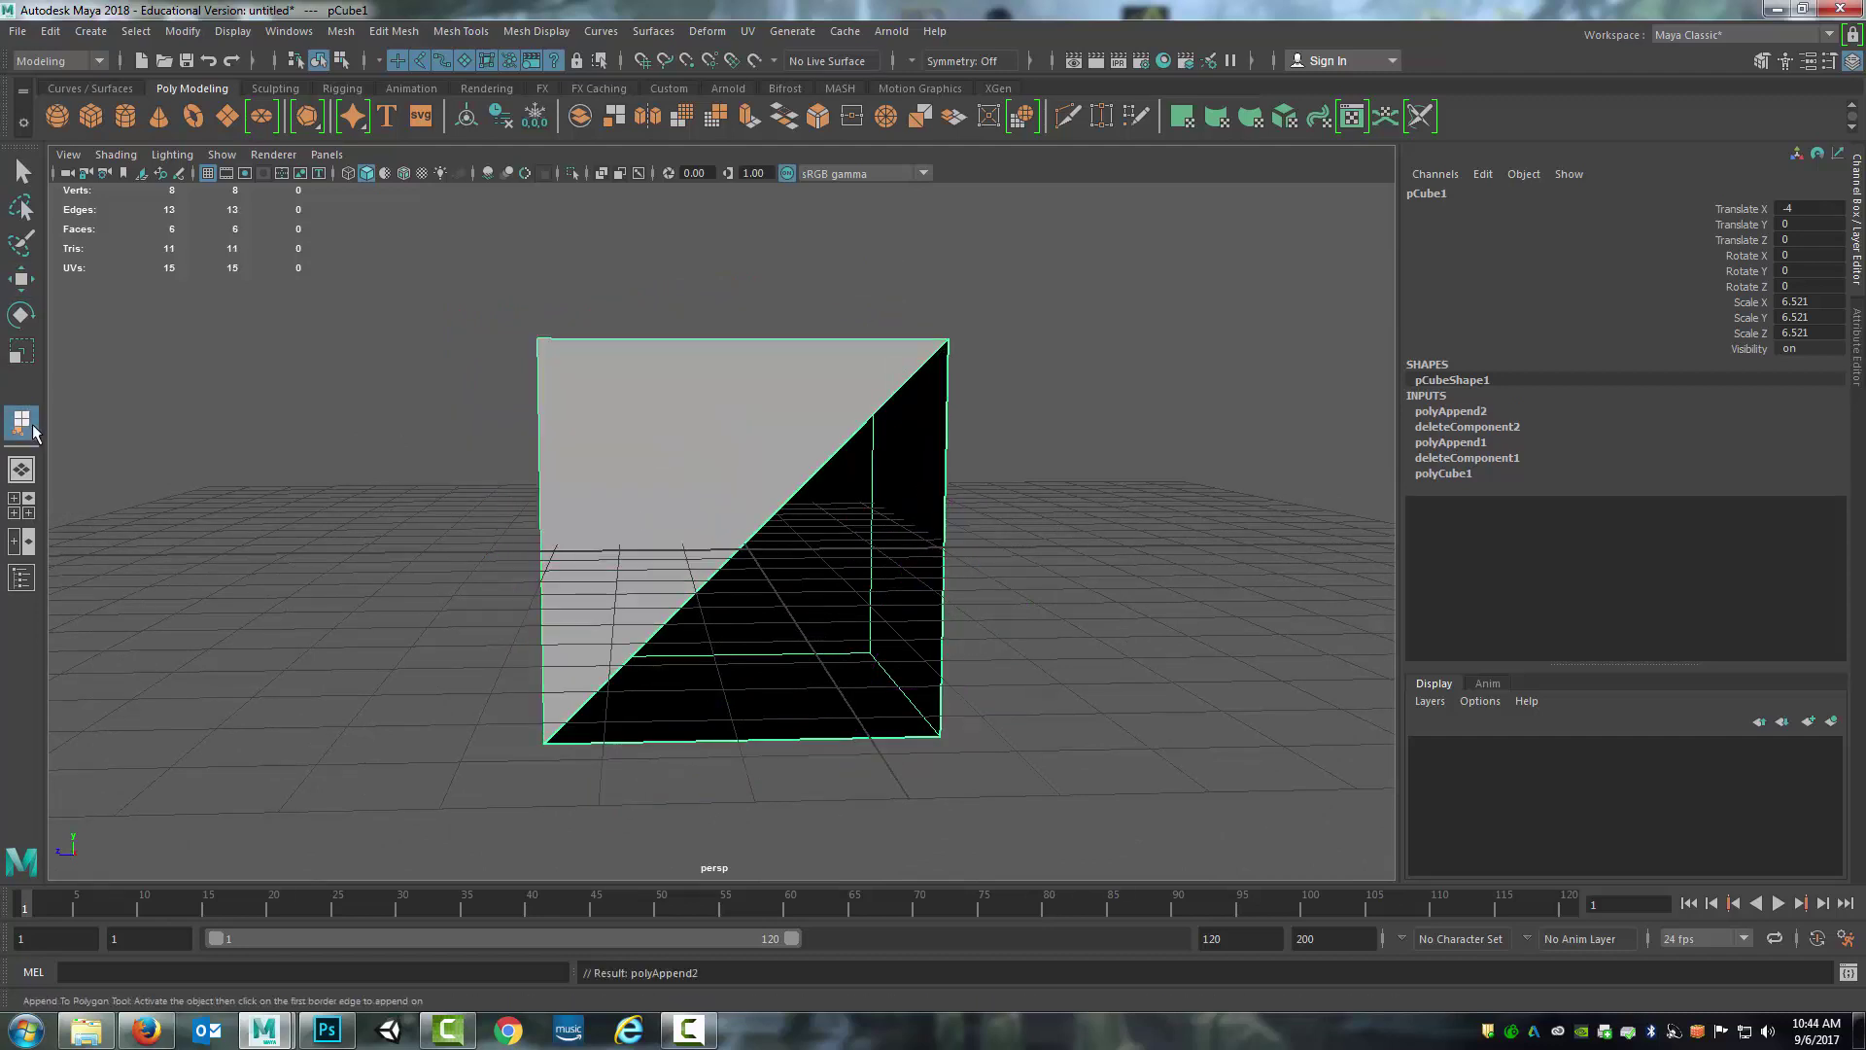
{"action": "left_click", "coordinate": [941, 540]}
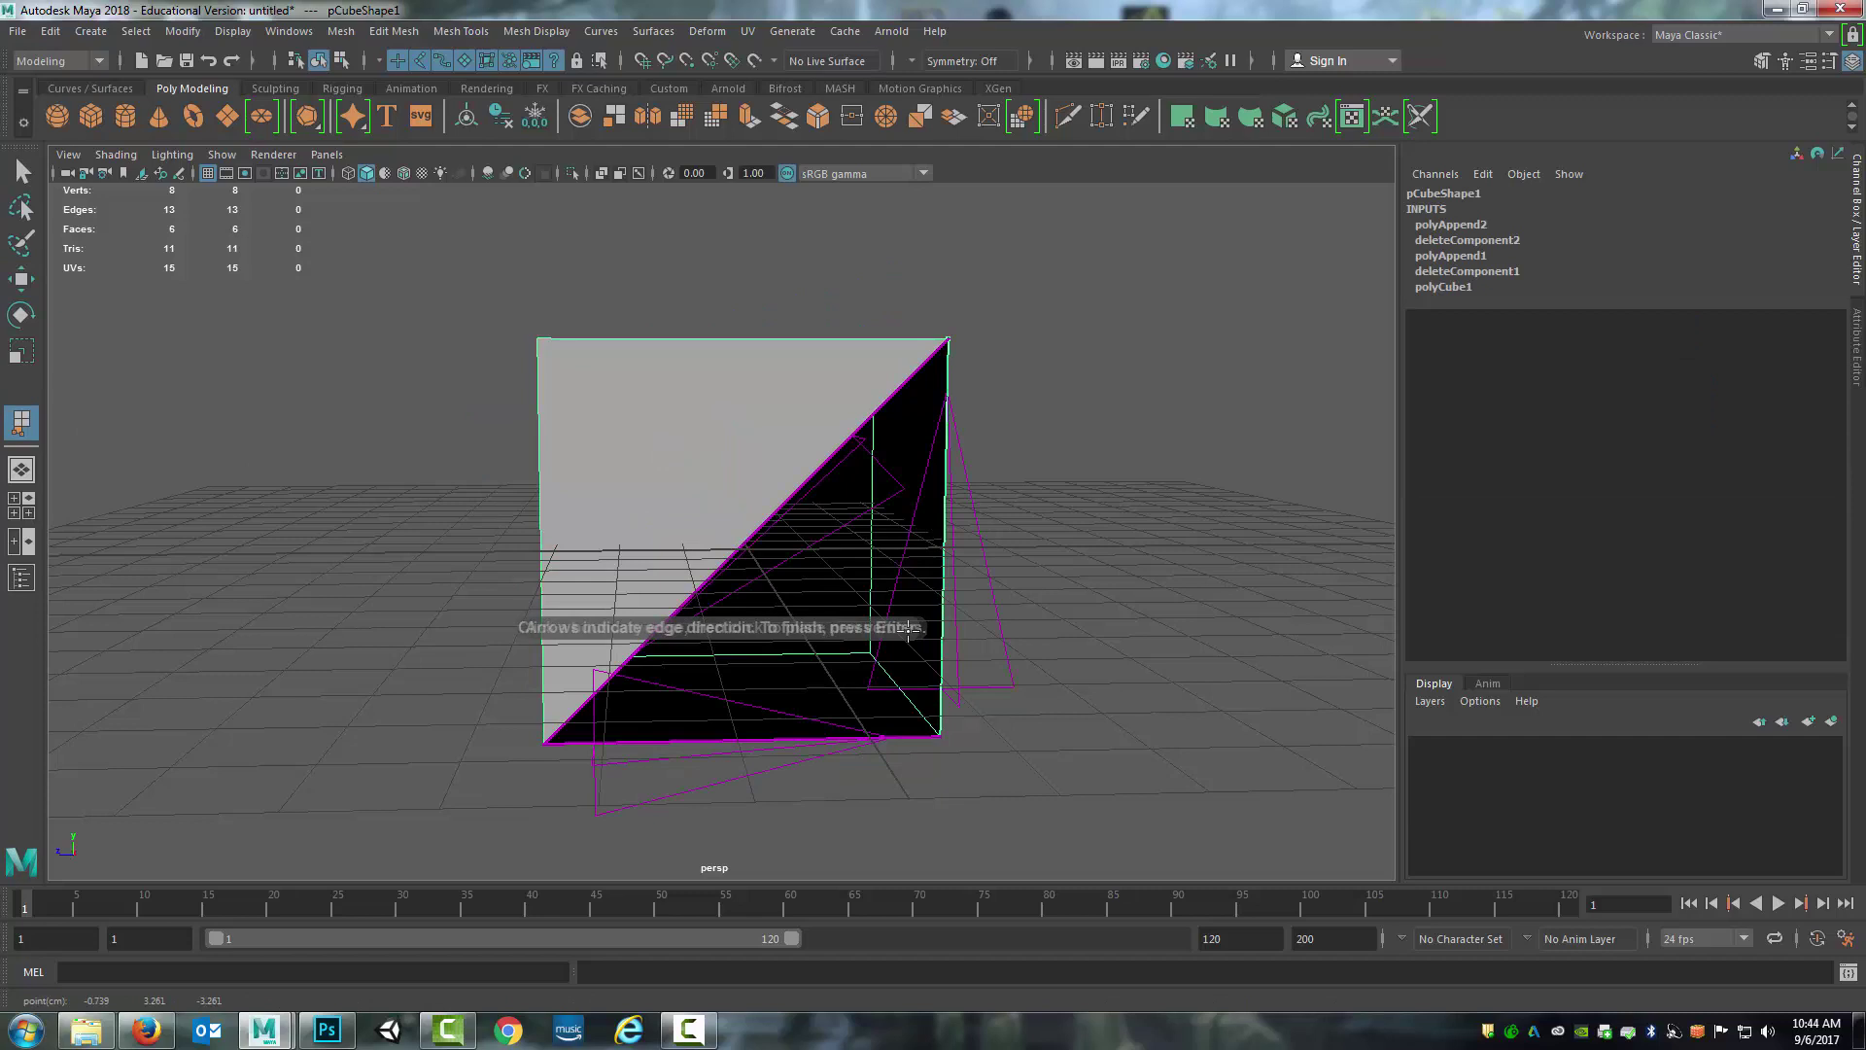
{"action": "left_click", "coordinate": [812, 741]}
{"action": "key", "text": "w"}
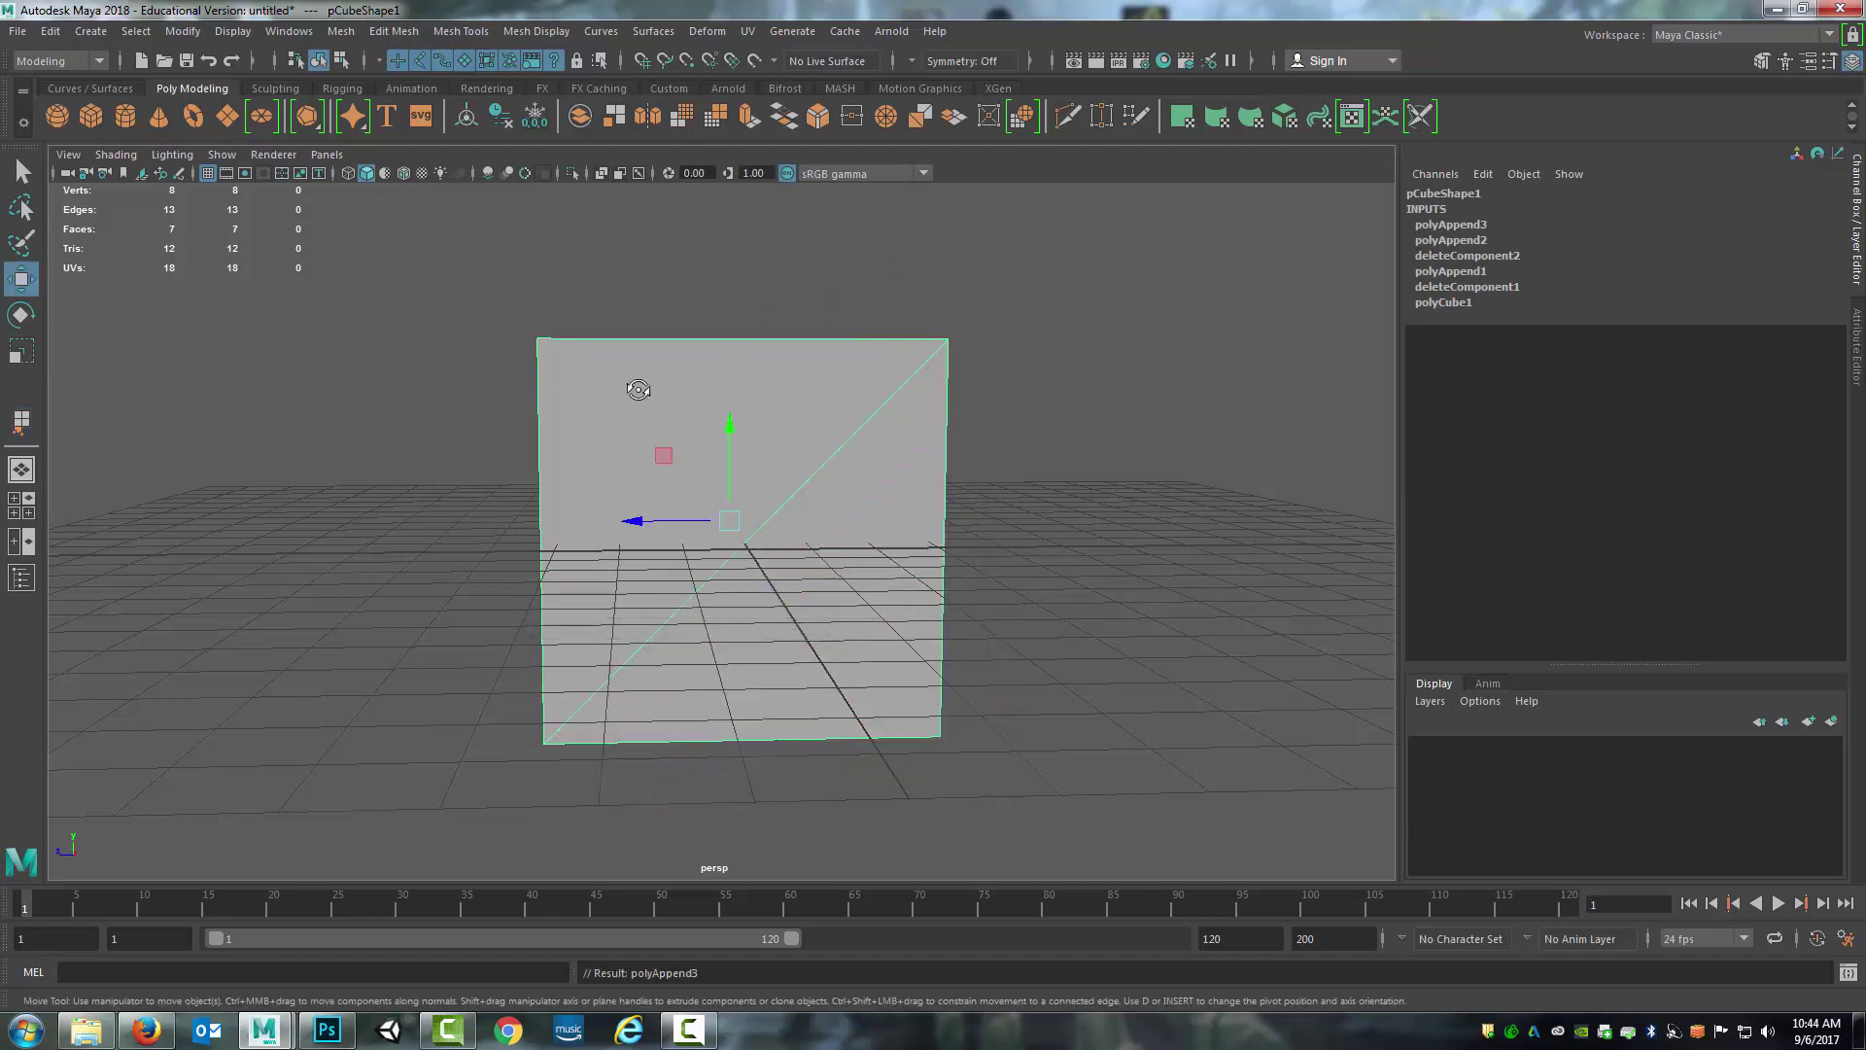
Delete the diagonal edge that splits the cube's filled side into two triangles
{"action": "left_click_drag", "start_coordinate": [638, 391], "coordinate": [512, 362], "text": "alt"}
{"action": "key", "text": "q"}
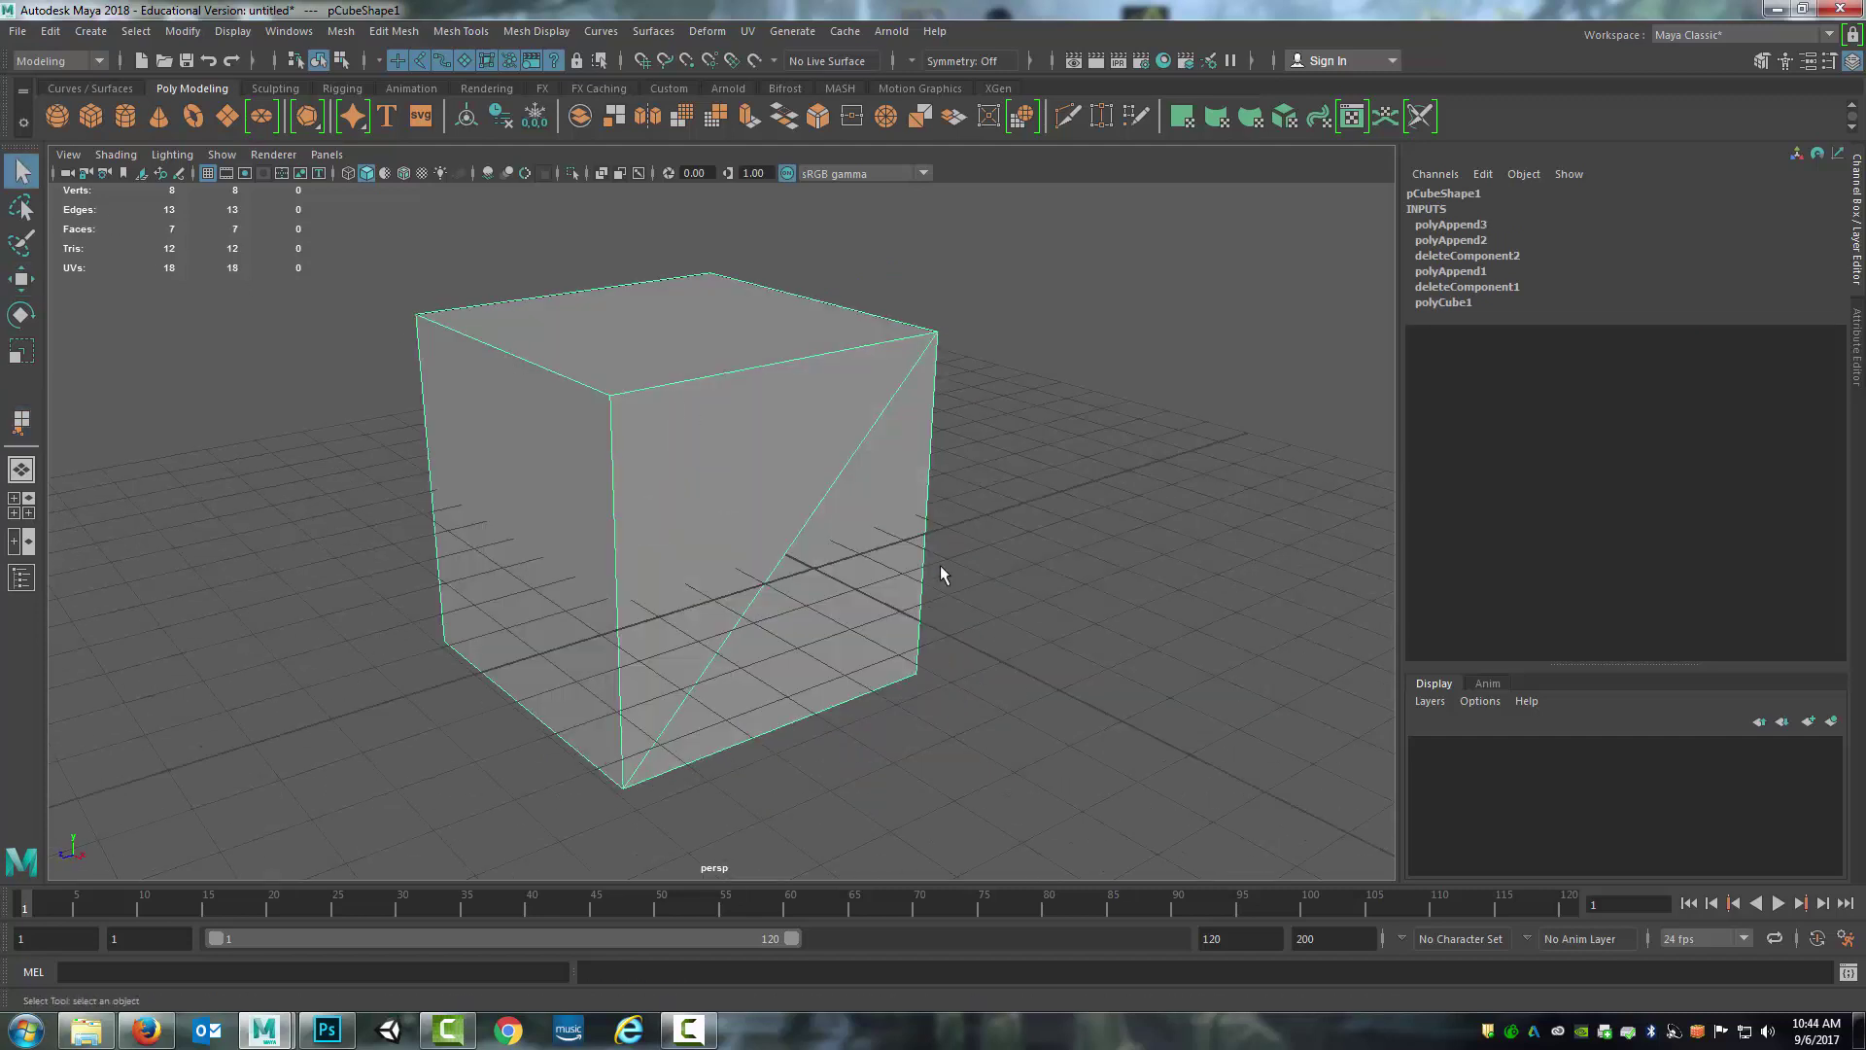
{"action": "left_click_drag", "start_coordinate": [941, 573], "coordinate": [813, 491], "text": "alt"}
{"action": "right_click_drag", "start_coordinate": [813, 491], "coordinate": [813, 416]}
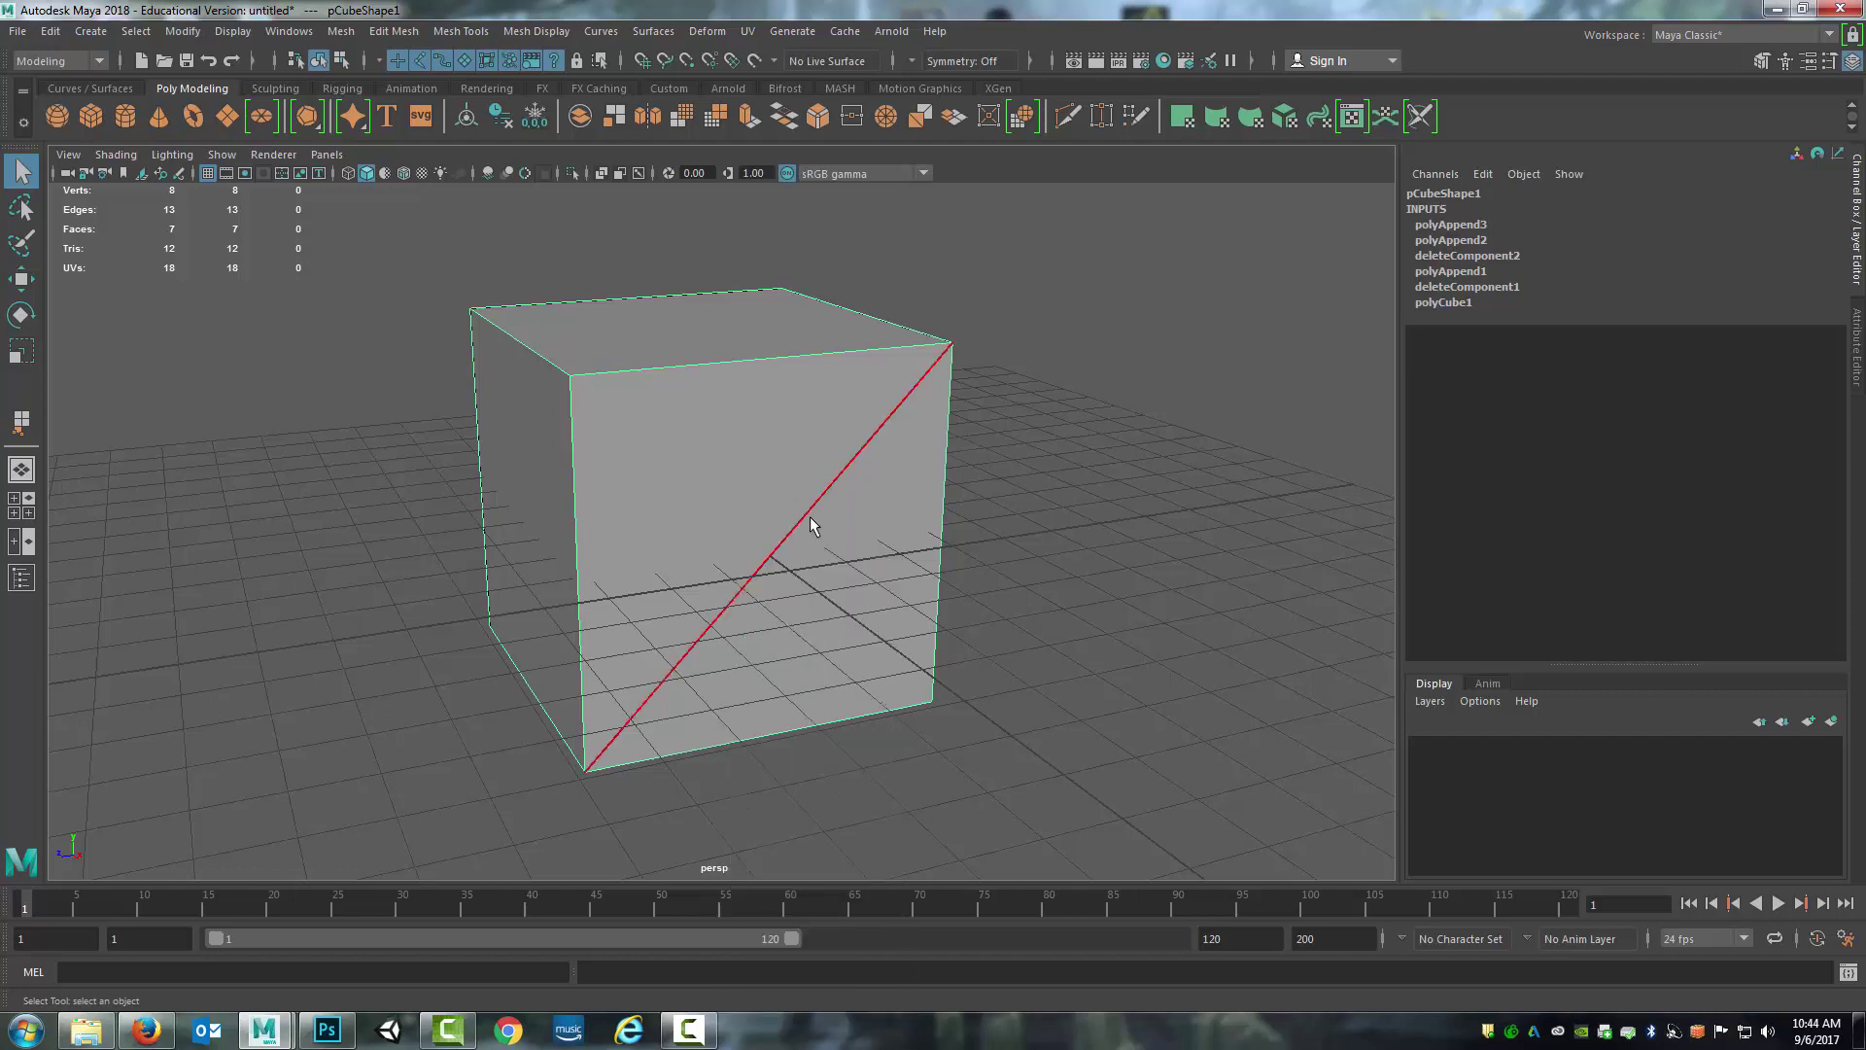
{"action": "left_click", "coordinate": [812, 525]}
{"action": "key", "text": "Delete"}
Switch to face selection and delete the cube's filled side face to reopen the hole
{"action": "left_click_drag", "start_coordinate": [954, 500], "coordinate": [1041, 513], "text": "alt"}
{"action": "right_click_drag", "start_coordinate": [722, 492], "coordinate": [721, 517]}
{"action": "left_click", "coordinate": [769, 553]}
{"action": "key", "text": "Delete"}
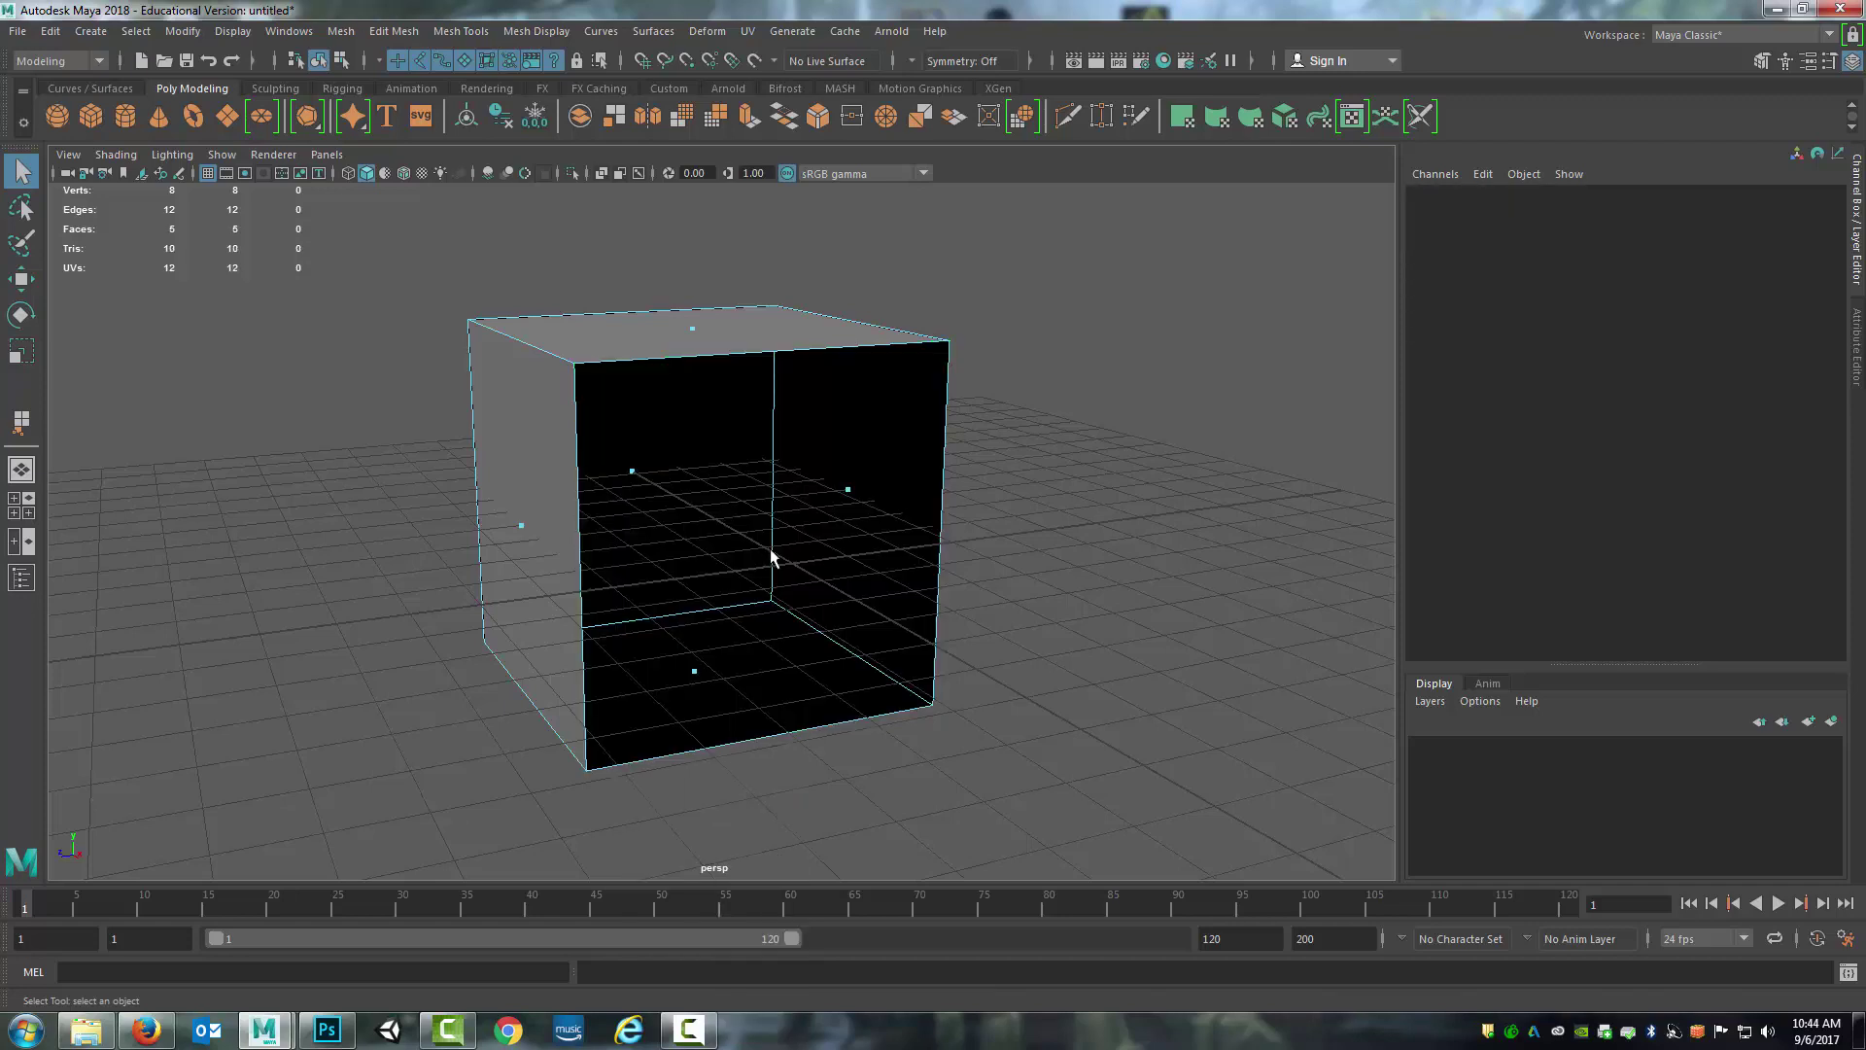
Show the Modeling Toolkit and locate the Bridge command there and among the Edit Mesh commands
{"action": "left_click_drag", "start_coordinate": [912, 433], "coordinate": [904, 551], "text": "alt"}
{"action": "scroll", "coordinate": [1001, 523], "scroll_direction": "up", "scroll_amount": 2}
{"action": "scroll", "coordinate": [1000, 523], "scroll_direction": "down", "scroll_amount": 2}
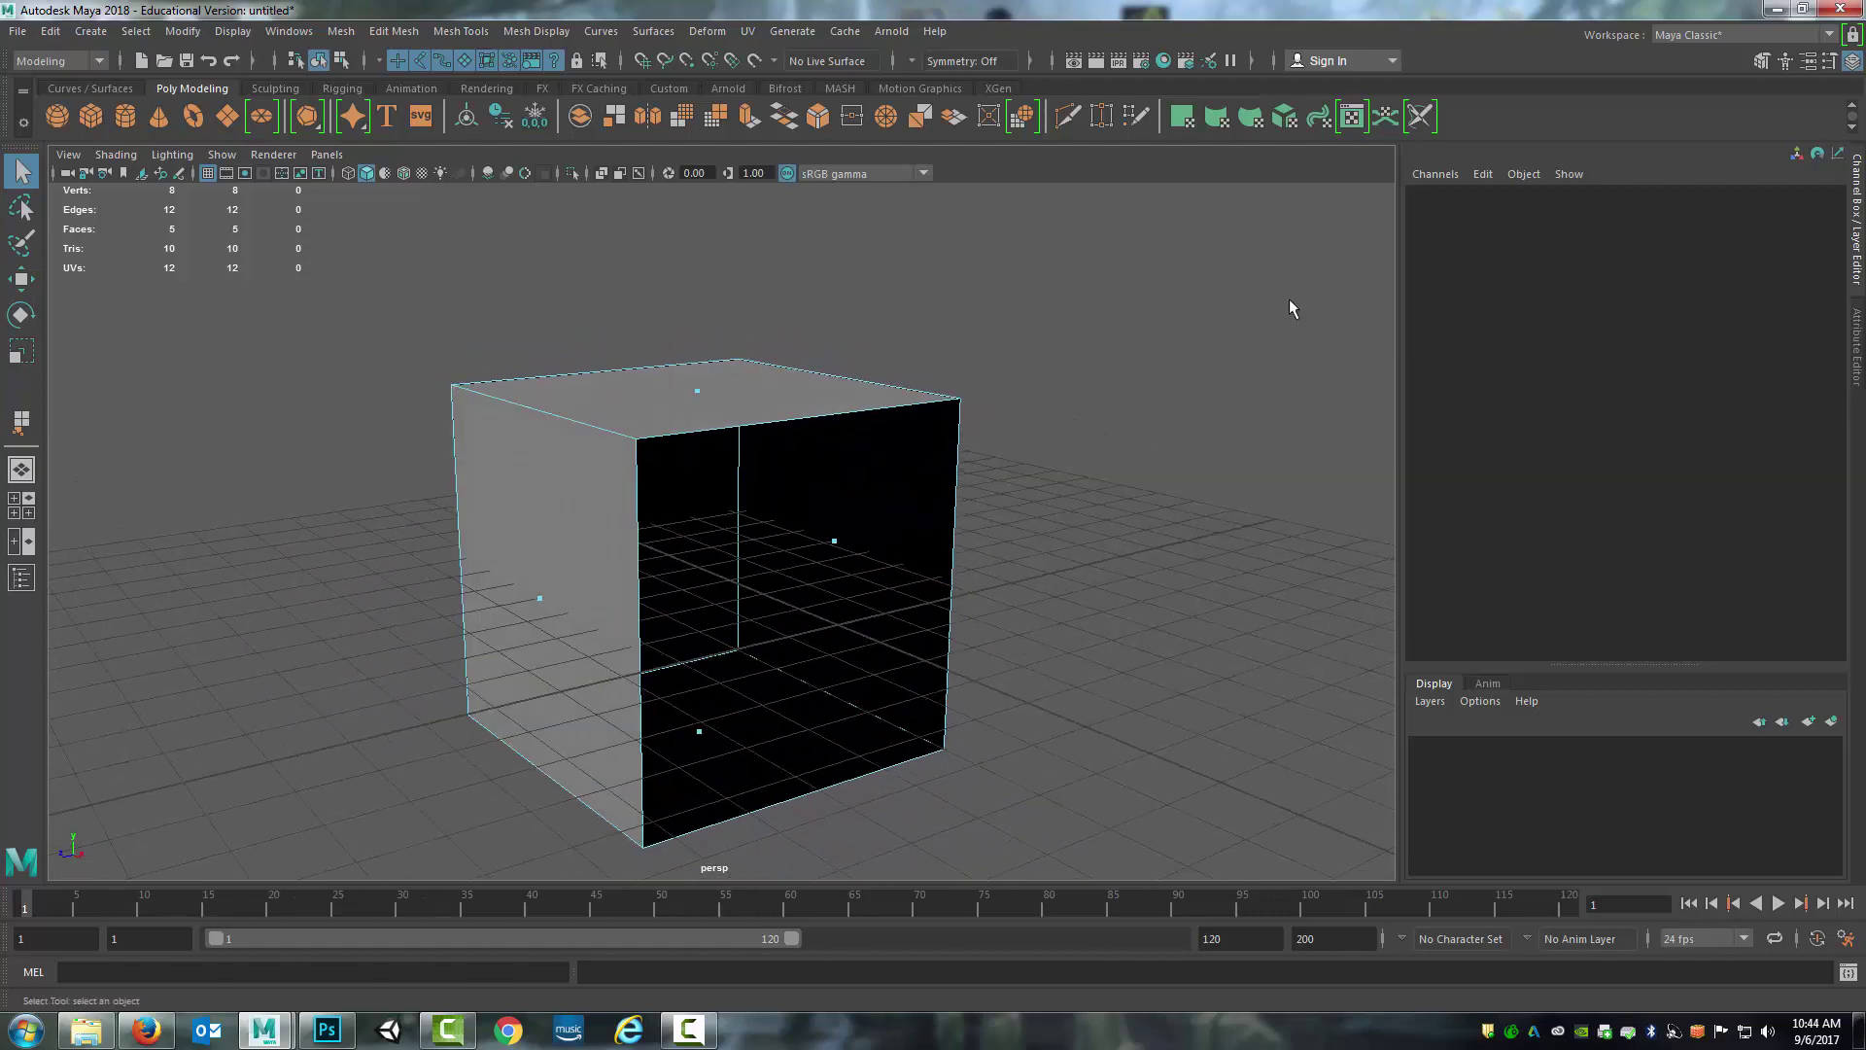
{"action": "left_click", "coordinate": [1757, 60]}
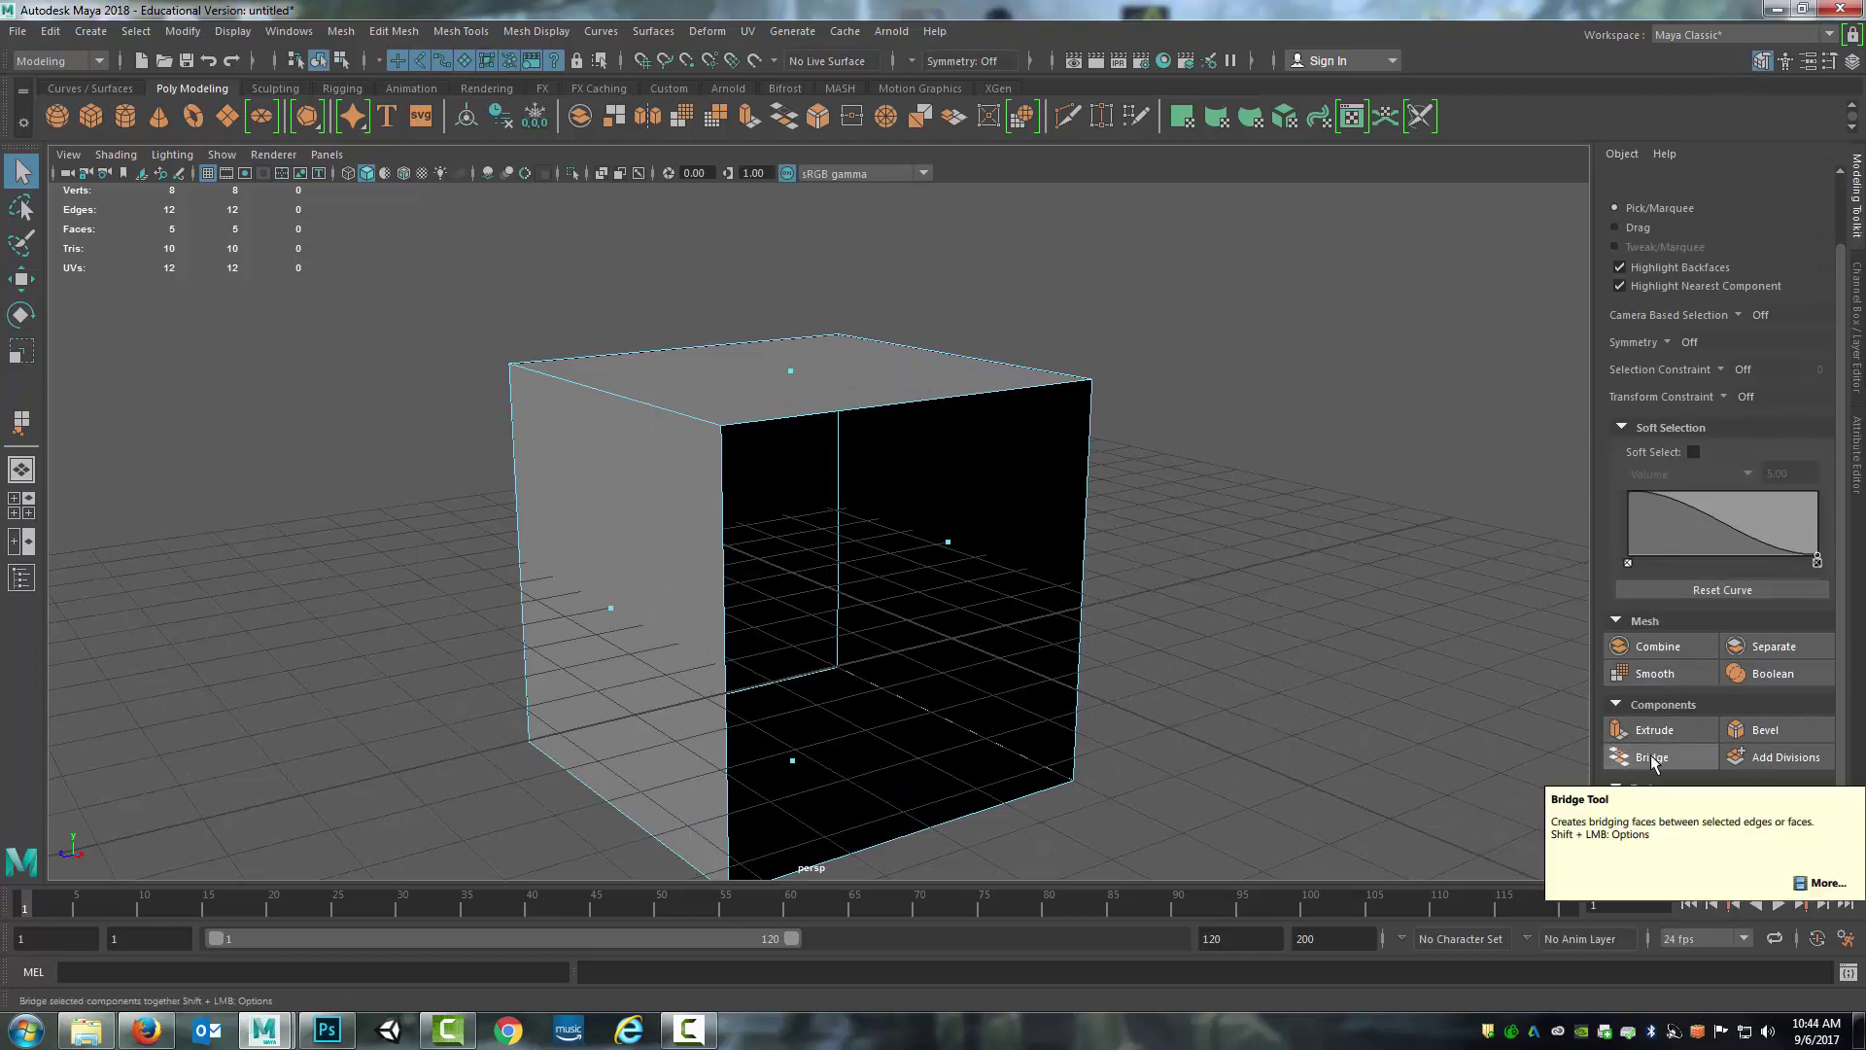
{"action": "left_click", "coordinate": [394, 31]}
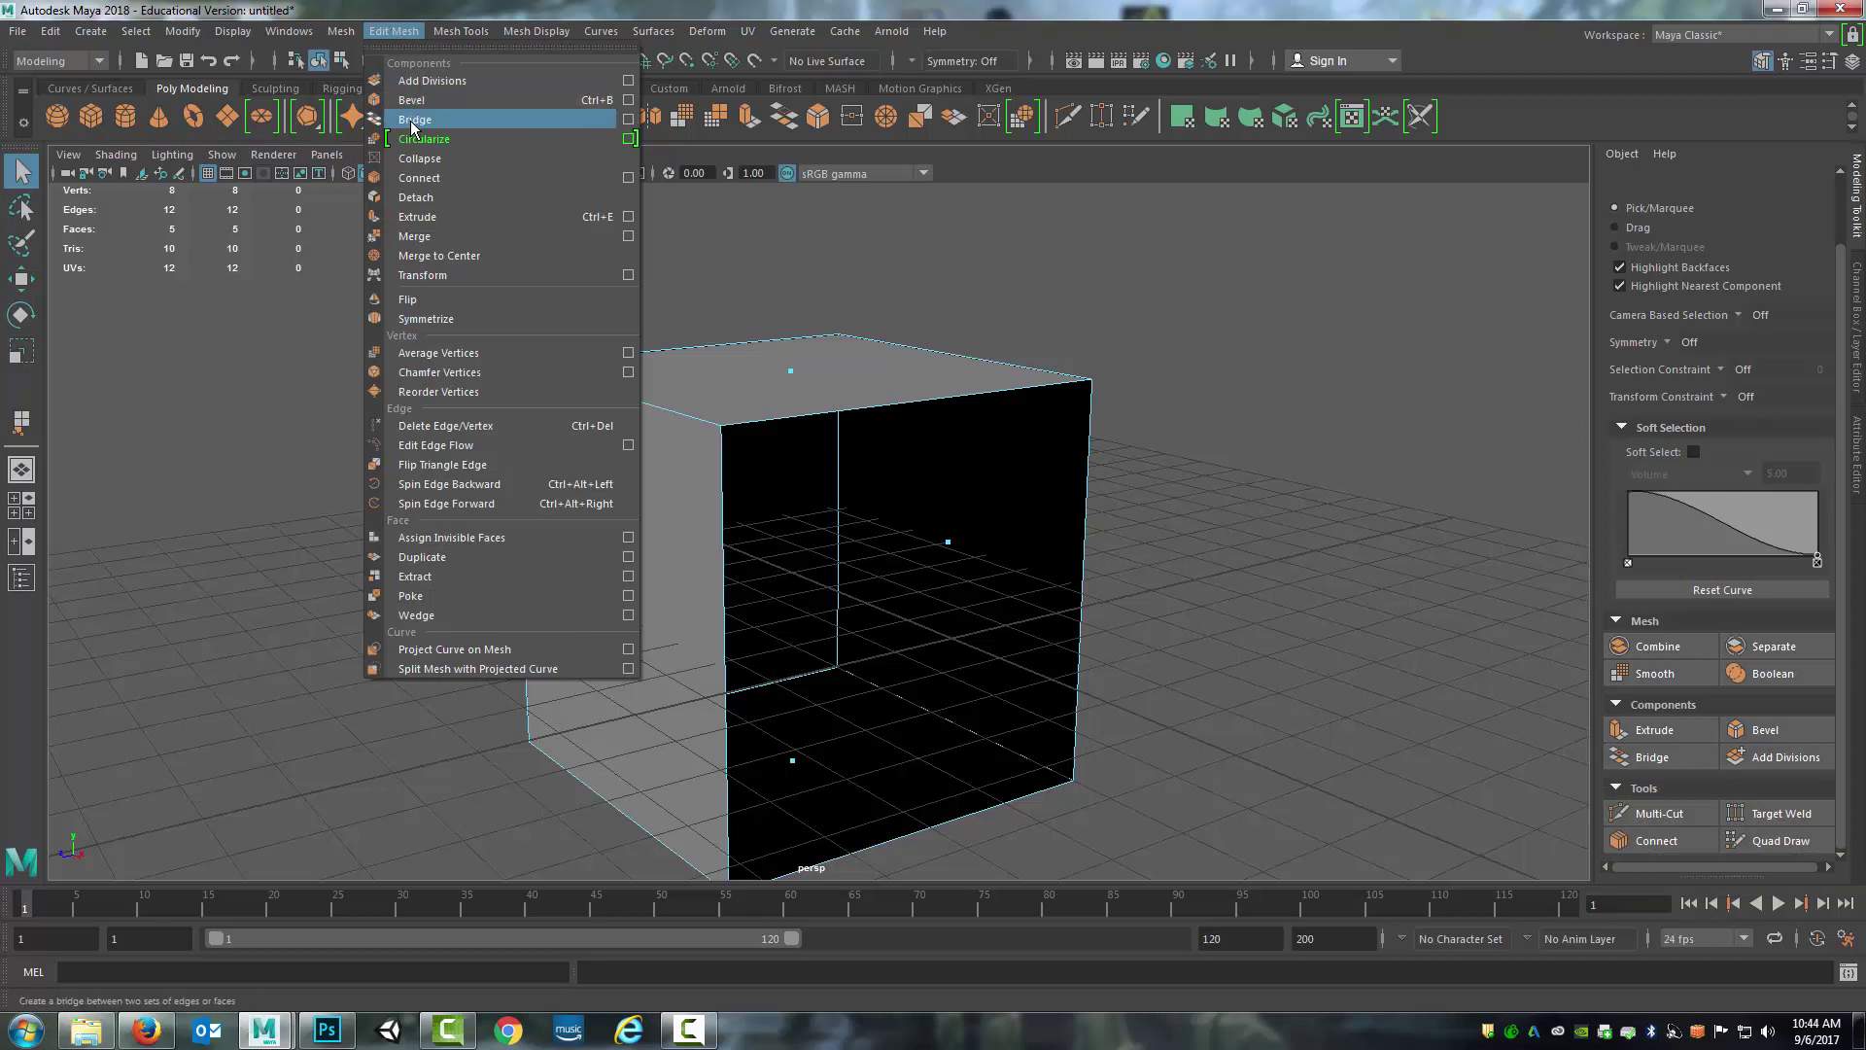
{"action": "left_click", "coordinate": [399, 36]}
Select the two opposite vertical border edges of the opening and bridge them to close the side
{"action": "left_click_drag", "start_coordinate": [956, 568], "coordinate": [877, 510], "text": "alt"}
{"action": "middle_click_drag", "start_coordinate": [877, 510], "coordinate": [880, 503], "text": "alt"}
{"action": "left_click_drag", "start_coordinate": [880, 502], "coordinate": [781, 405], "text": "alt"}
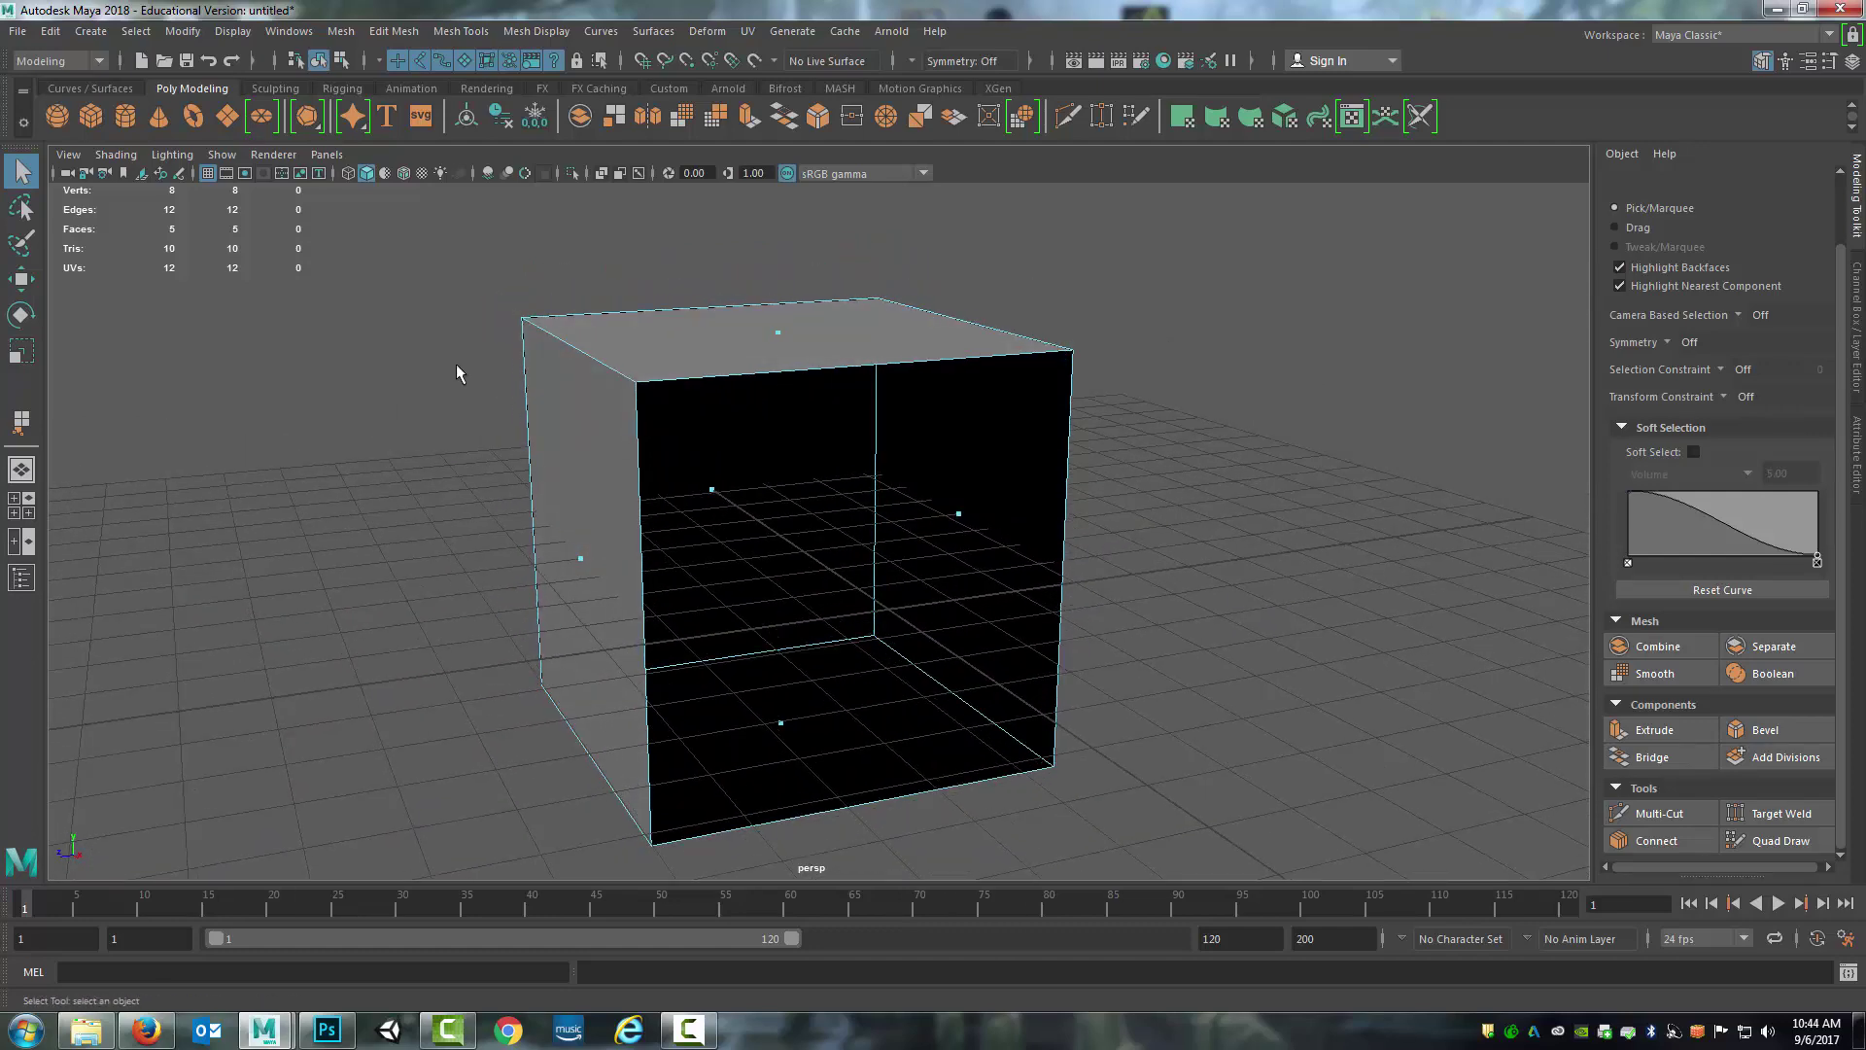
{"action": "right_click_drag", "start_coordinate": [698, 389], "coordinate": [698, 330]}
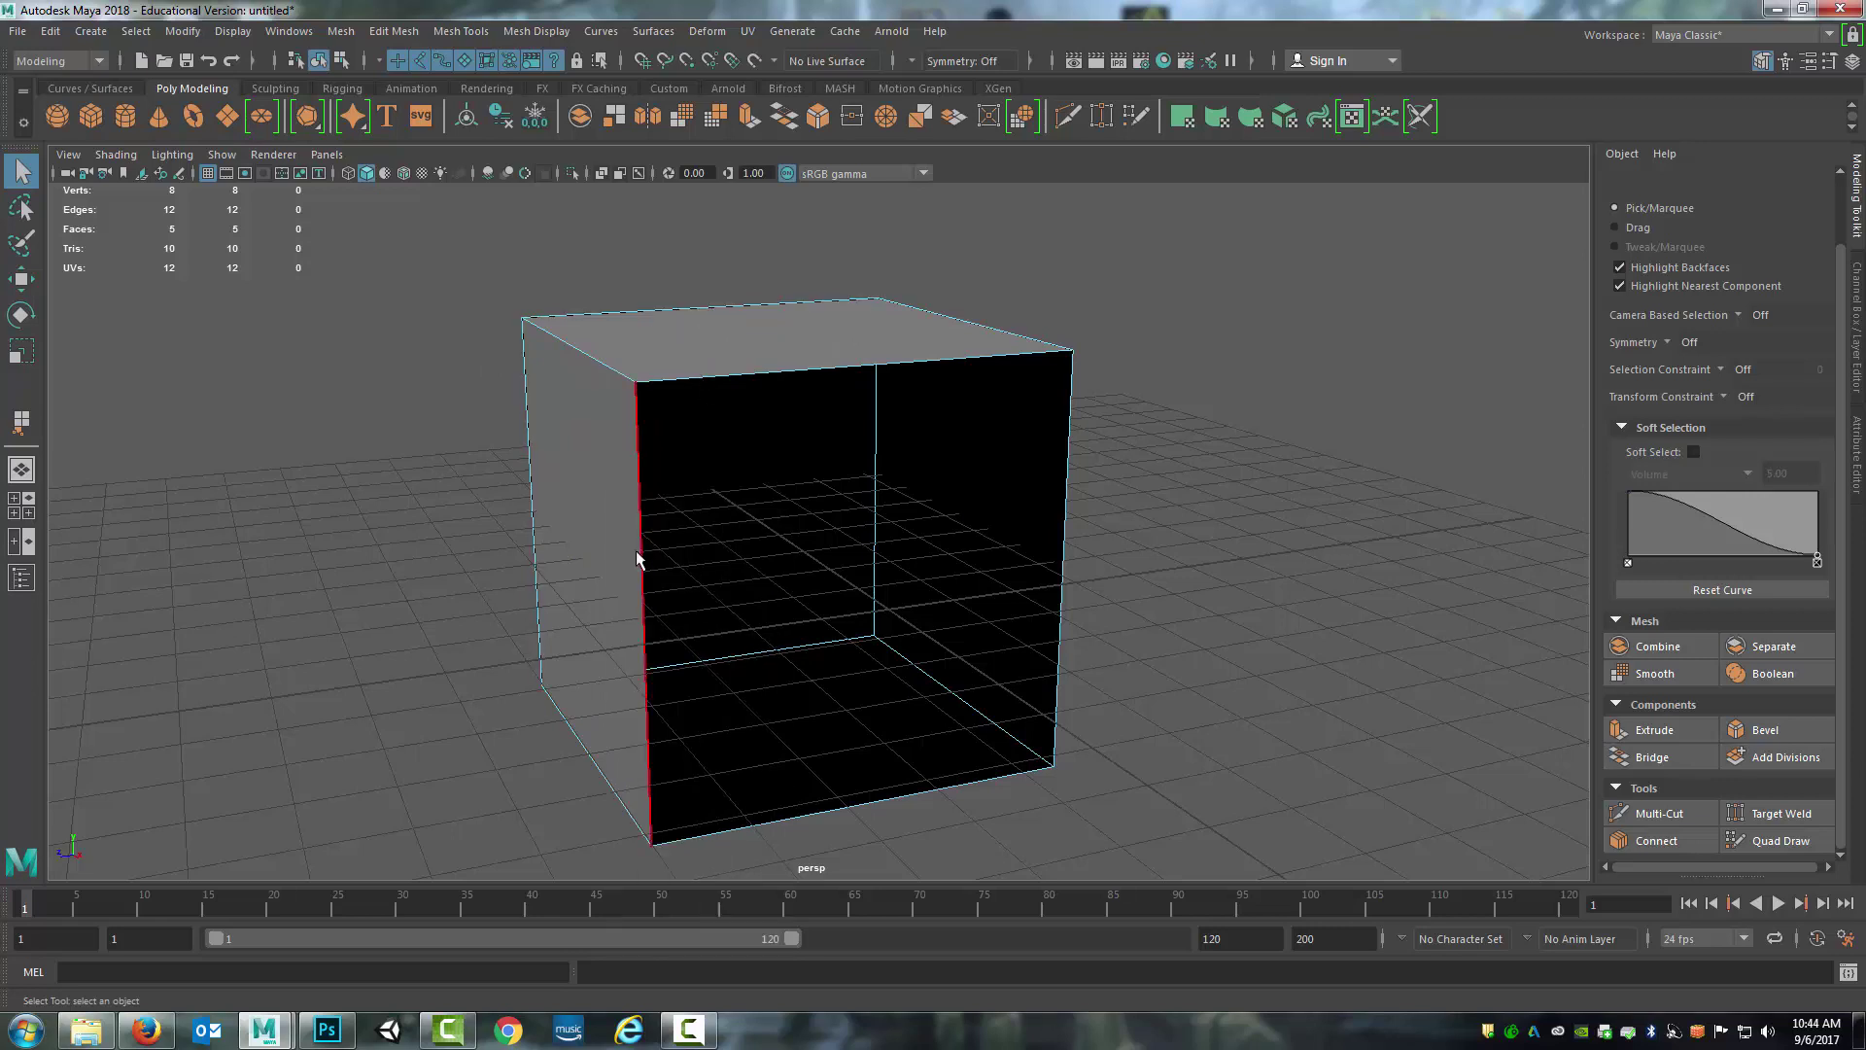
{"action": "left_click", "coordinate": [931, 530]}
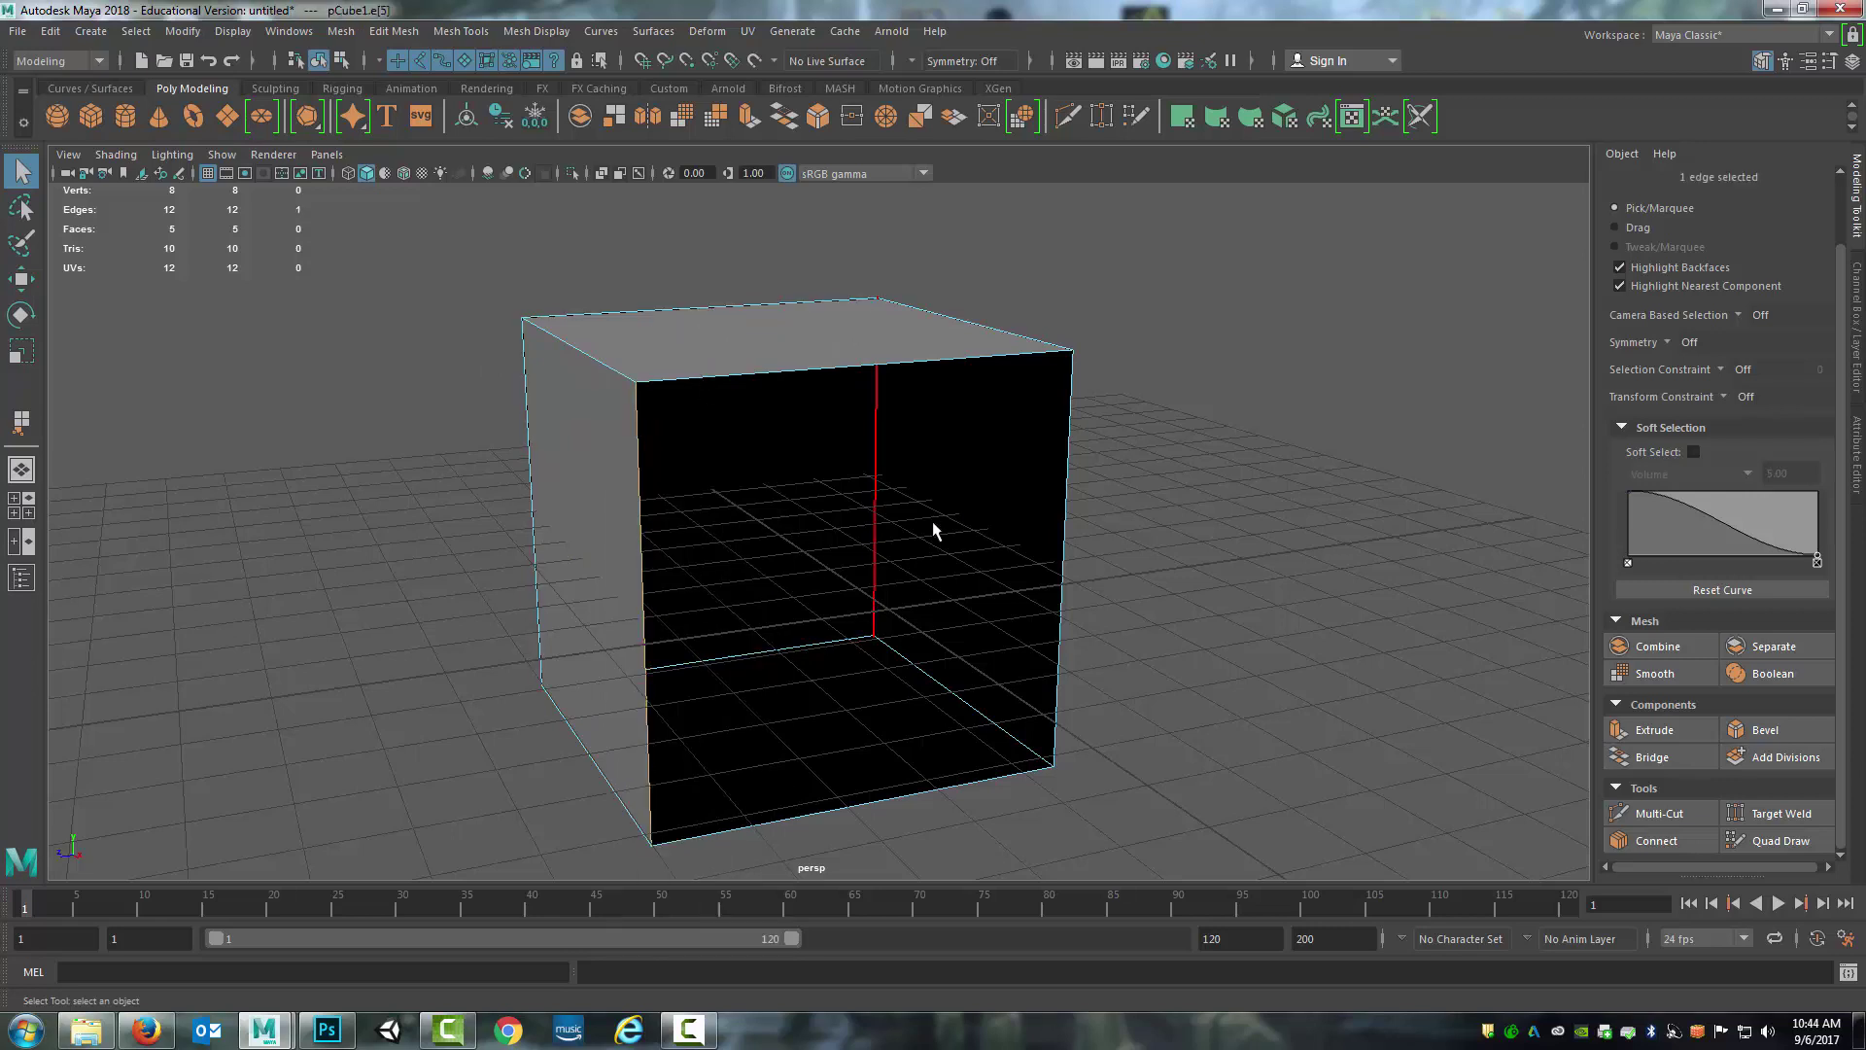
{"action": "left_click", "coordinate": [1058, 513], "text": "shift"}
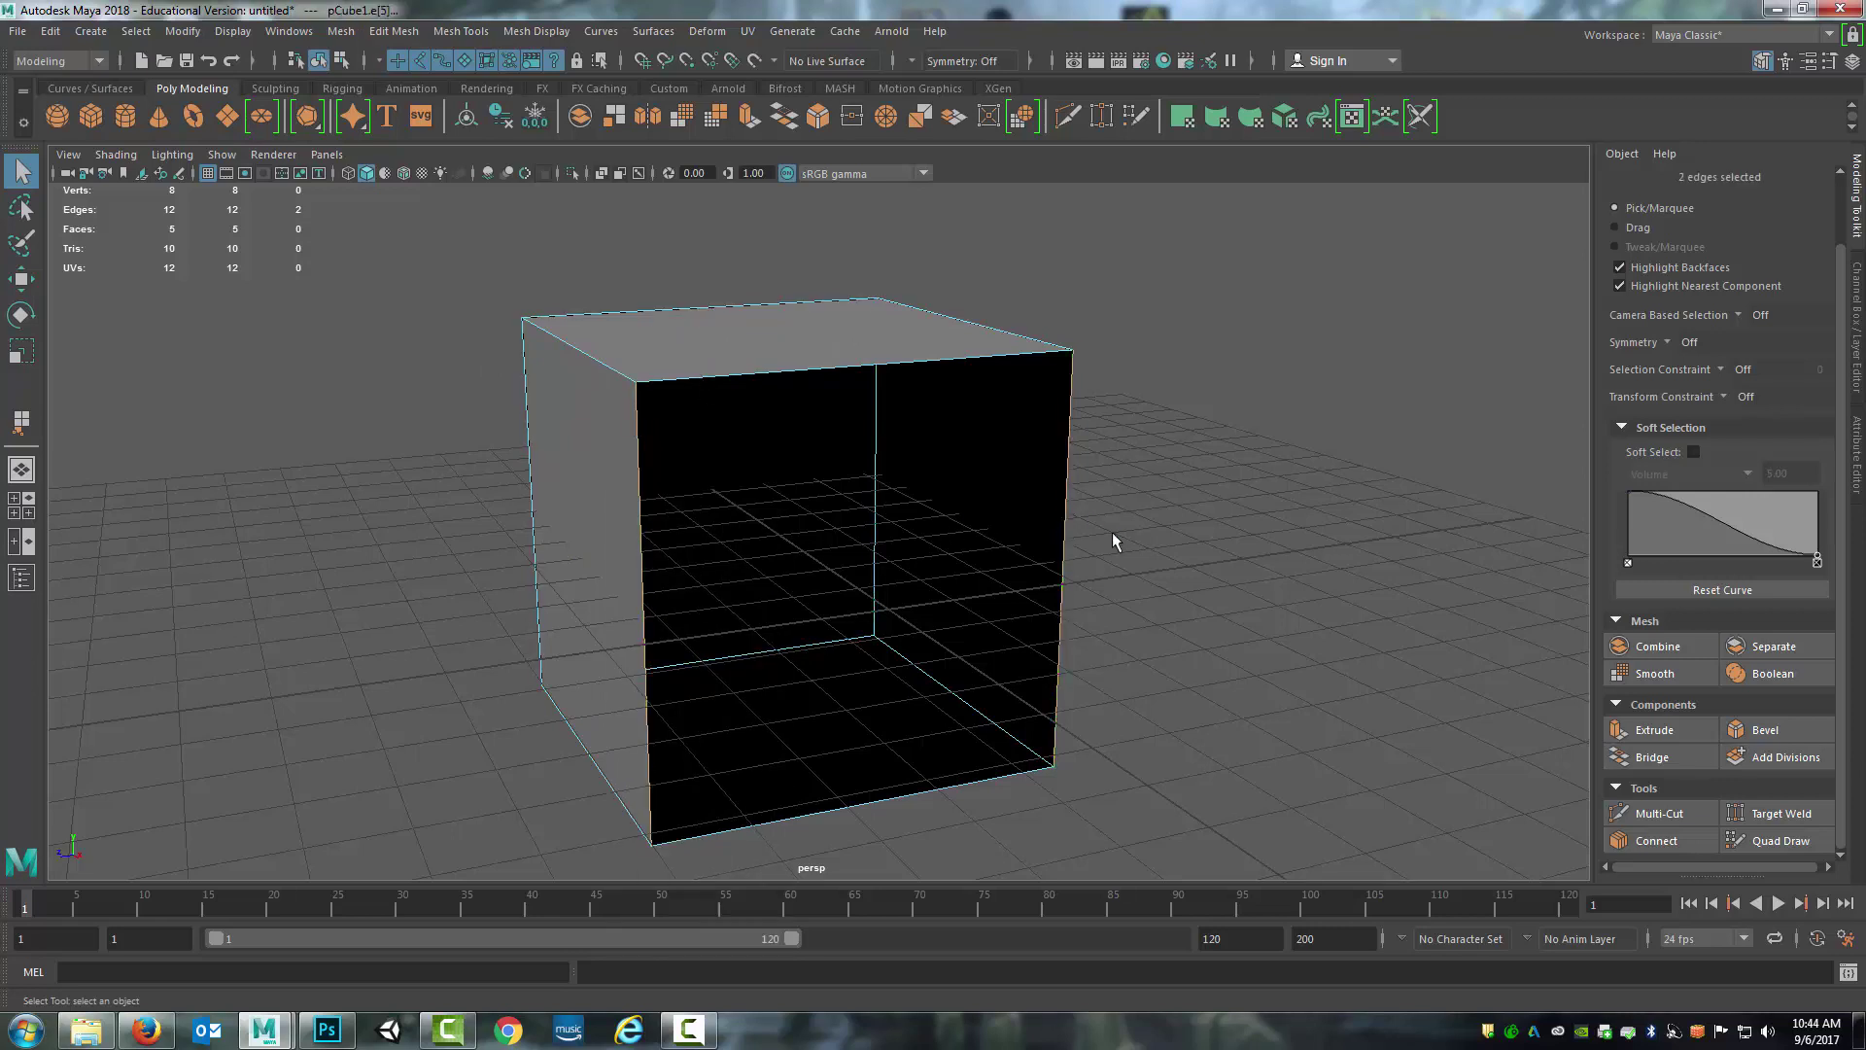
{"action": "left_click", "coordinate": [1650, 759]}
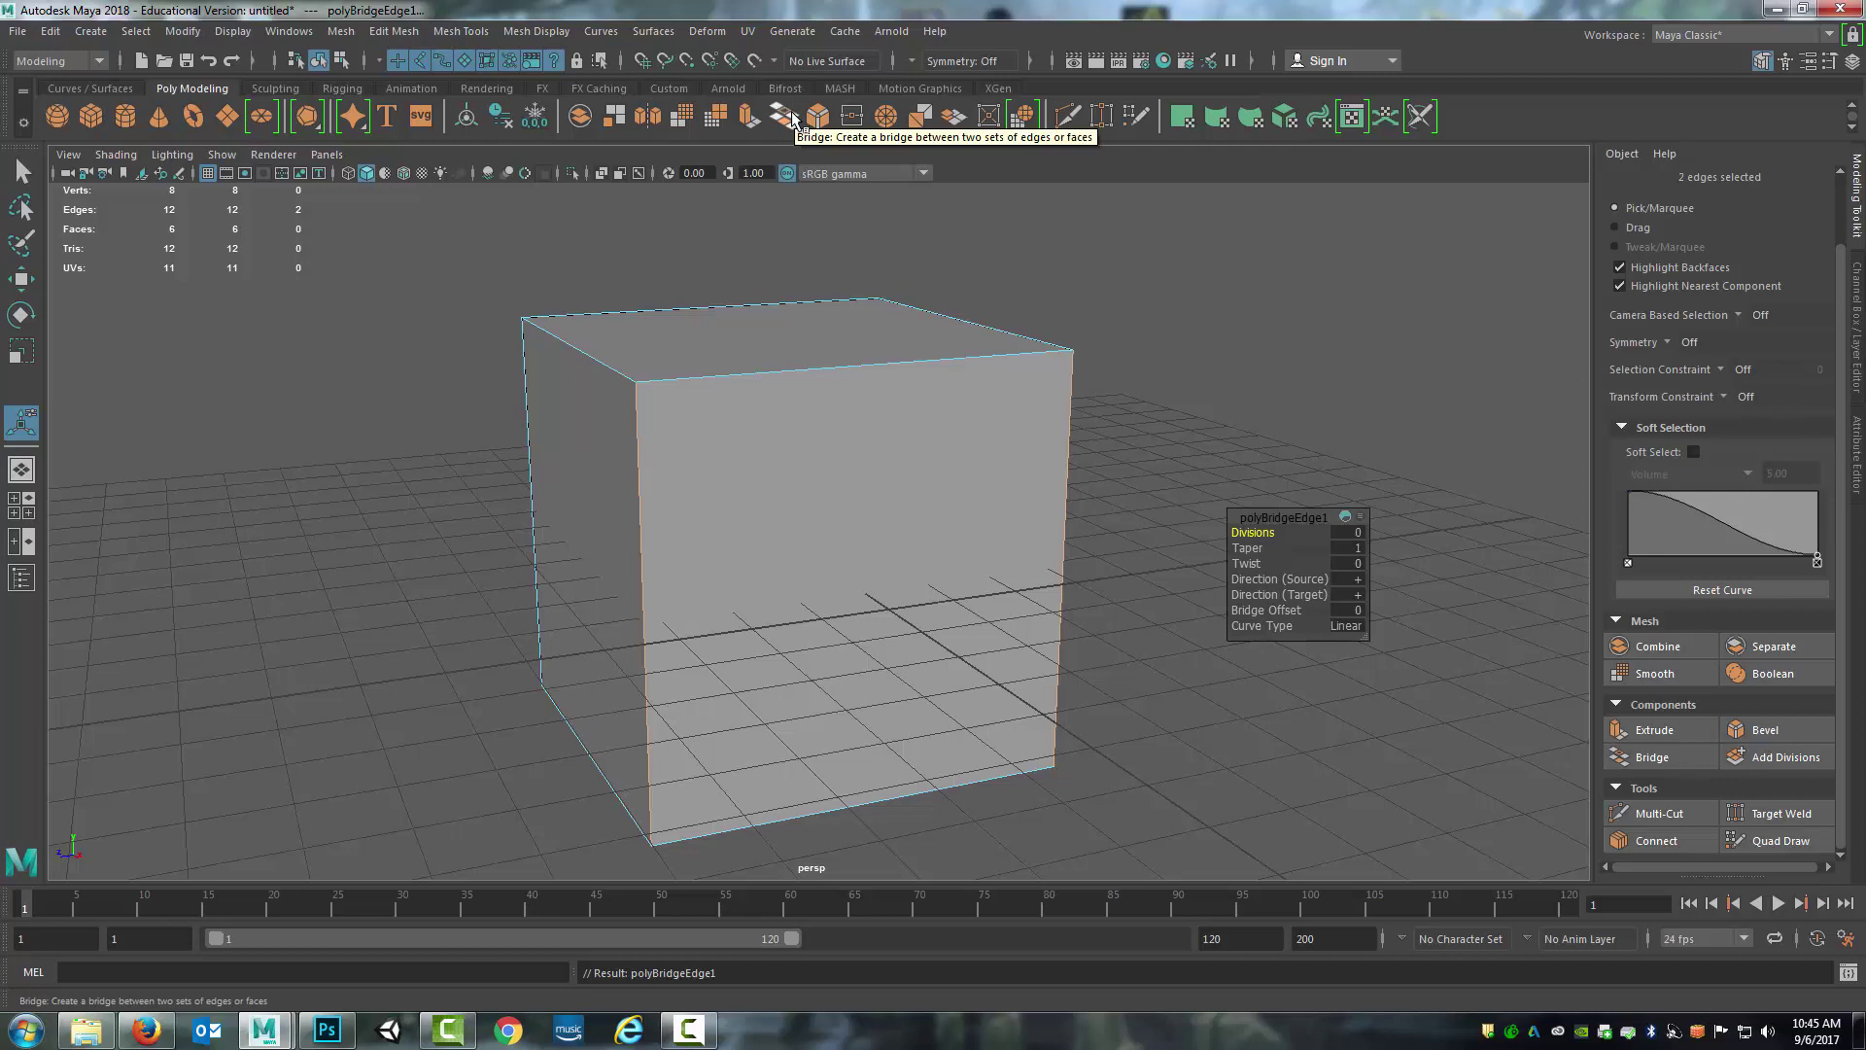
Add the Append to Polygon tool to the Poly Modeling shelf and start it from there
{"action": "left_click", "coordinate": [461, 31]}
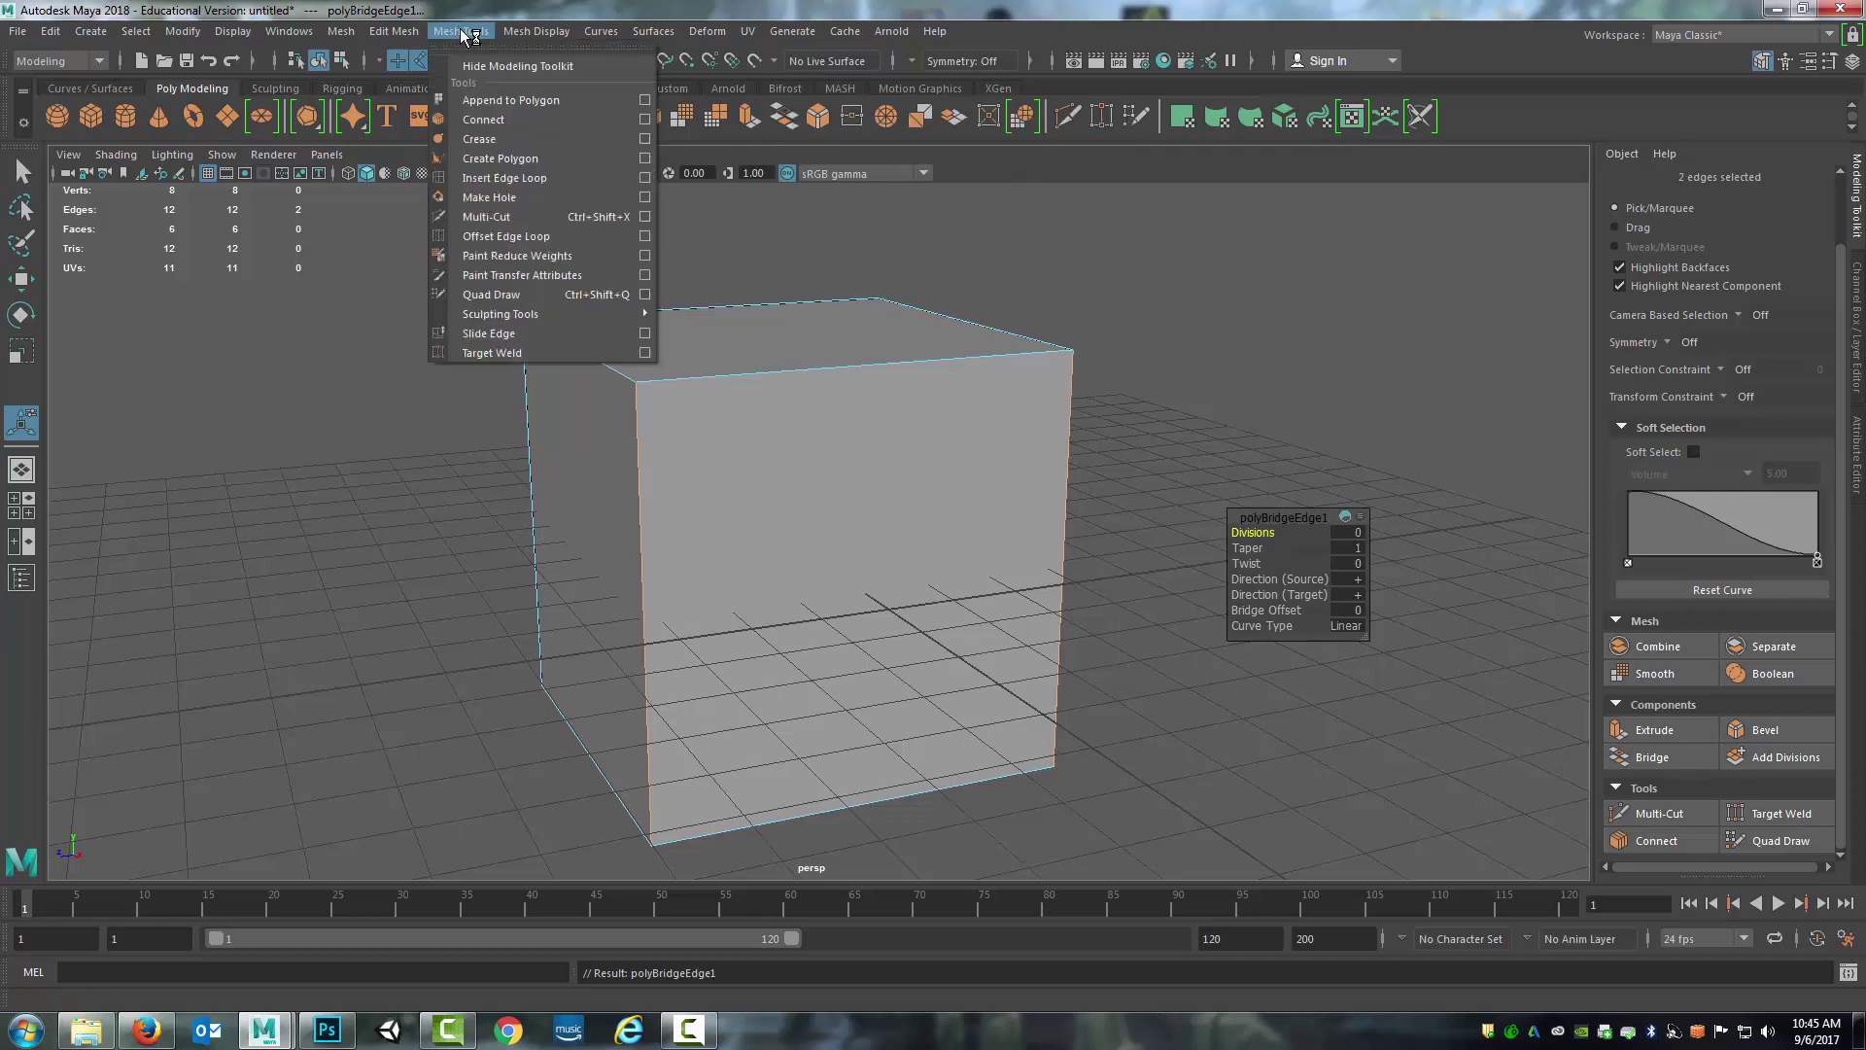
{"action": "mouse_move", "coordinate": [571, 36]}
{"action": "left_click", "coordinate": [488, 101]}
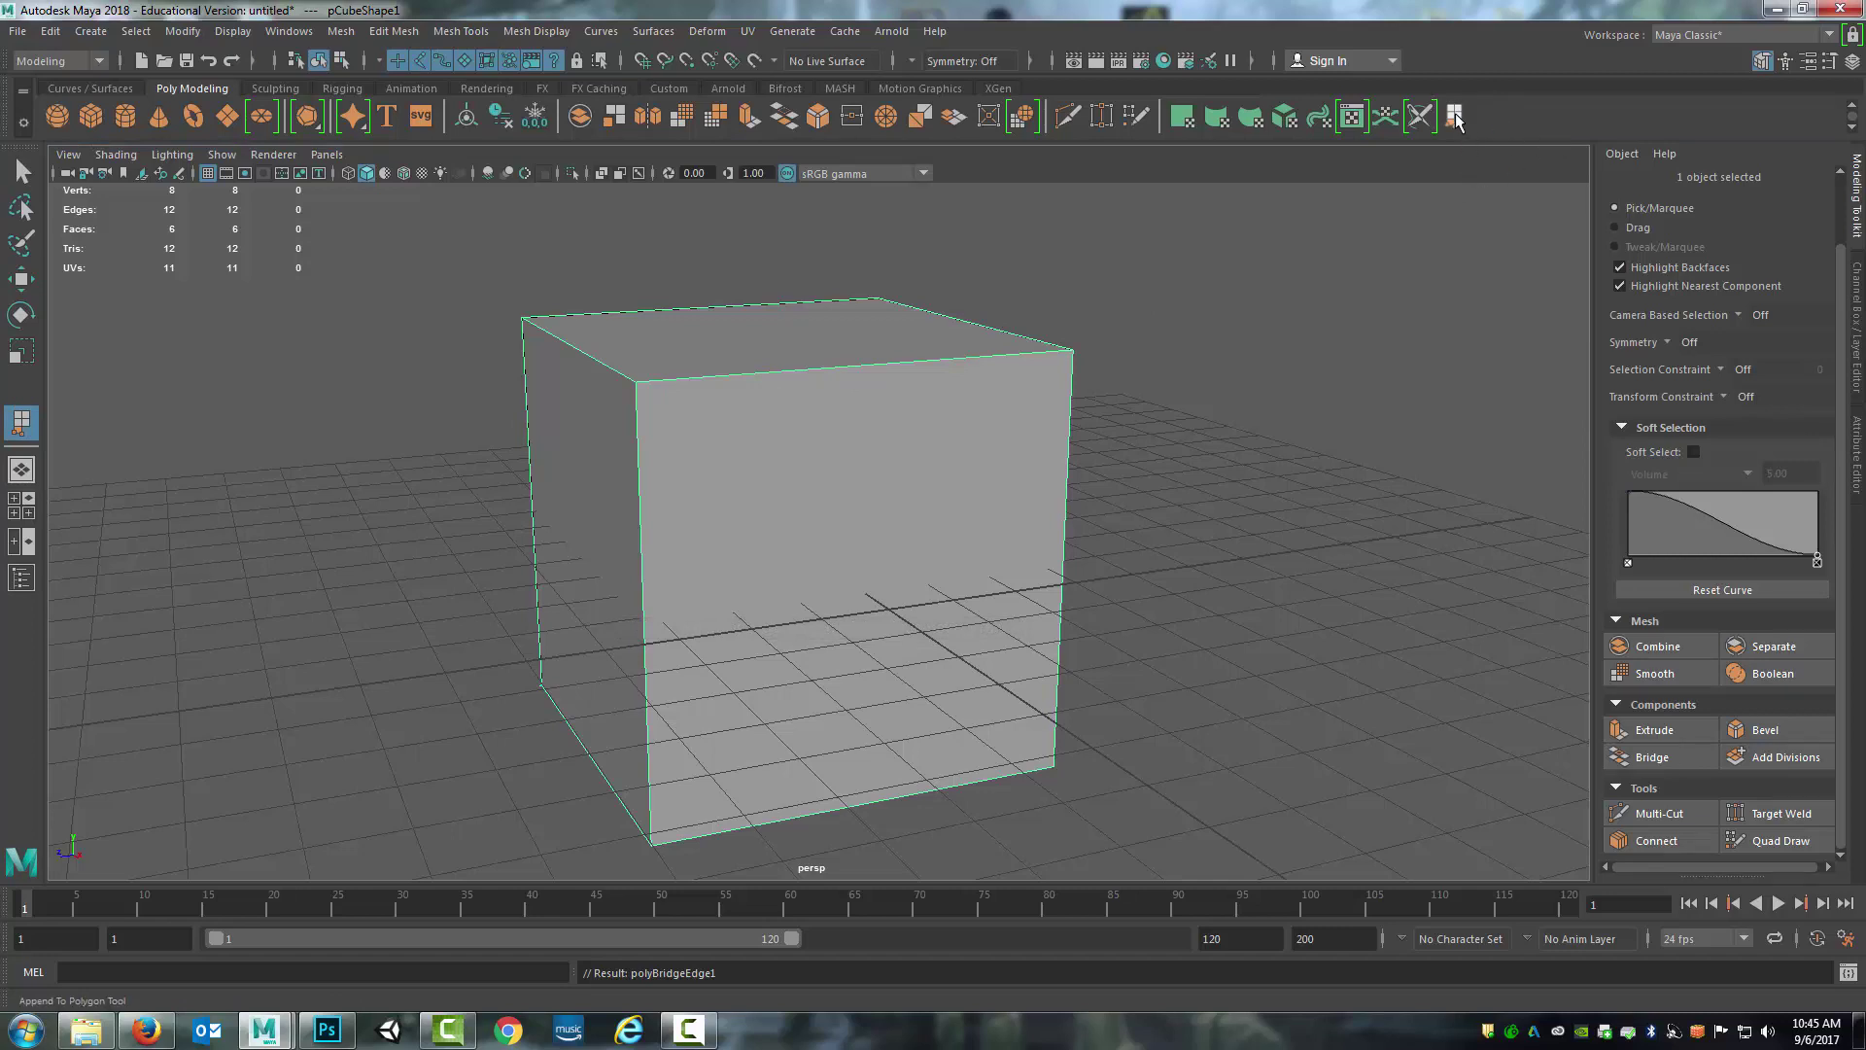
{"action": "left_click", "coordinate": [1455, 116]}
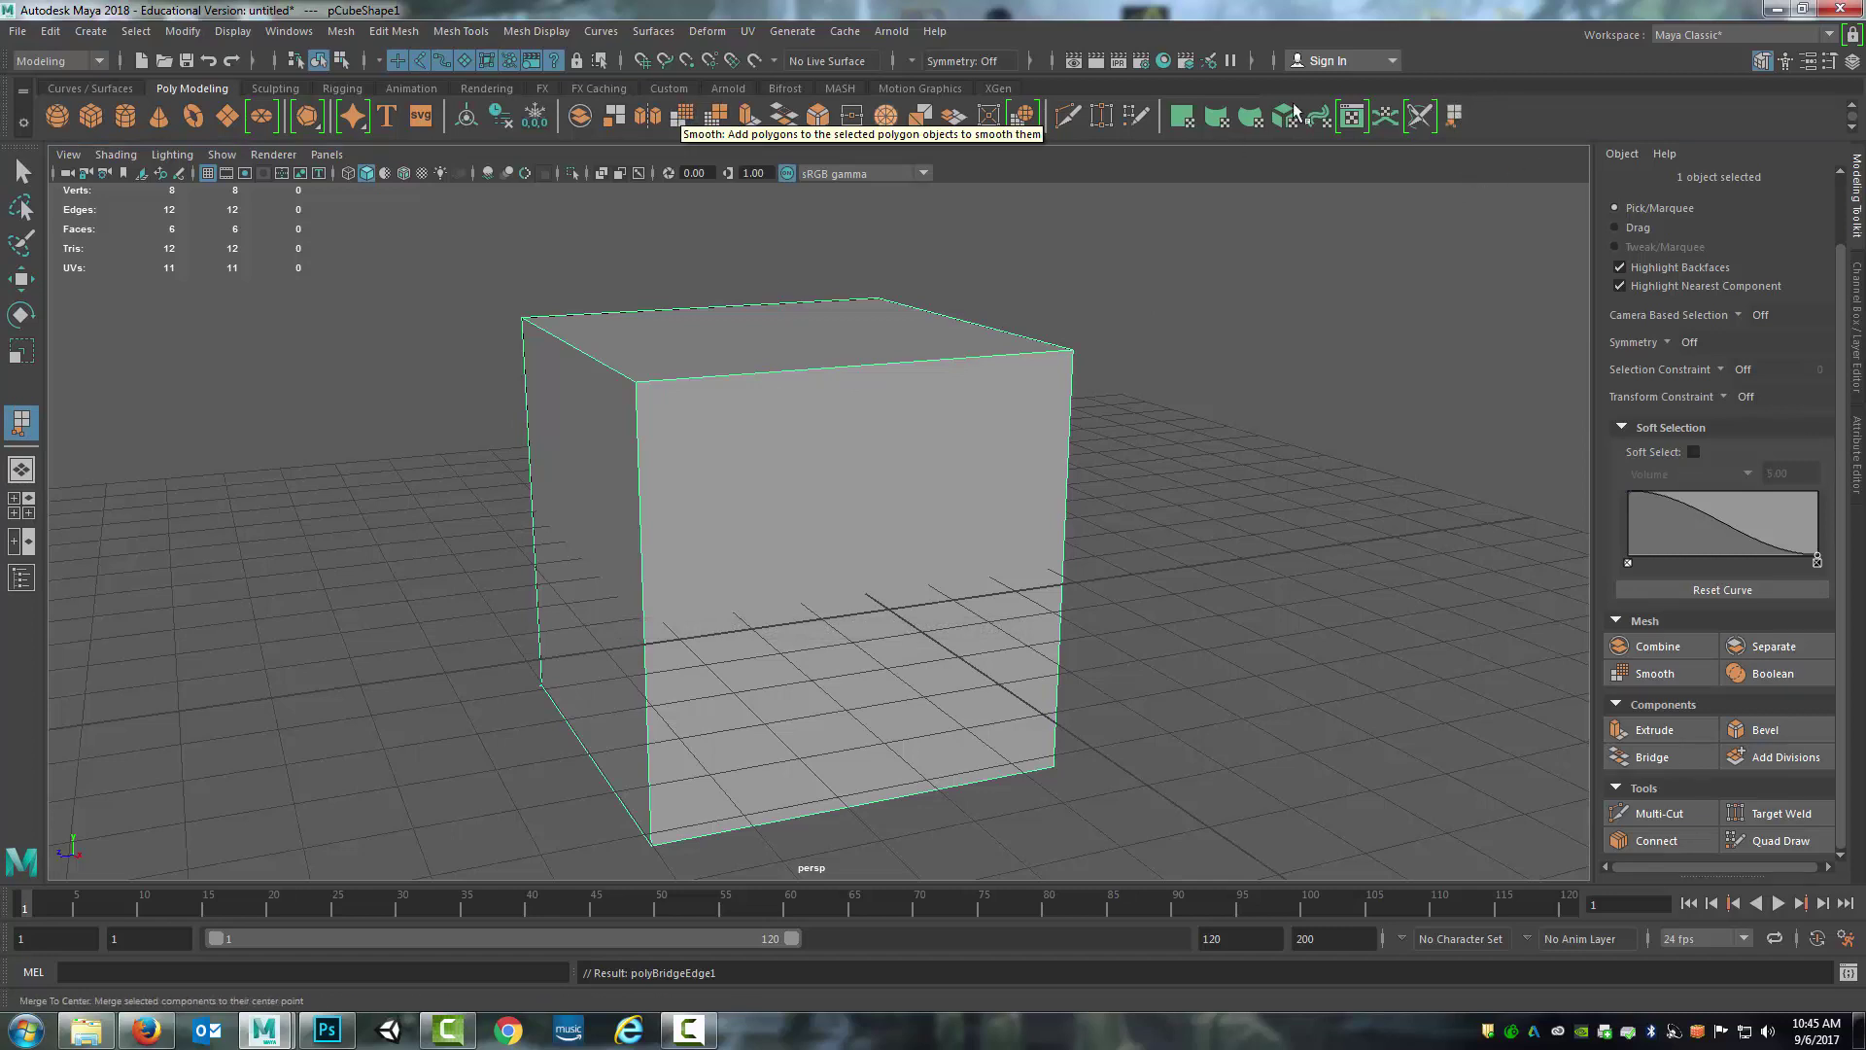
Leave Append to Polygon, select the bridged side face of the cube and delete it
{"action": "left_click_drag", "start_coordinate": [1091, 444], "coordinate": [778, 500], "text": "alt"}
{"action": "right_click_drag", "start_coordinate": [765, 498], "coordinate": [764, 527]}
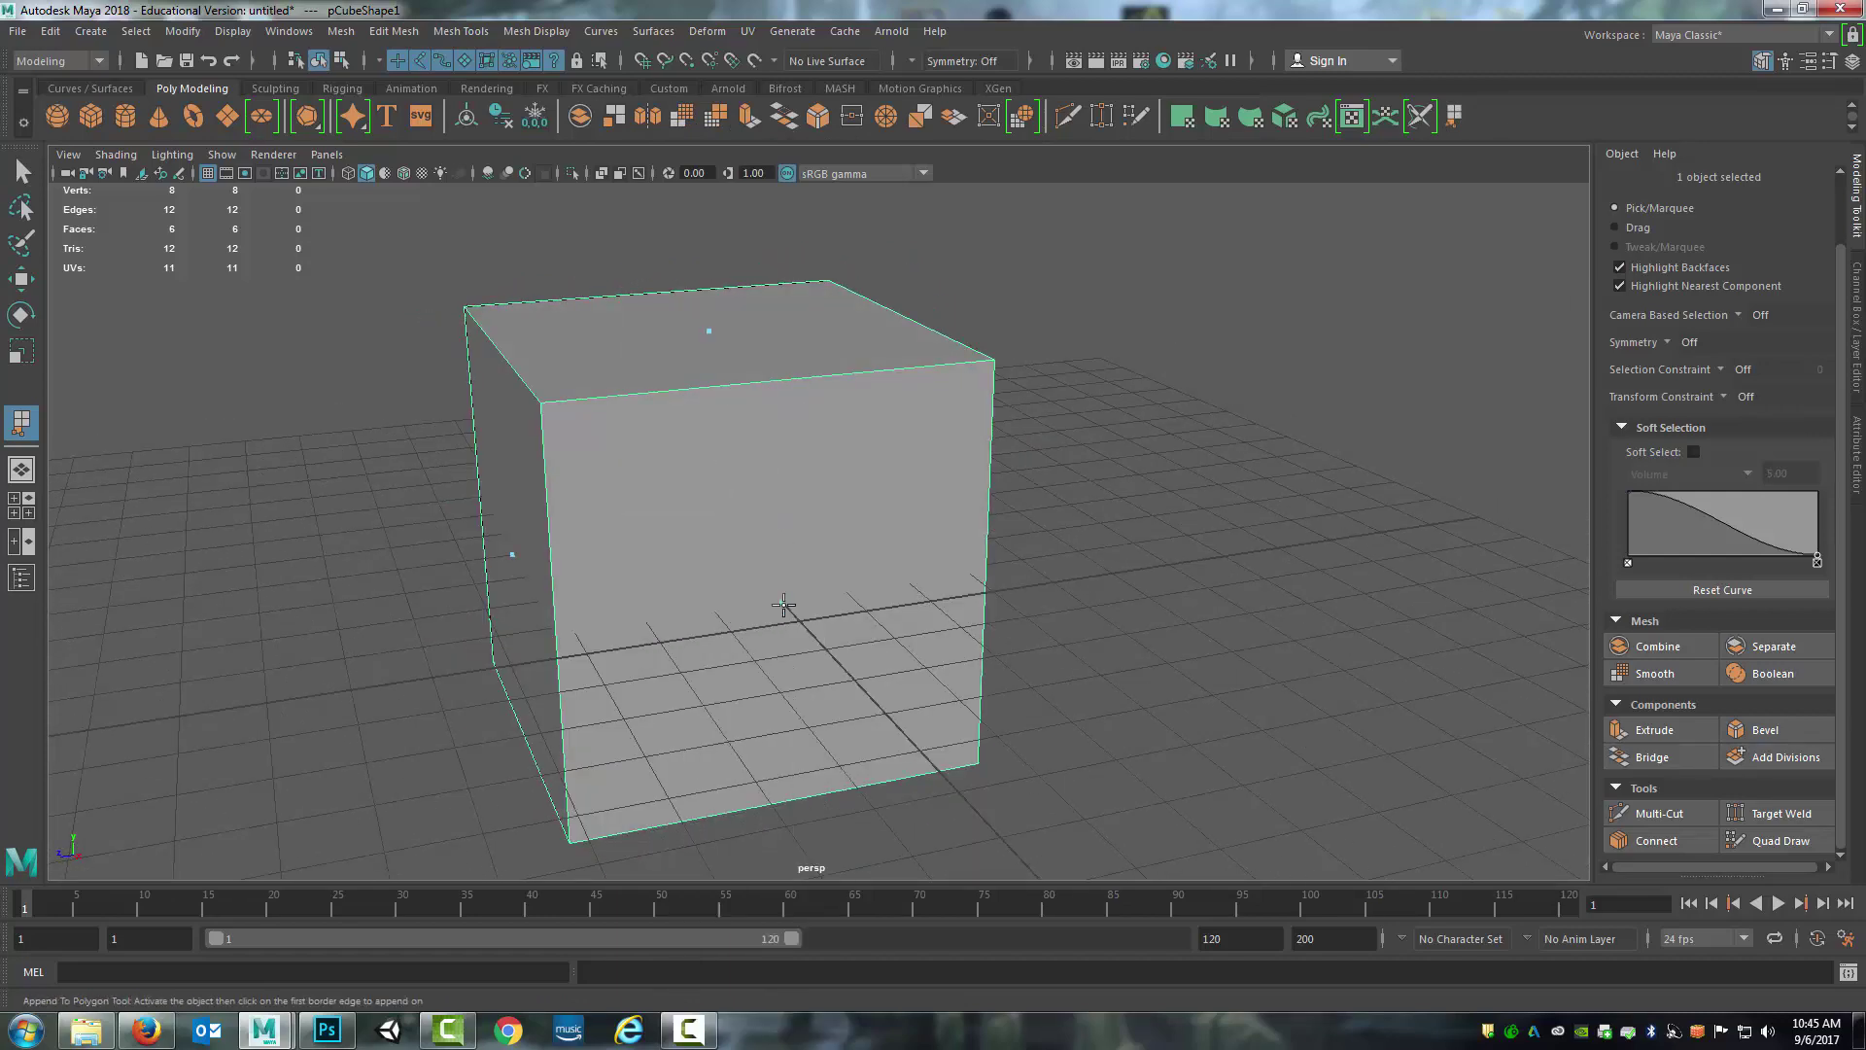
{"action": "left_click", "coordinate": [19, 171]}
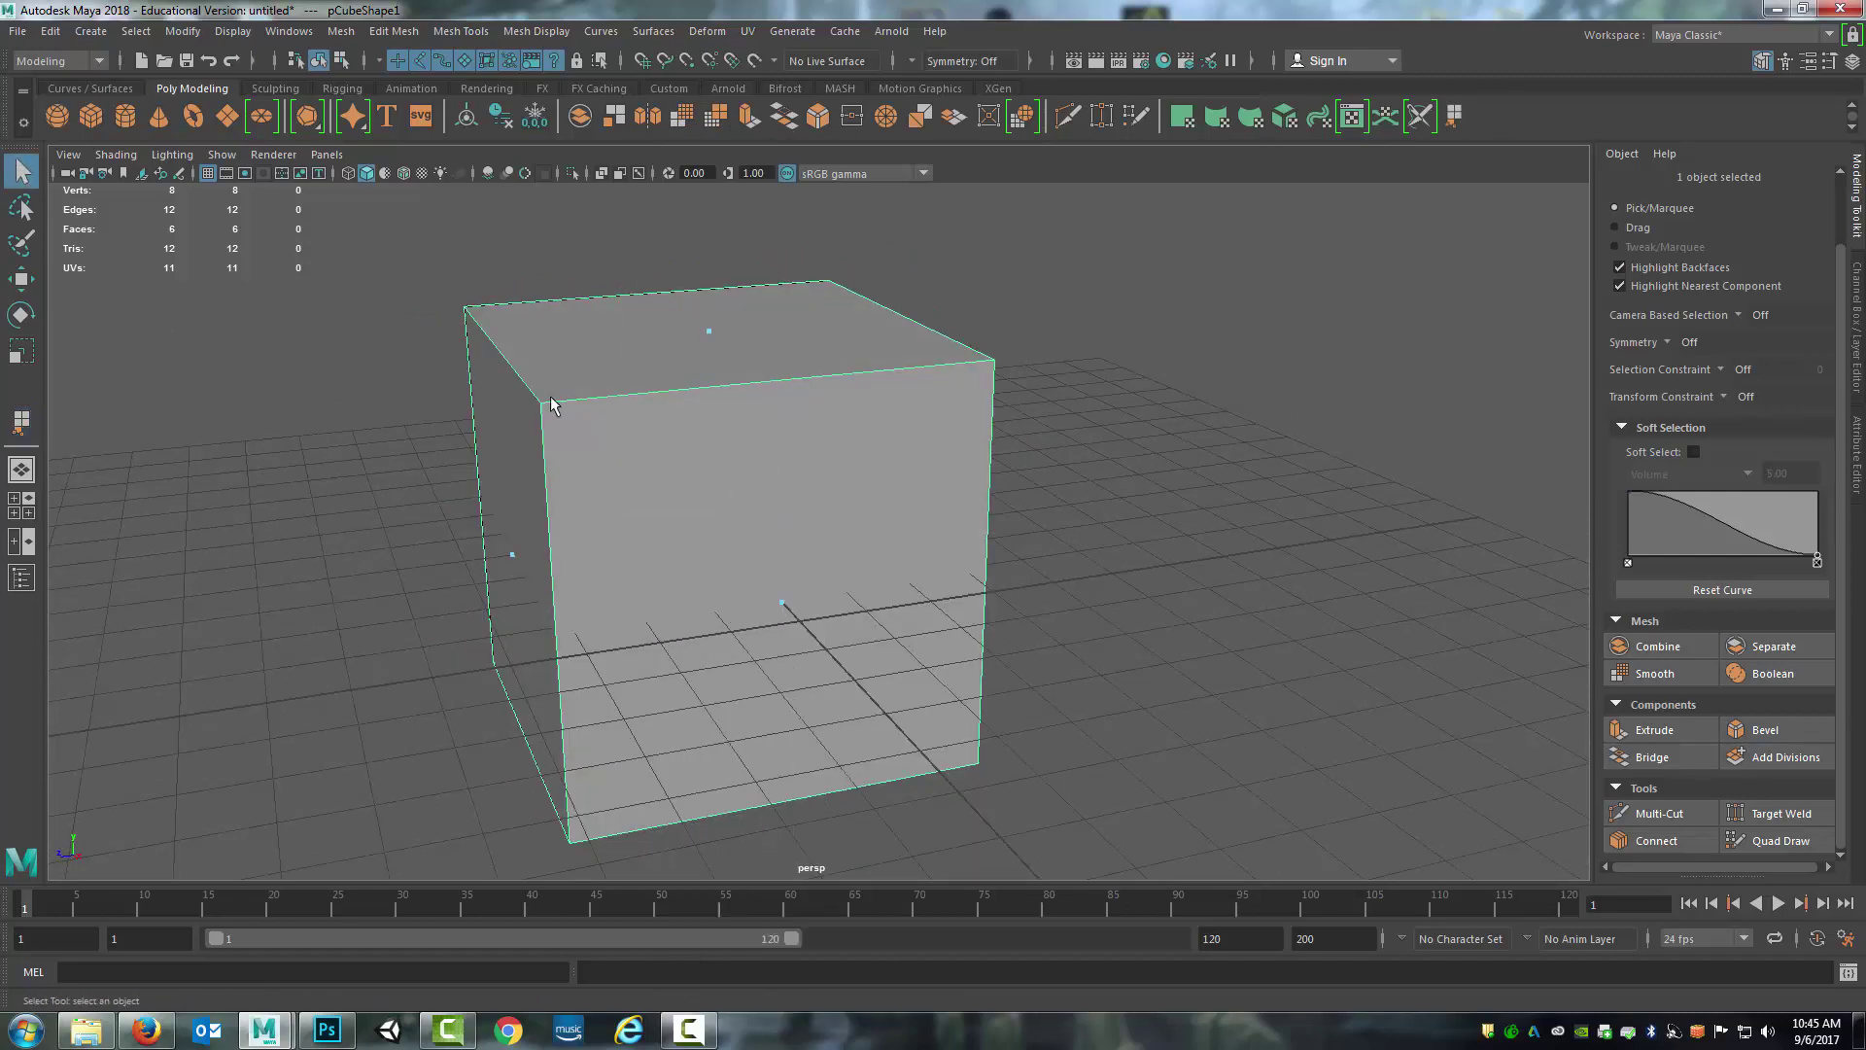
{"action": "left_click", "coordinate": [787, 604]}
{"action": "key", "text": "Delete"}
Bridge the reopened hole again between its two opposite vertical border edges
{"action": "left_click_drag", "start_coordinate": [895, 487], "coordinate": [972, 497], "text": "alt"}
{"action": "right_click_drag", "start_coordinate": [765, 388], "coordinate": [763, 334]}
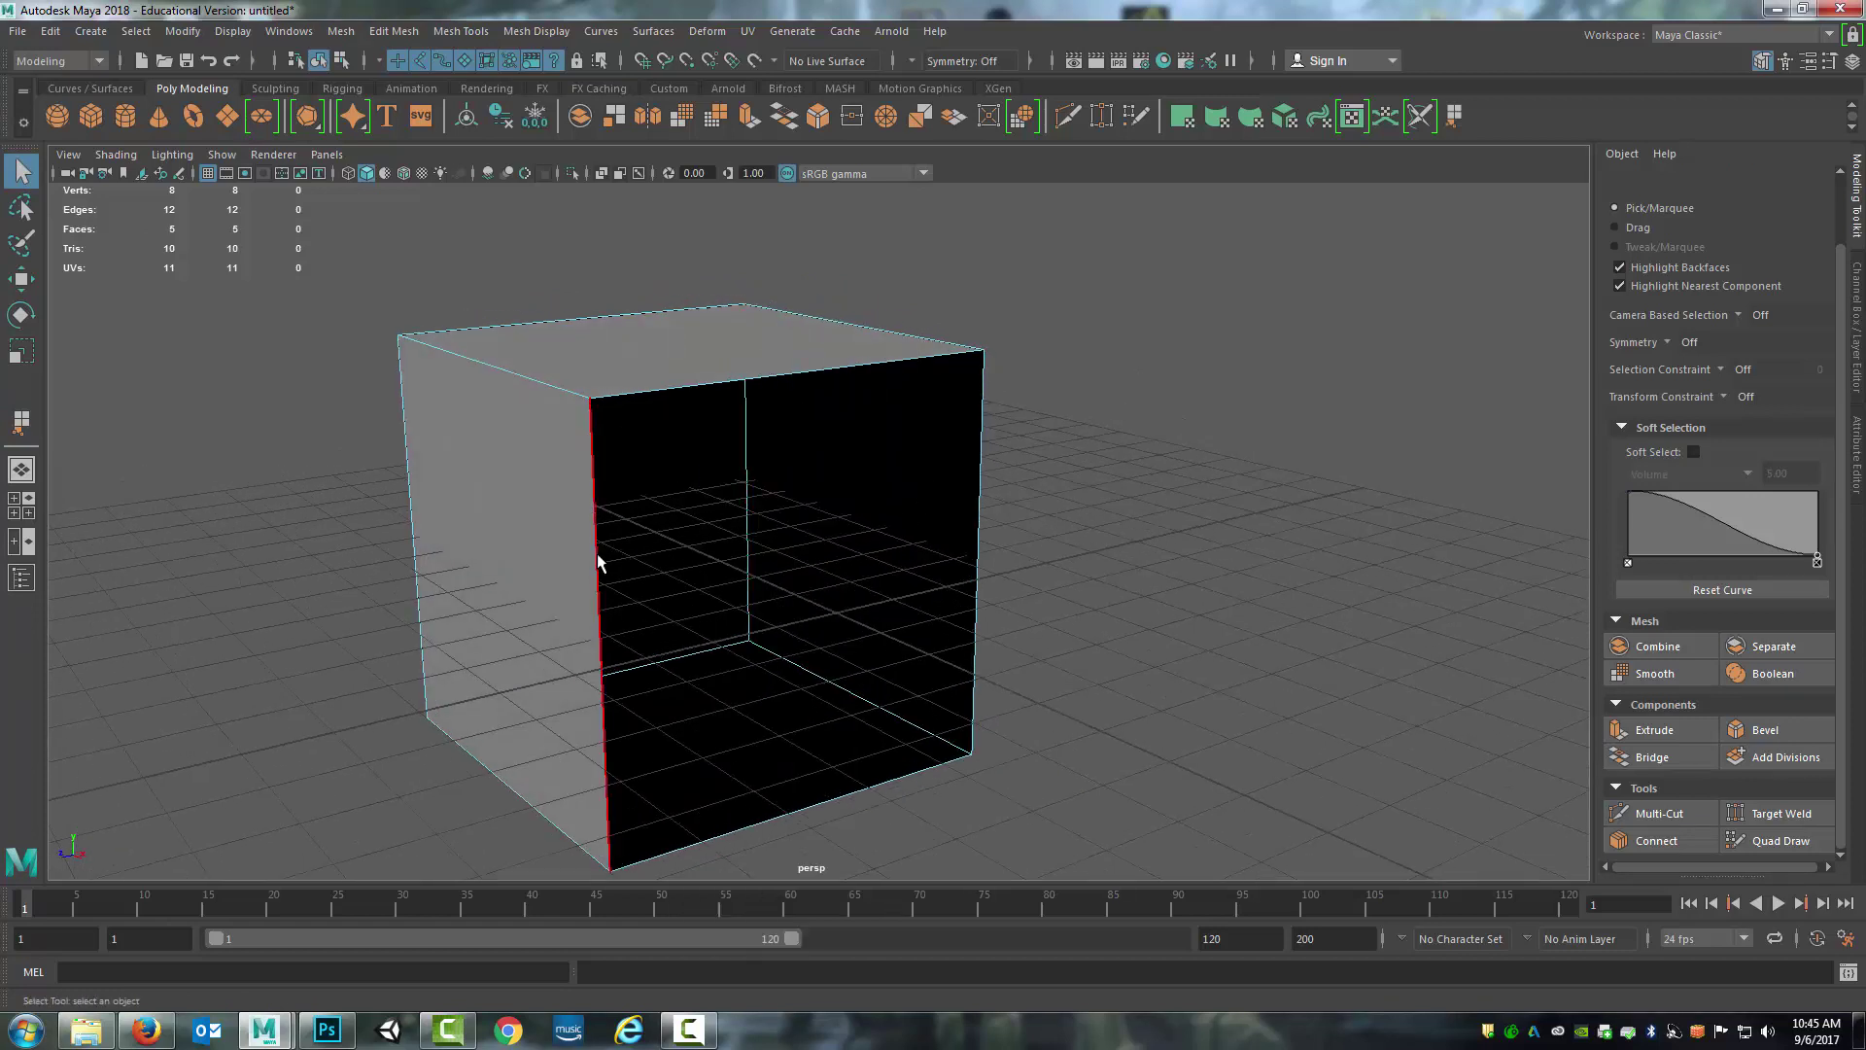
{"action": "left_click", "coordinate": [596, 555]}
{"action": "left_click", "coordinate": [971, 527], "text": "shift"}
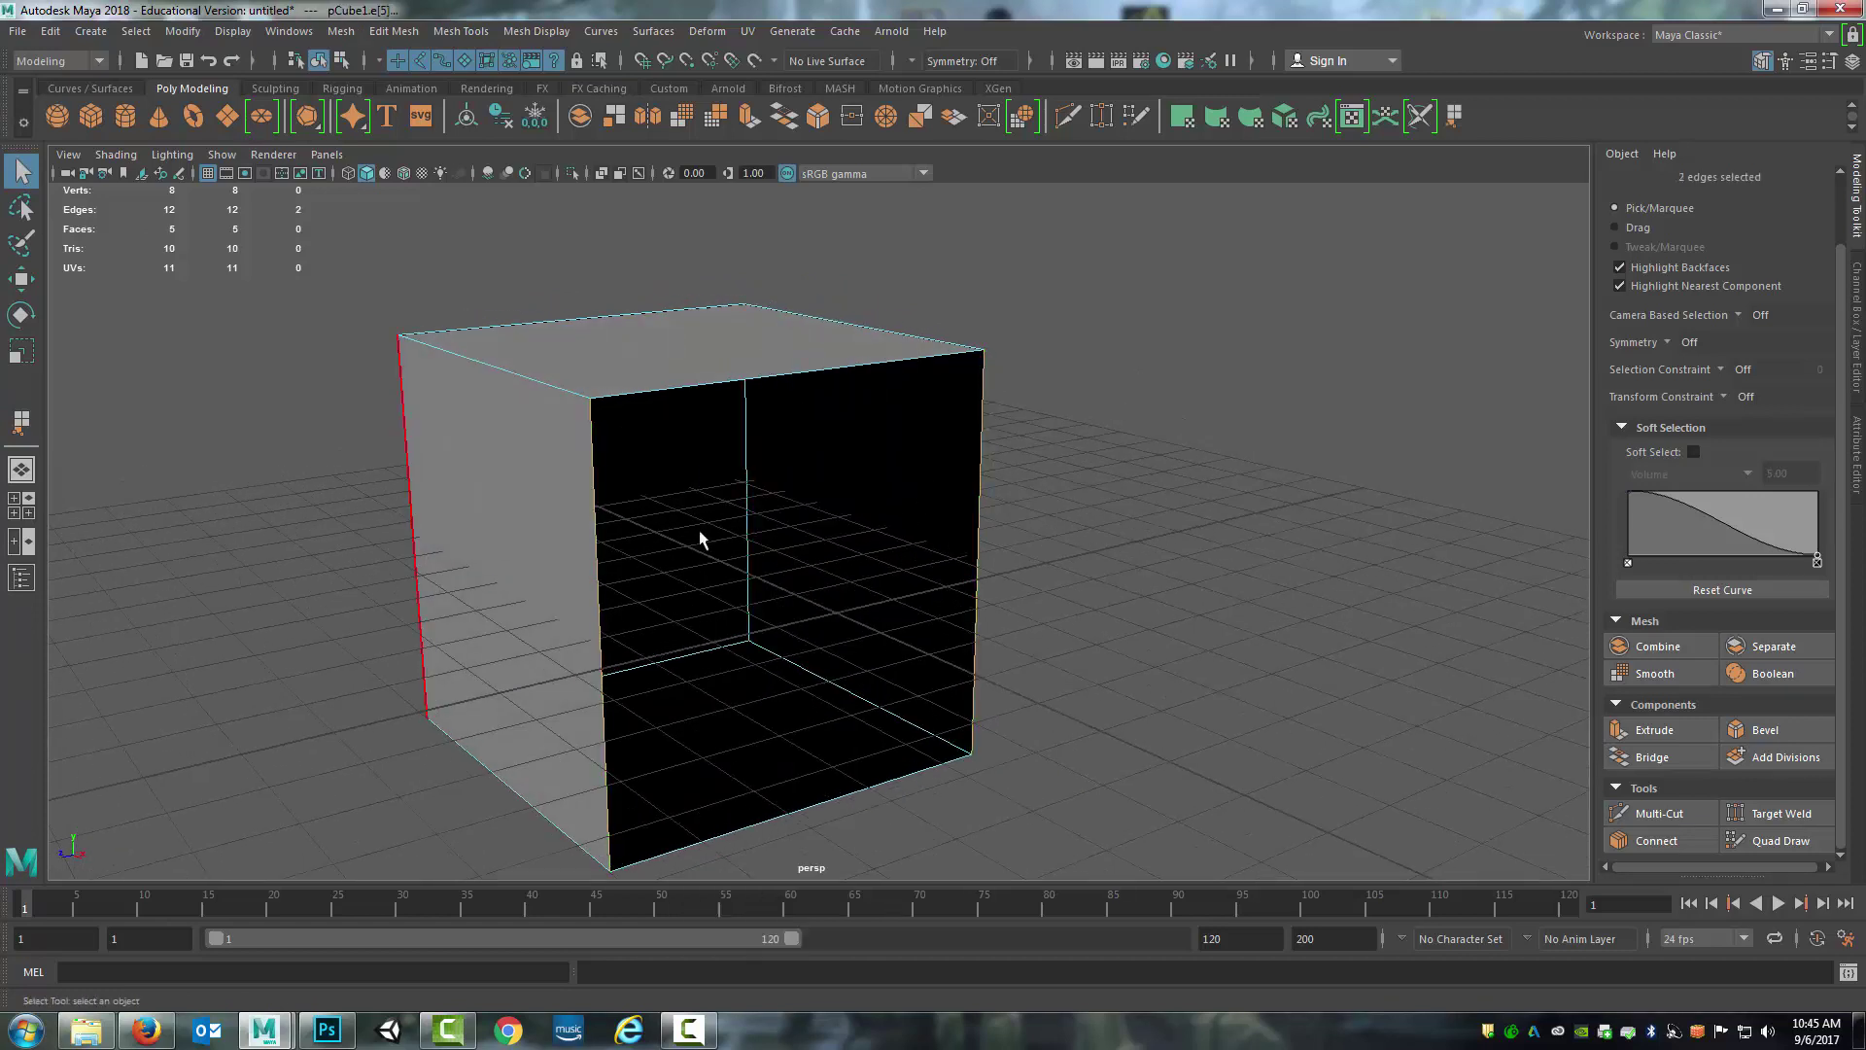
{"action": "left_click", "coordinate": [1669, 751]}
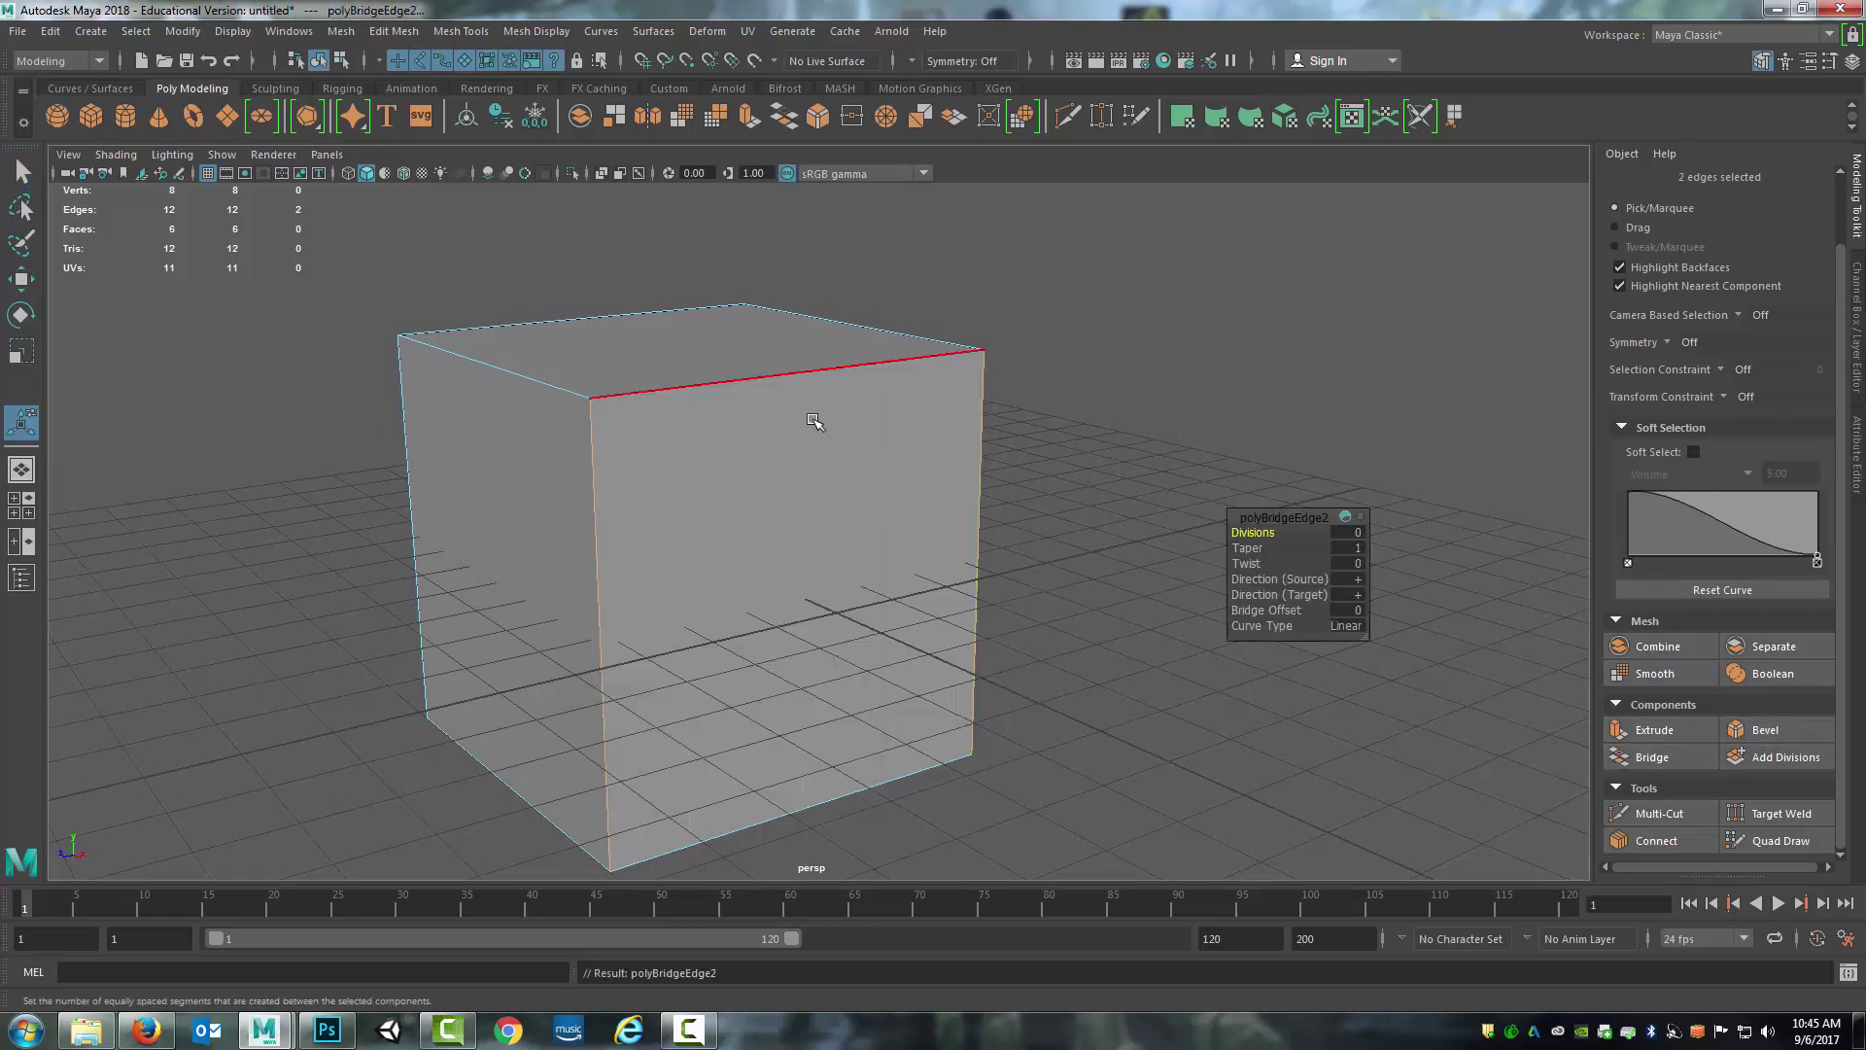
Set the new bridge's Divisions to 3
{"action": "left_click_drag", "start_coordinate": [1307, 521], "coordinate": [1196, 501]}
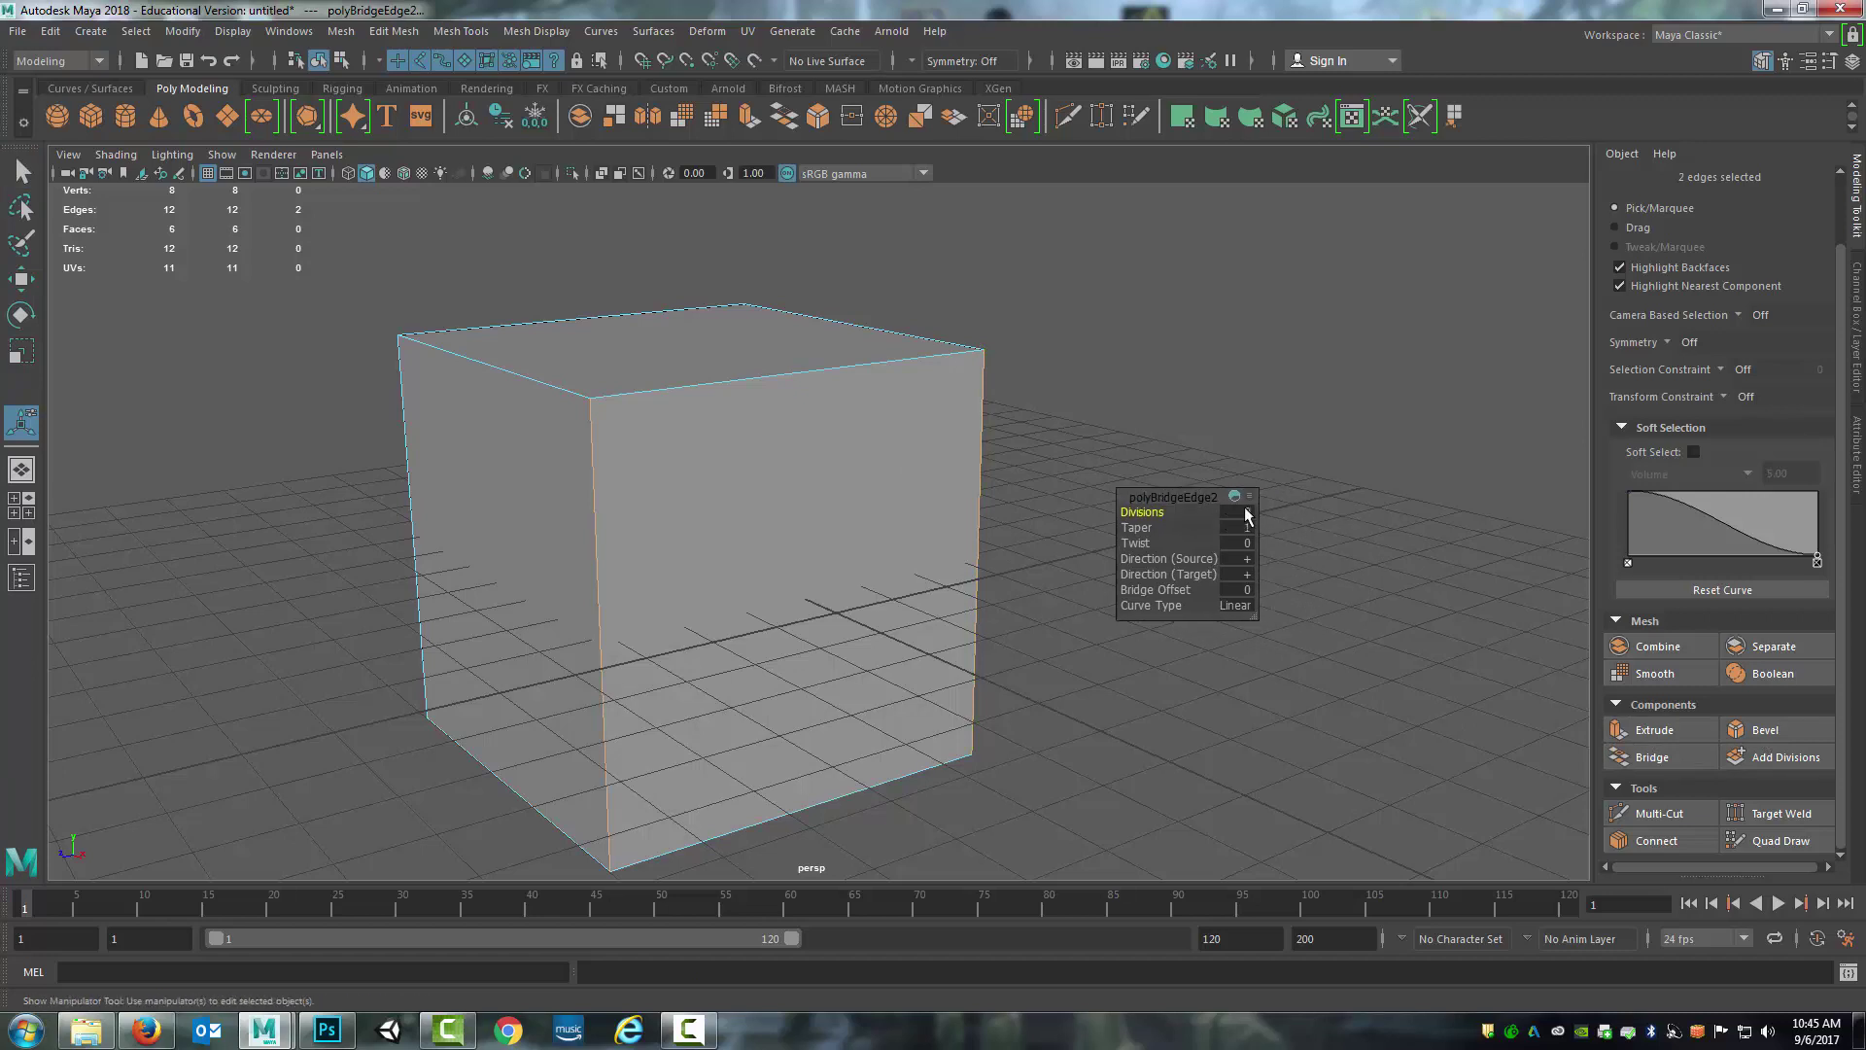
{"action": "left_click", "coordinate": [1232, 512]}
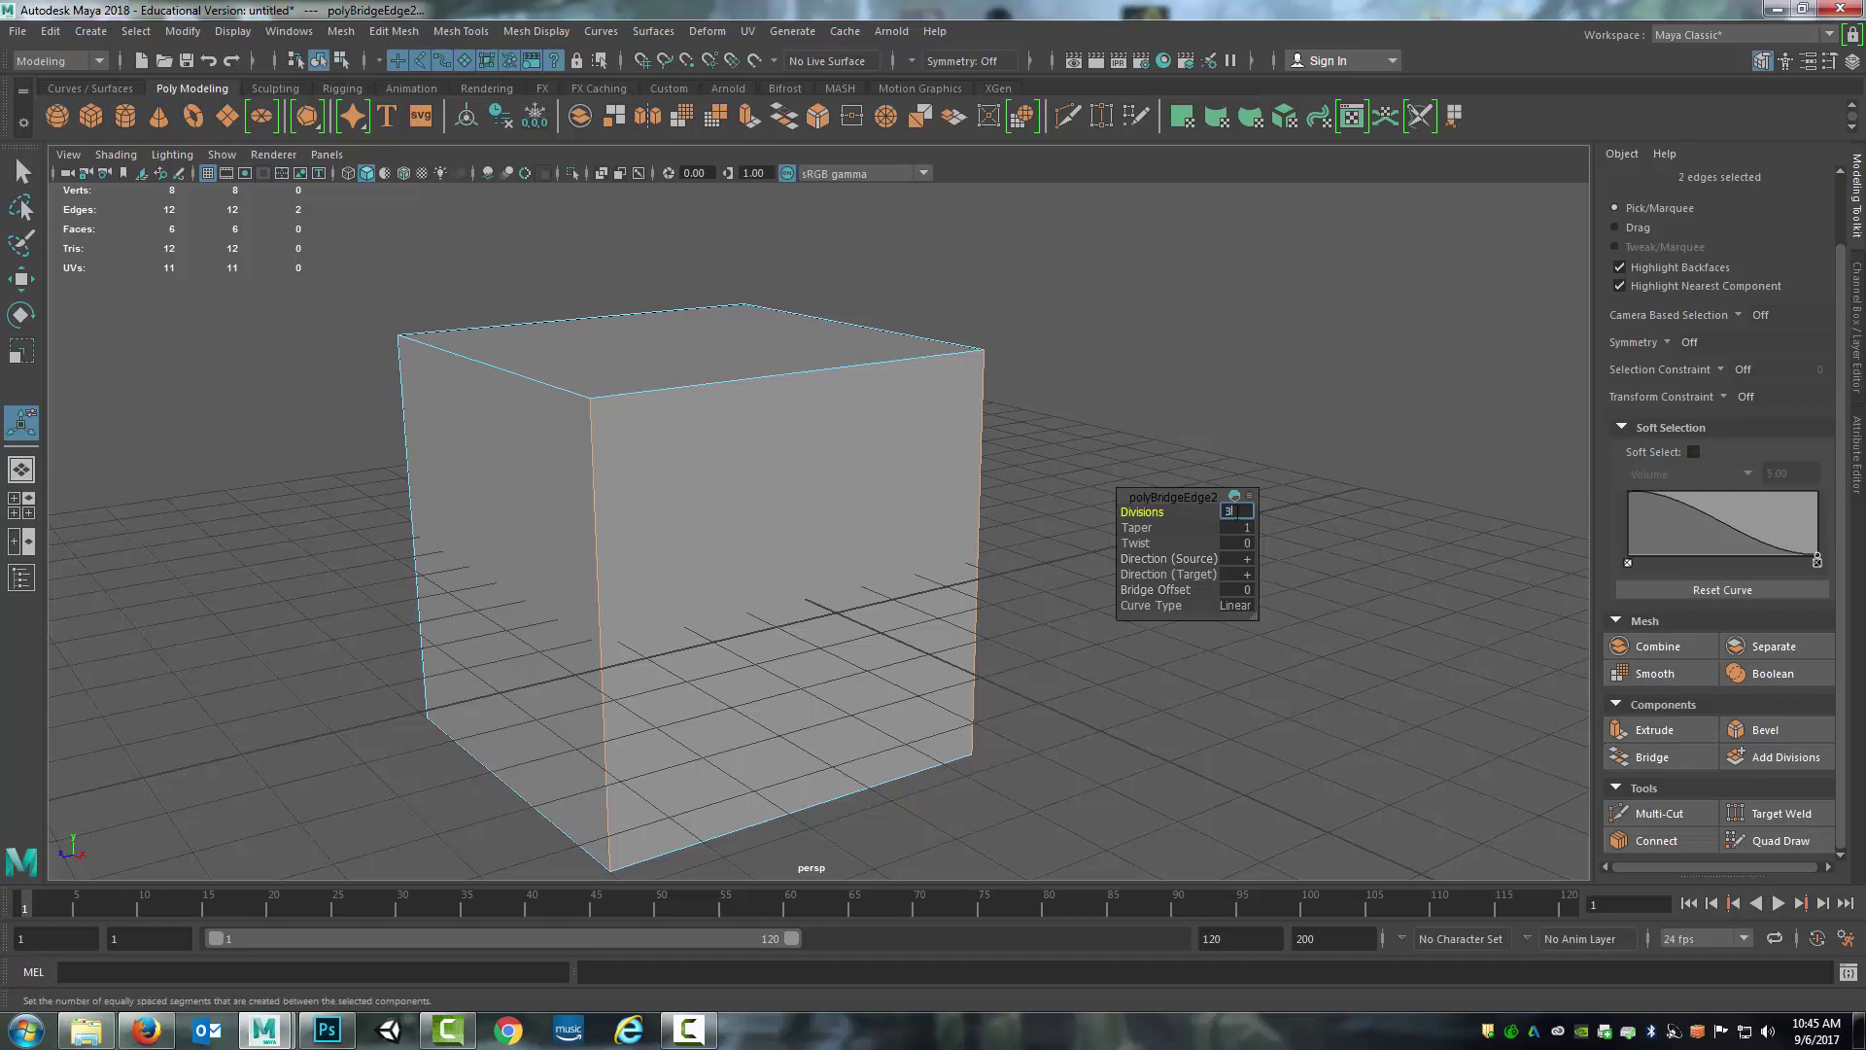
{"action": "type", "text": "3"}
{"action": "key", "text": "Return"}
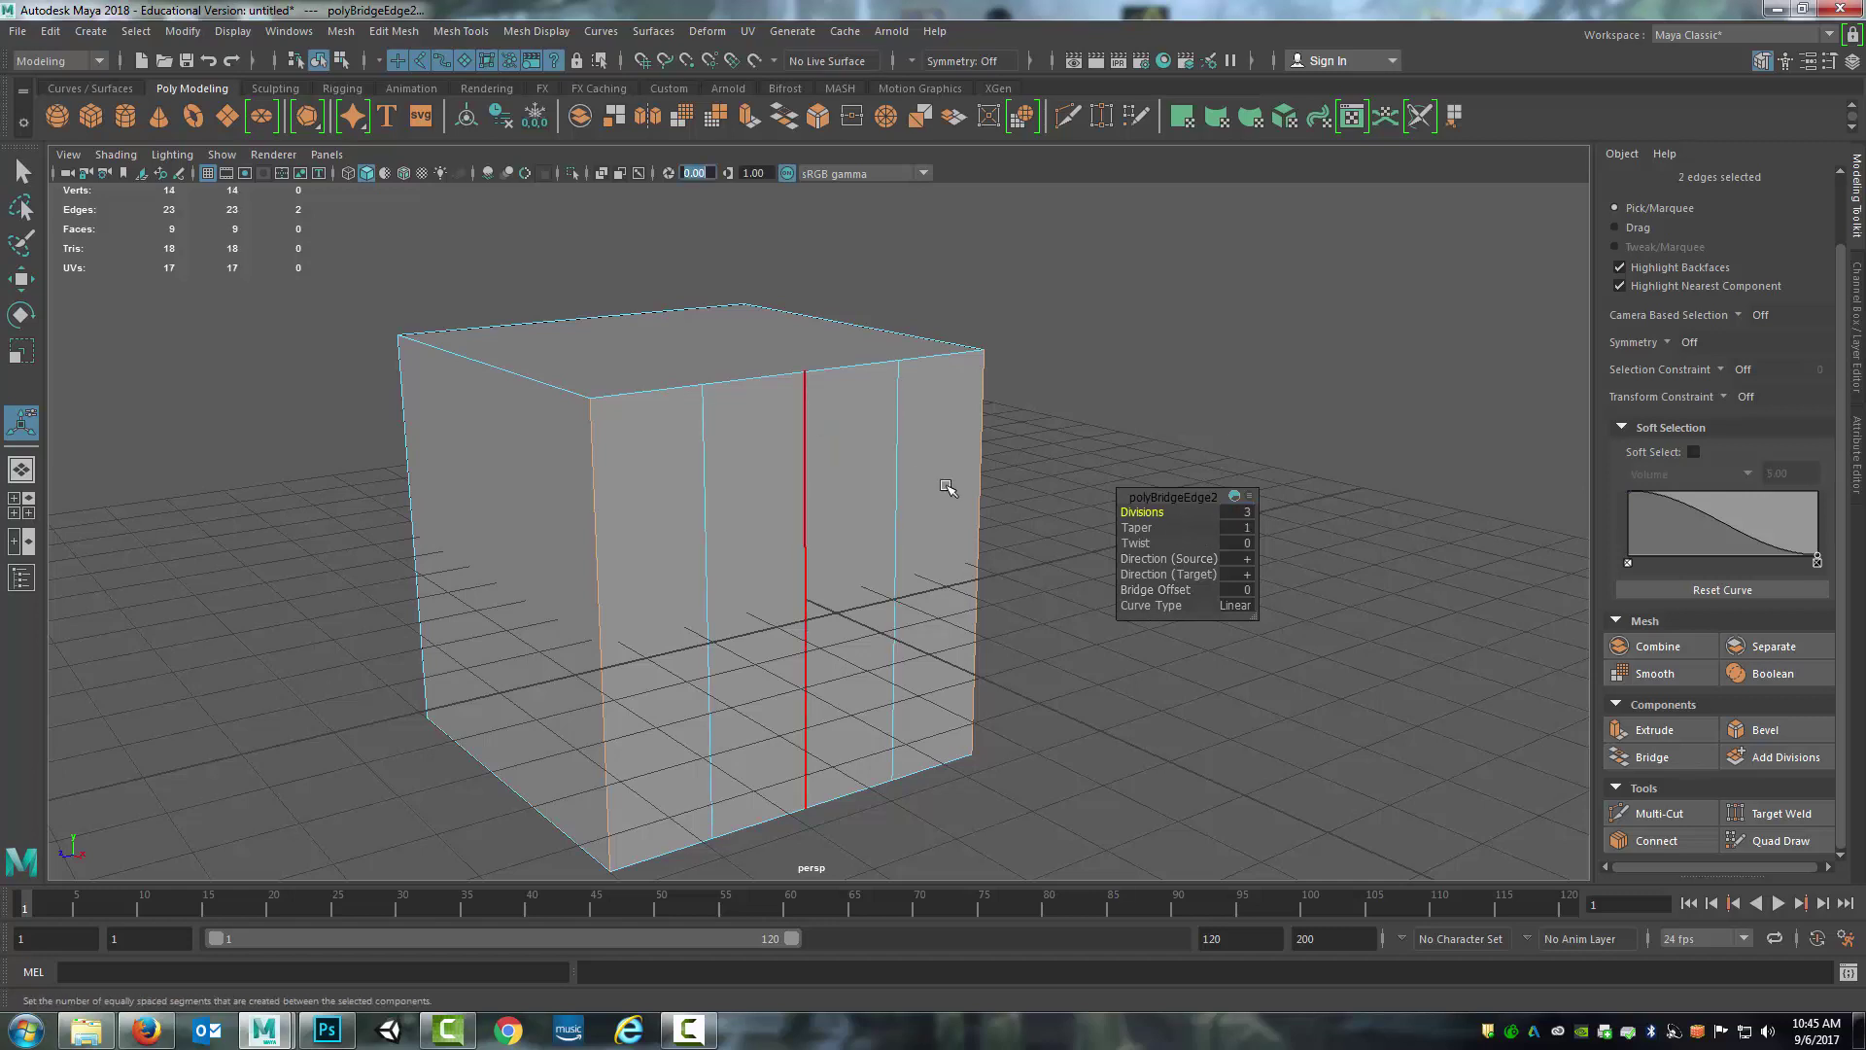
Select the middle vertical edge of the bridged side and move it outward from the cube
{"action": "left_click_drag", "start_coordinate": [949, 491], "coordinate": [906, 496], "text": "alt"}
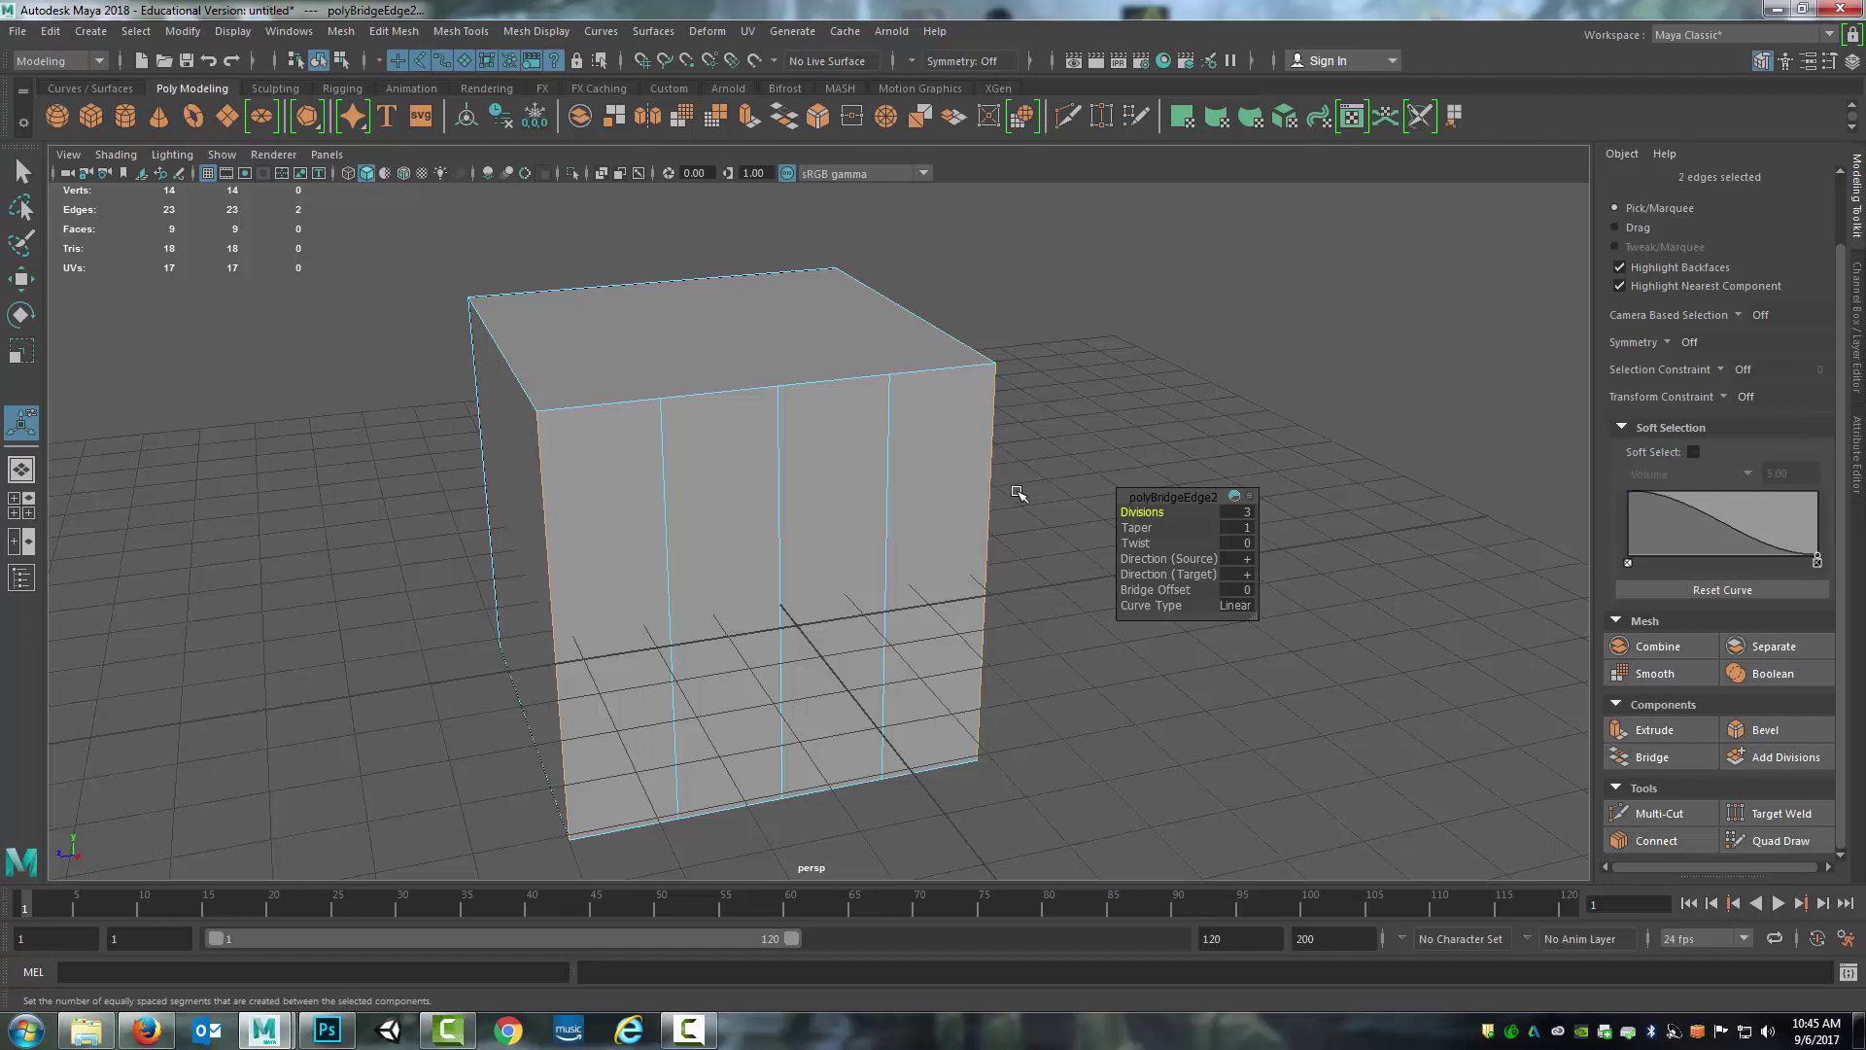
{"action": "left_click", "coordinate": [1076, 460]}
{"action": "left_click_drag", "start_coordinate": [1033, 467], "coordinate": [888, 479], "text": "alt"}
{"action": "left_click", "coordinate": [744, 499]}
{"action": "key", "text": "w"}
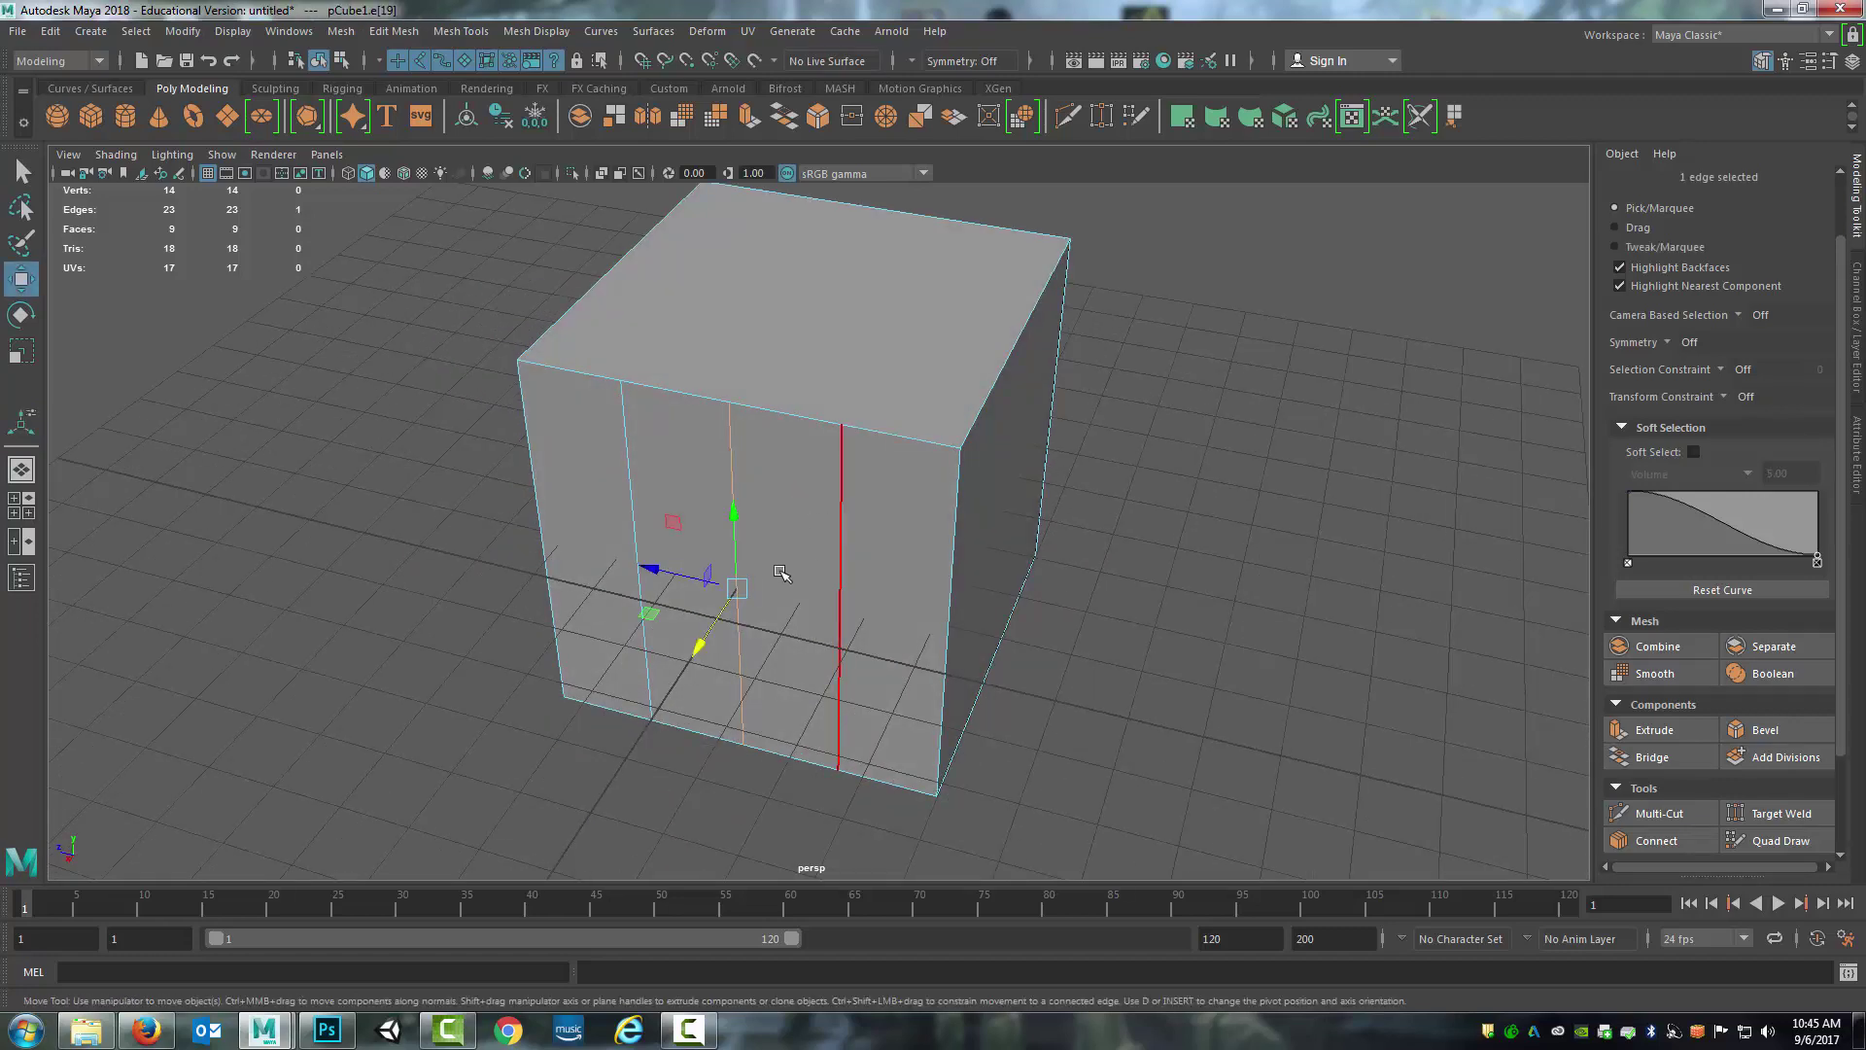
{"action": "left_click_drag", "start_coordinate": [691, 640], "coordinate": [637, 749]}
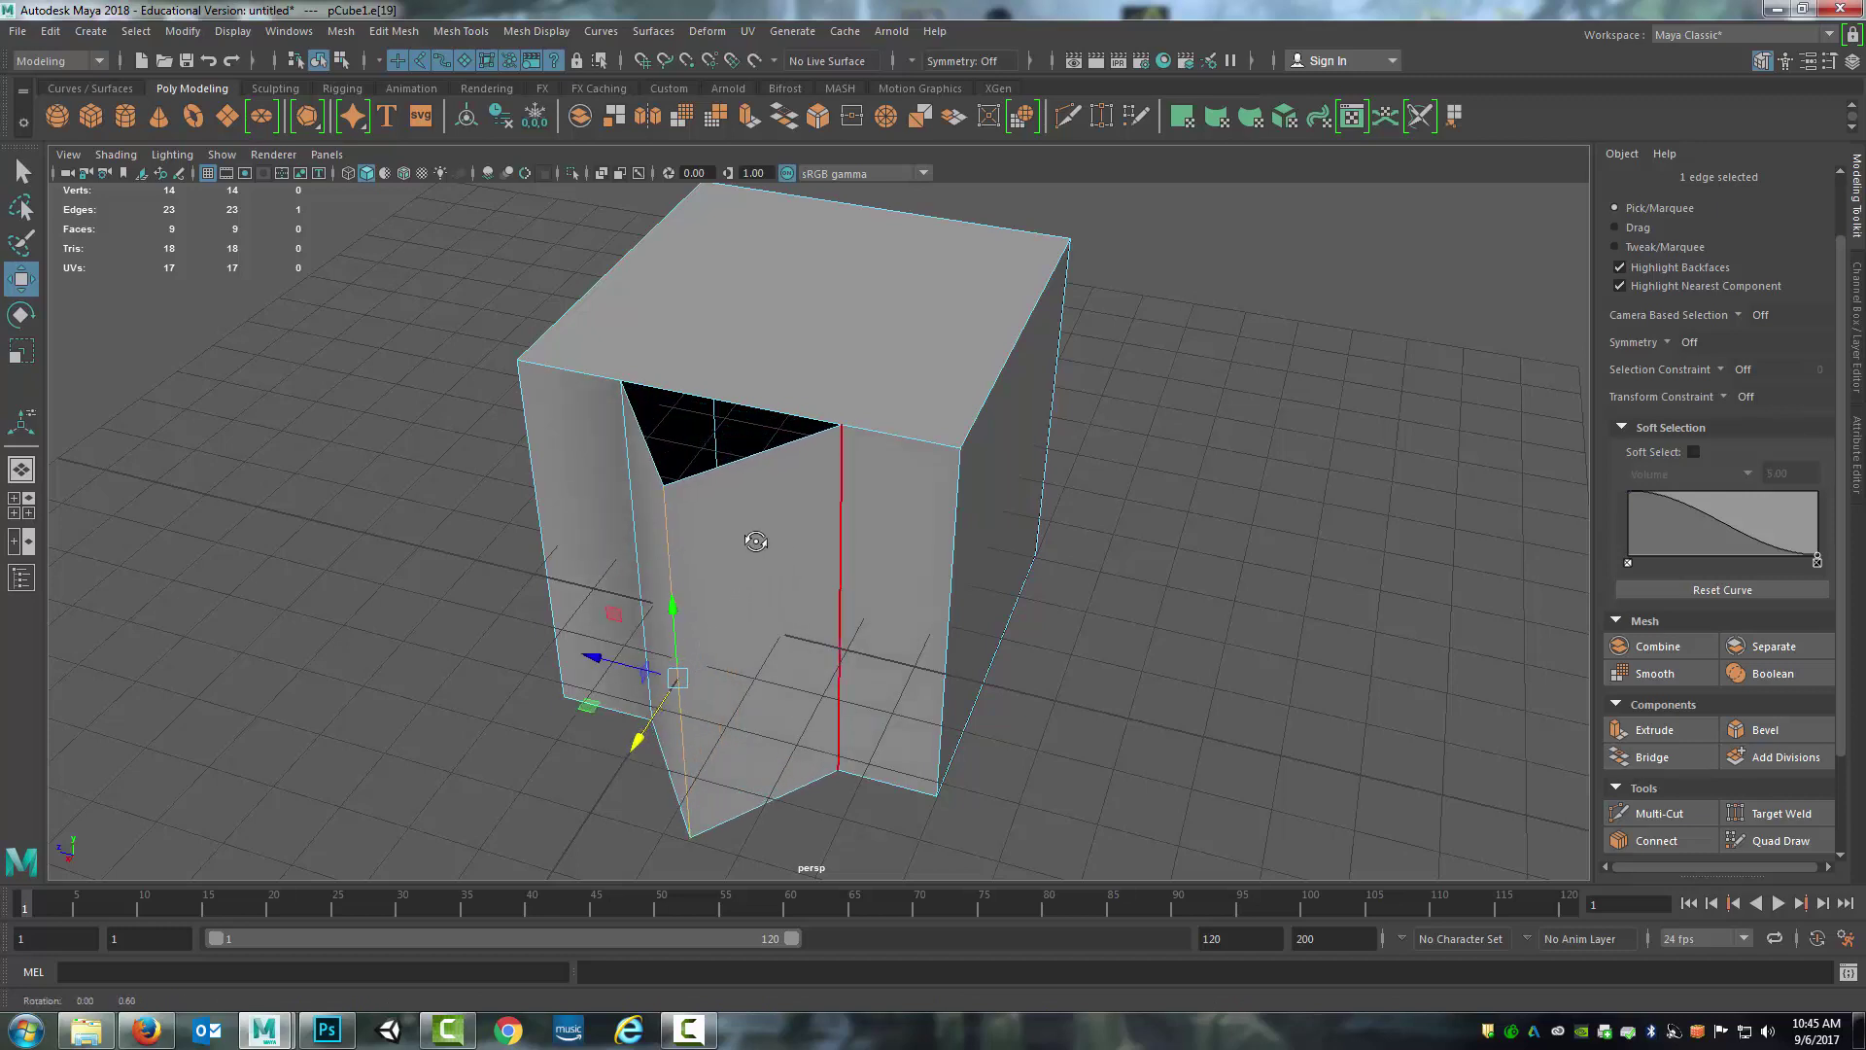
Add the two neighbouring vertical division edges to the selection and move all three edges outward by about 1.3 units
{"action": "left_click_drag", "start_coordinate": [754, 538], "coordinate": [584, 417], "text": "alt"}
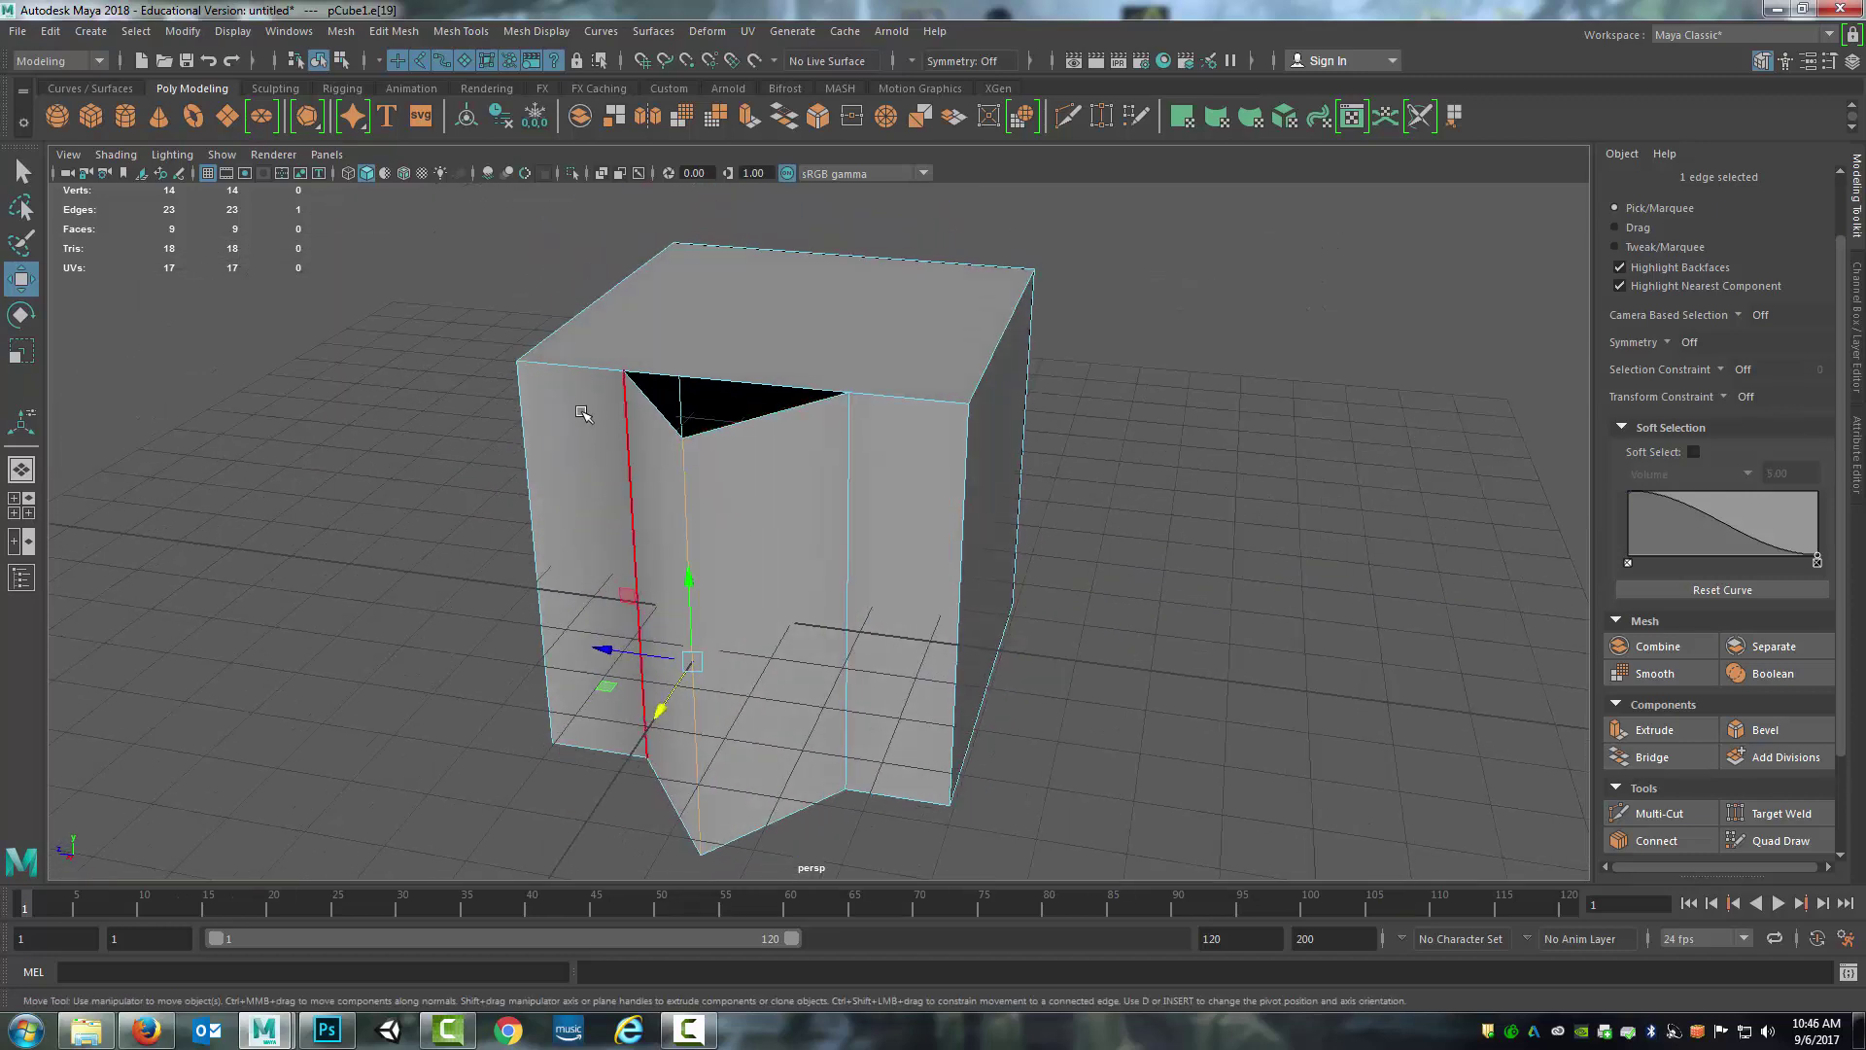
{"action": "left_click_drag", "start_coordinate": [875, 470], "coordinate": [692, 466], "text": "alt"}
{"action": "left_click", "coordinate": [643, 474], "text": "shift"}
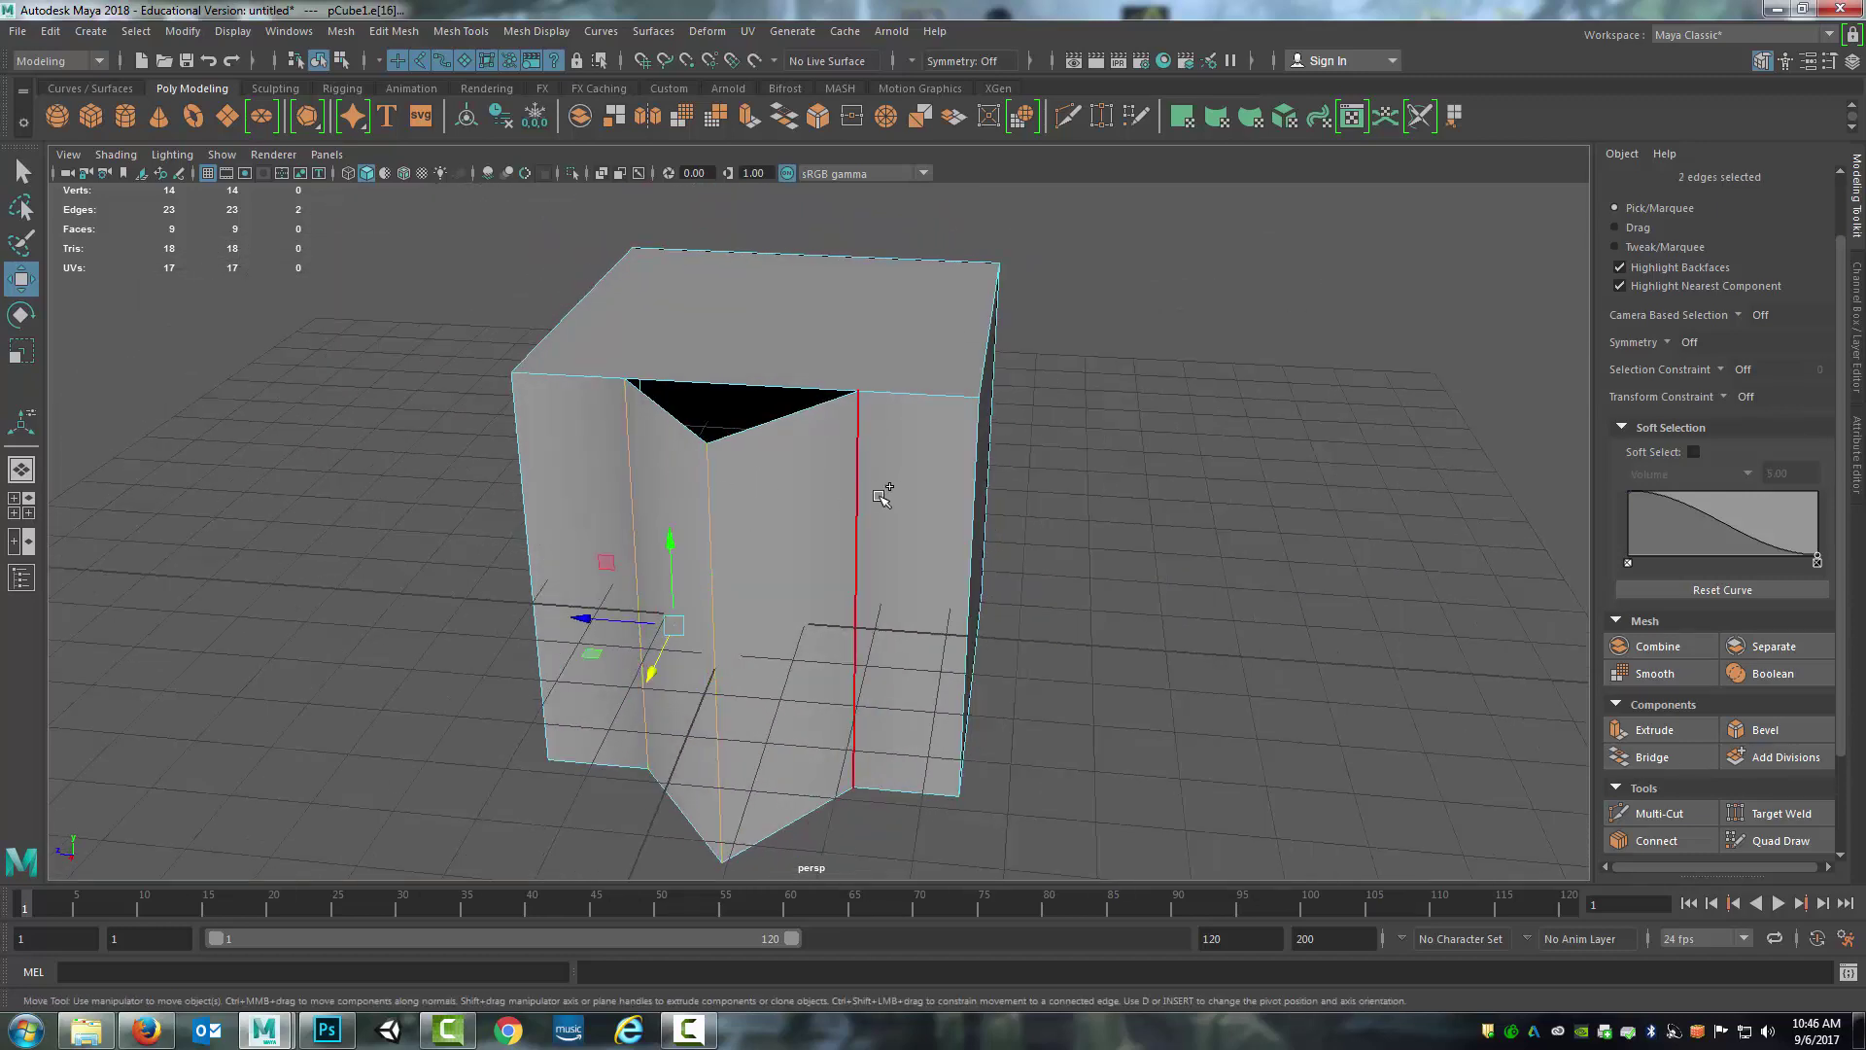
{"action": "left_click", "coordinate": [880, 494], "text": "shift"}
{"action": "left_click_drag", "start_coordinate": [707, 677], "coordinate": [632, 700]}
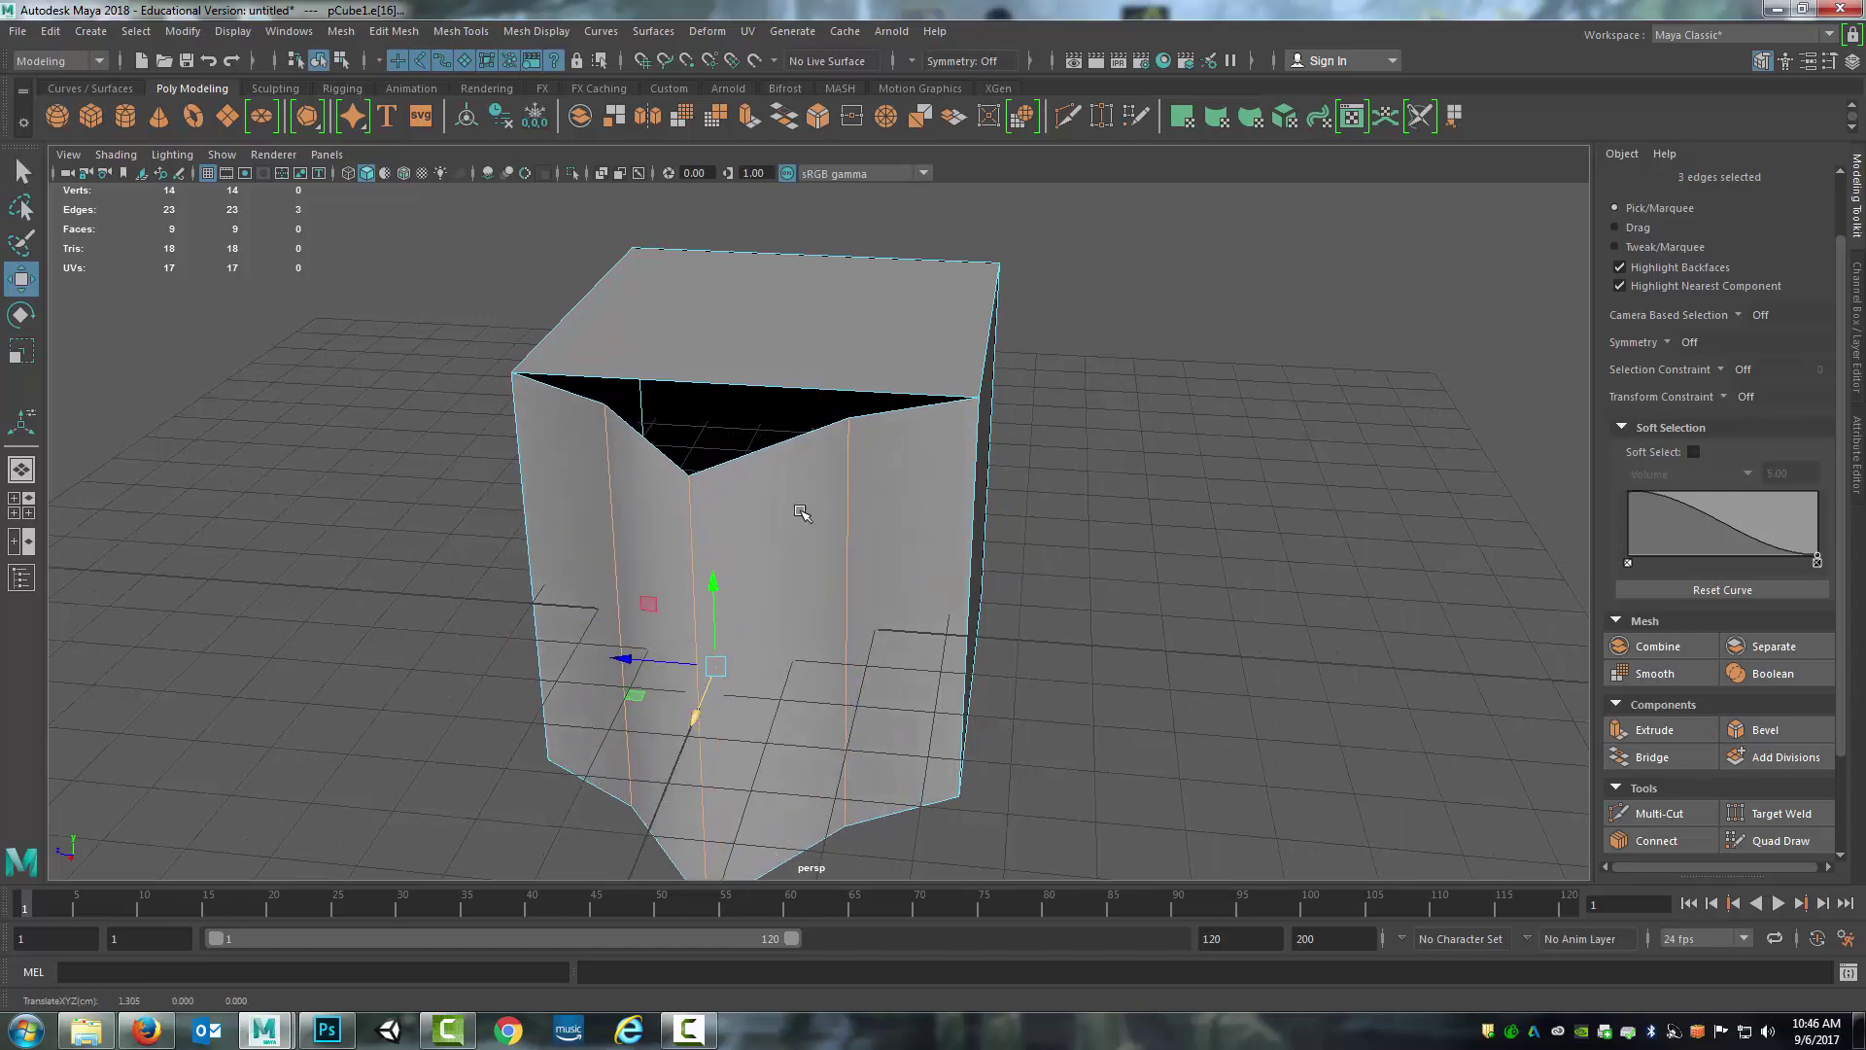
Undo the outward moves of the bridged side's vertical division edges and select the cube as a whole object
{"action": "left_click_drag", "start_coordinate": [803, 512], "coordinate": [923, 348], "text": "alt"}
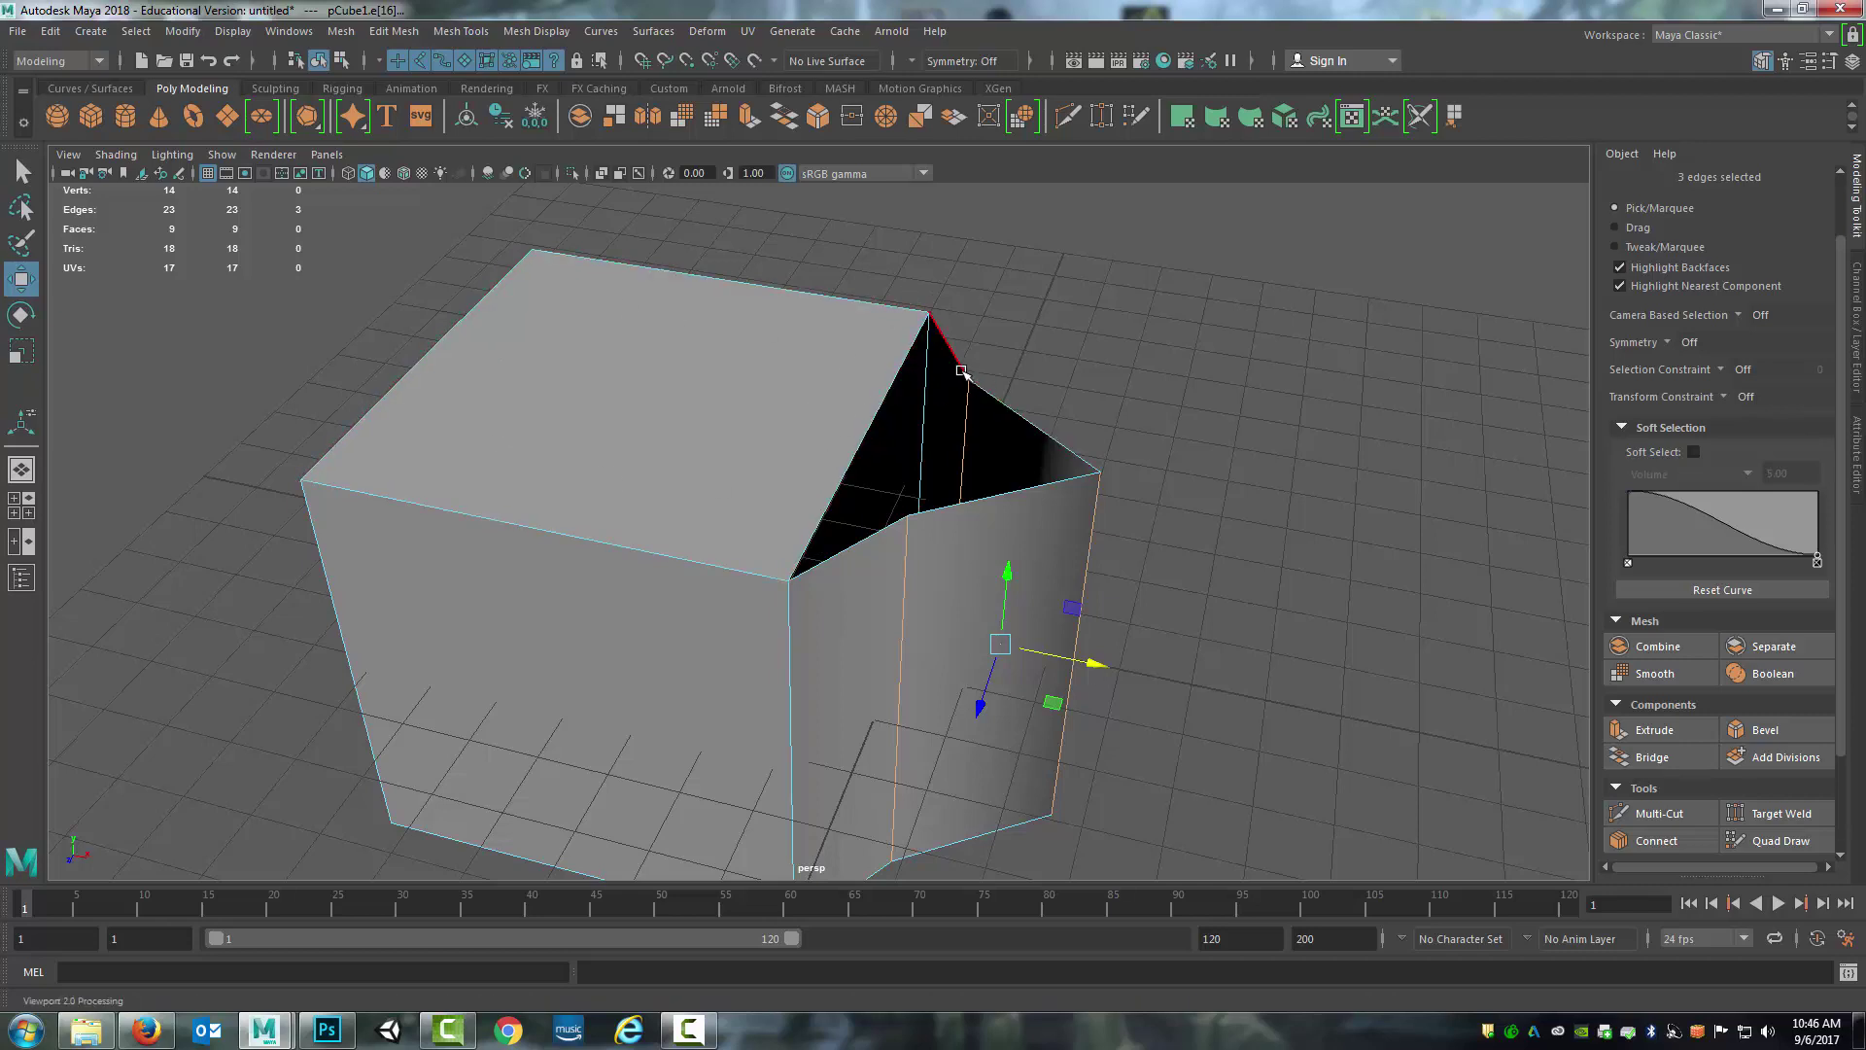
{"action": "key", "text": "ctrl+z"}
{"action": "key", "text": "ctrl+z"}
{"action": "key", "text": "ctrl+z"}
{"action": "key", "text": "ctrl+z"}
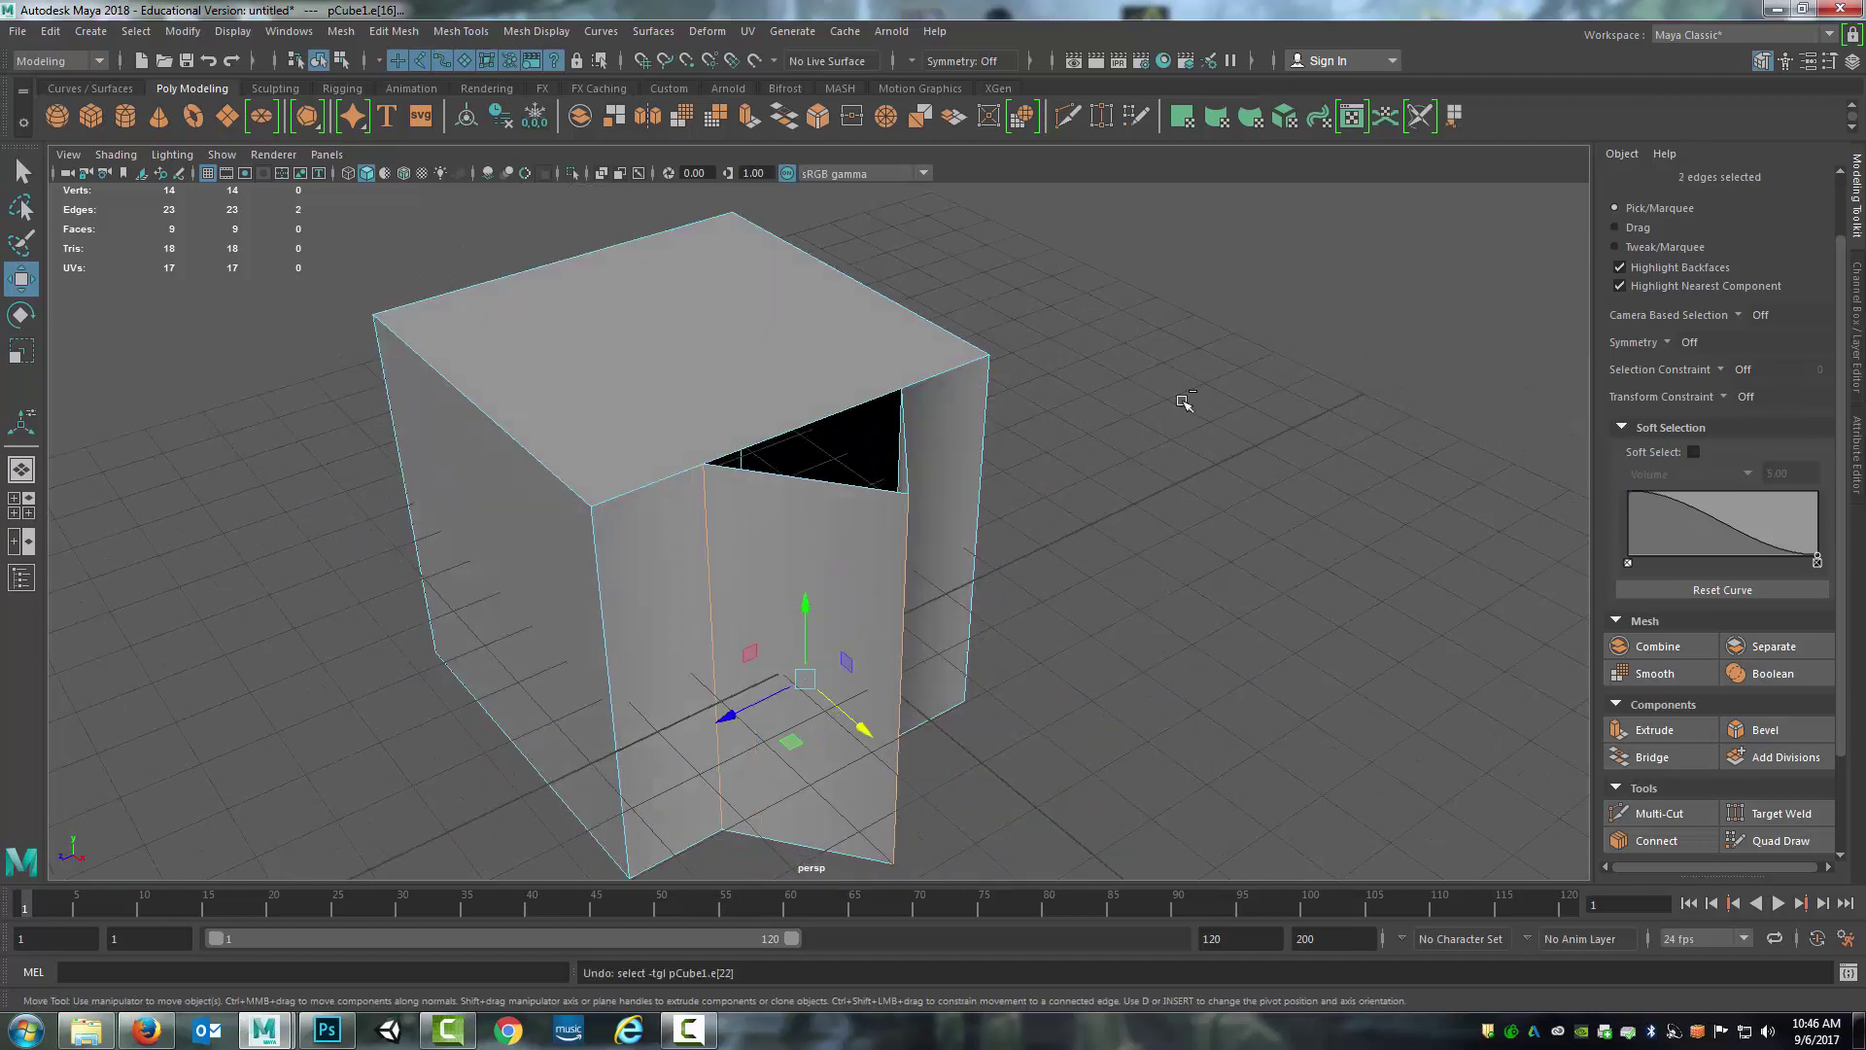
{"action": "left_click_drag", "start_coordinate": [1236, 392], "coordinate": [1155, 407], "text": "alt"}
{"action": "right_click_drag", "start_coordinate": [859, 471], "coordinate": [950, 433]}
{"action": "left_click", "coordinate": [1090, 471]}
{"action": "left_click_drag", "start_coordinate": [1089, 471], "coordinate": [825, 271], "text": "alt"}
{"action": "right_click_drag", "start_coordinate": [884, 296], "coordinate": [833, 437], "text": "alt"}
{"action": "mouse_move", "coordinate": [833, 438]}
{"action": "left_mouse_down", "text": "alt"}
{"action": "mouse_move", "coordinate": [883, 430]}
{"action": "mouse_move", "coordinate": [901, 394]}
{"action": "mouse_move", "coordinate": [845, 470]}
{"action": "left_mouse_up", "text": "alt"}
{"action": "left_click", "coordinate": [884, 429]}
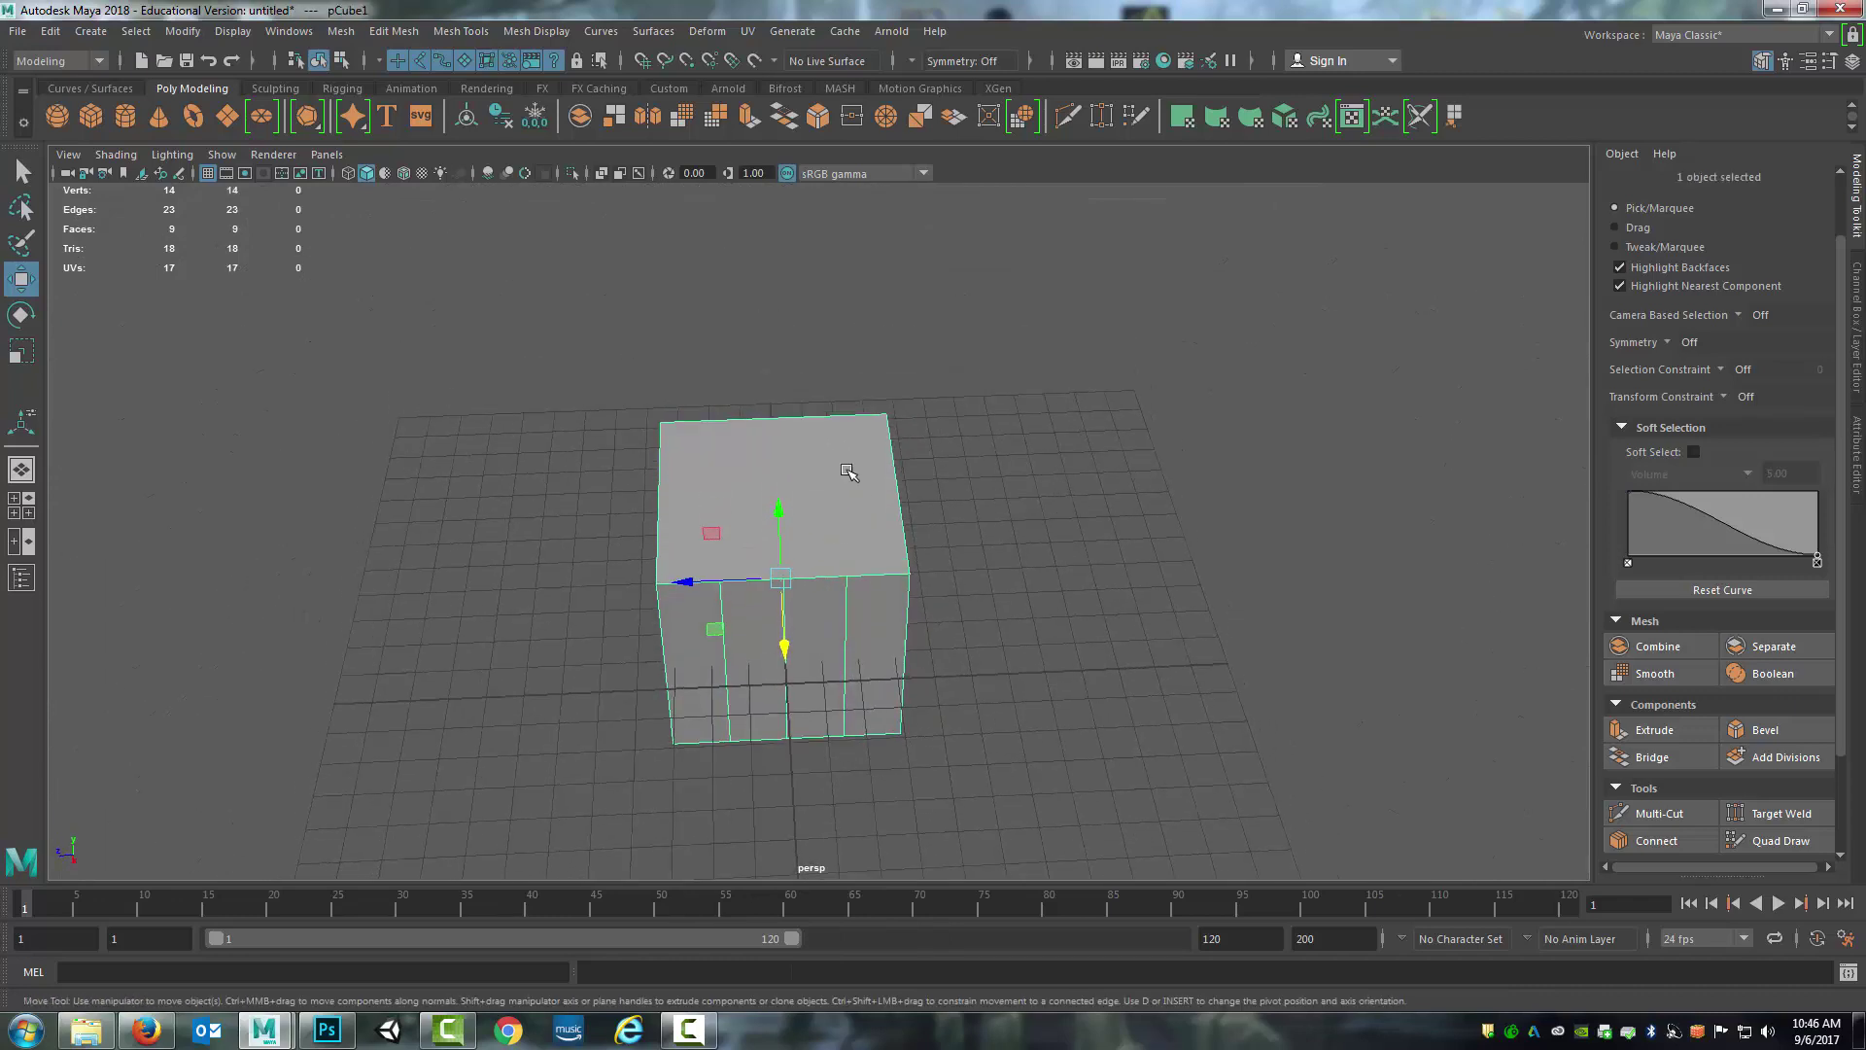
Raise the full-length top edge above the divided side to test its connection, and undo the move
{"action": "right_click_drag", "start_coordinate": [846, 471], "coordinate": [875, 446], "text": "alt"}
{"action": "left_click_drag", "start_coordinate": [875, 446], "coordinate": [630, 420], "text": "alt"}
{"action": "left_click_drag", "start_coordinate": [789, 476], "coordinate": [915, 449], "text": "alt"}
{"action": "right_click_drag", "start_coordinate": [915, 449], "coordinate": [821, 442]}
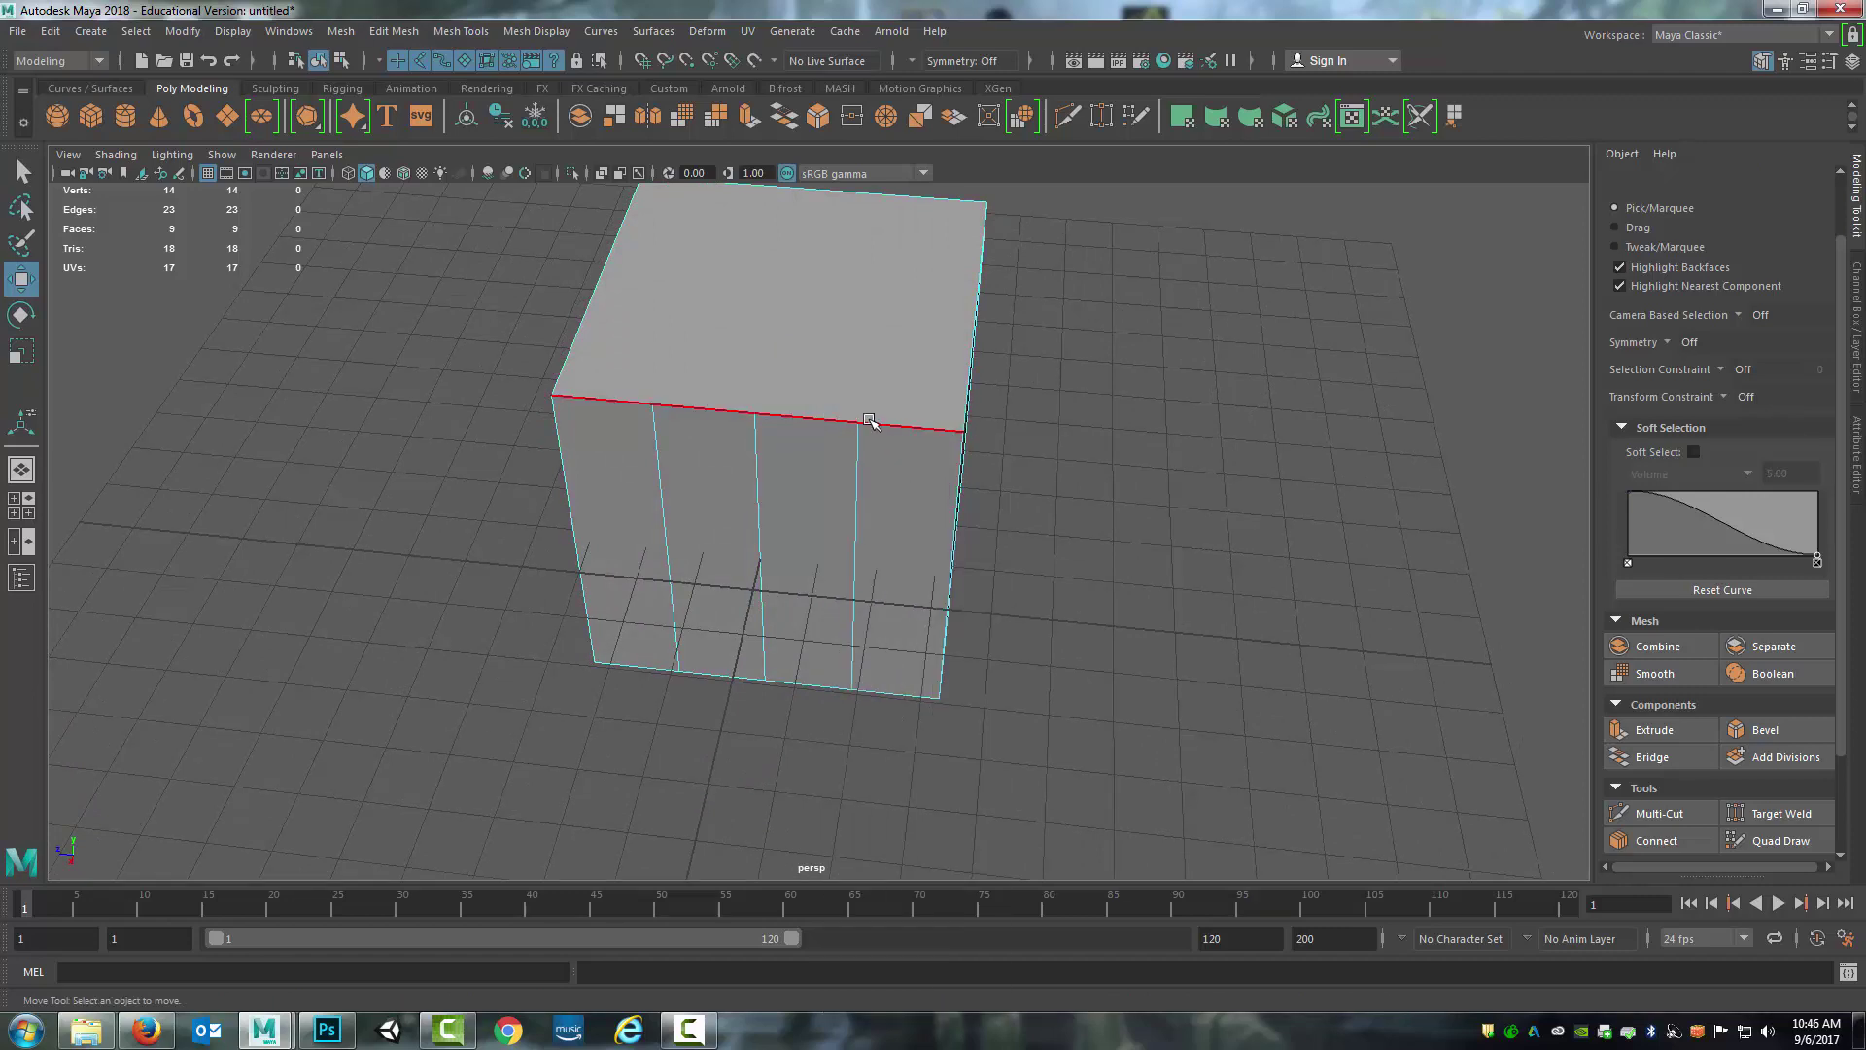
{"action": "left_click", "coordinate": [802, 416]}
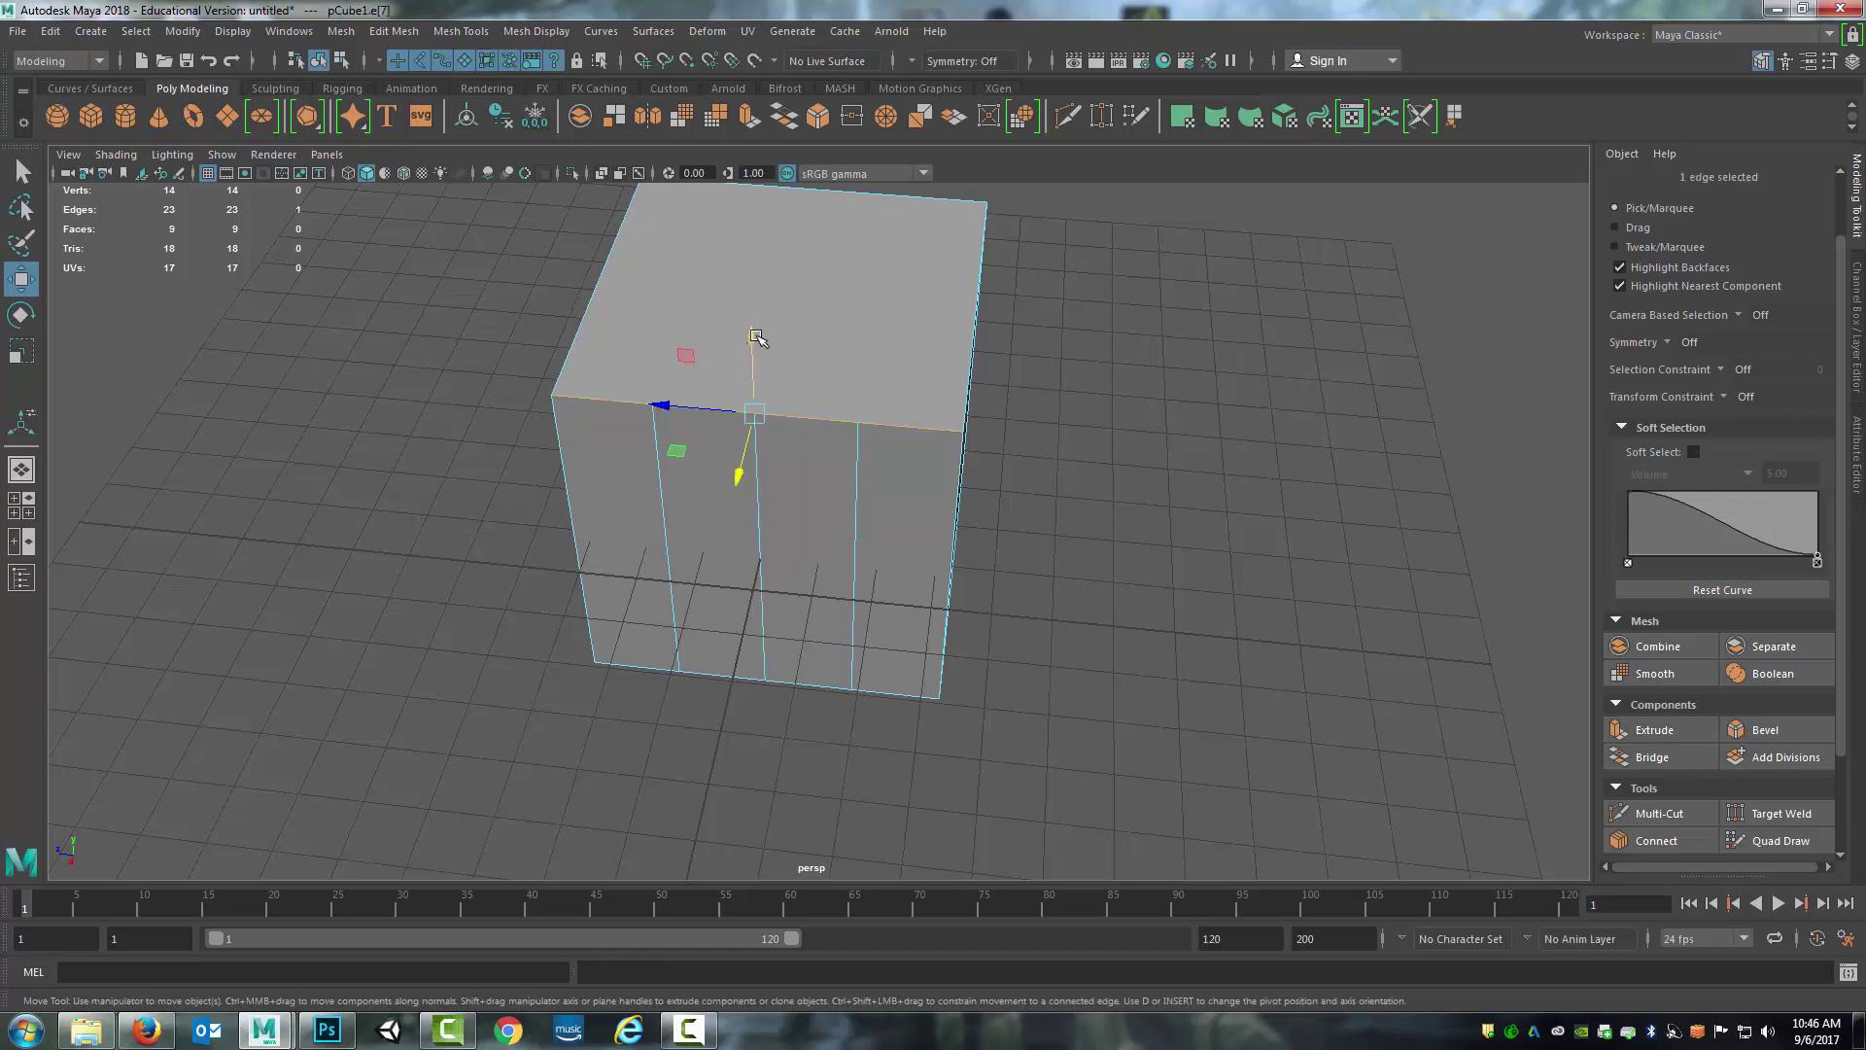
{"action": "left_click_drag", "start_coordinate": [756, 336], "coordinate": [750, 250]}
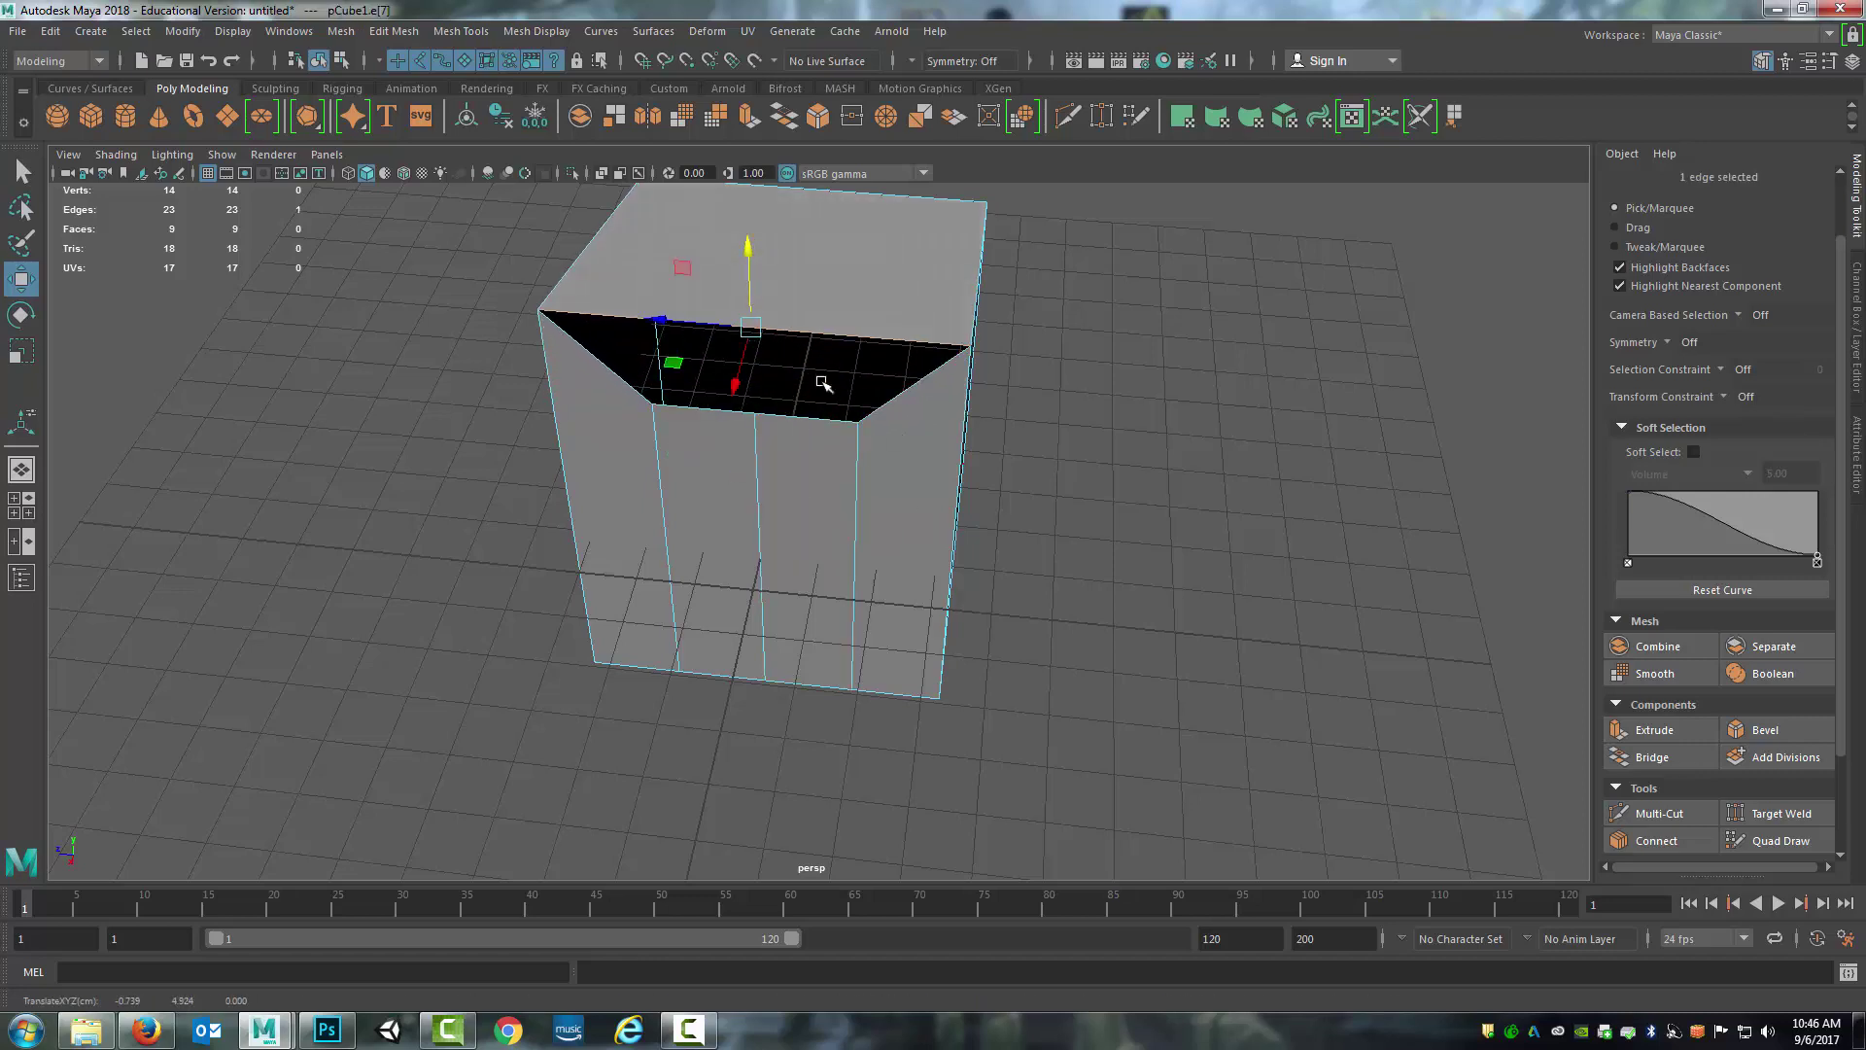
{"action": "key", "text": "ctrl+z"}
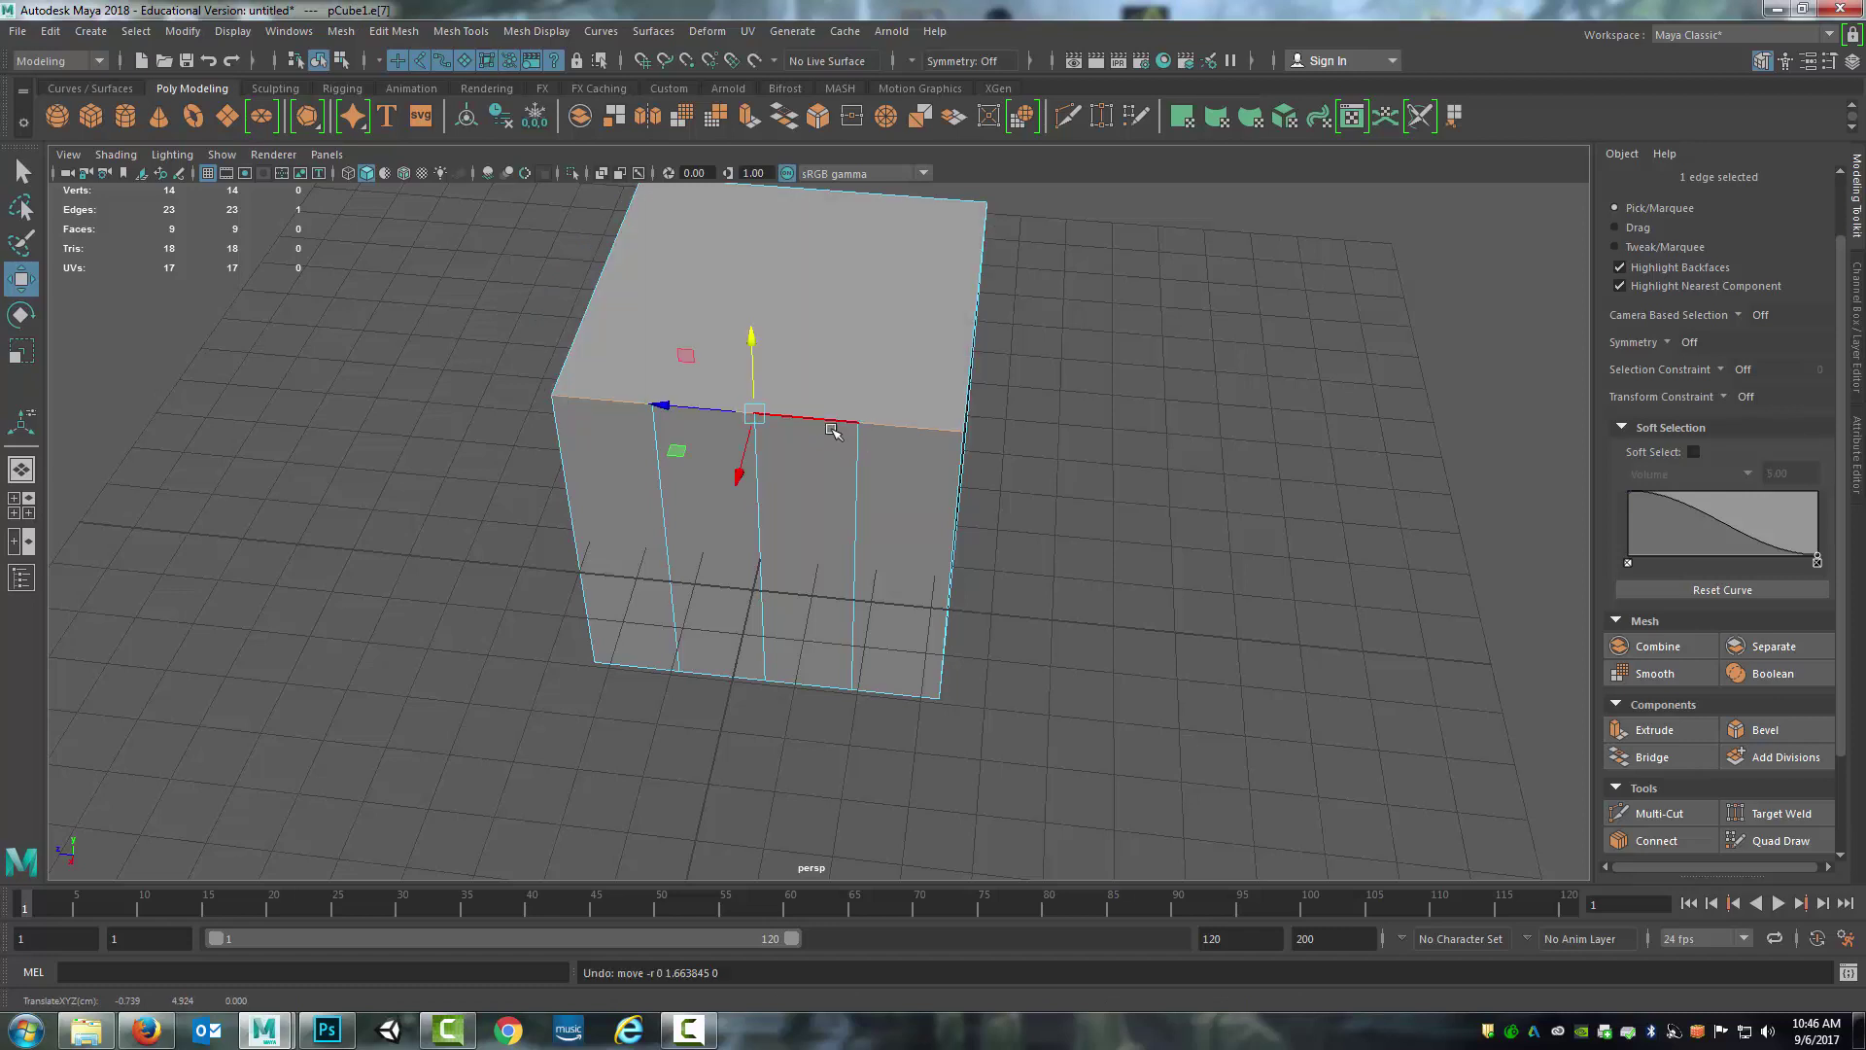
Check the cube with Cleanup set to select matching polygons for faces with more than 4 sides, inspect it, and close the options
{"action": "left_click_drag", "start_coordinate": [888, 413], "coordinate": [846, 457], "text": "alt"}
{"action": "right_click_drag", "start_coordinate": [854, 373], "coordinate": [880, 369]}
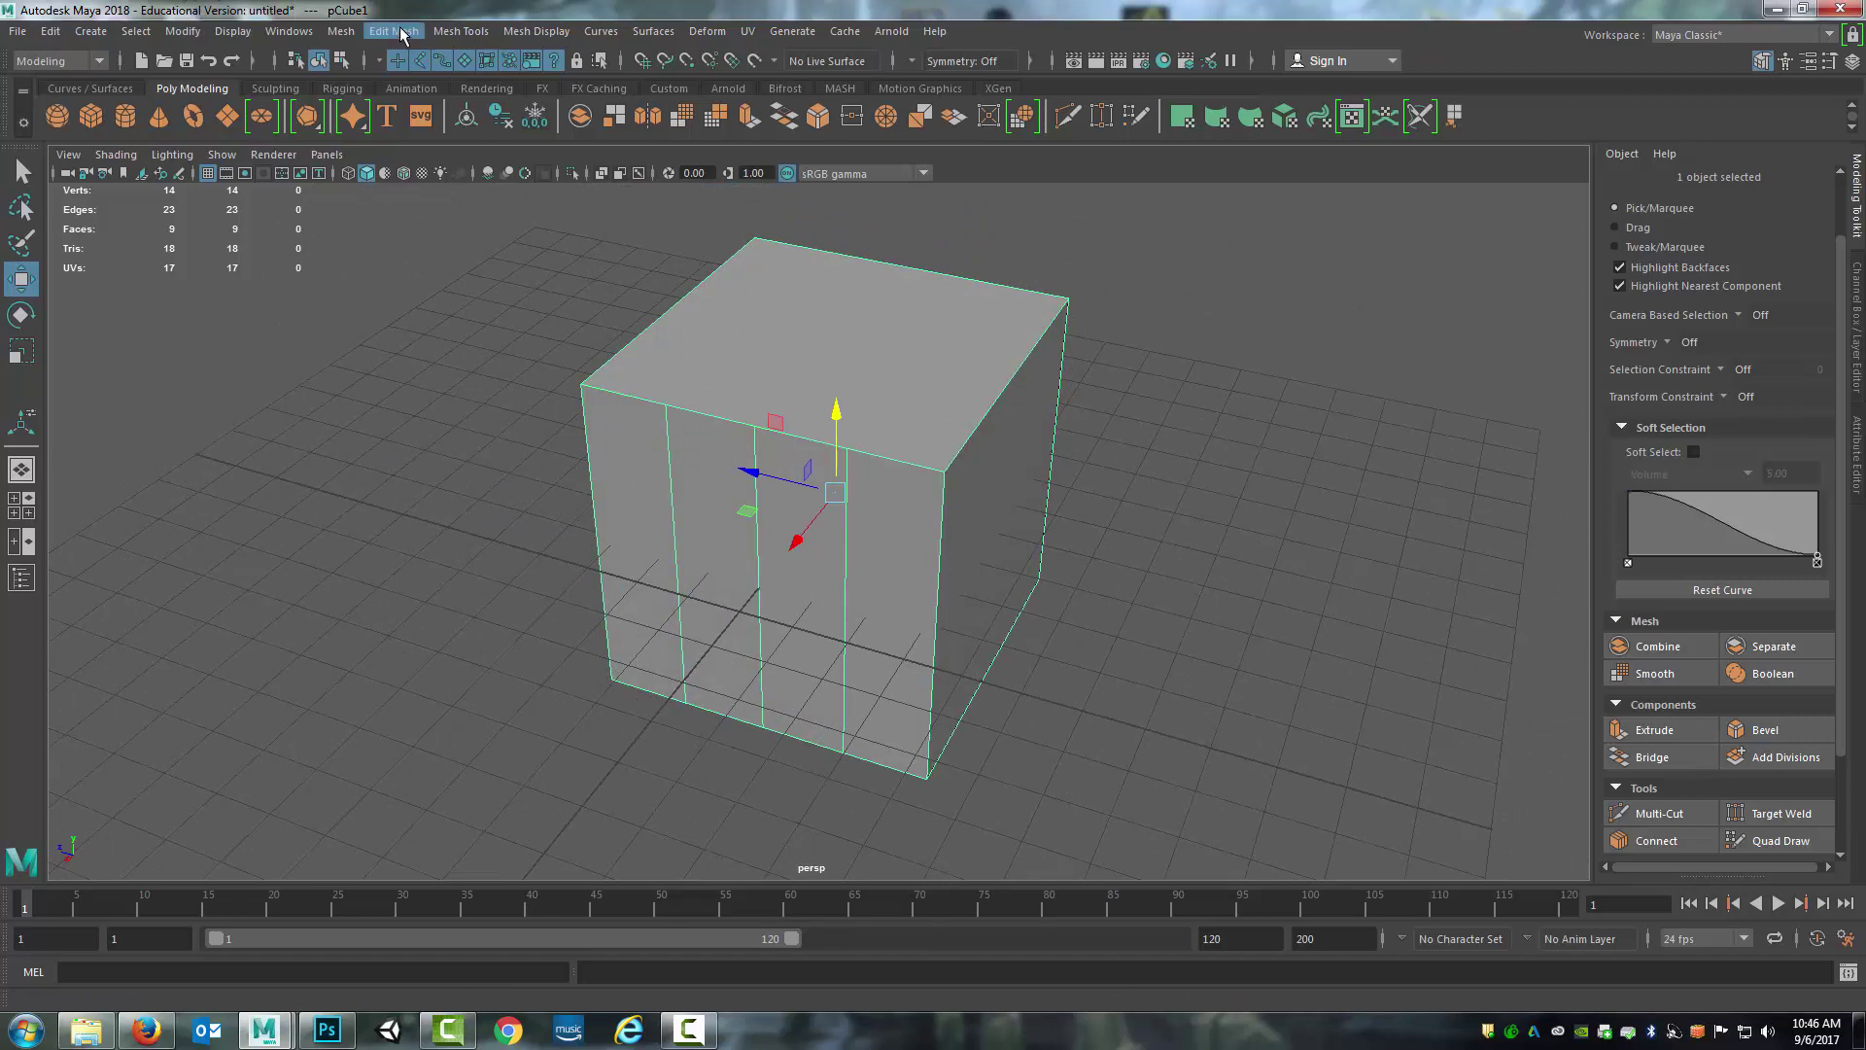
{"action": "left_click", "coordinate": [339, 32]}
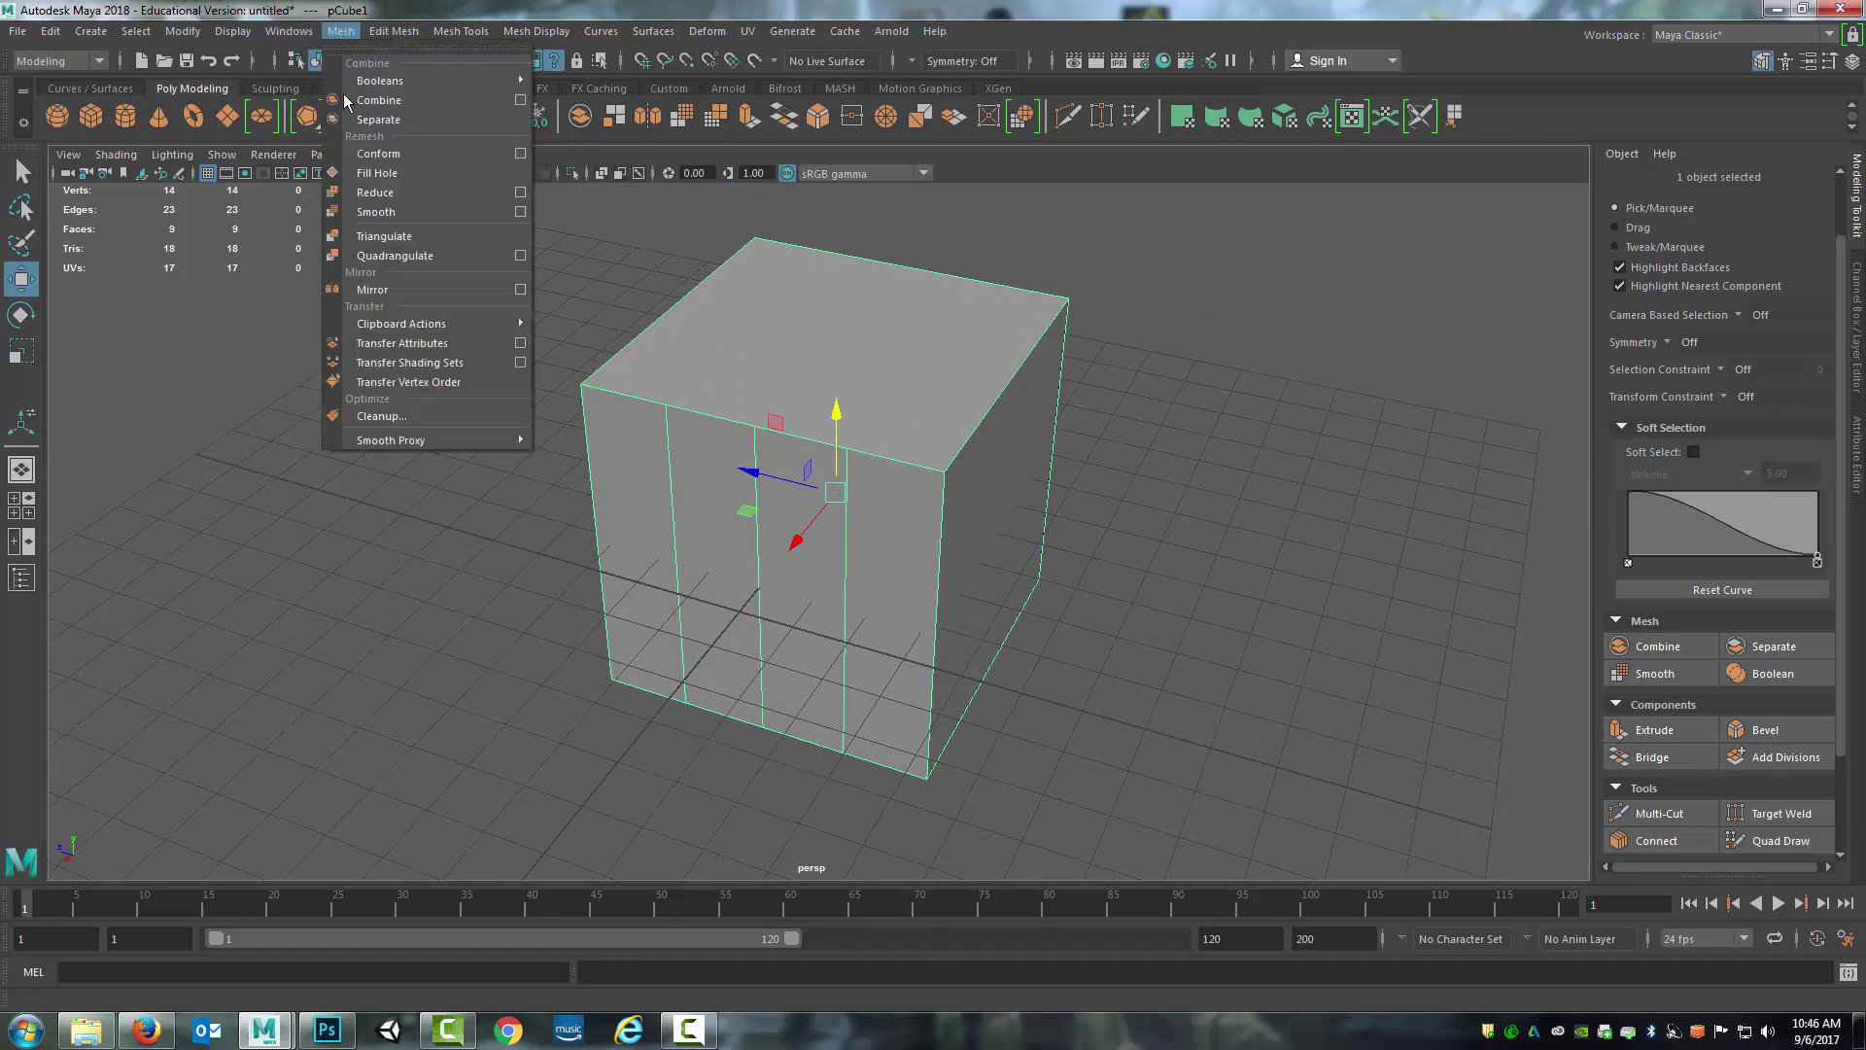
{"action": "left_click", "coordinate": [384, 418]}
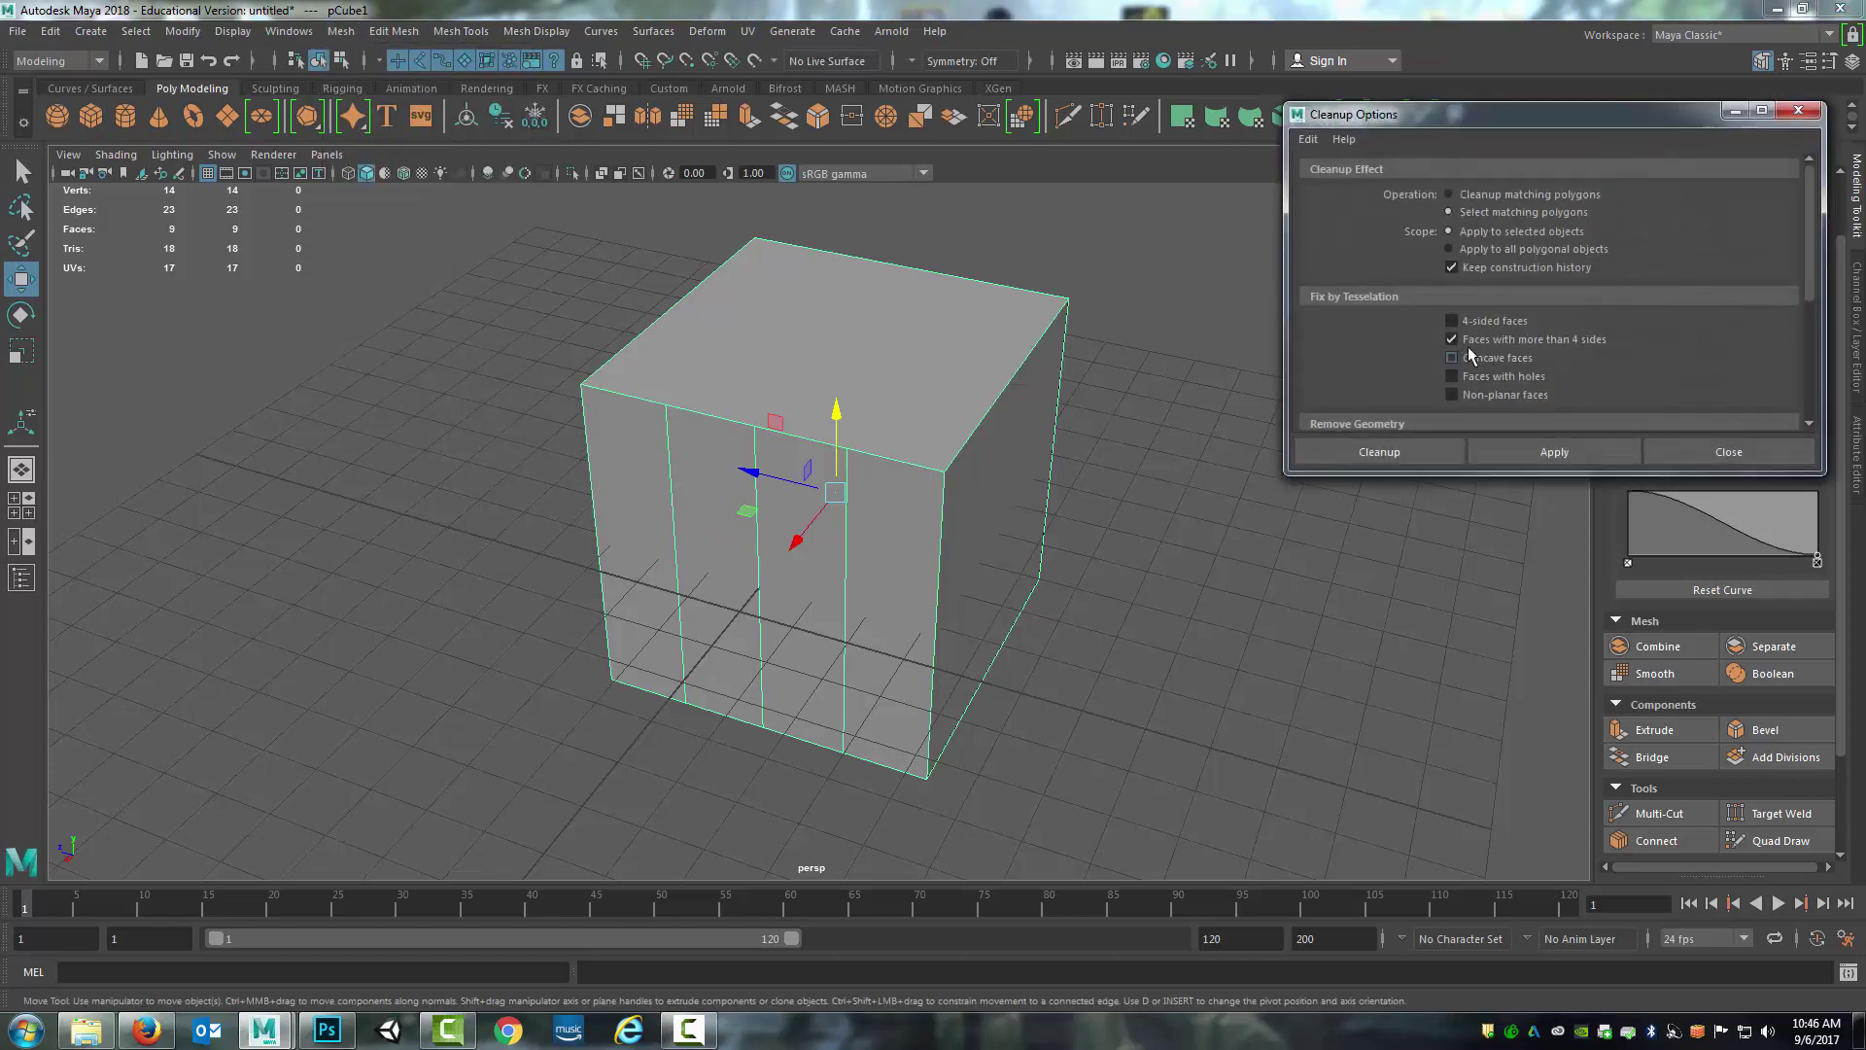
{"action": "left_click", "coordinate": [1518, 456]}
{"action": "left_click_drag", "start_coordinate": [934, 654], "coordinate": [953, 445], "text": "alt"}
{"action": "left_click", "coordinate": [943, 603]}
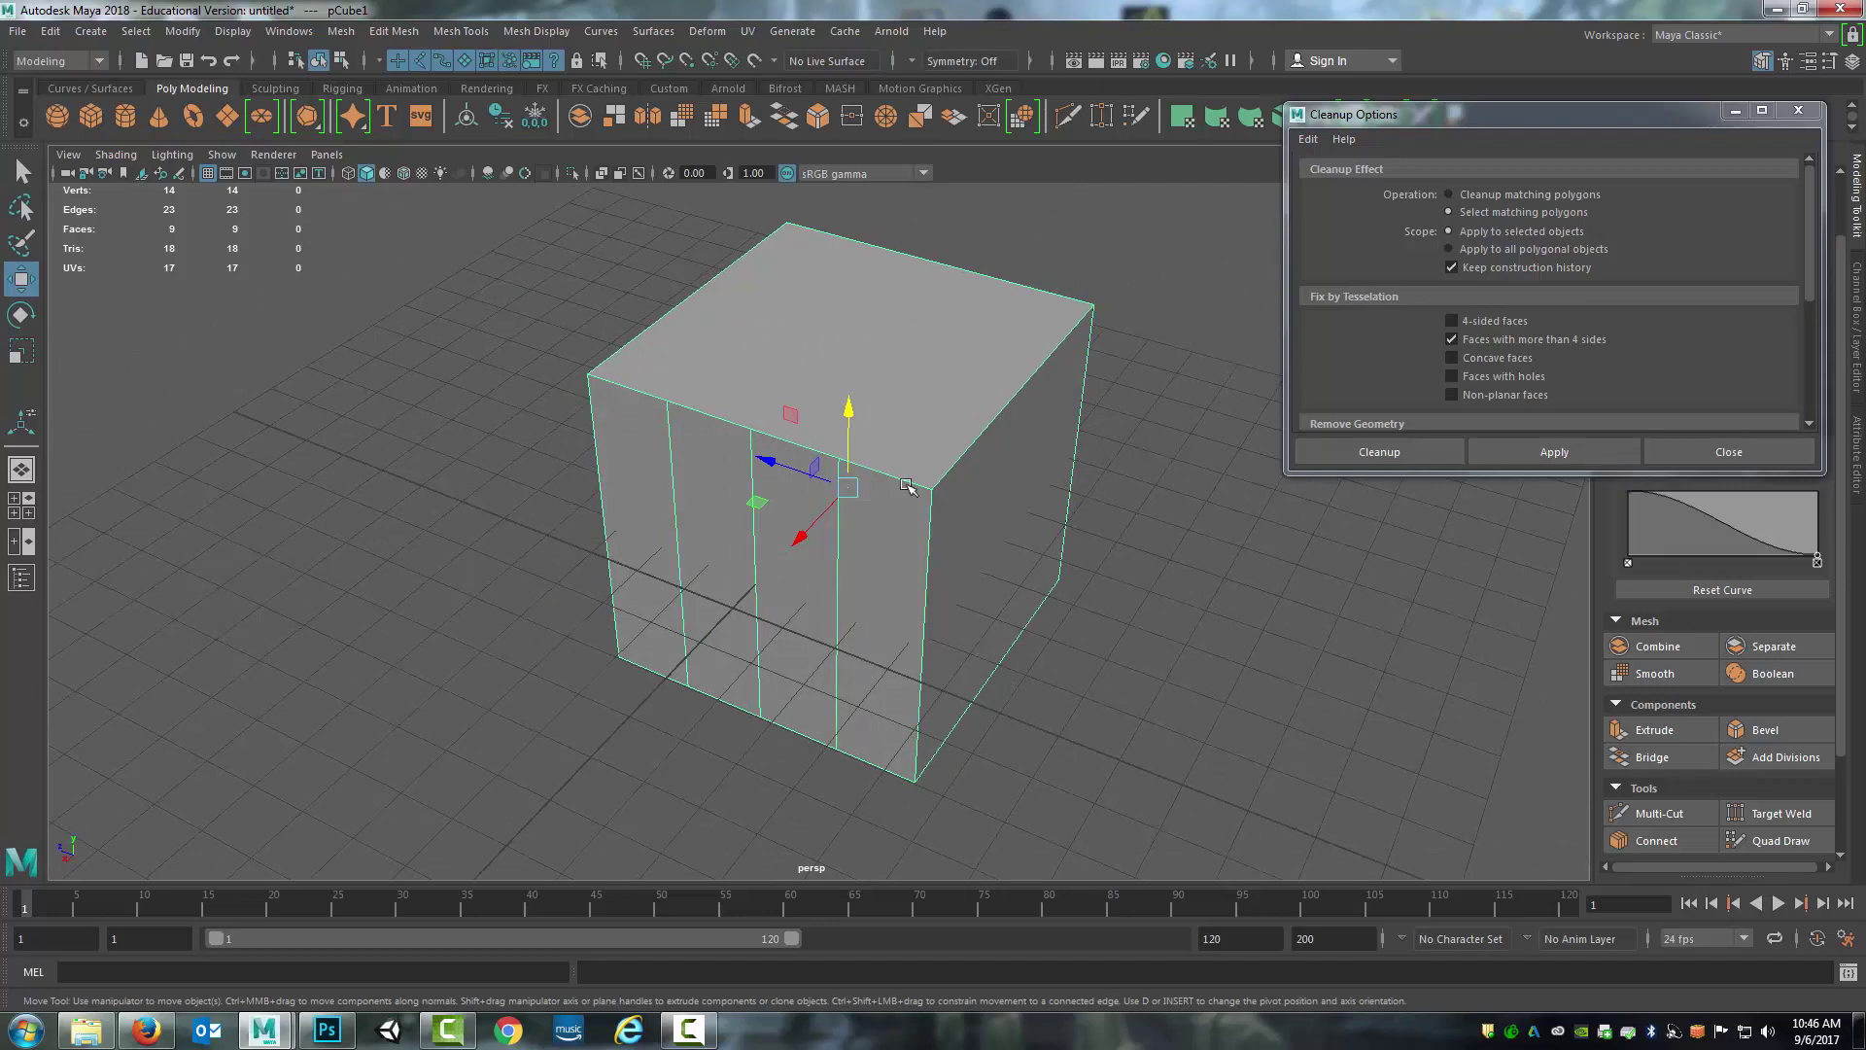
{"action": "left_click_drag", "start_coordinate": [960, 391], "coordinate": [933, 717], "text": "alt"}
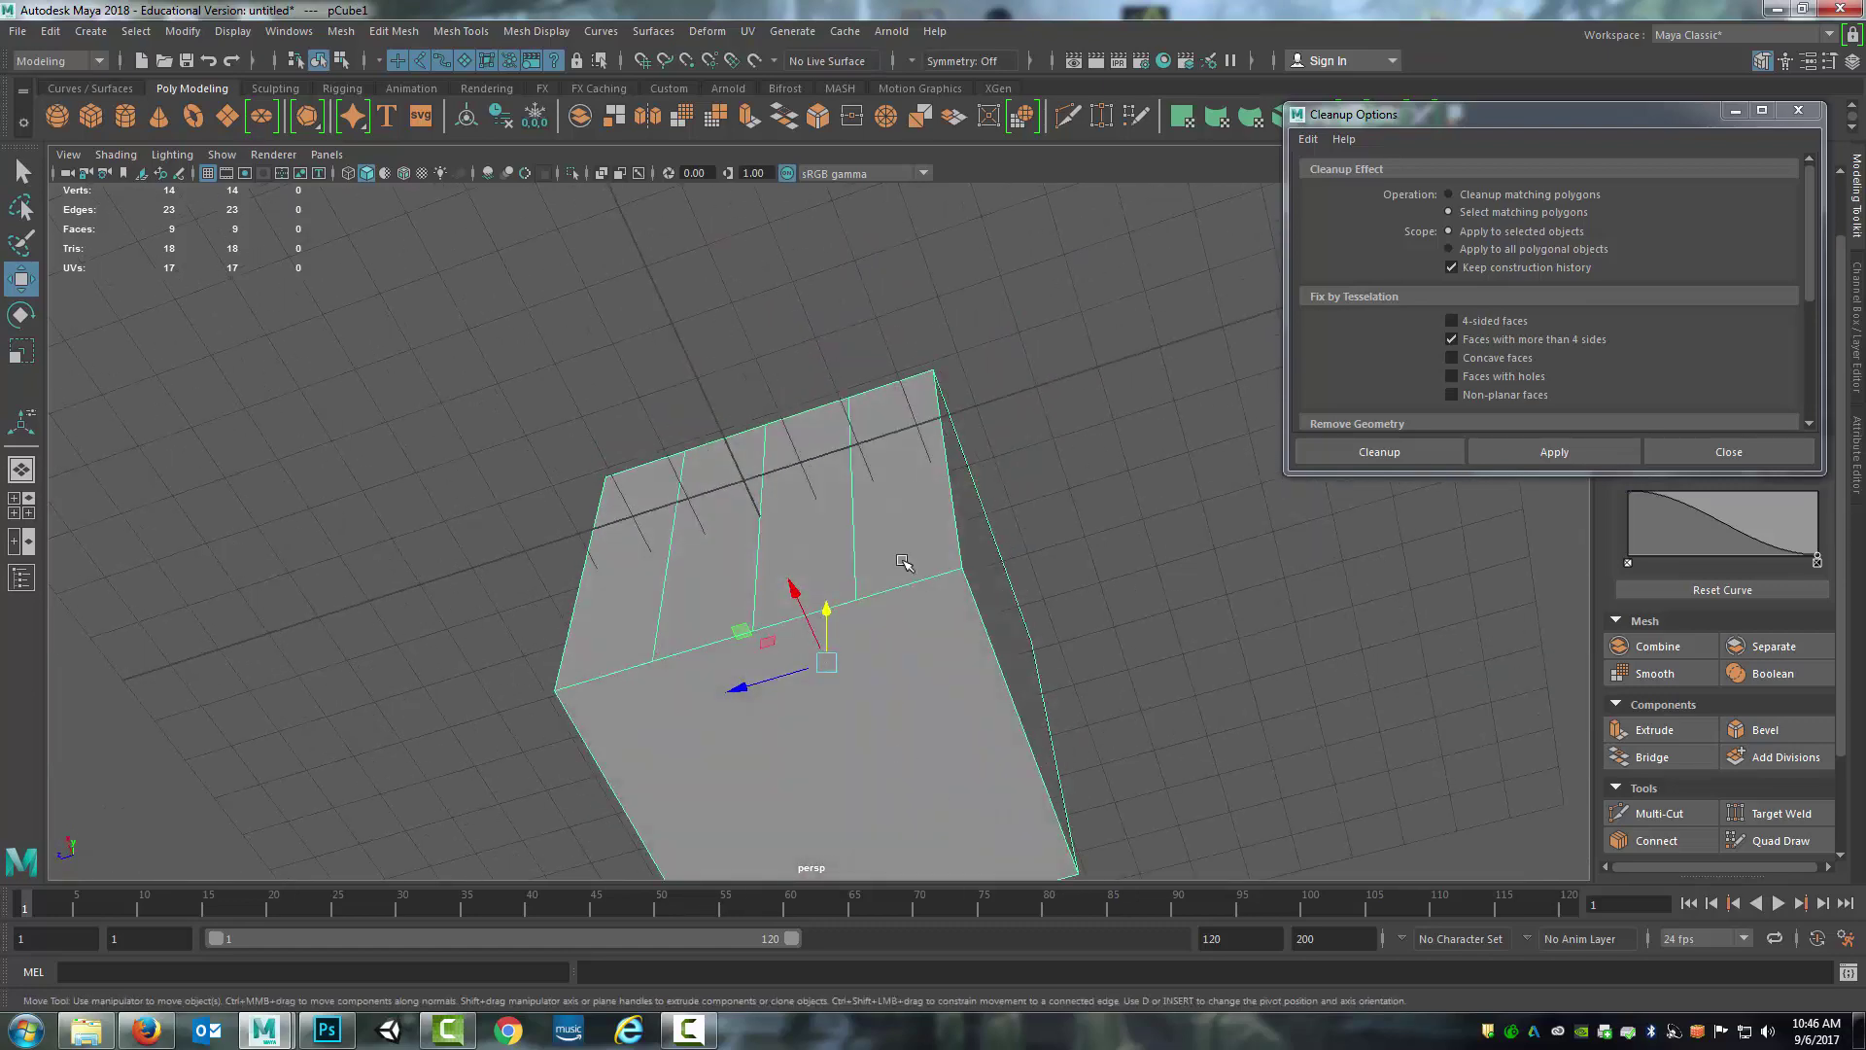
{"action": "left_click_drag", "start_coordinate": [903, 562], "coordinate": [925, 516], "text": "alt"}
{"action": "left_click", "coordinate": [1692, 449]}
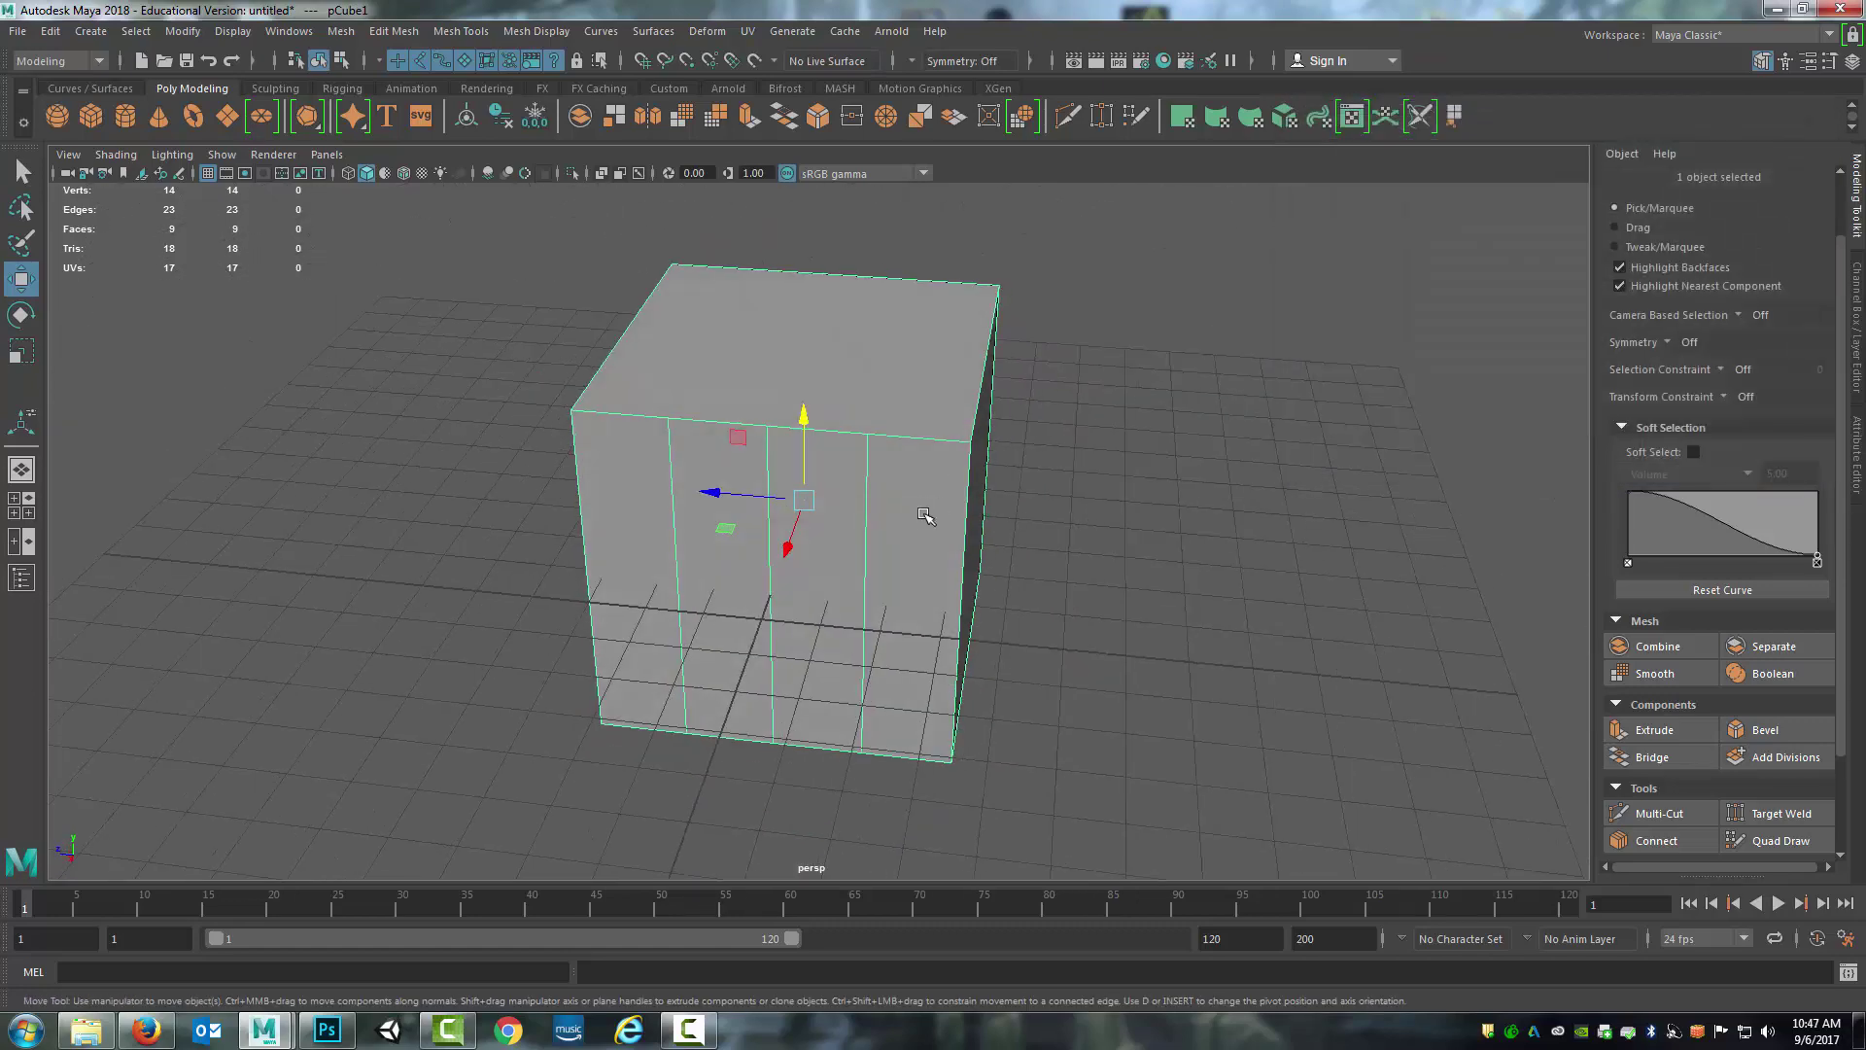
Delete all four vertical strip faces of the divided side to reopen the cube
{"action": "left_click_drag", "start_coordinate": [749, 531], "coordinate": [837, 534], "text": "alt"}
{"action": "right_click_drag", "start_coordinate": [837, 533], "coordinate": [840, 606]}
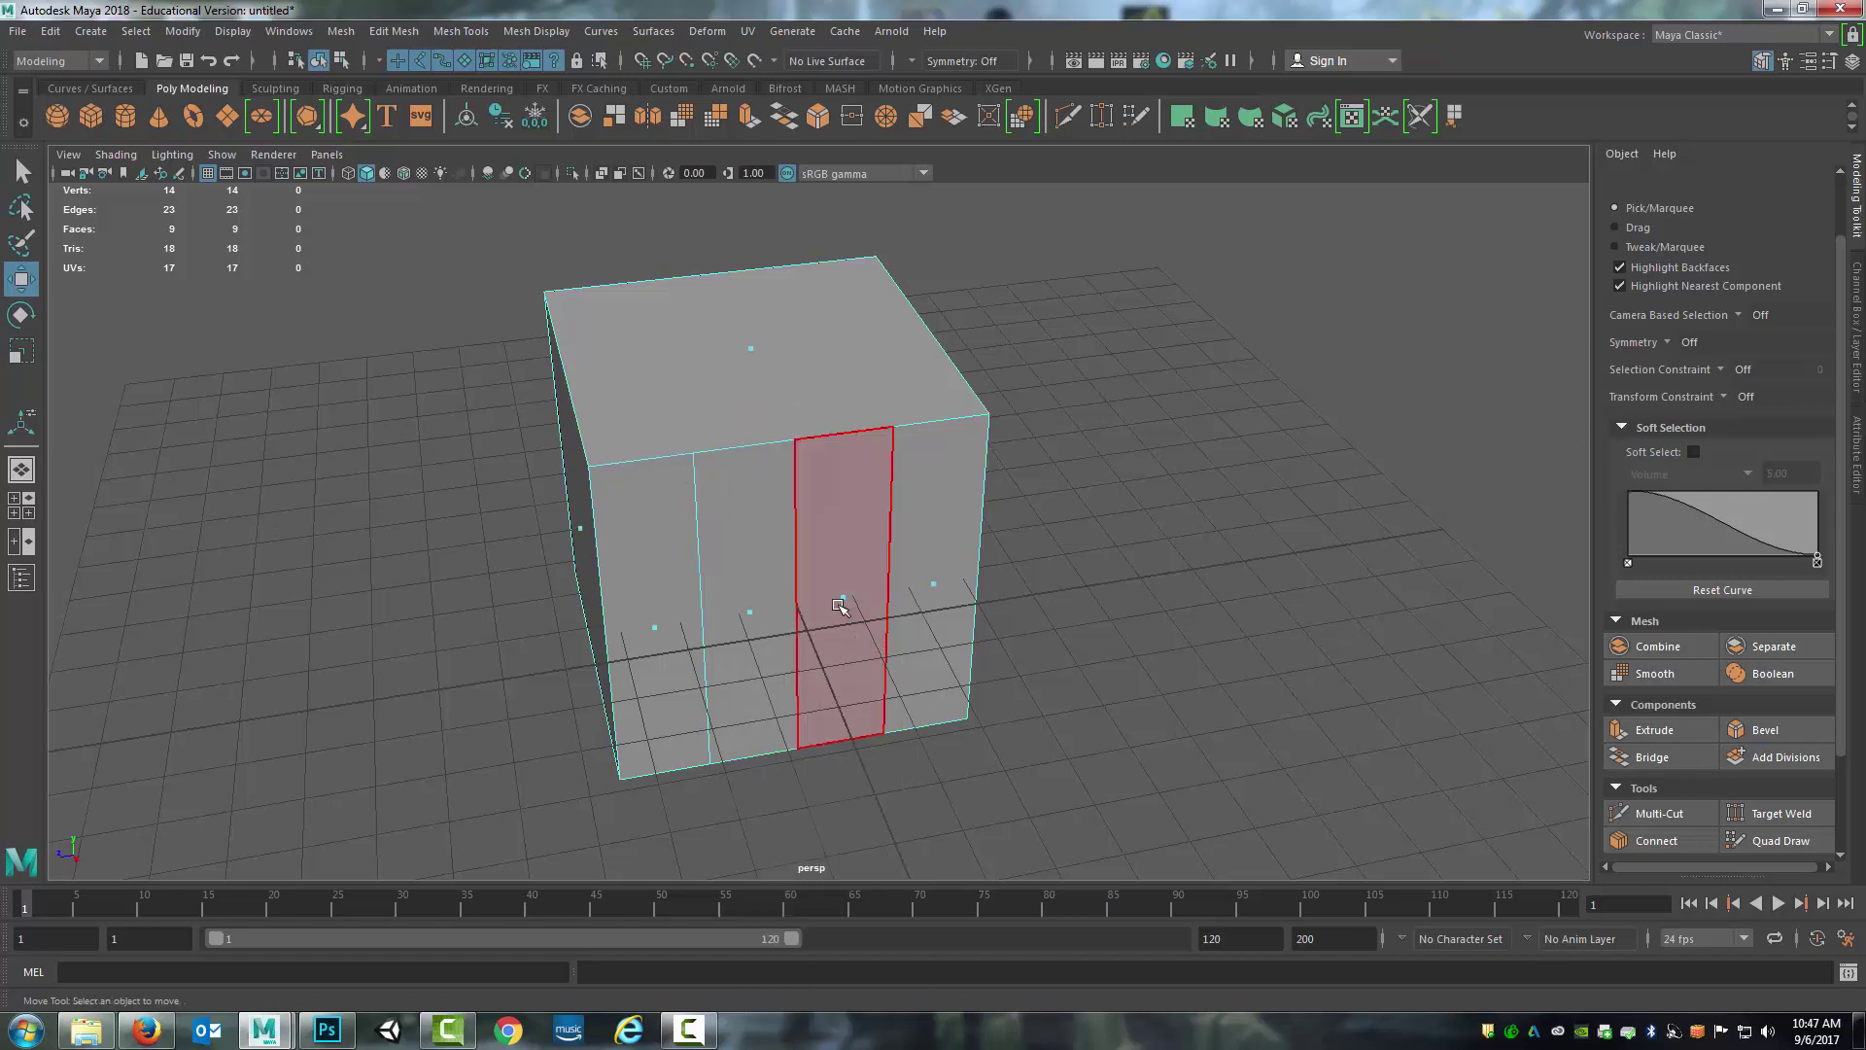
{"action": "left_click", "coordinate": [844, 605]}
{"action": "key", "text": "Delete"}
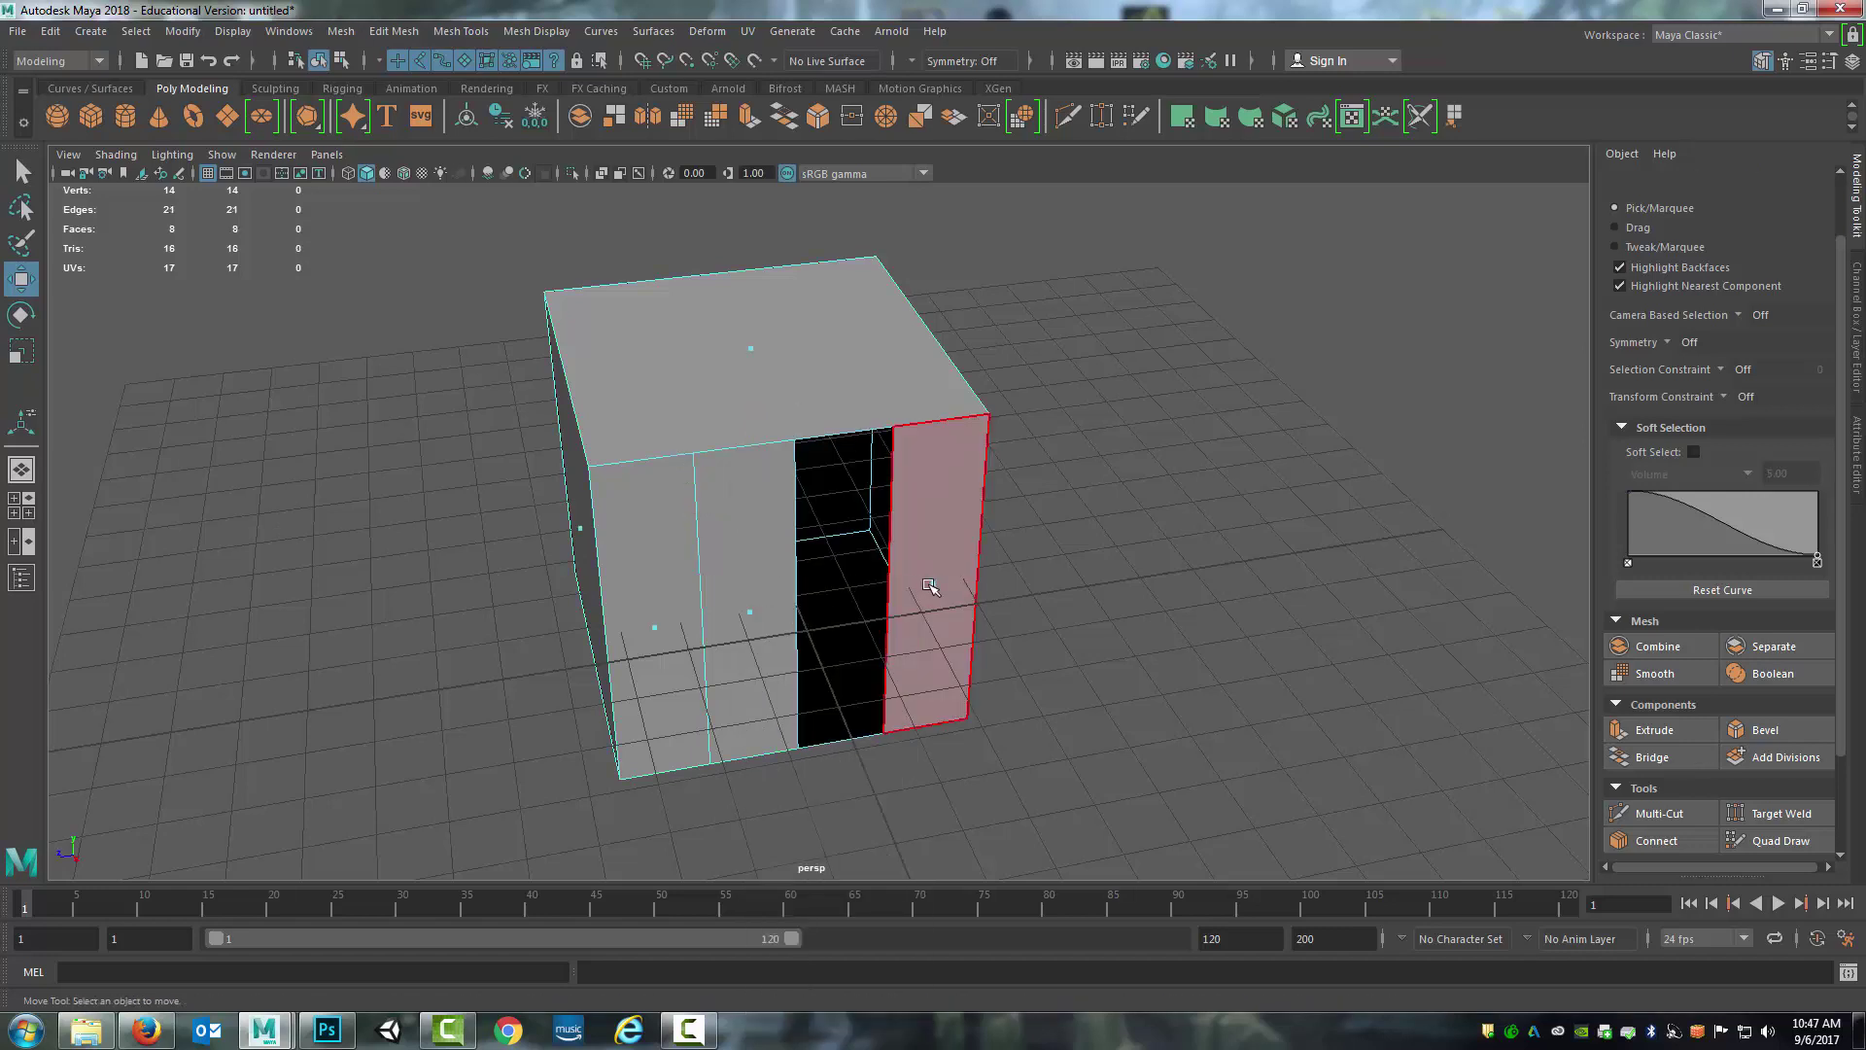
{"action": "left_click", "coordinate": [934, 586]}
{"action": "key", "text": "Delete"}
{"action": "left_click", "coordinate": [739, 603]}
{"action": "key", "text": "Delete"}
{"action": "left_click", "coordinate": [646, 630]}
{"action": "key", "text": "Delete"}
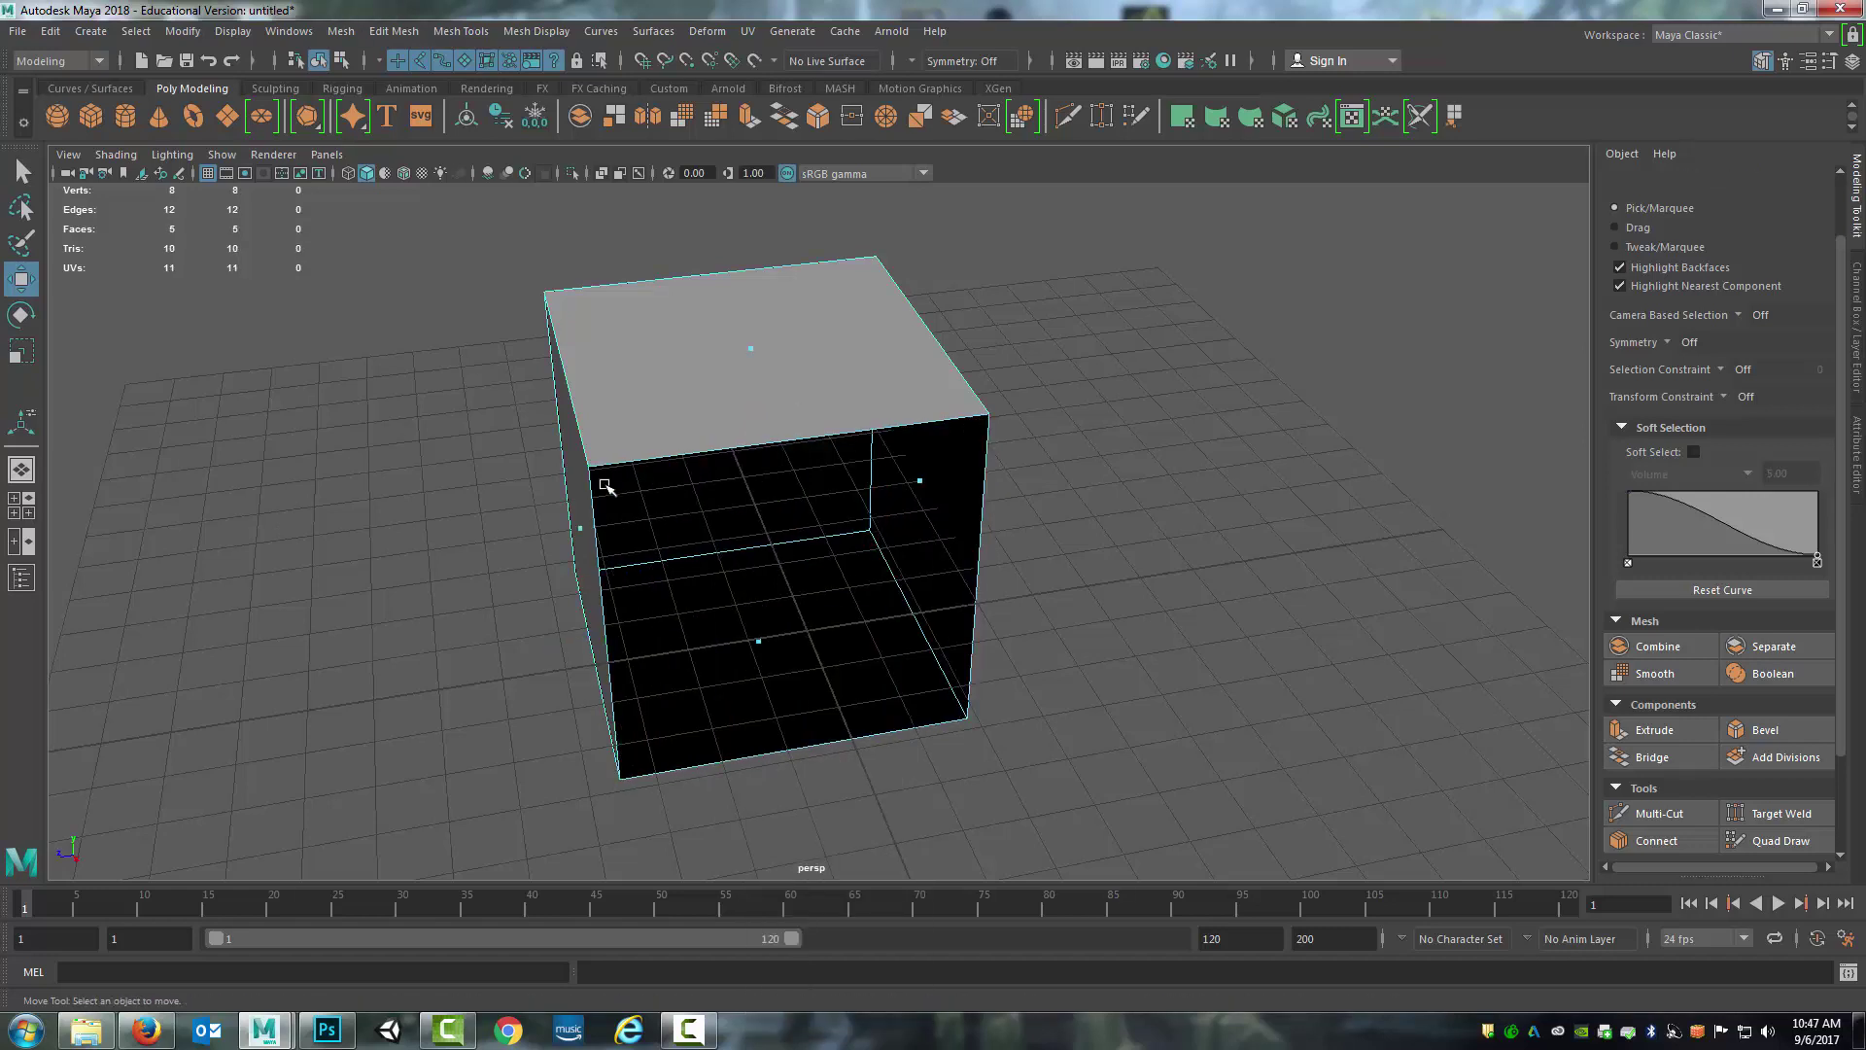
Bridge the cube's open side between its two opposite vertical border edges without divisions
{"action": "right_click_drag", "start_coordinate": [797, 578], "coordinate": [791, 428]}
{"action": "left_click", "coordinate": [594, 561]}
{"action": "left_click", "coordinate": [982, 537], "text": "shift"}
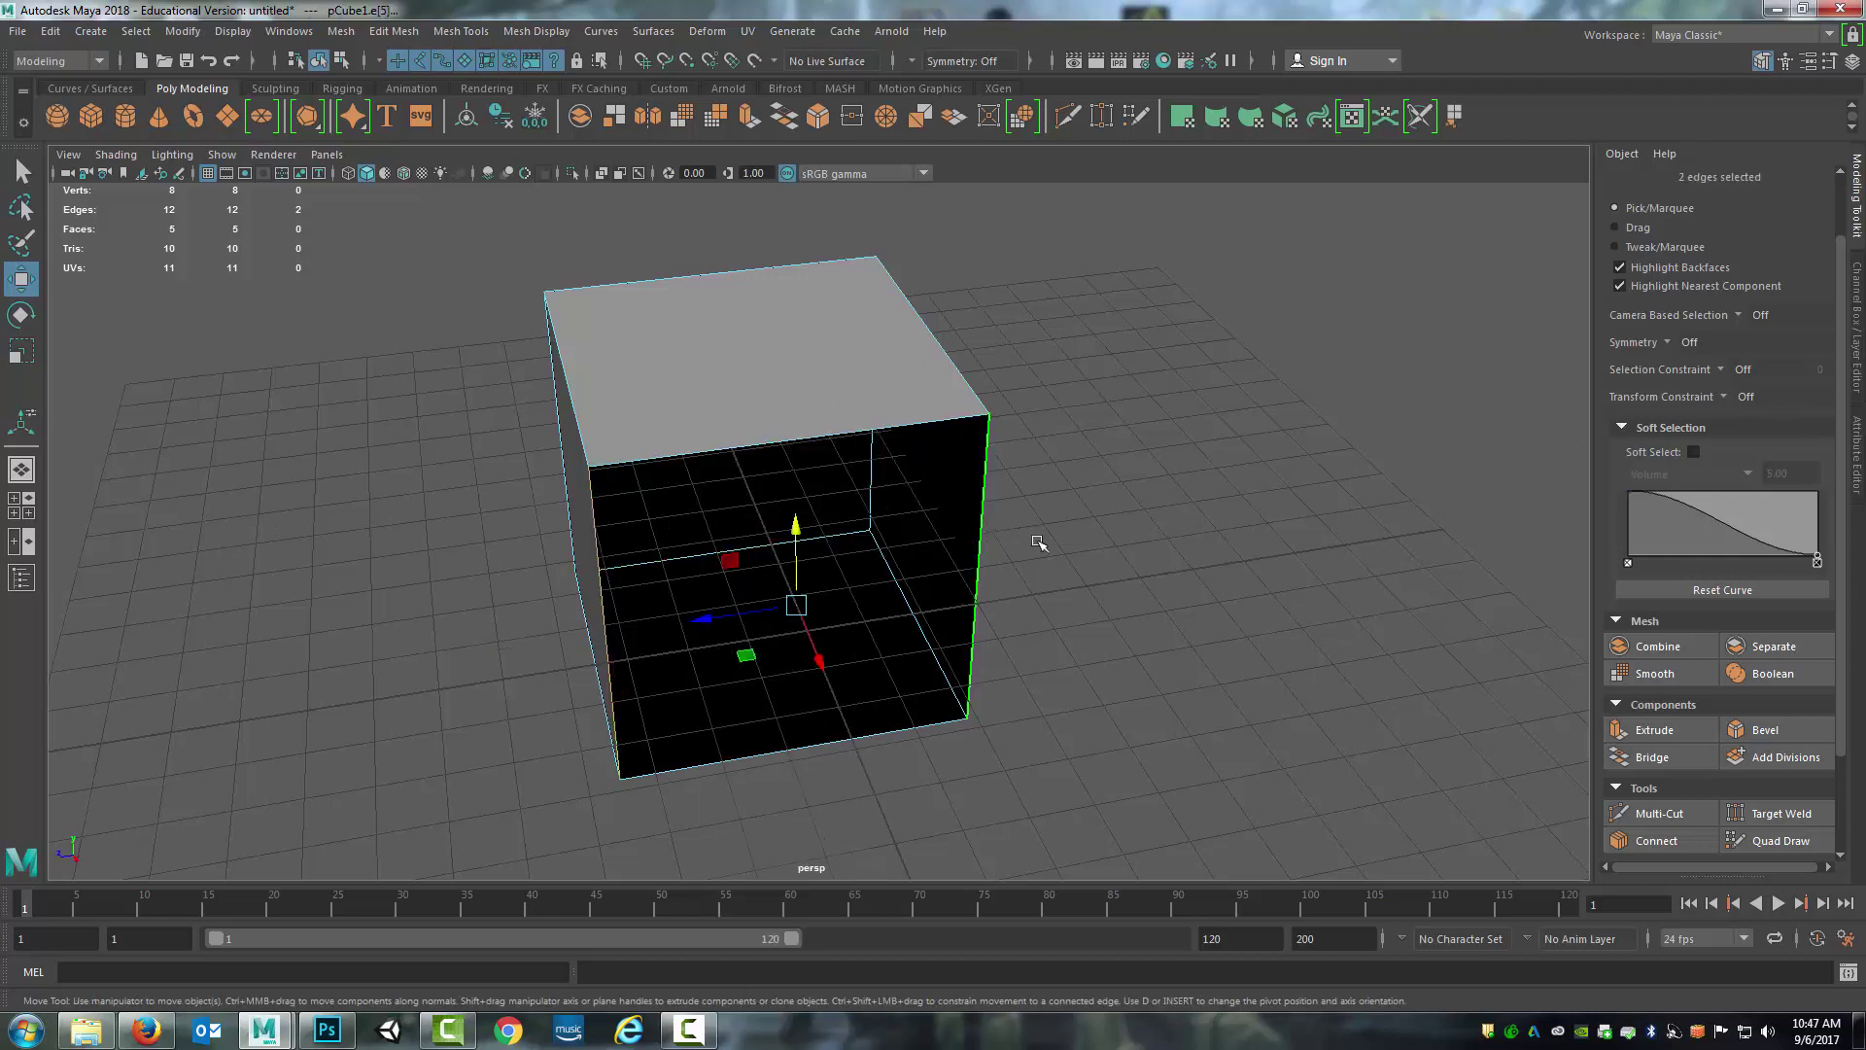
{"action": "left_click", "coordinate": [1652, 756]}
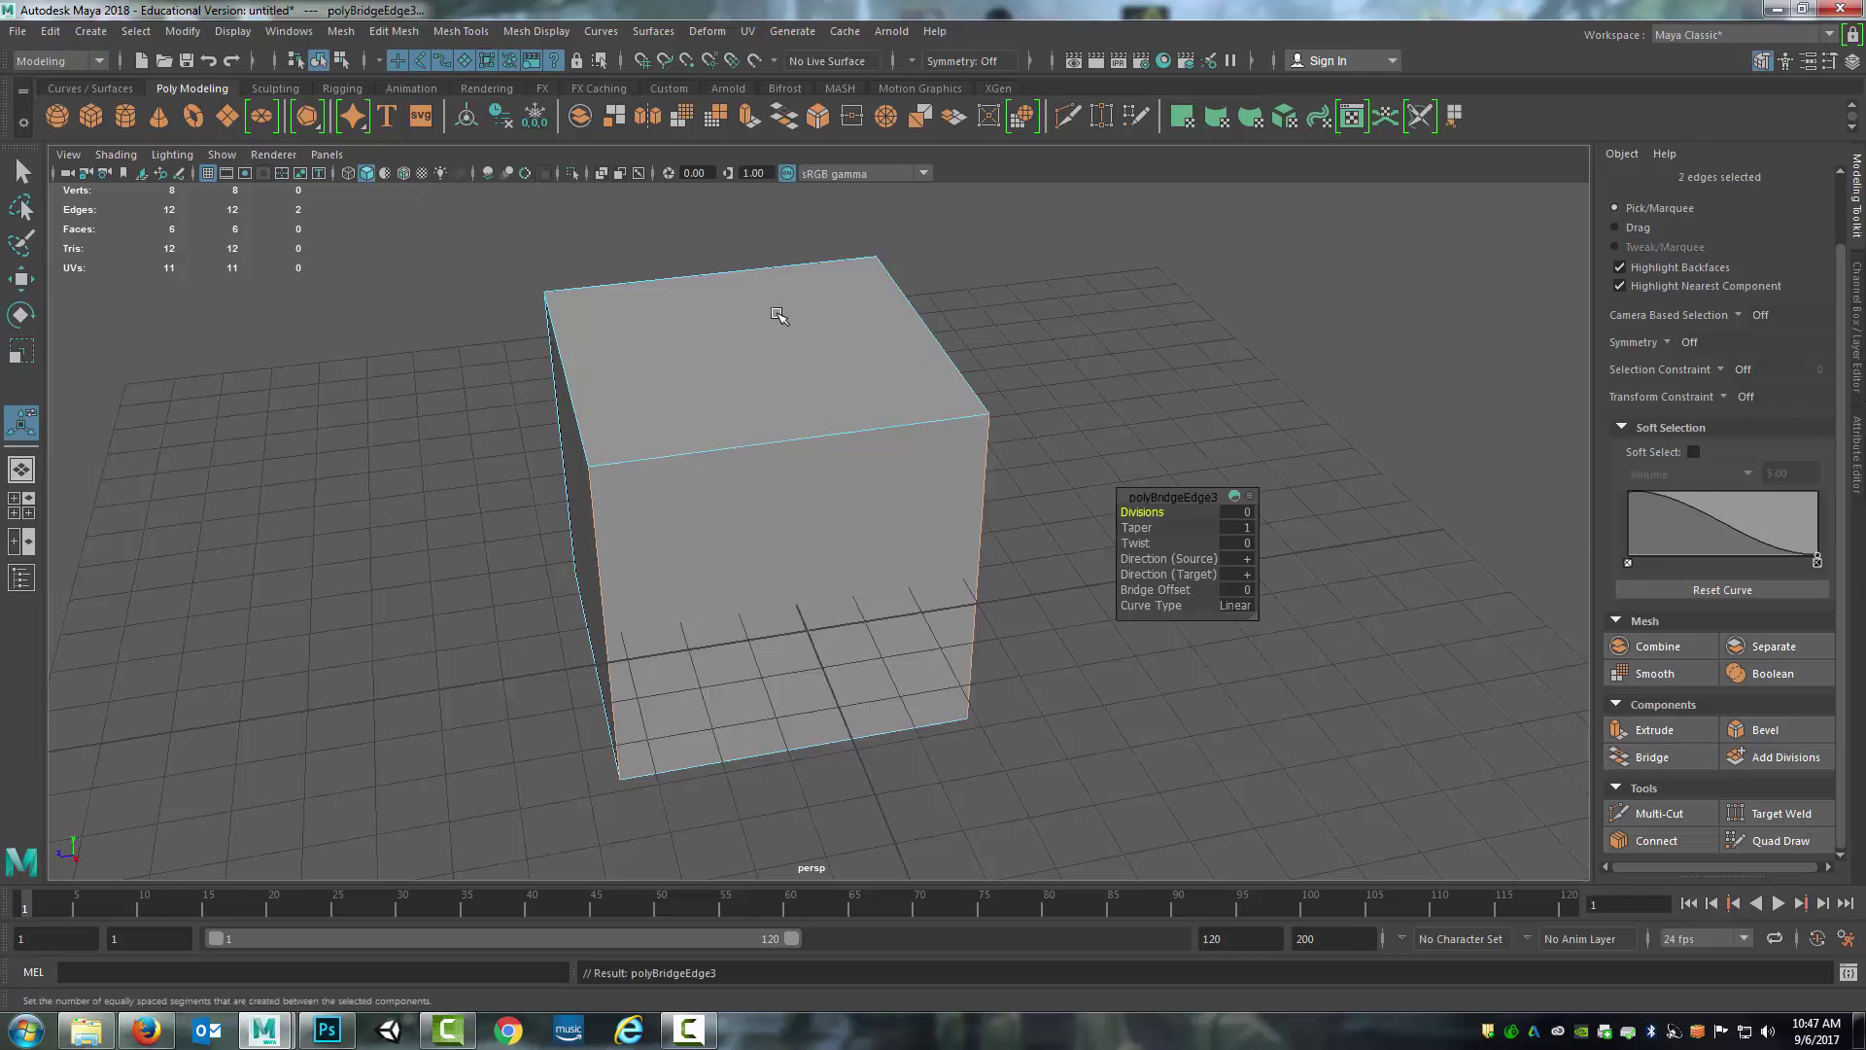
{"action": "left_click_drag", "start_coordinate": [775, 312], "coordinate": [1043, 416], "text": "alt"}
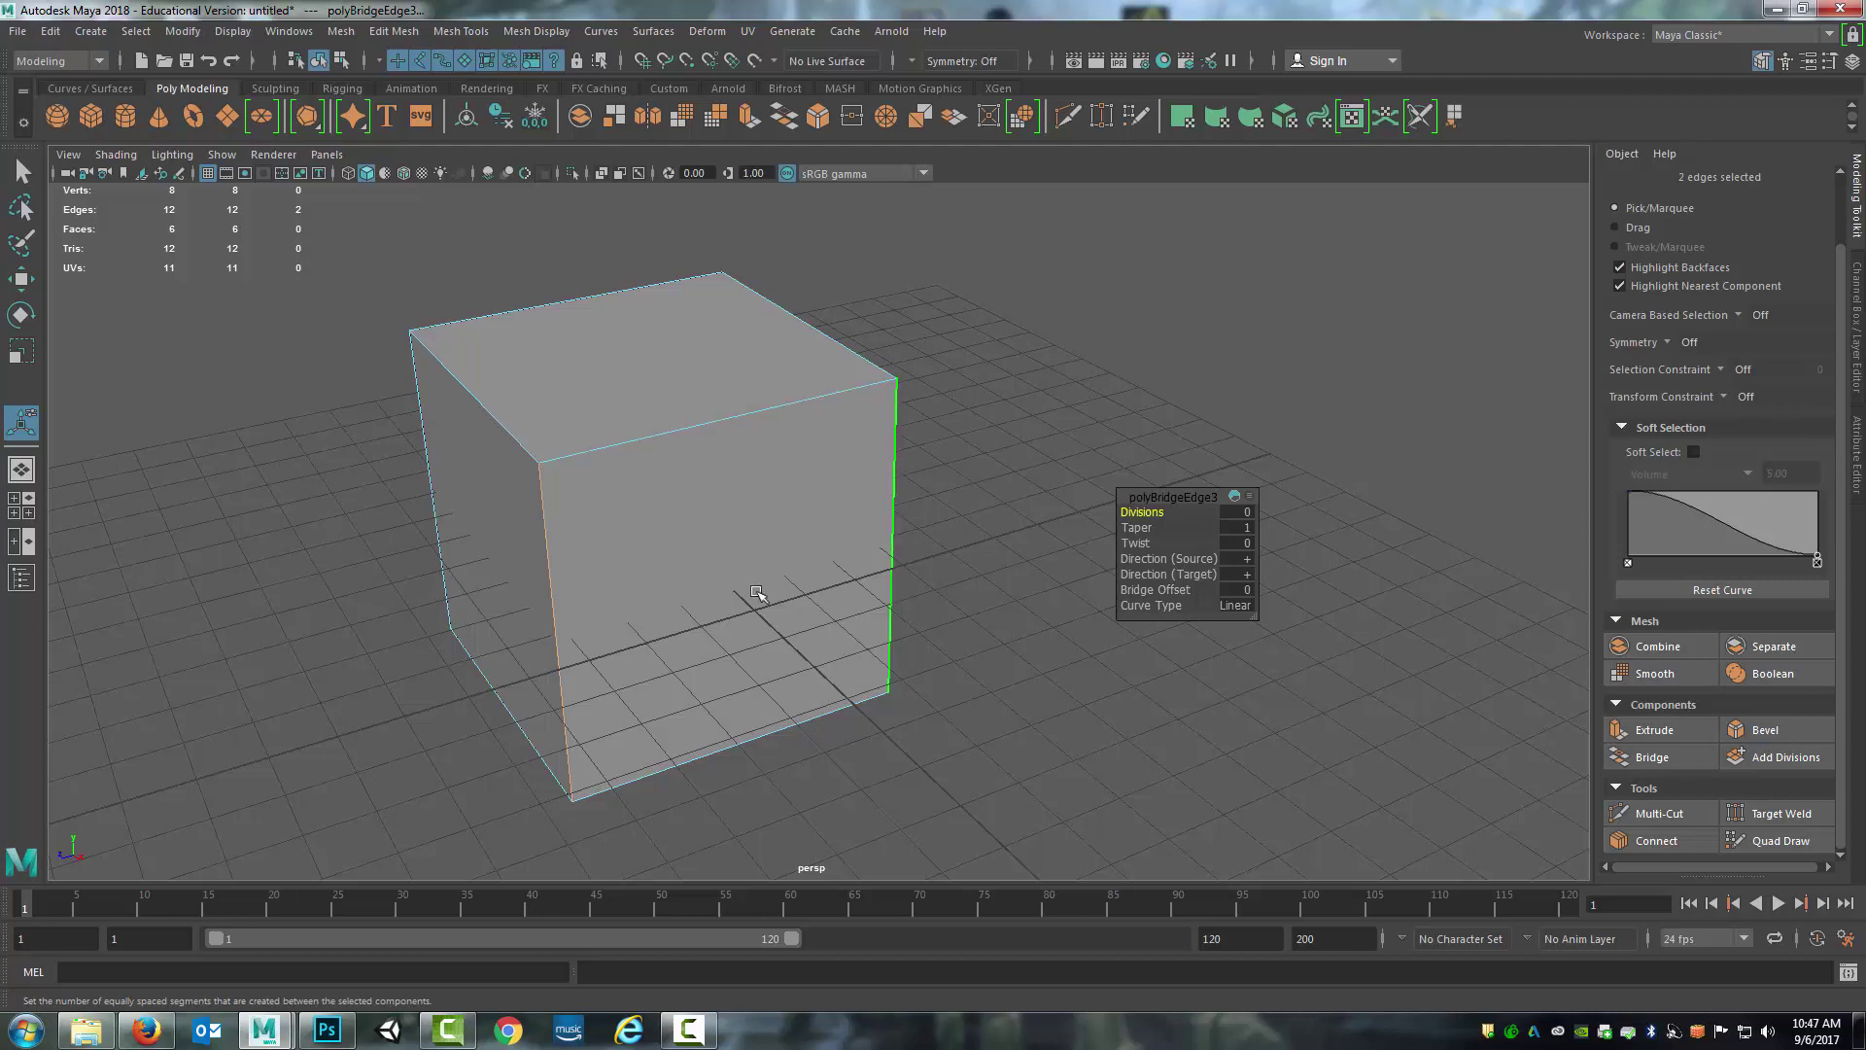
{"action": "mouse_move", "coordinate": [970, 563]}
{"action": "left_mouse_down", "text": "alt"}
{"action": "mouse_move", "coordinate": [999, 591]}
{"action": "mouse_move", "coordinate": [949, 554]}
{"action": "left_mouse_up", "text": "alt"}
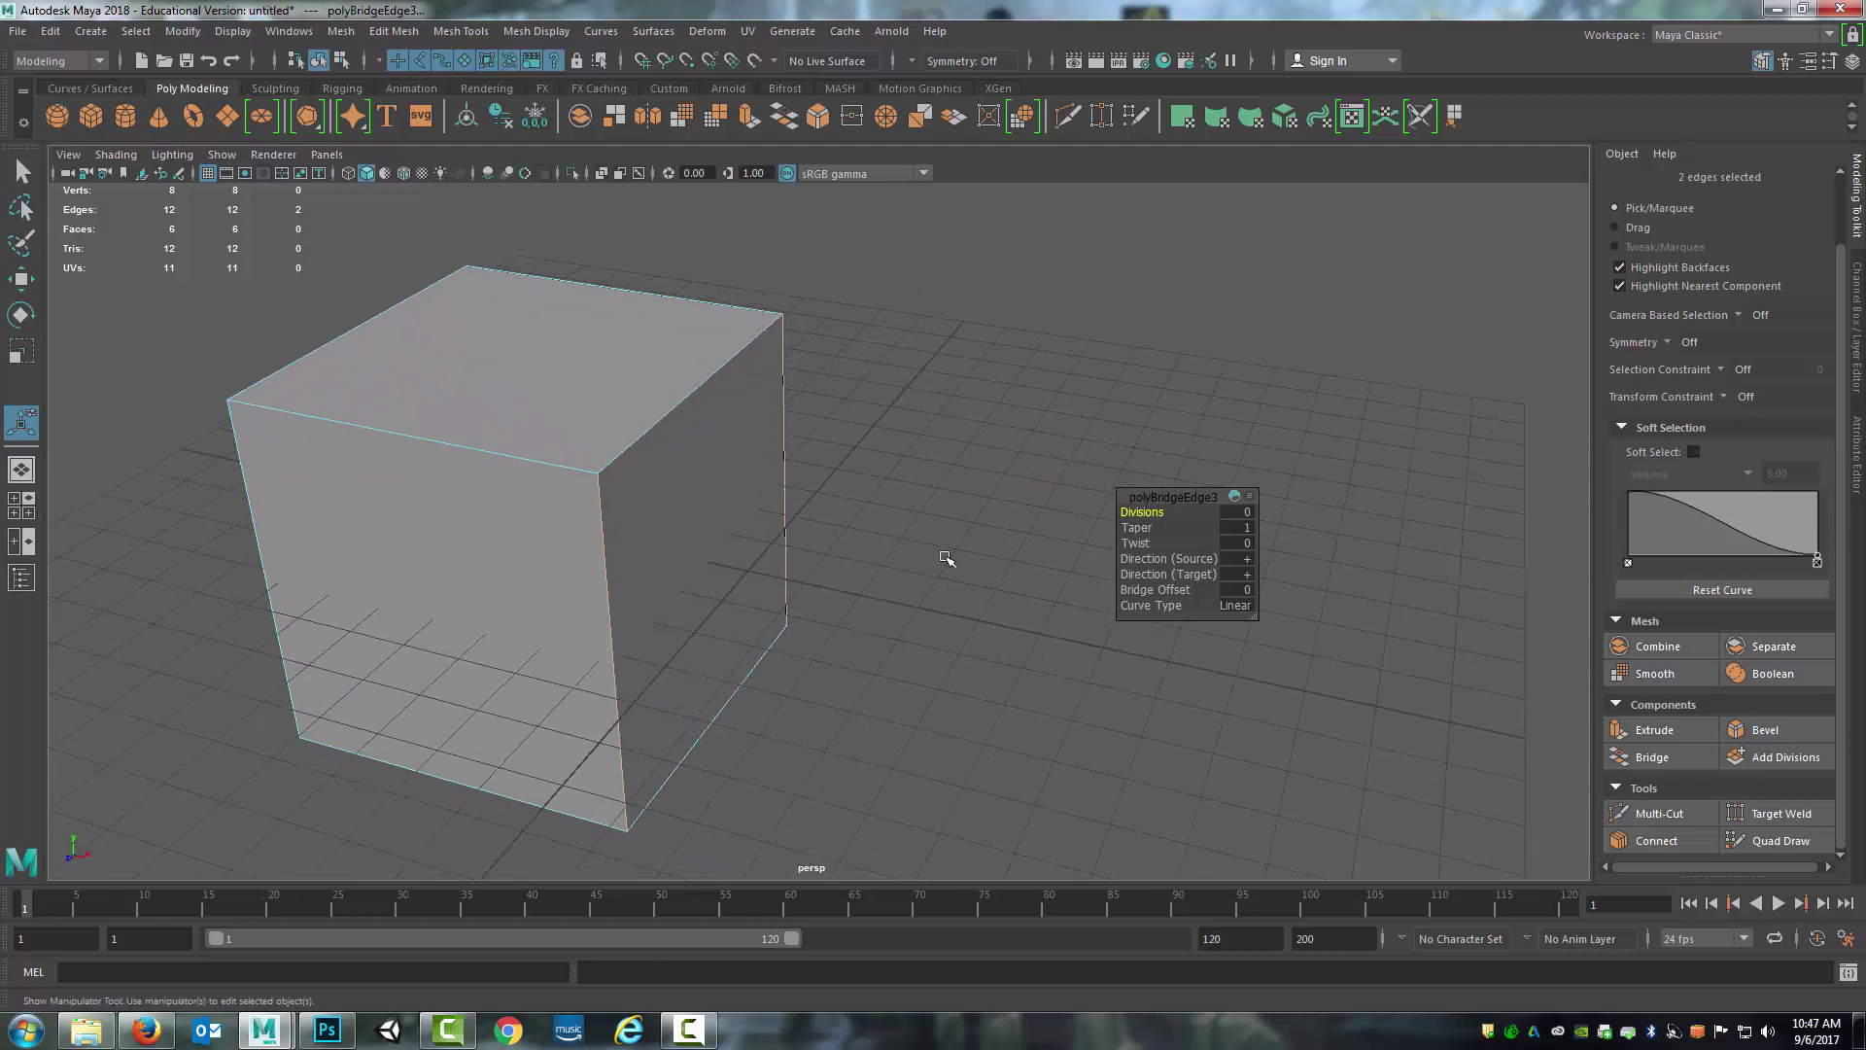
Delete the newly bridged side face to open the cube again
{"action": "right_click_drag", "start_coordinate": [950, 554], "coordinate": [854, 574], "text": "alt"}
{"action": "key", "text": "q"}
{"action": "right_click_drag", "start_coordinate": [774, 477], "coordinate": [766, 517]}
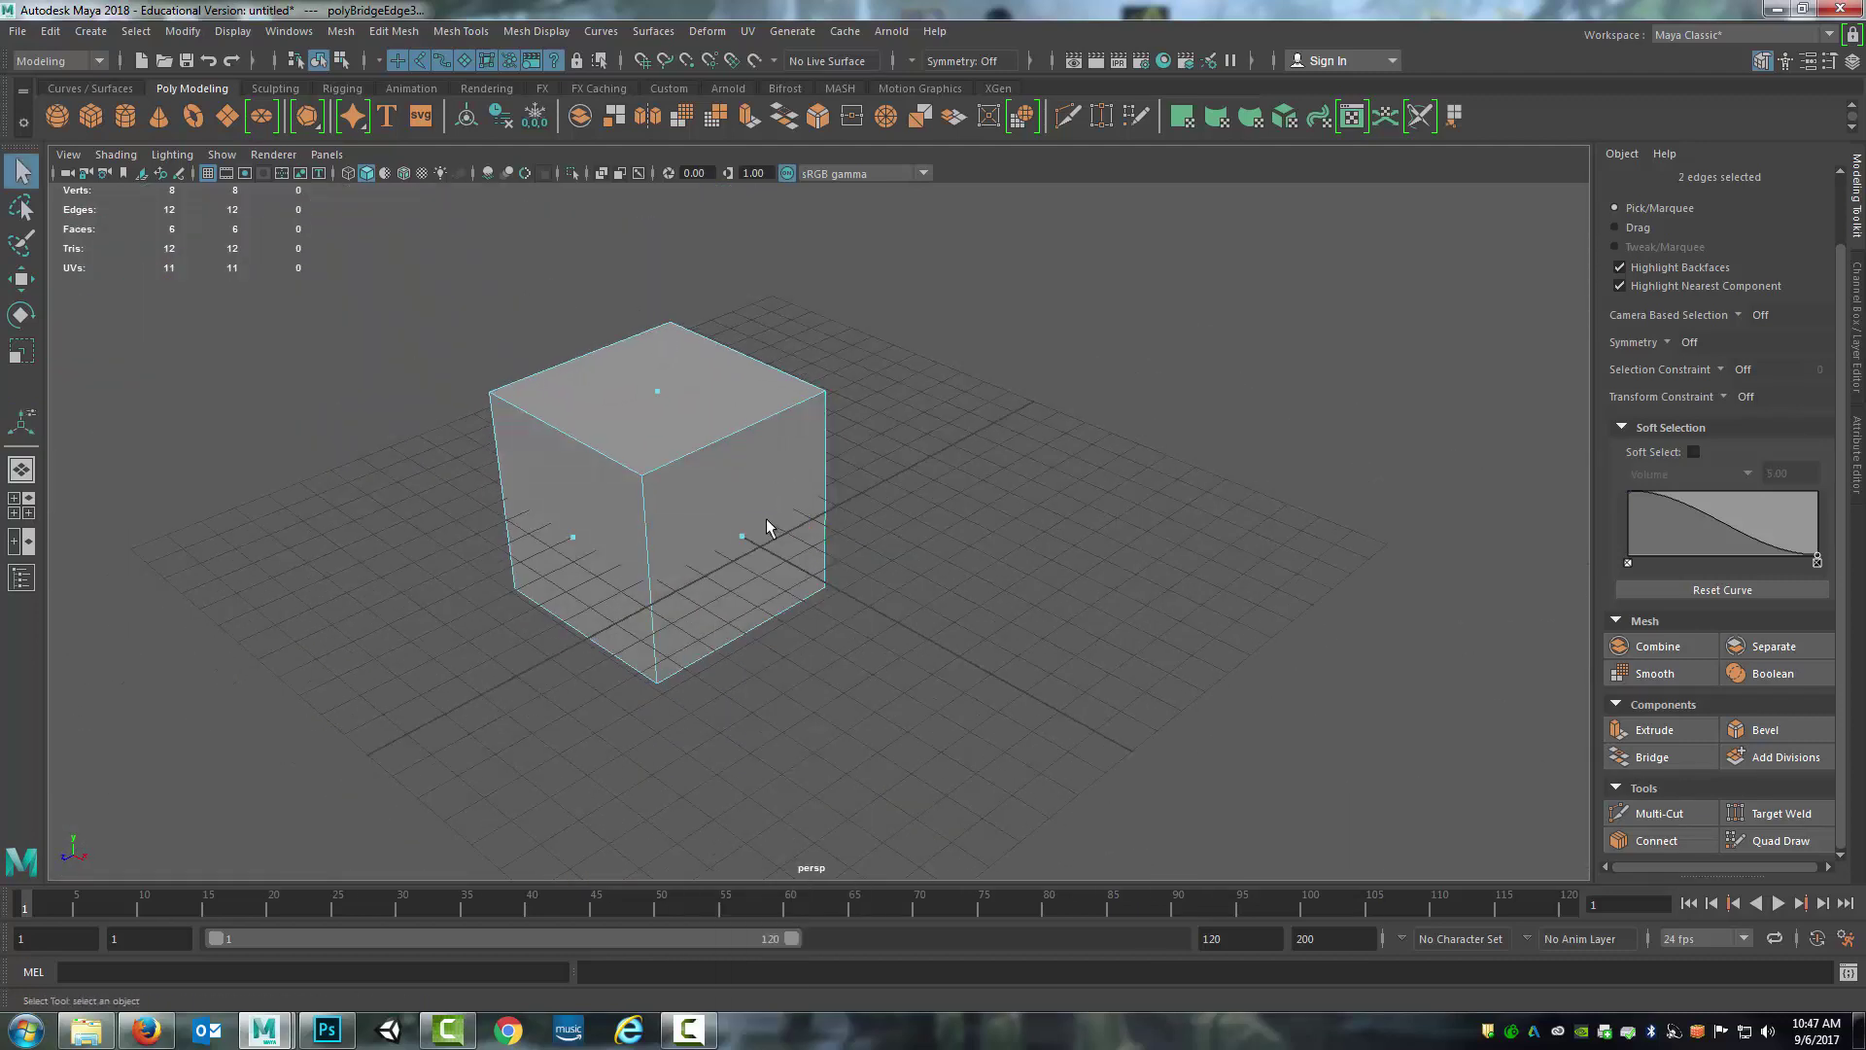
{"action": "left_click", "coordinate": [748, 541]}
{"action": "key", "text": "Delete"}
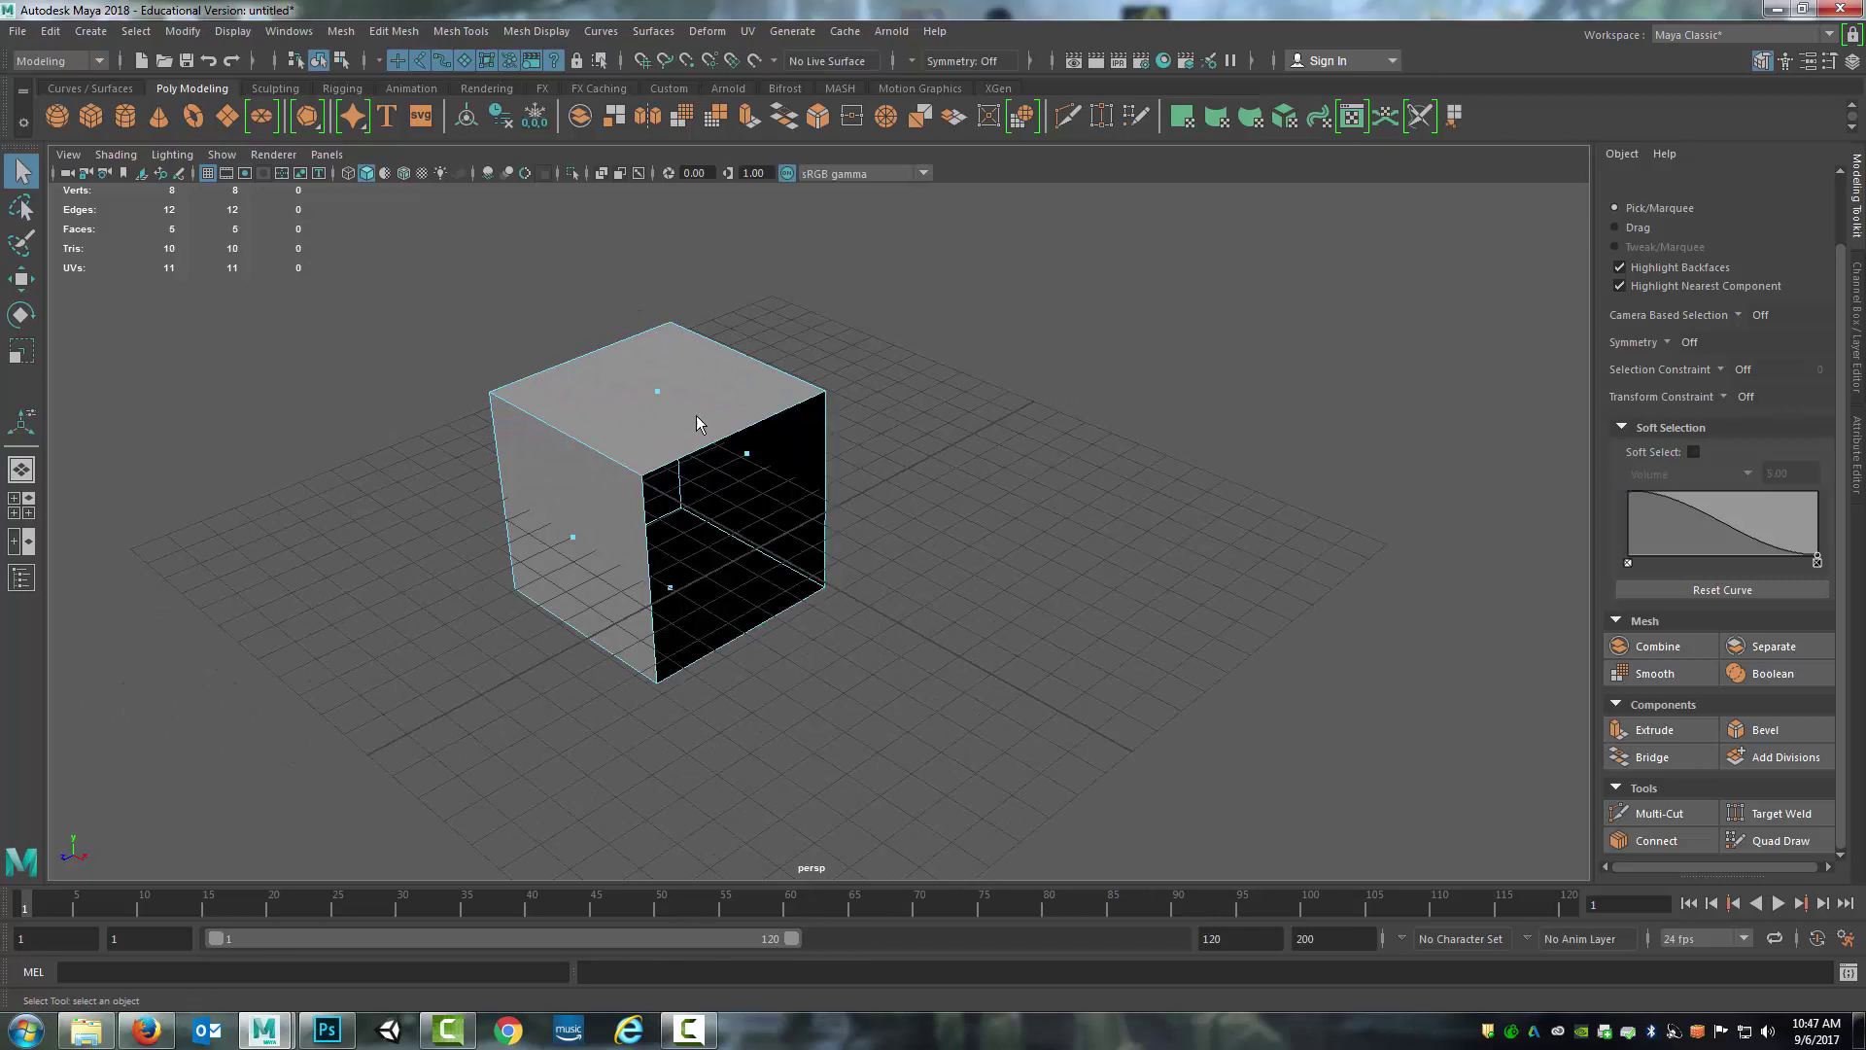
Create a second polygon cube, move it along X away from the first cube's open side, and scale it up
{"action": "right_click_drag", "start_coordinate": [696, 415], "coordinate": [728, 386]}
{"action": "mouse_move", "coordinate": [626, 541]}
{"action": "left_mouse_down", "text": "alt"}
{"action": "mouse_move", "coordinate": [768, 601]}
{"action": "mouse_move", "coordinate": [611, 532]}
{"action": "left_mouse_up", "text": "alt"}
{"action": "key", "text": "w"}
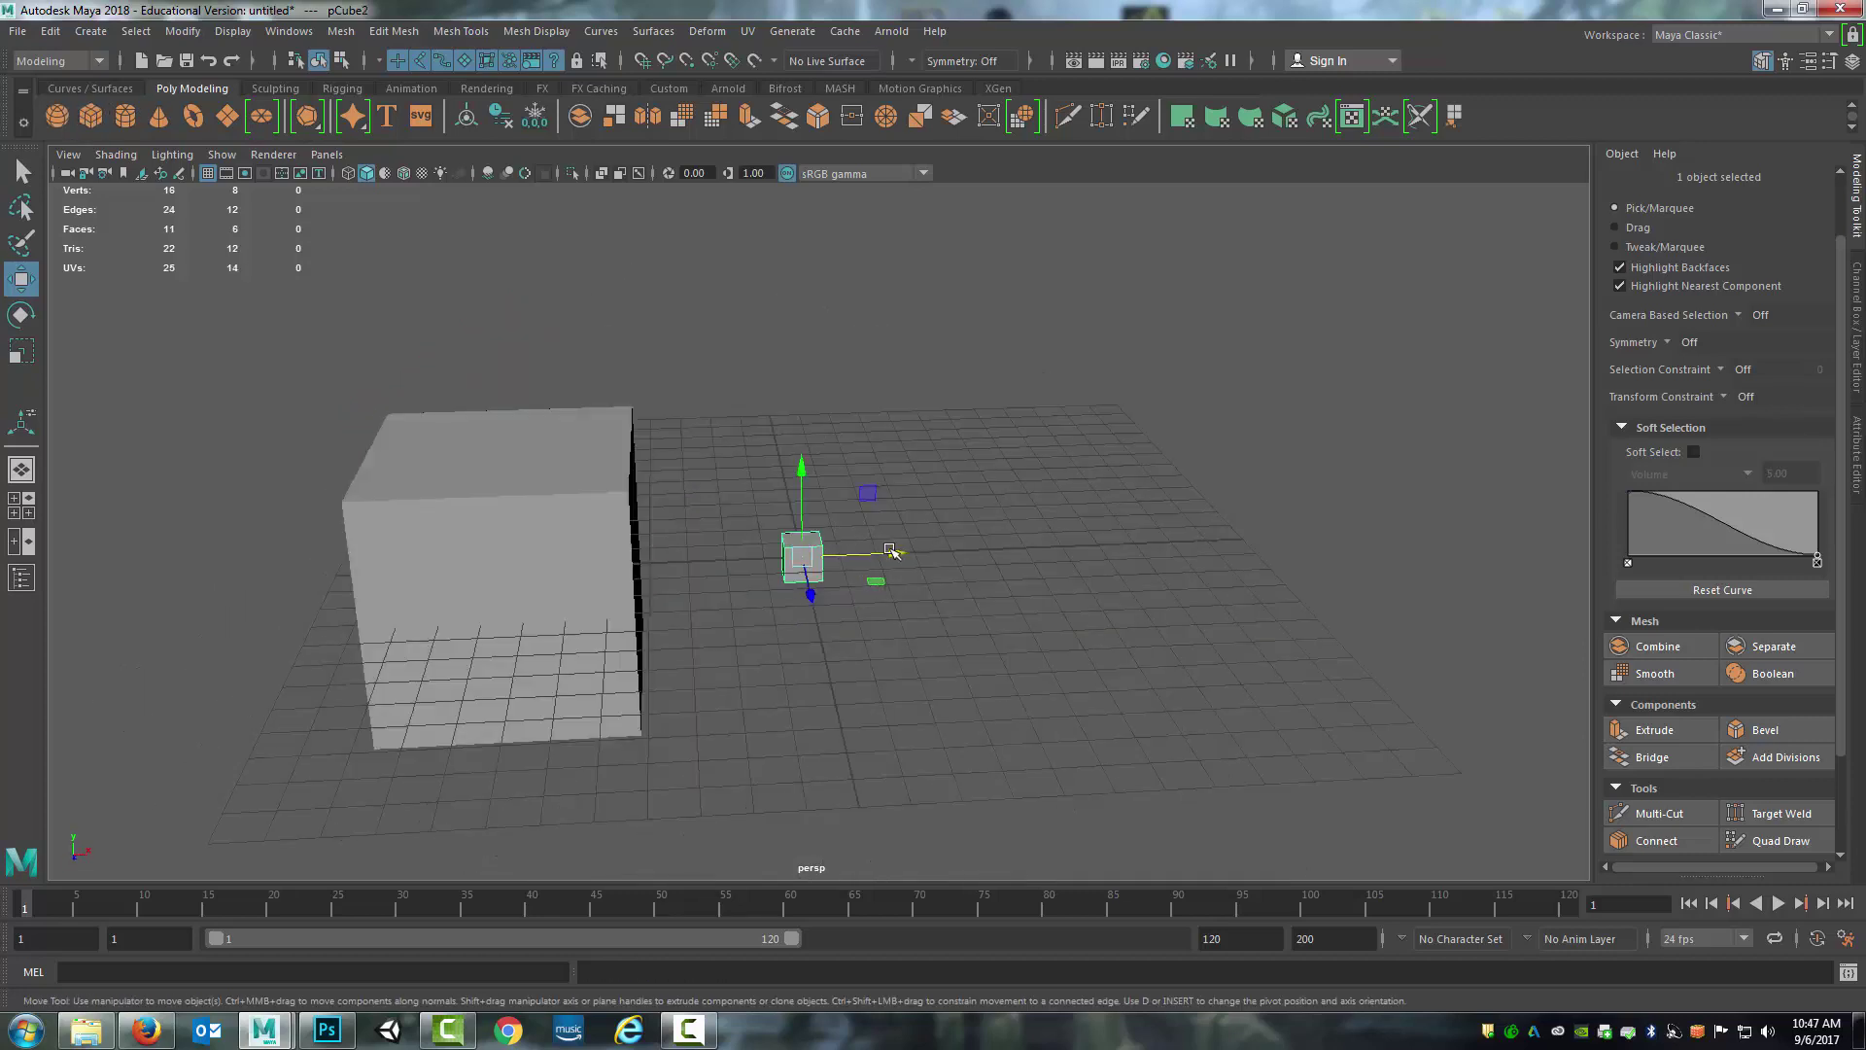
{"action": "left_click_drag", "start_coordinate": [888, 553], "coordinate": [1127, 546]}
{"action": "key", "text": "r"}
Delete the second cube's side face that faces the first cube's opening
{"action": "left_click_drag", "start_coordinate": [1011, 559], "coordinate": [958, 495], "text": "alt"}
{"action": "right_click_drag", "start_coordinate": [959, 496], "coordinate": [954, 537]}
{"action": "left_click", "coordinate": [941, 537]}
{"action": "key", "text": "Delete"}
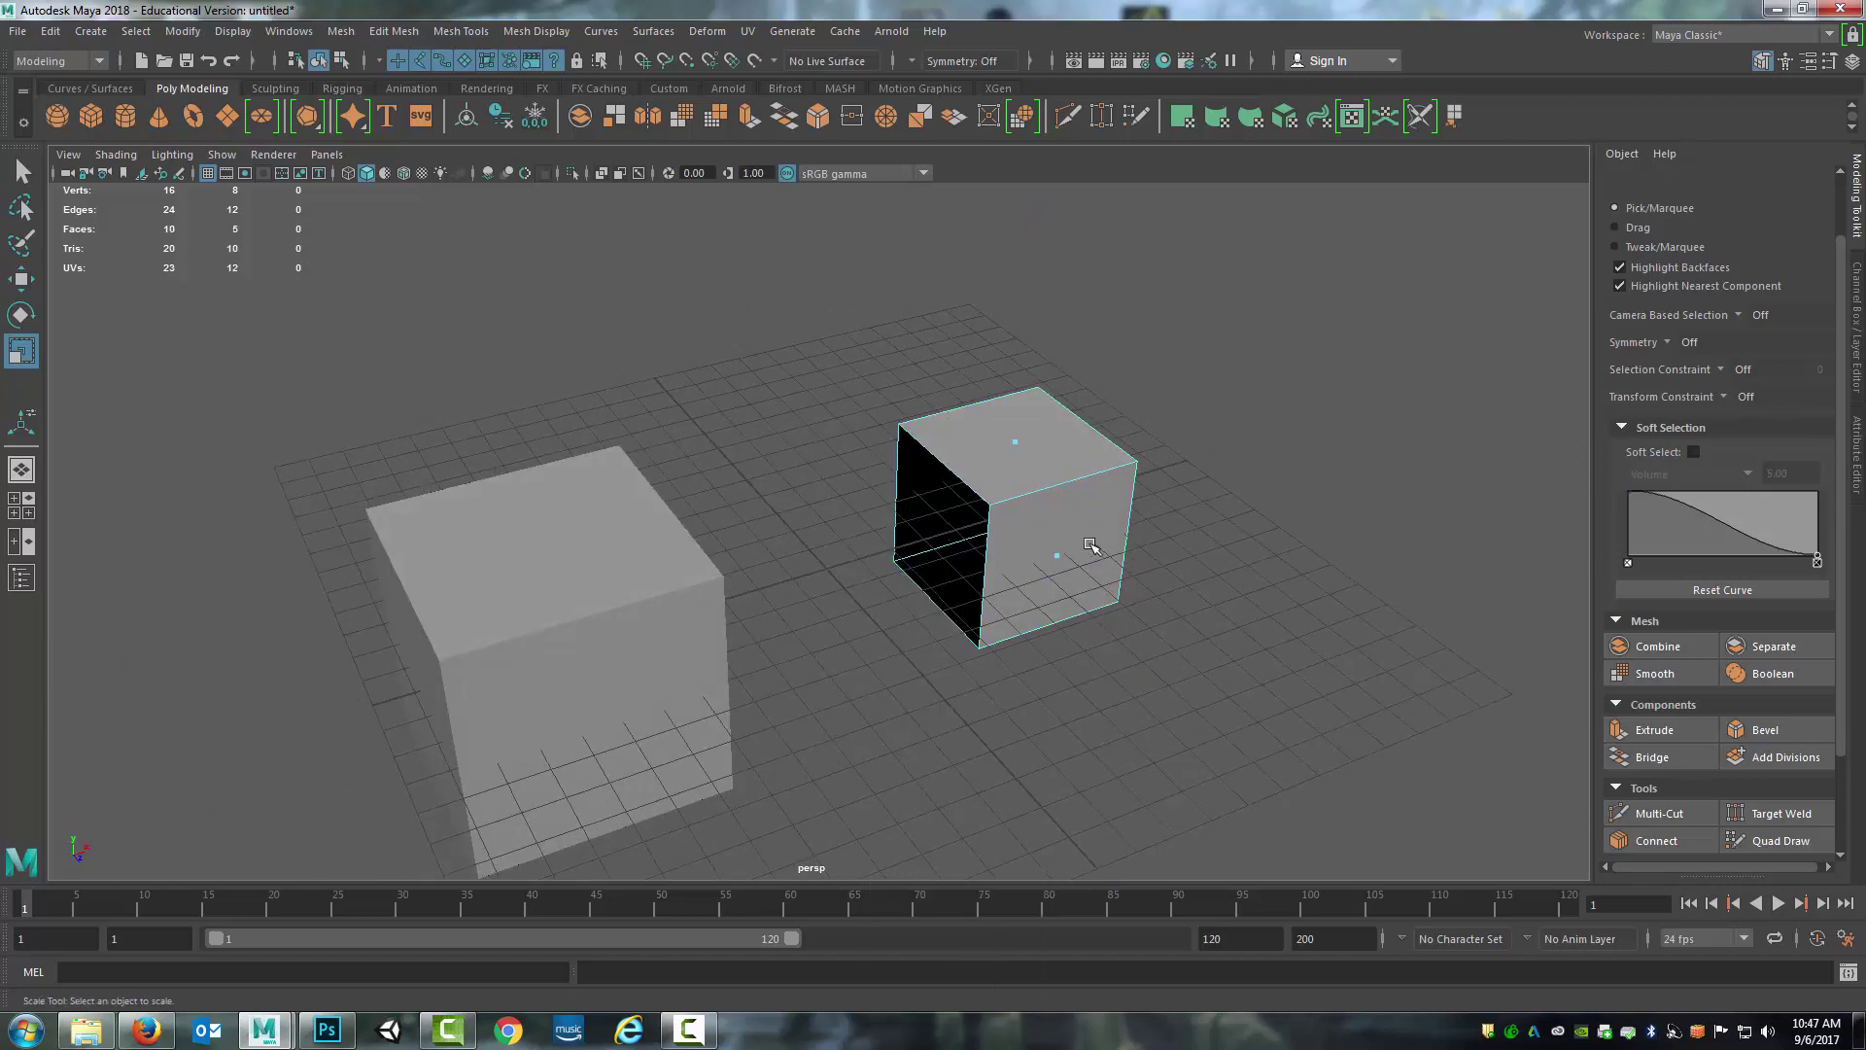
Try to connect the two separate cubes with Append to Polygon from the first cube's open border, and cancel the tool
{"action": "left_click_drag", "start_coordinate": [941, 536], "coordinate": [866, 503], "text": "alt"}
{"action": "right_click_drag", "start_coordinate": [870, 470], "coordinate": [928, 449]}
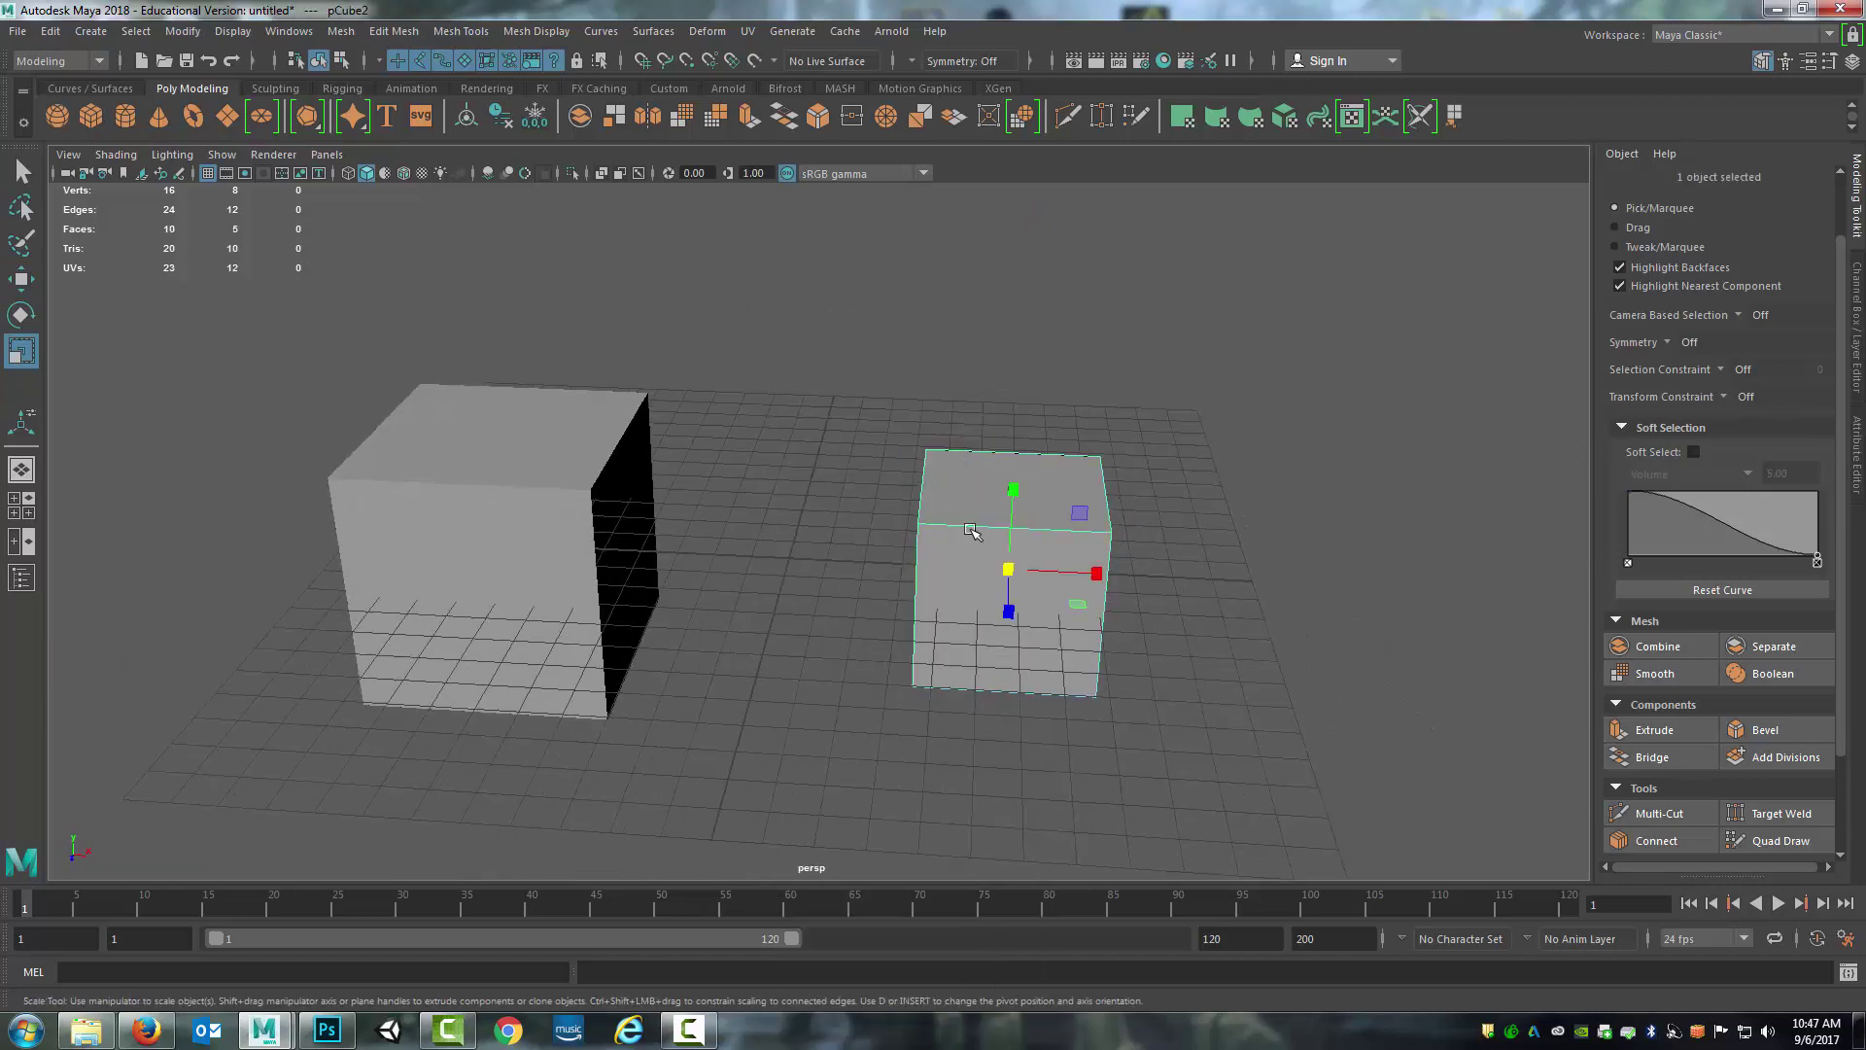
{"action": "left_click_drag", "start_coordinate": [875, 515], "coordinate": [623, 447], "text": "alt"}
{"action": "left_click", "coordinate": [594, 431], "text": "shift"}
{"action": "mouse_move", "coordinate": [893, 607]}
{"action": "left_mouse_down", "text": "alt"}
{"action": "mouse_move", "coordinate": [826, 622]}
{"action": "mouse_move", "coordinate": [846, 584]}
{"action": "mouse_move", "coordinate": [907, 629]}
{"action": "left_mouse_up", "text": "alt"}
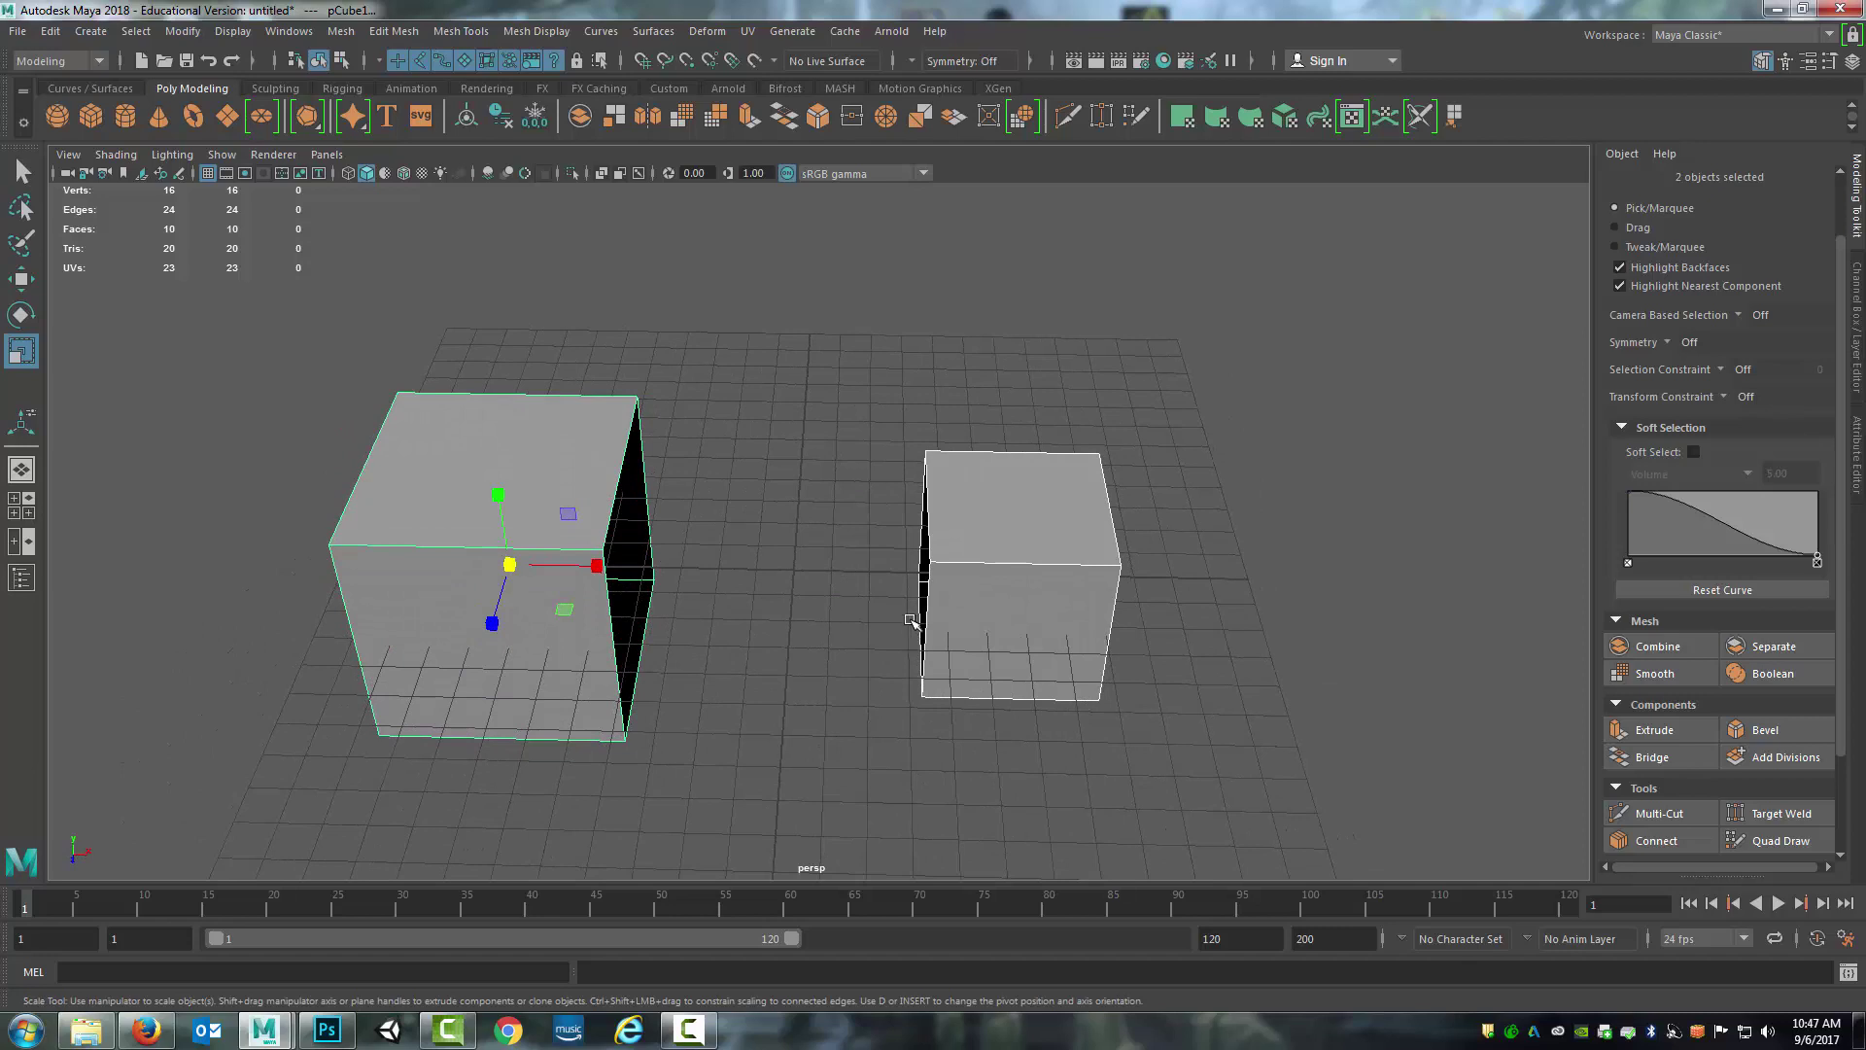
{"action": "left_click_drag", "start_coordinate": [970, 489], "coordinate": [807, 377], "text": "alt"}
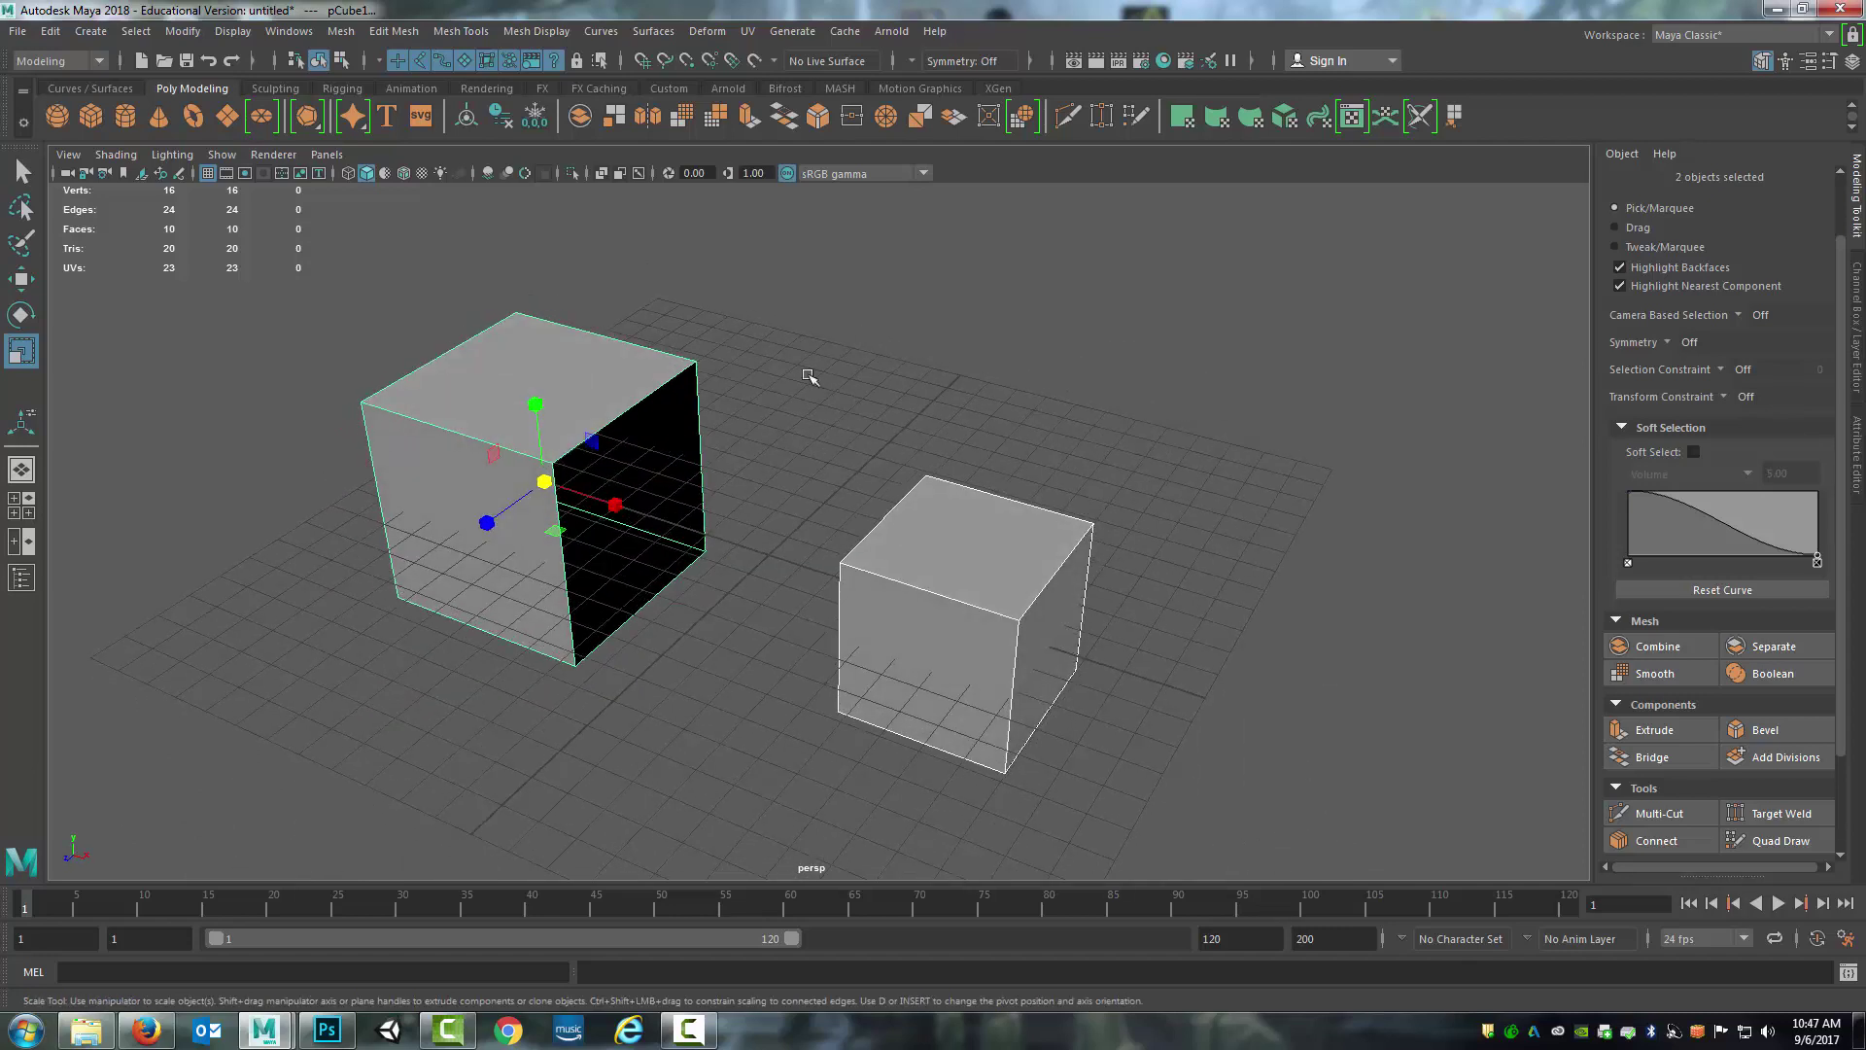
{"action": "left_click", "coordinate": [442, 32]}
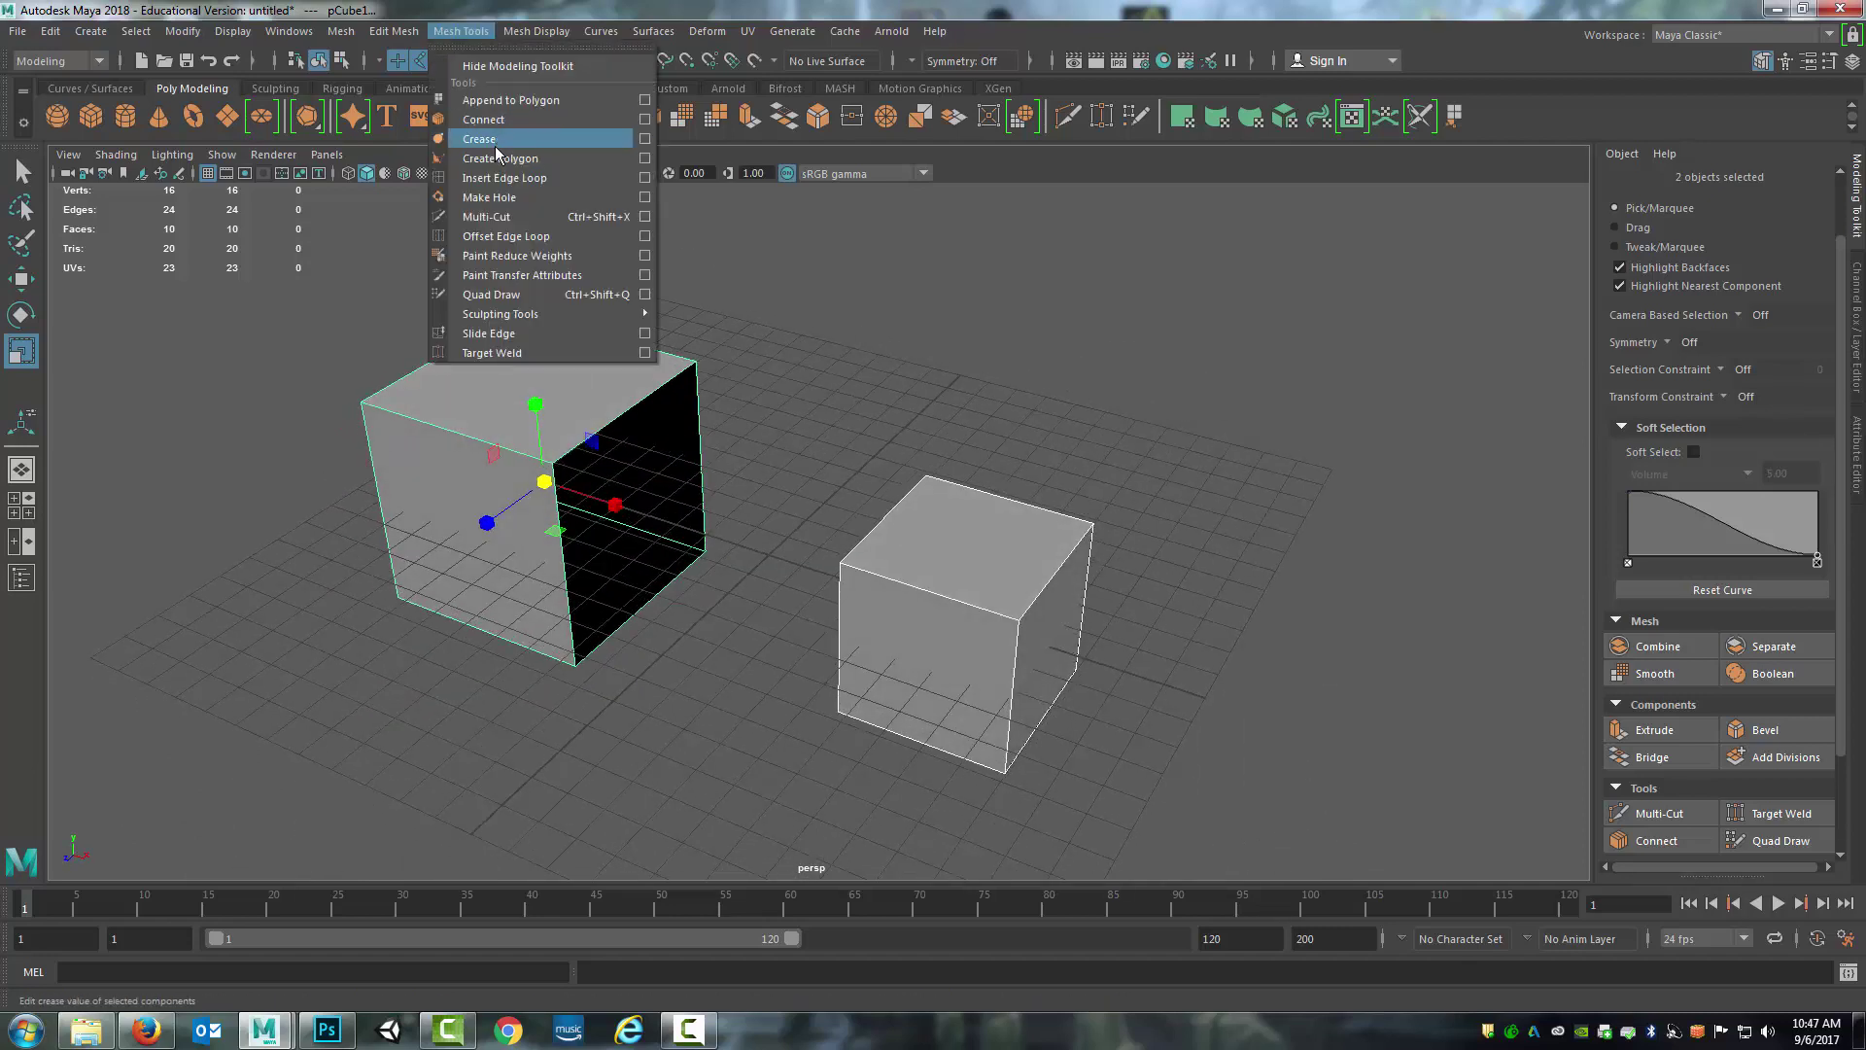
{"action": "left_click", "coordinate": [501, 101]}
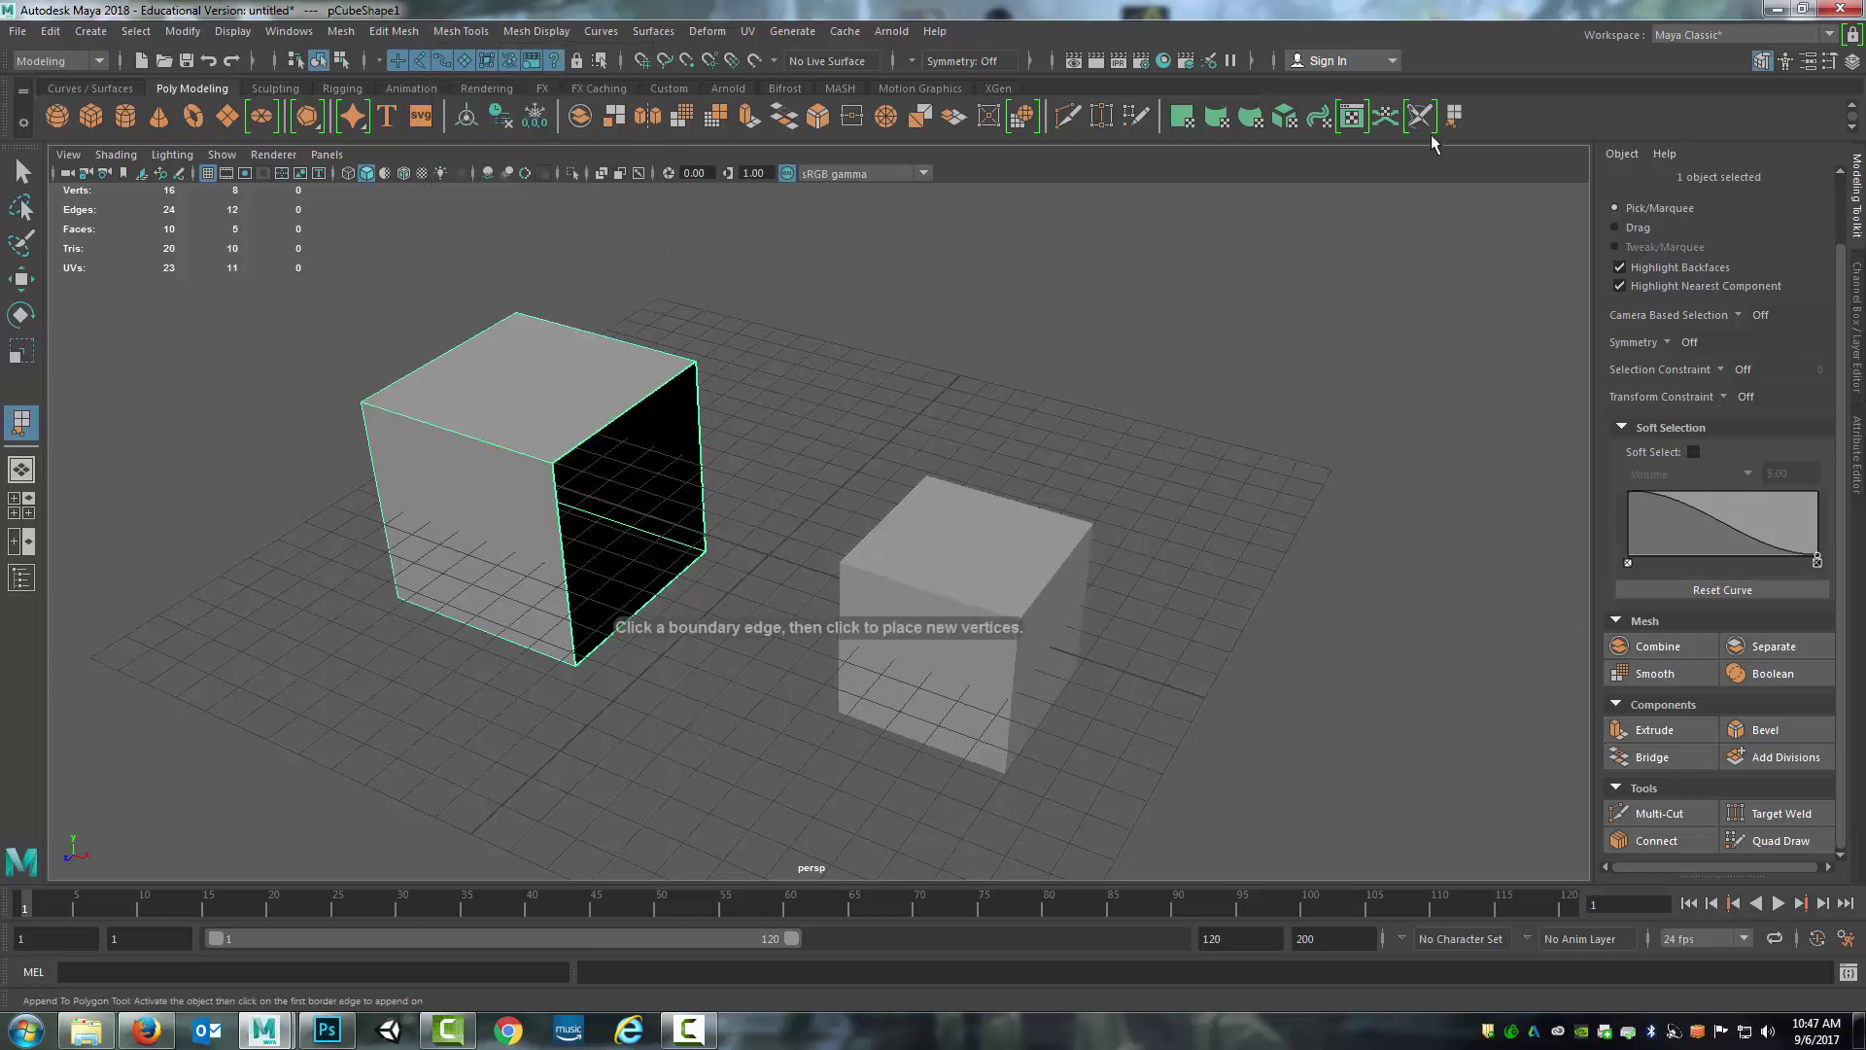
{"action": "left_click_drag", "start_coordinate": [924, 530], "coordinate": [889, 477], "text": "alt"}
{"action": "left_click", "coordinate": [658, 479]}
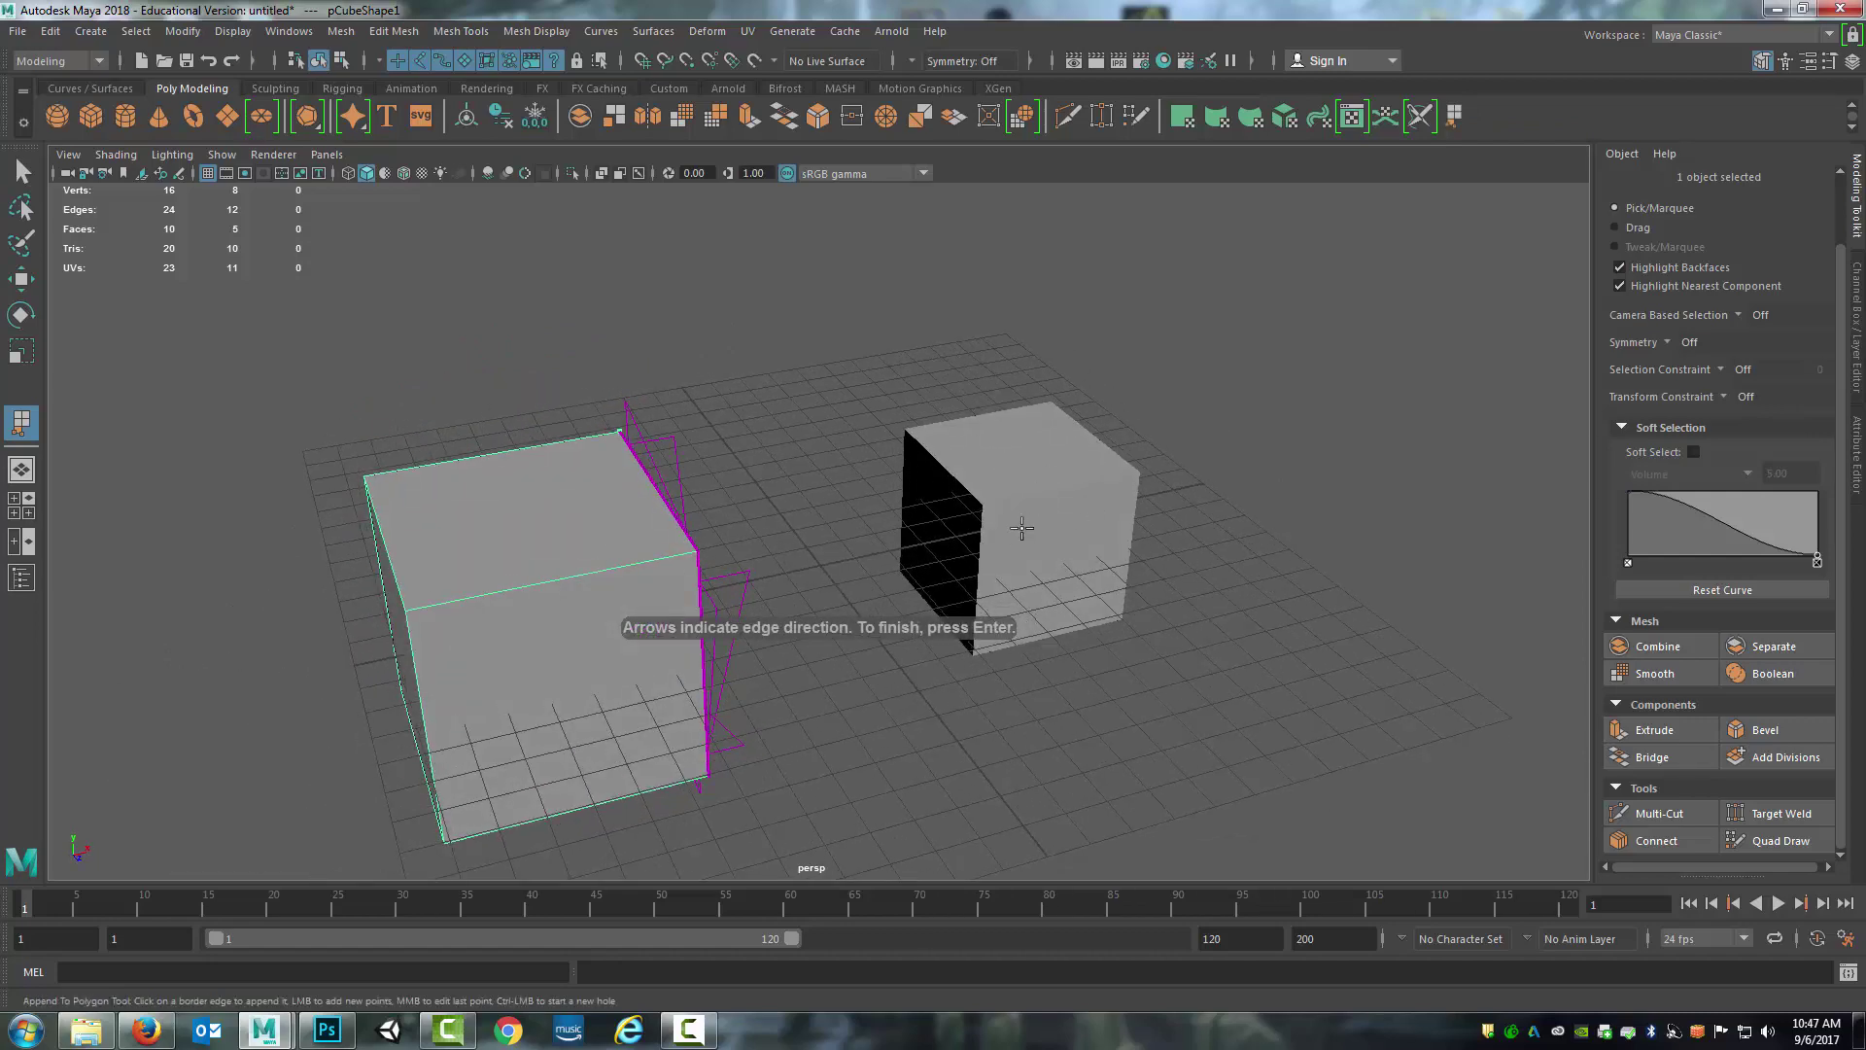
{"action": "left_click_drag", "start_coordinate": [1039, 482], "coordinate": [844, 527], "text": "alt"}
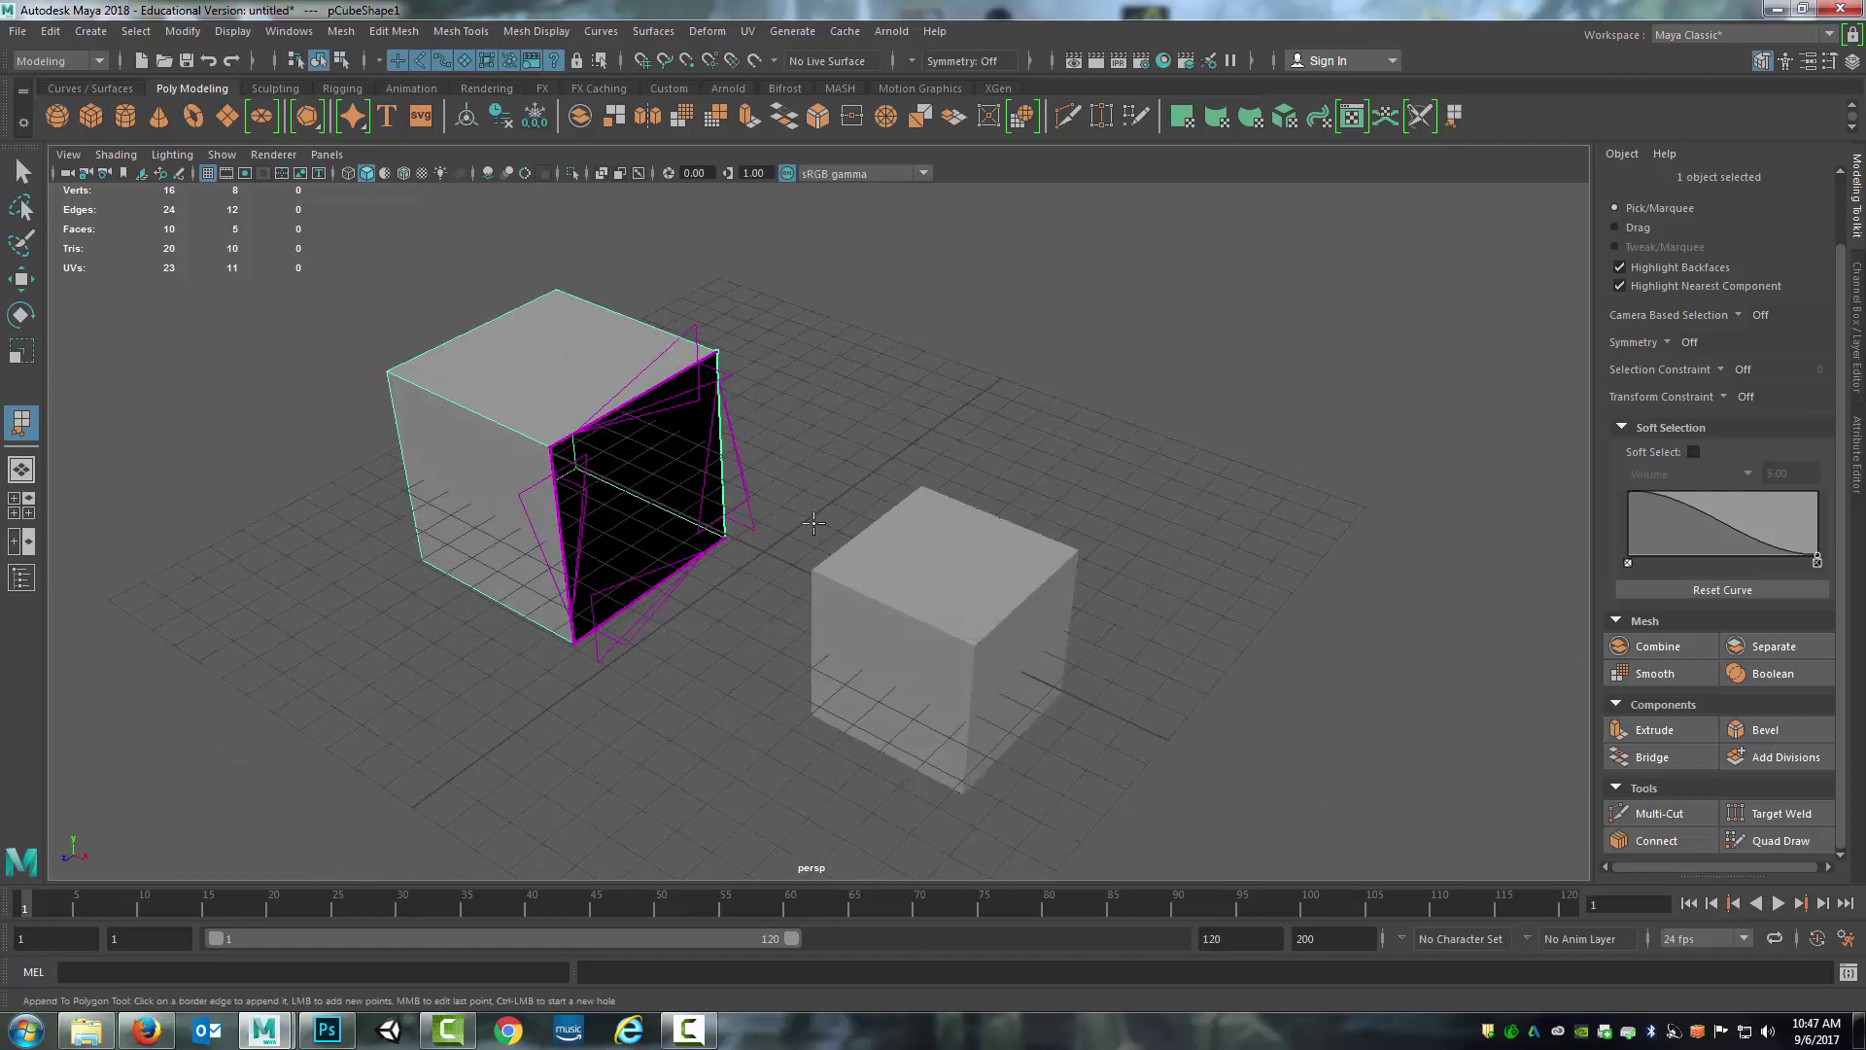
{"action": "key", "text": "Escape"}
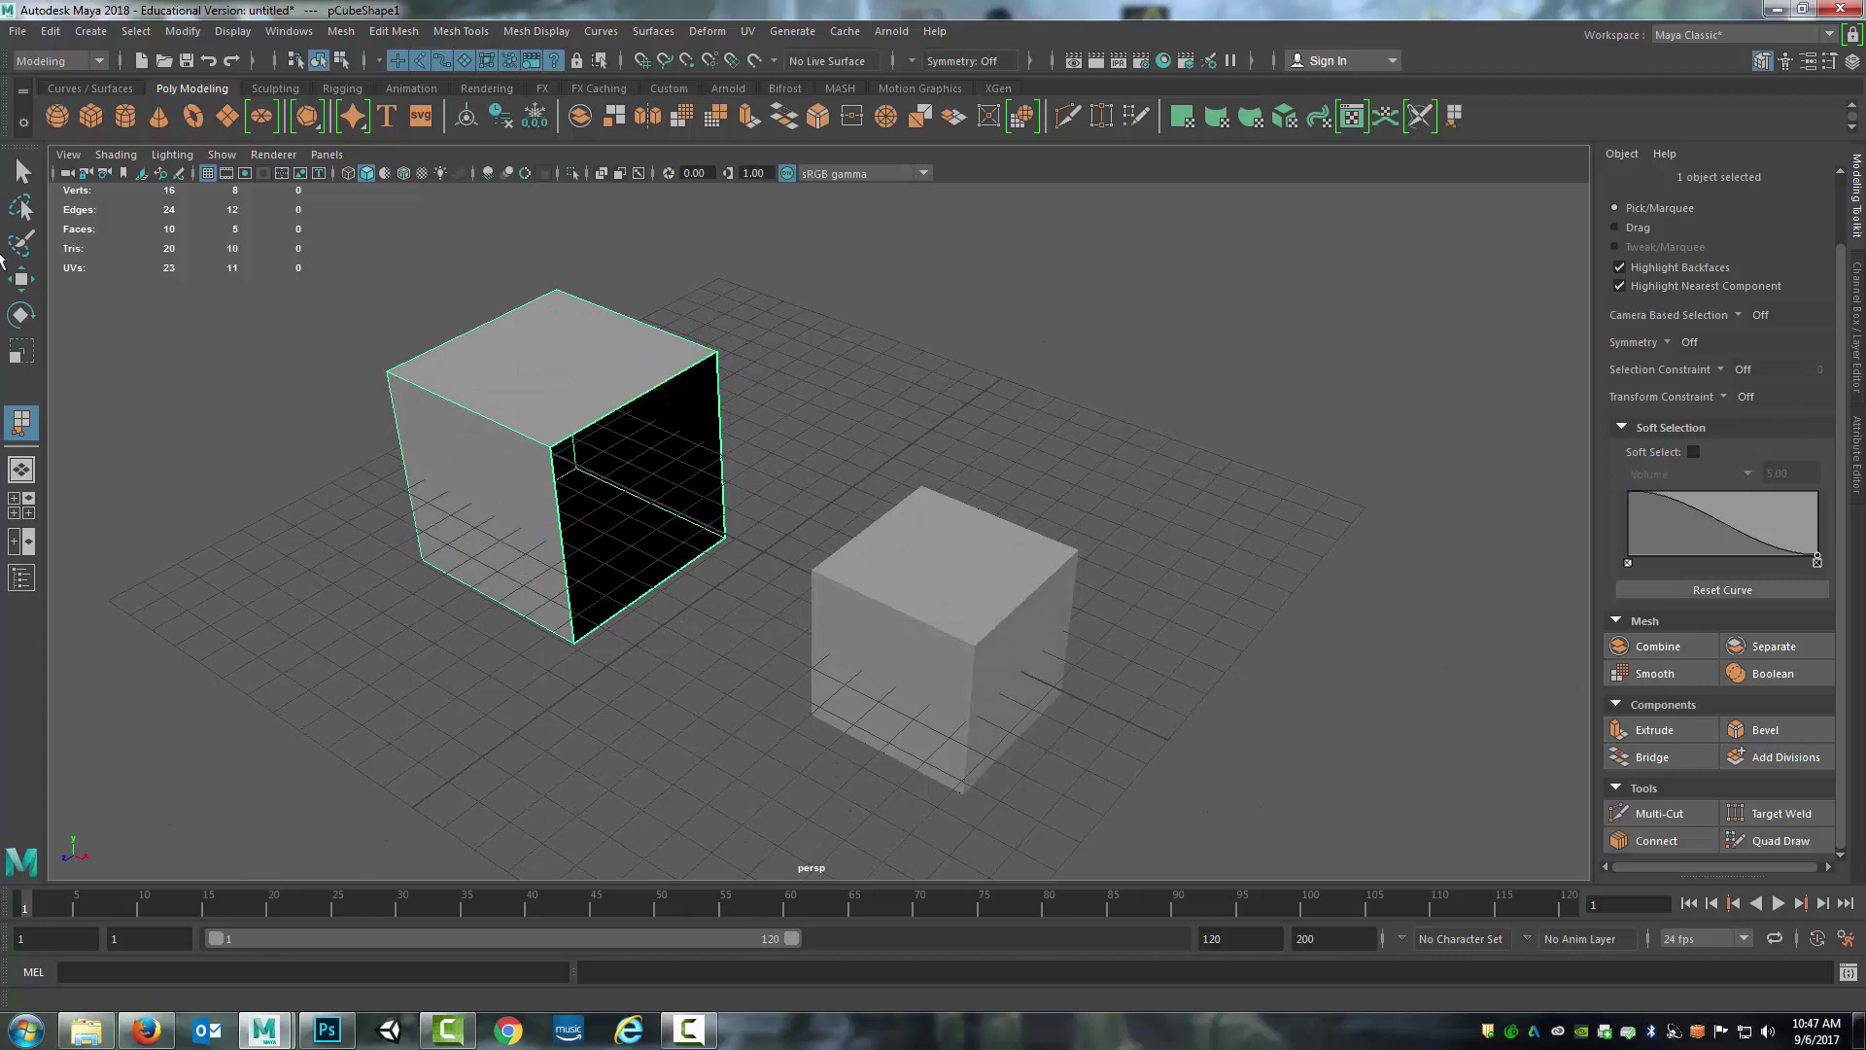
Try to bridge a vertical border edge of the first cube's opening to the matching vertical edge of the second cube's opening
{"action": "right_click_drag", "start_coordinate": [728, 447], "coordinate": [731, 392]}
{"action": "right_click_drag", "start_coordinate": [585, 394], "coordinate": [603, 368]}
{"action": "key", "text": "w"}
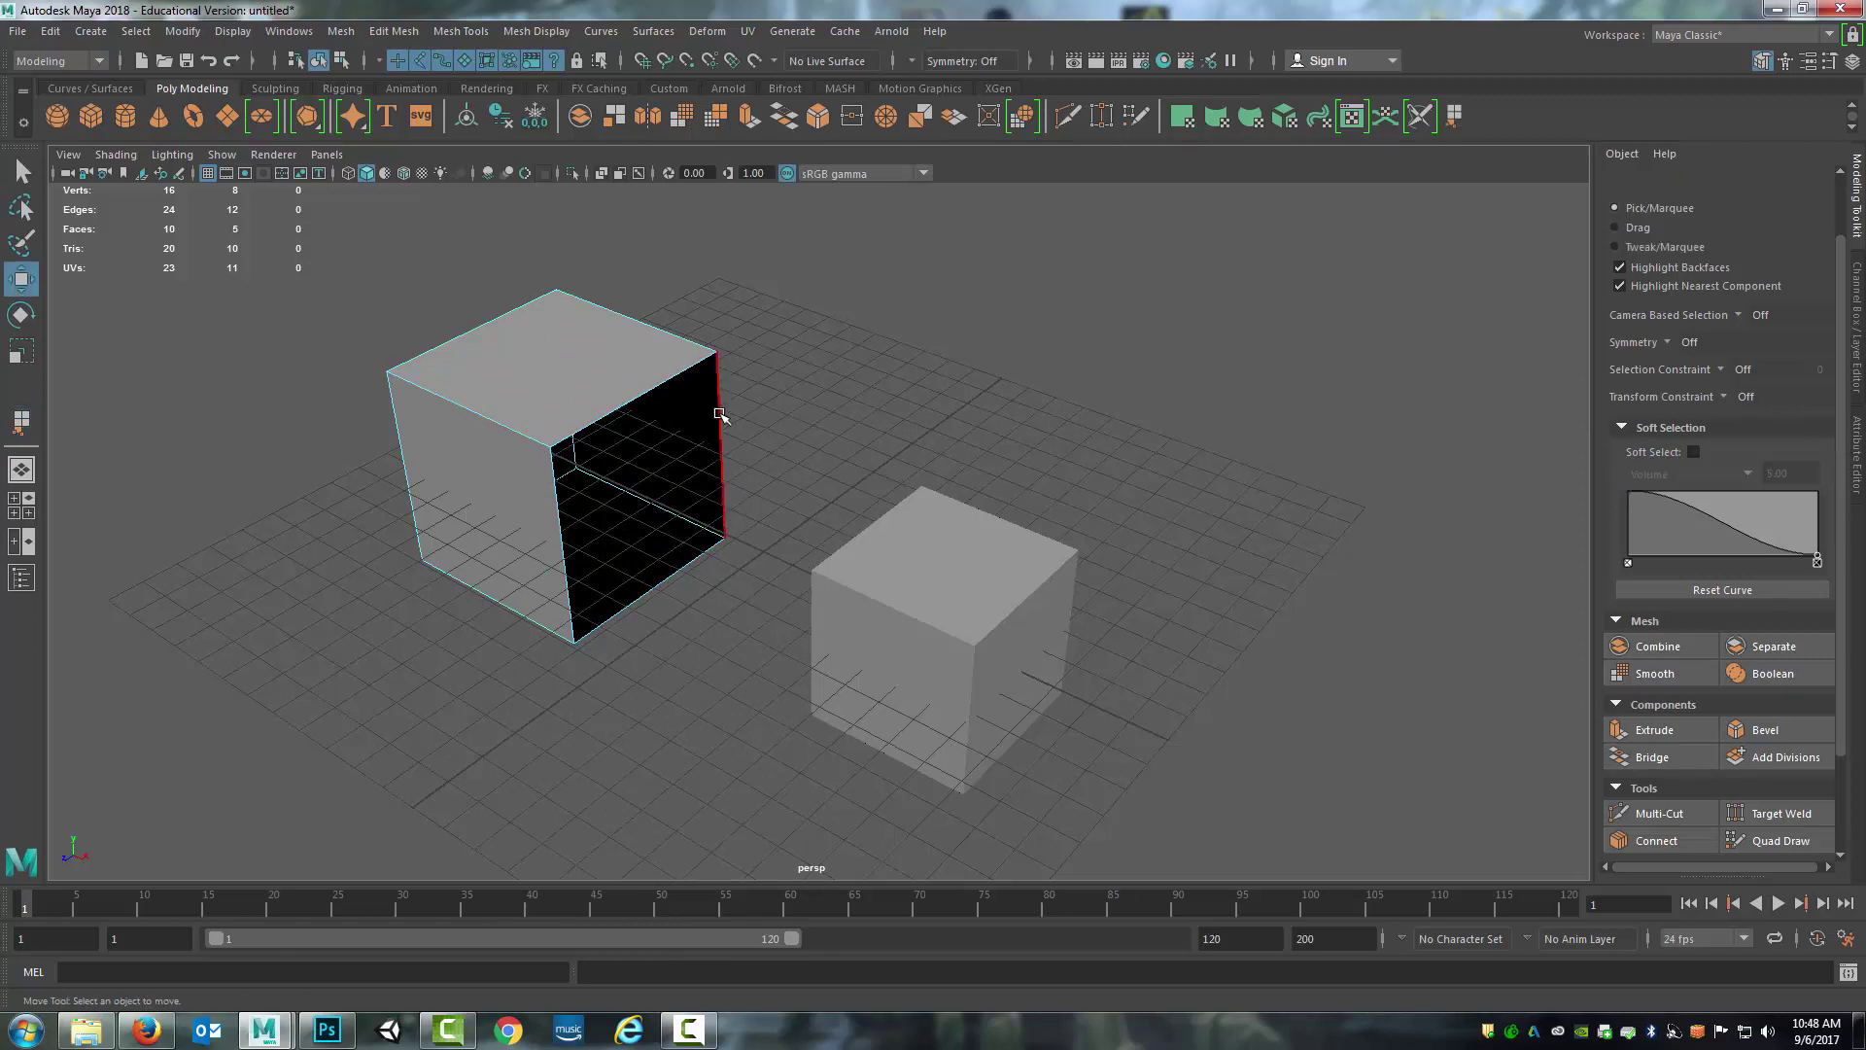
{"action": "left_click", "coordinate": [720, 416]}
{"action": "left_click_drag", "start_coordinate": [675, 521], "coordinate": [788, 484], "text": "alt"}
{"action": "left_click", "coordinate": [890, 462]}
{"action": "right_click_drag", "start_coordinate": [851, 484], "coordinate": [881, 417]}
{"action": "left_click", "coordinate": [824, 506], "text": "shift"}
{"action": "mouse_move", "coordinate": [608, 579]}
{"action": "left_mouse_down", "text": "alt"}
{"action": "mouse_move", "coordinate": [671, 583]}
{"action": "mouse_move", "coordinate": [546, 579]}
{"action": "mouse_move", "coordinate": [644, 585]}
{"action": "left_mouse_up", "text": "alt"}
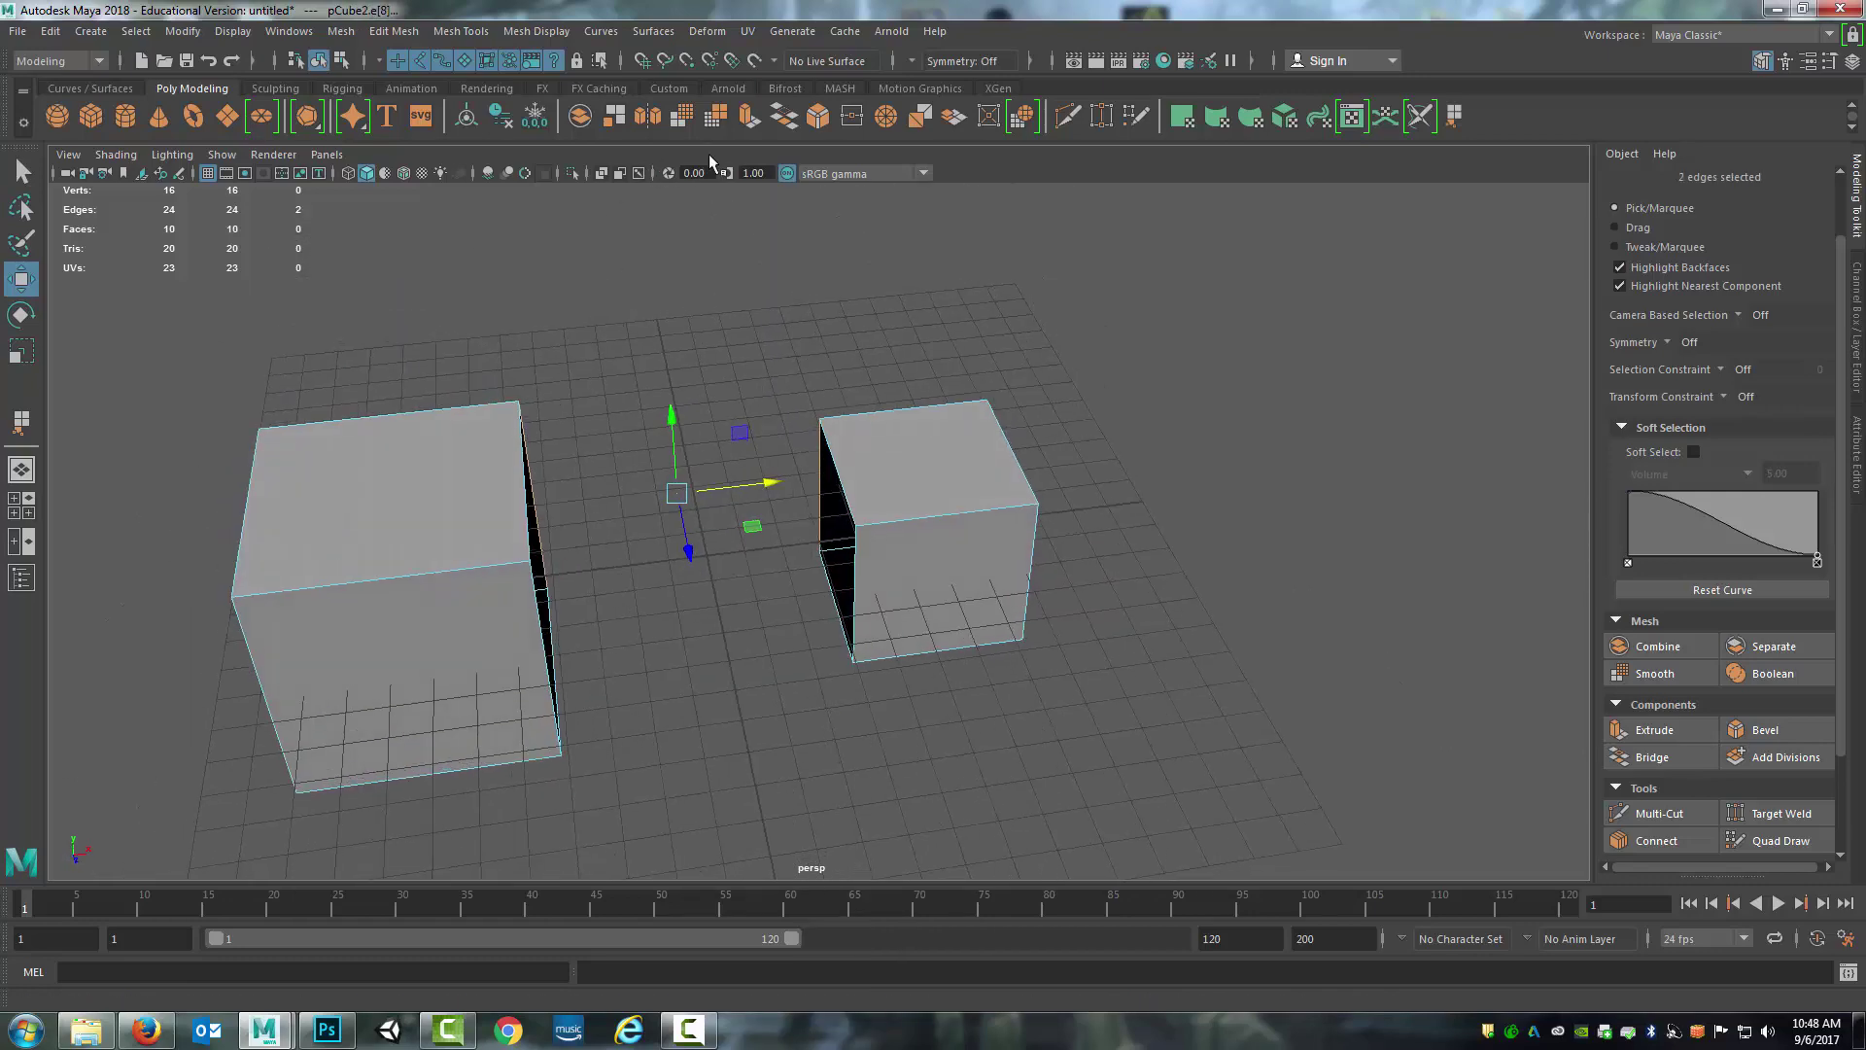
{"action": "left_click", "coordinate": [777, 118]}
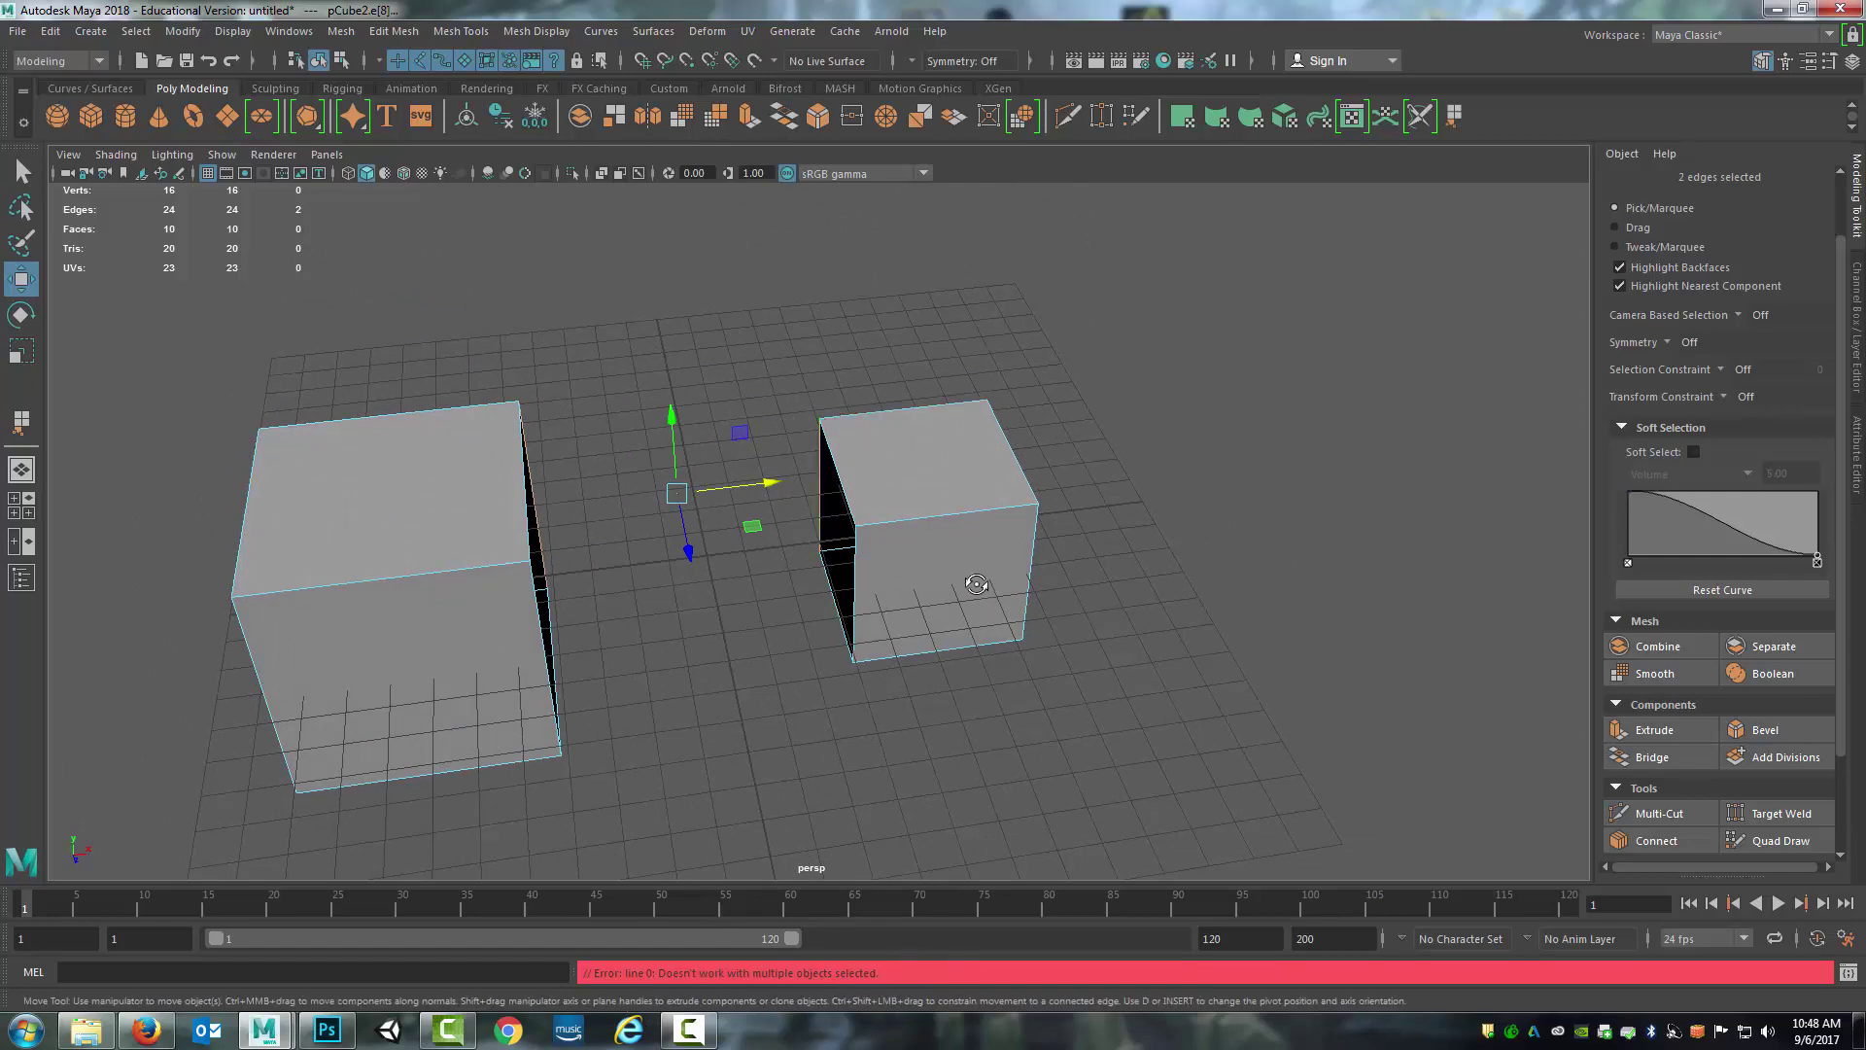
Select both open cubes in object mode and combine them into a single mesh
{"action": "left_click_drag", "start_coordinate": [979, 584], "coordinate": [833, 542], "text": "alt"}
{"action": "right_click_drag", "start_coordinate": [595, 447], "coordinate": [583, 408]}
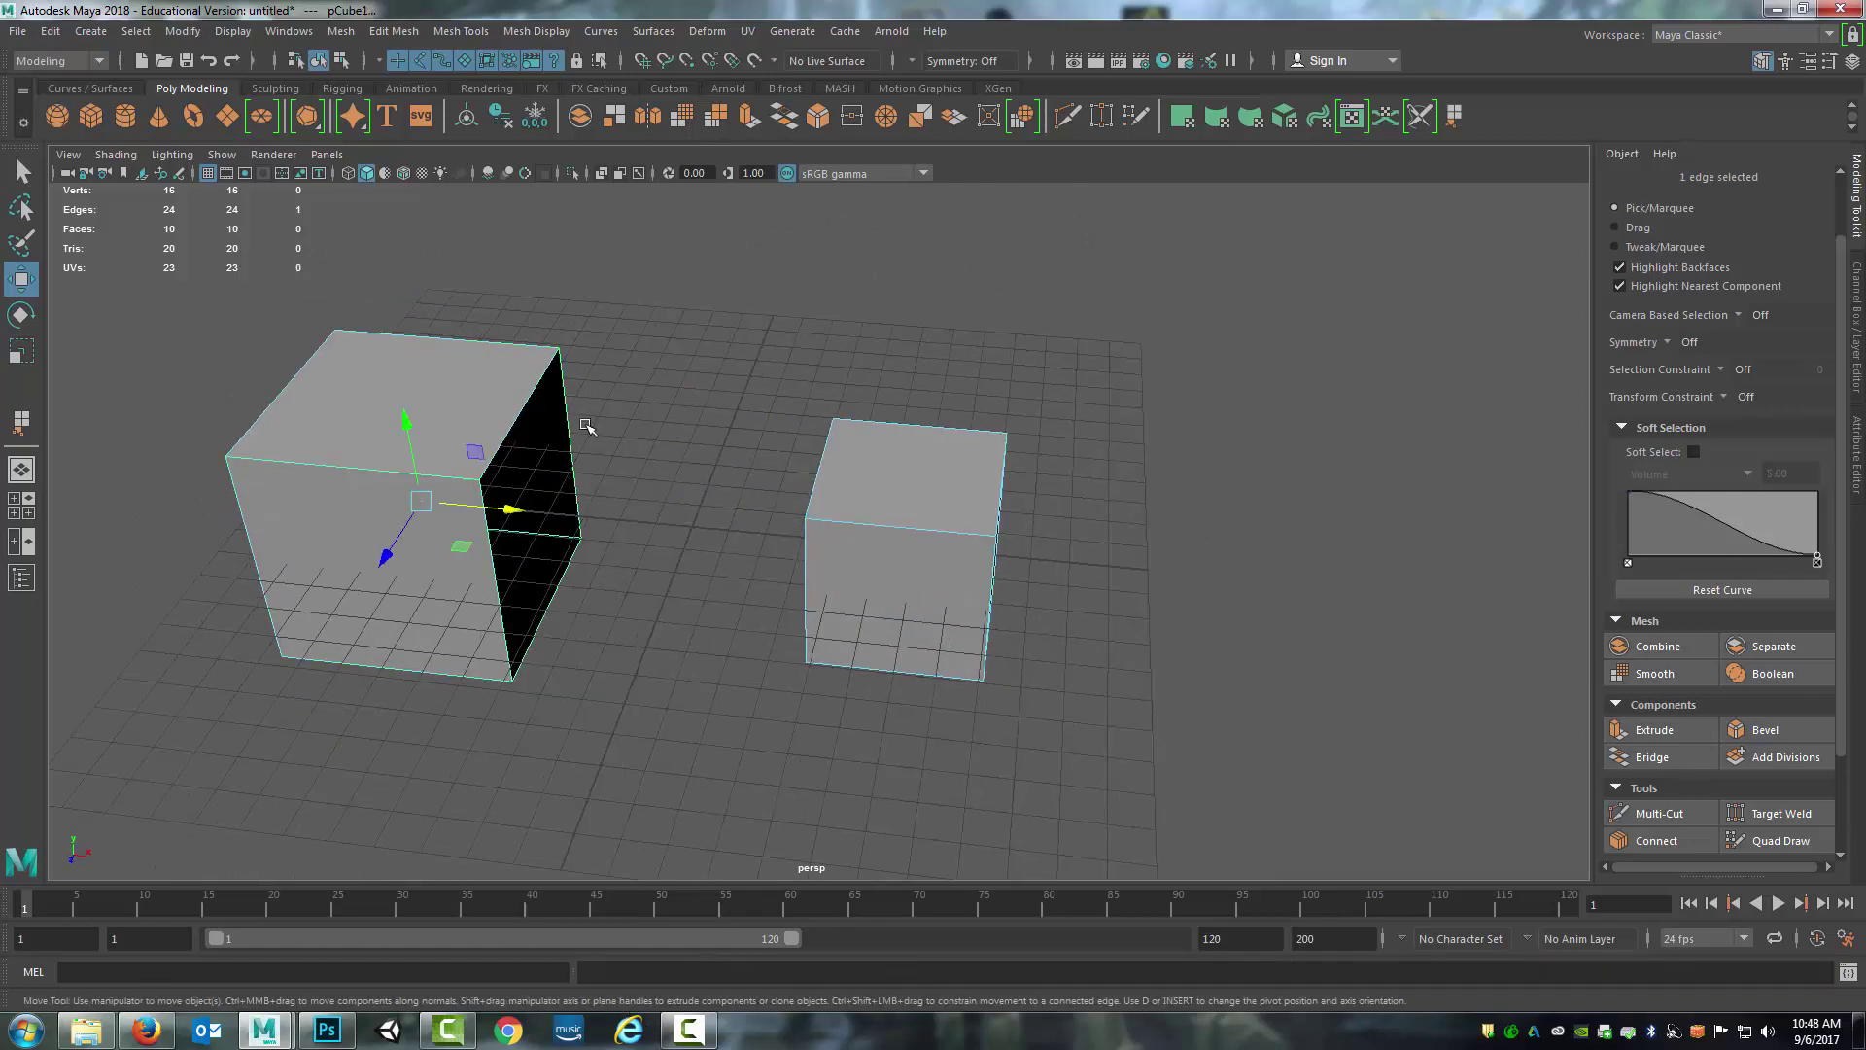
{"action": "left_click_drag", "start_coordinate": [674, 555], "coordinate": [894, 497], "text": "alt"}
{"action": "left_click", "coordinate": [842, 484], "text": "shift"}
{"action": "left_click_drag", "start_coordinate": [1046, 463], "coordinate": [964, 457], "text": "alt"}
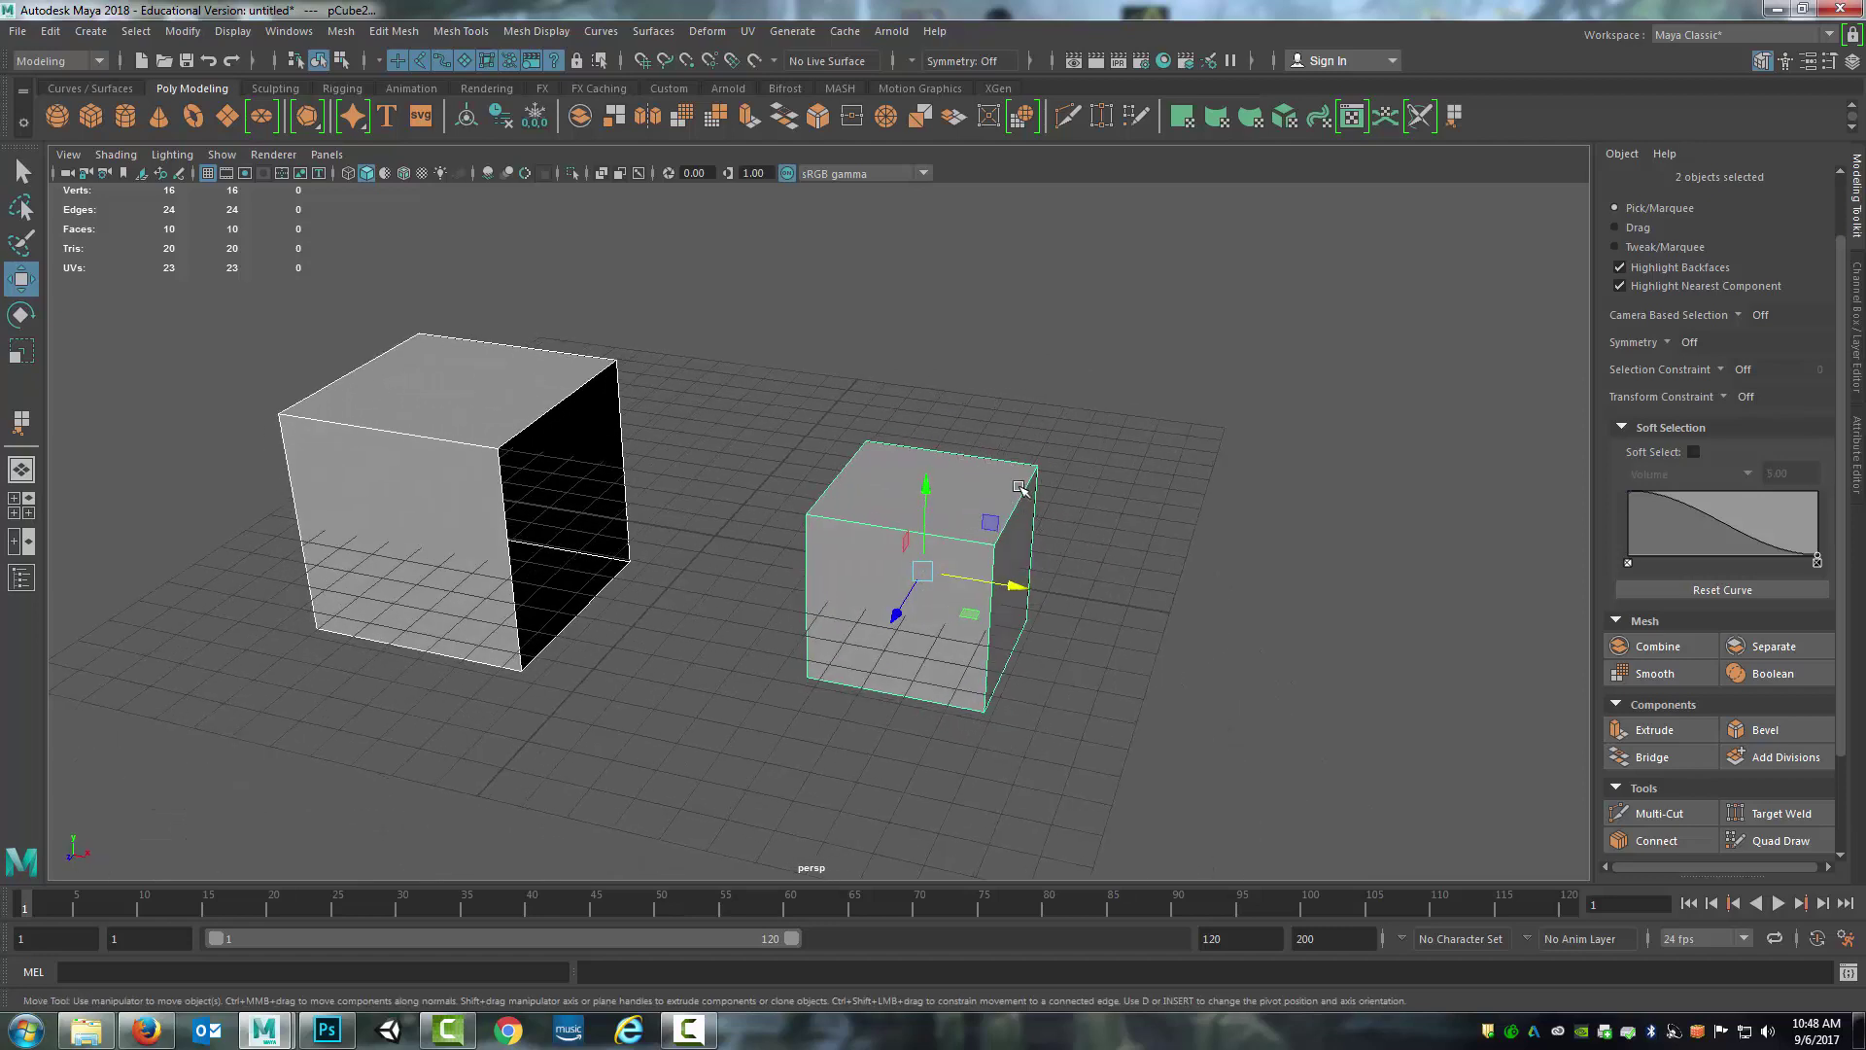
{"action": "left_click_drag", "start_coordinate": [629, 387], "coordinate": [693, 481], "text": "alt"}
{"action": "left_click", "coordinate": [341, 30]}
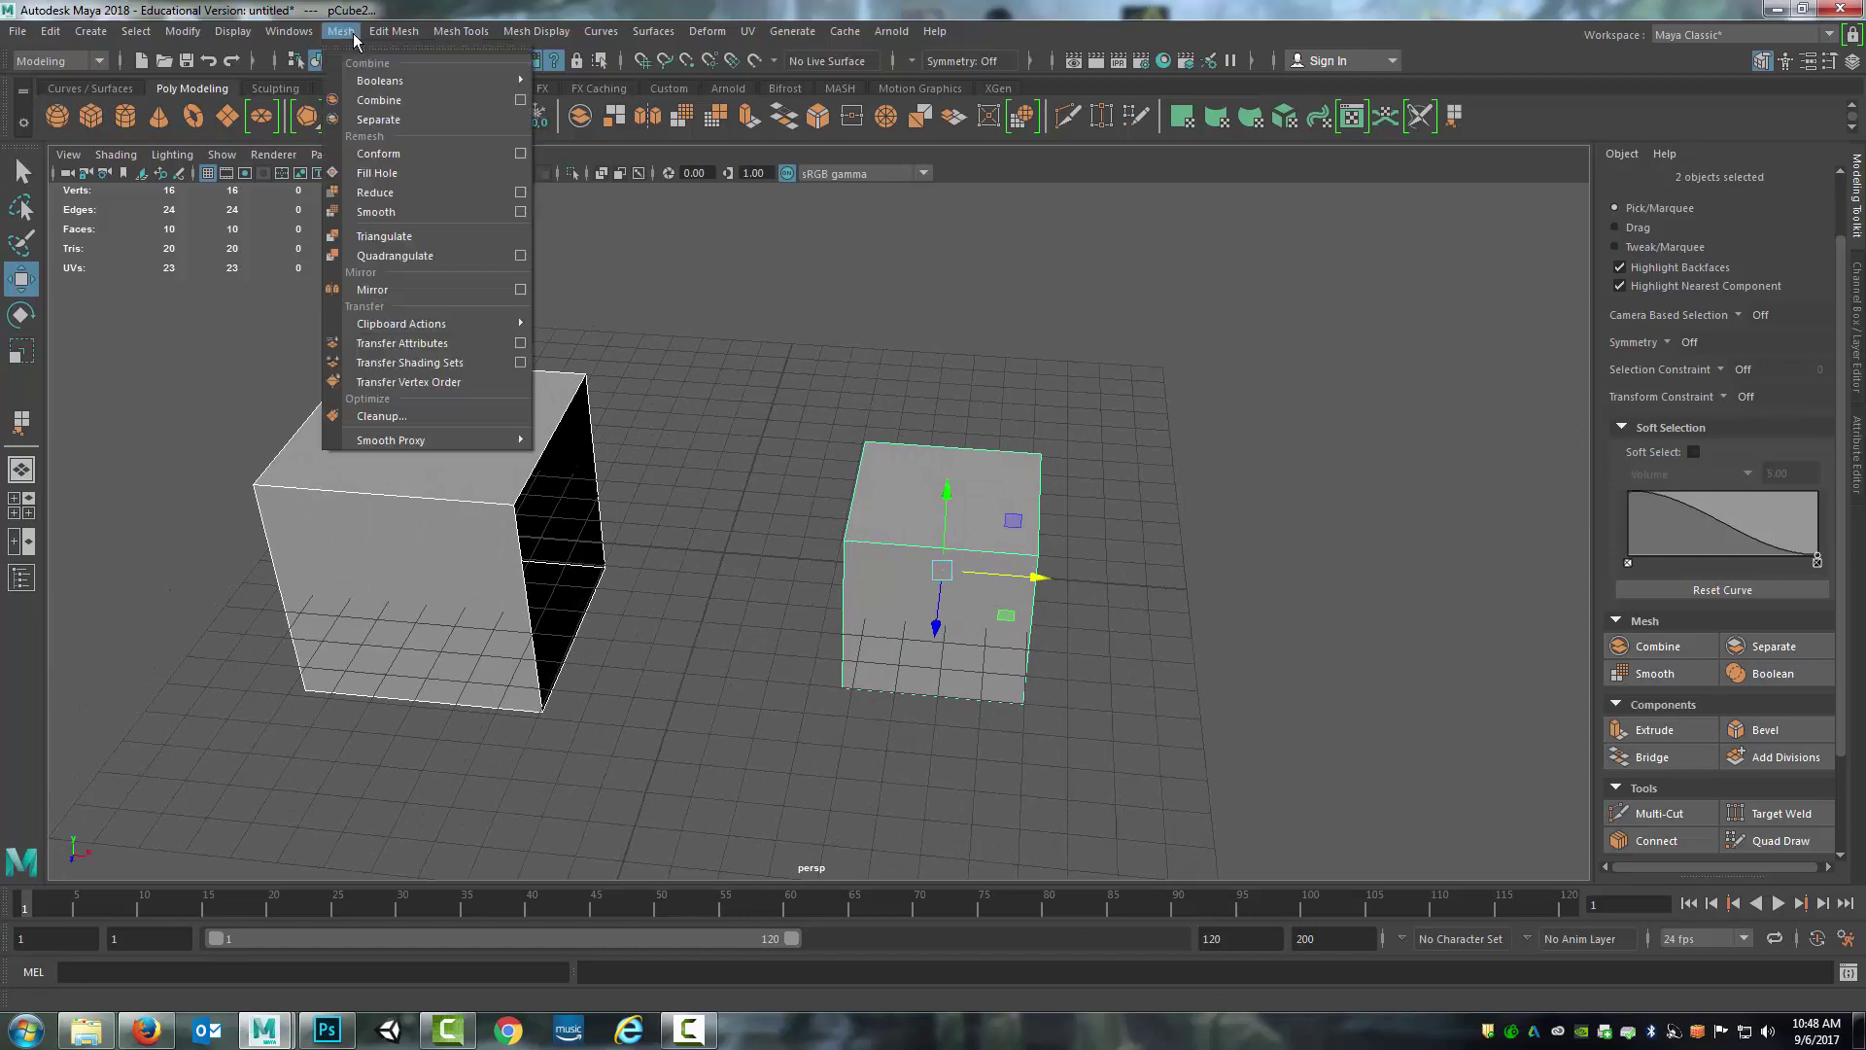
{"action": "left_click", "coordinate": [370, 97]}
Delete the combined mesh's construction history and freeze its transformations
{"action": "mouse_move", "coordinate": [719, 547]}
{"action": "left_mouse_down", "text": "alt"}
{"action": "mouse_move", "coordinate": [760, 571]}
{"action": "mouse_move", "coordinate": [715, 554]}
{"action": "left_mouse_up", "text": "alt"}
{"action": "left_click", "coordinate": [50, 30]}
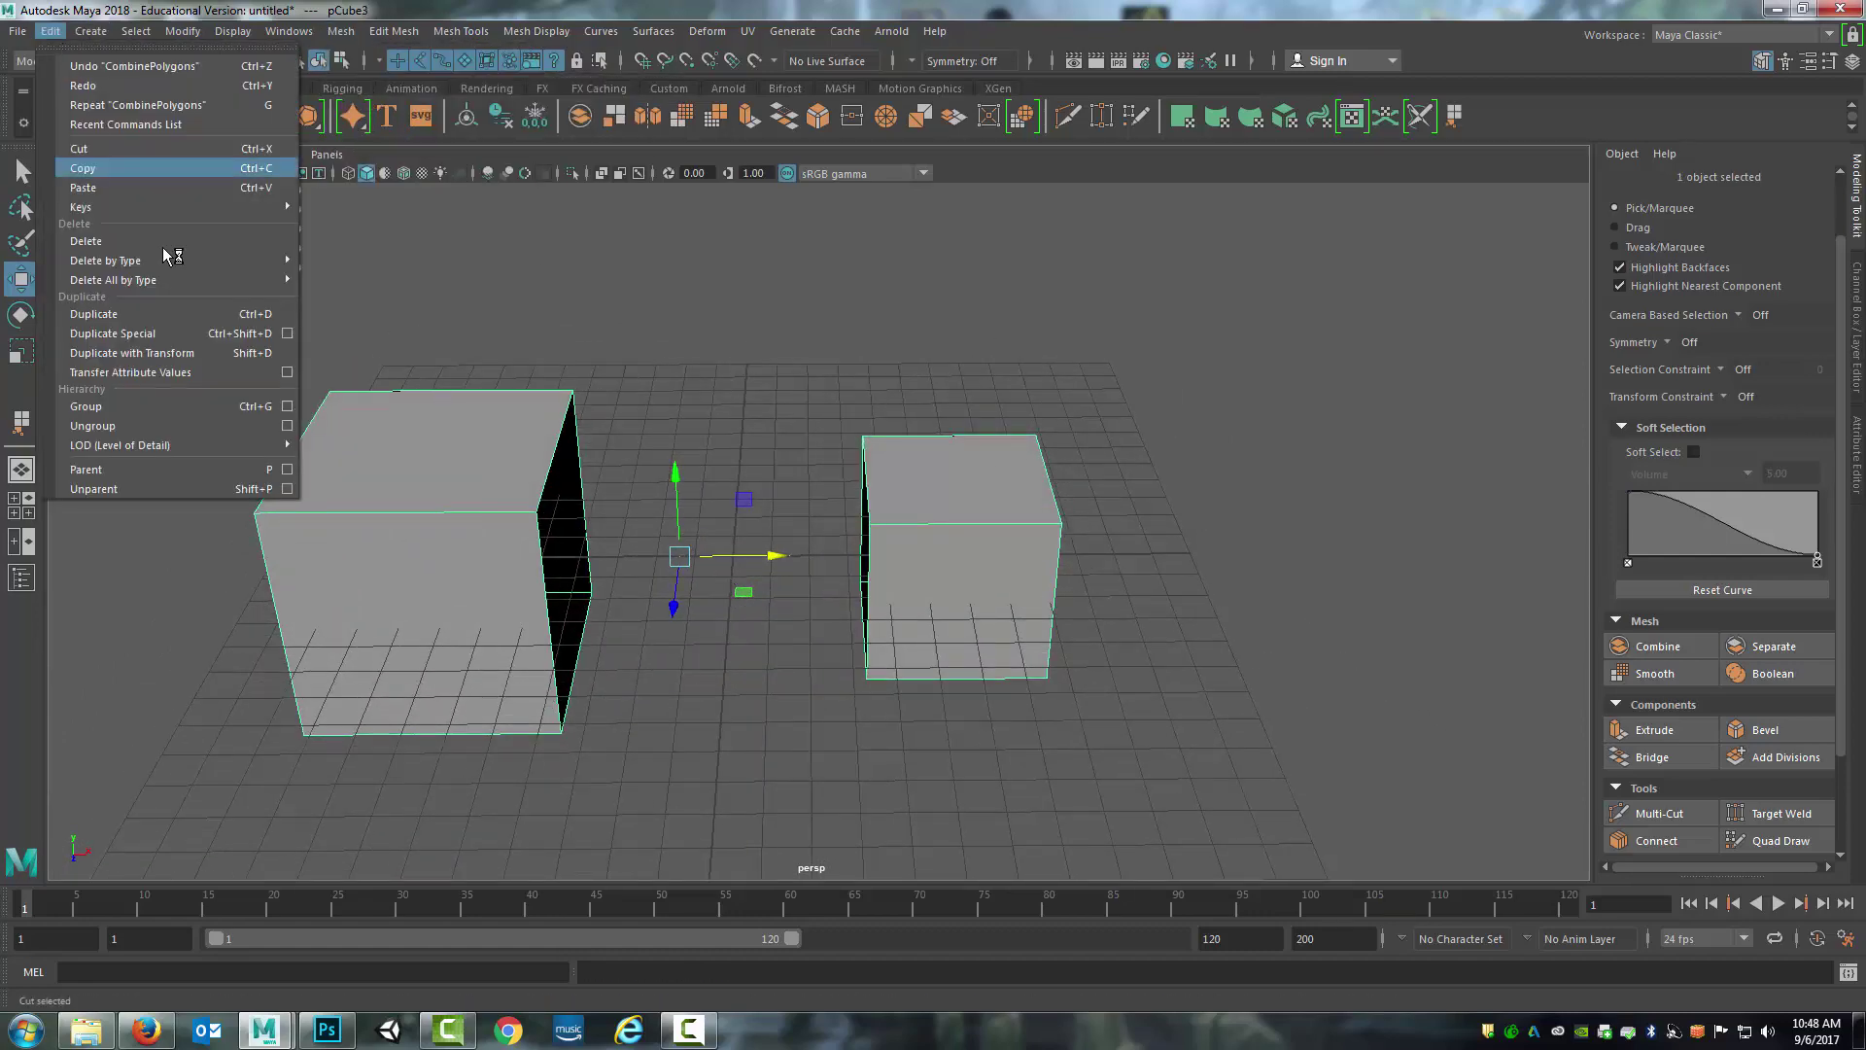
{"action": "mouse_move", "coordinate": [195, 259]}
{"action": "left_click", "coordinate": [374, 296]}
{"action": "left_click", "coordinate": [233, 30]}
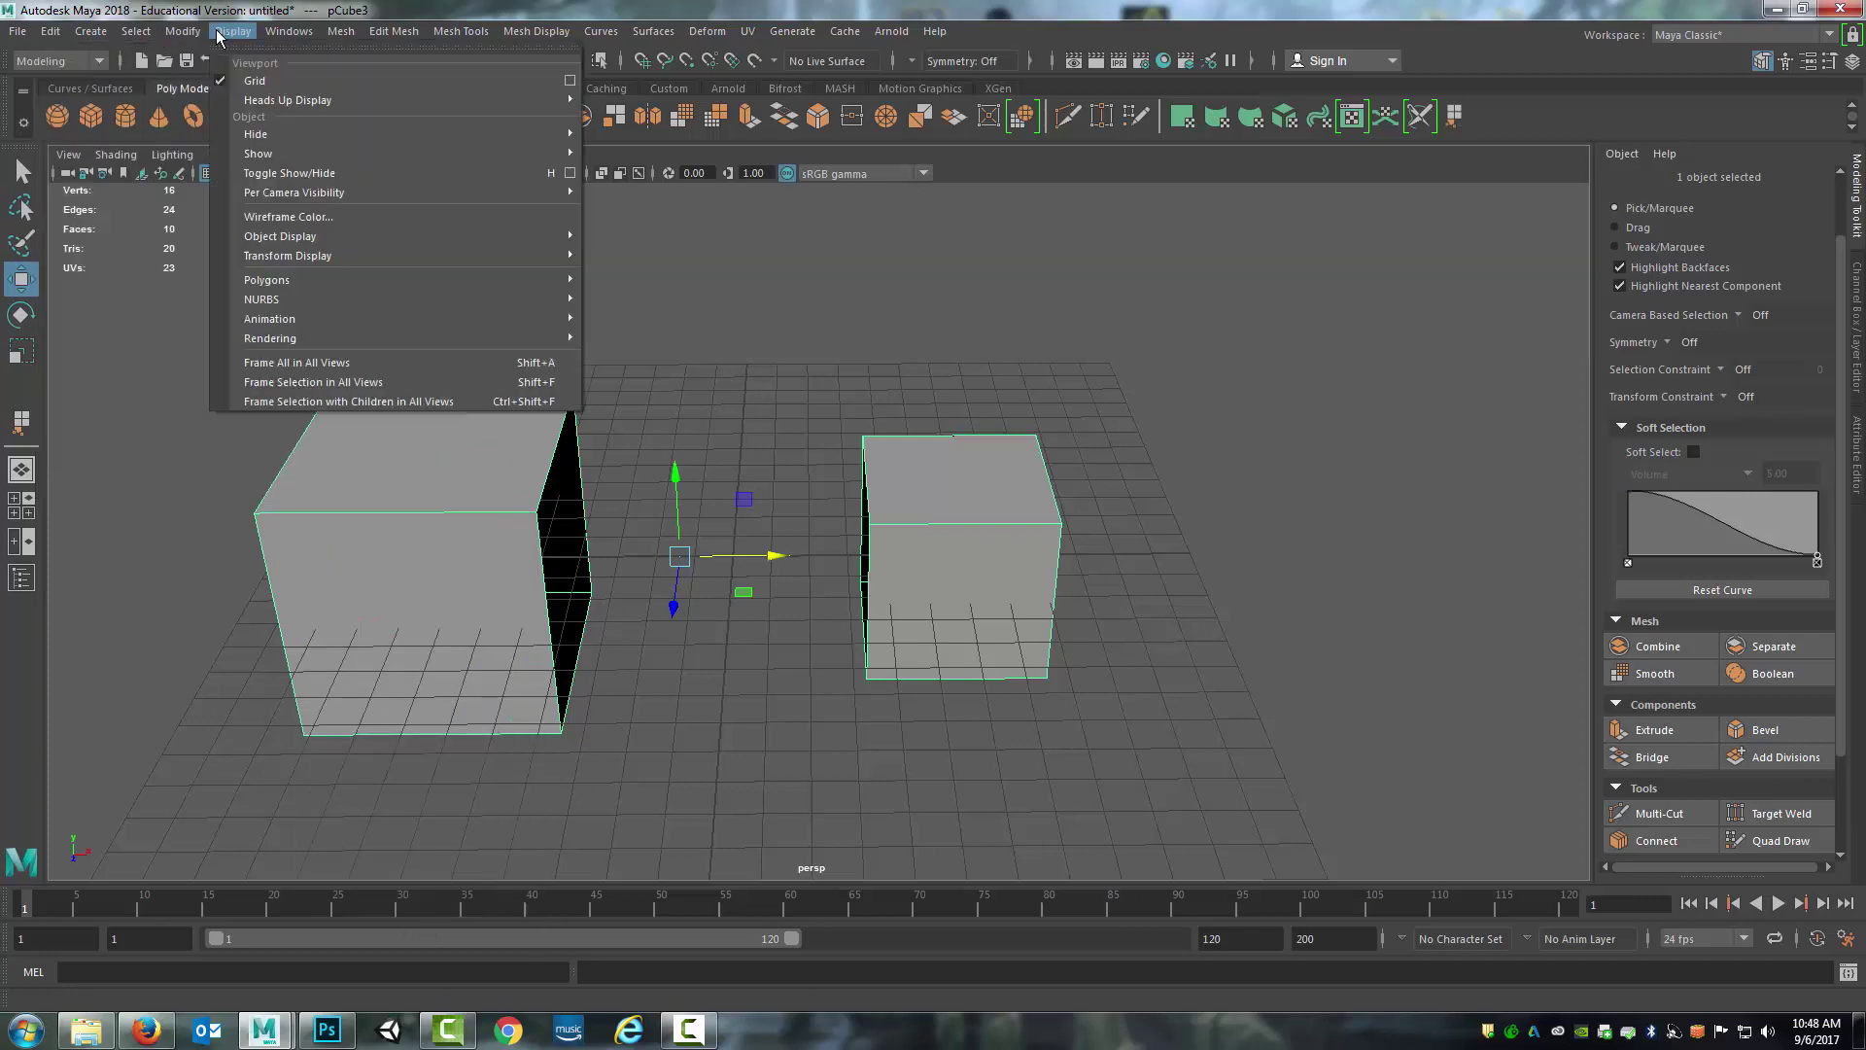
{"action": "left_click", "coordinate": [248, 121]}
Check the combined mesh's entry in the Outliner and close the Outliner
{"action": "left_click", "coordinate": [315, 32]}
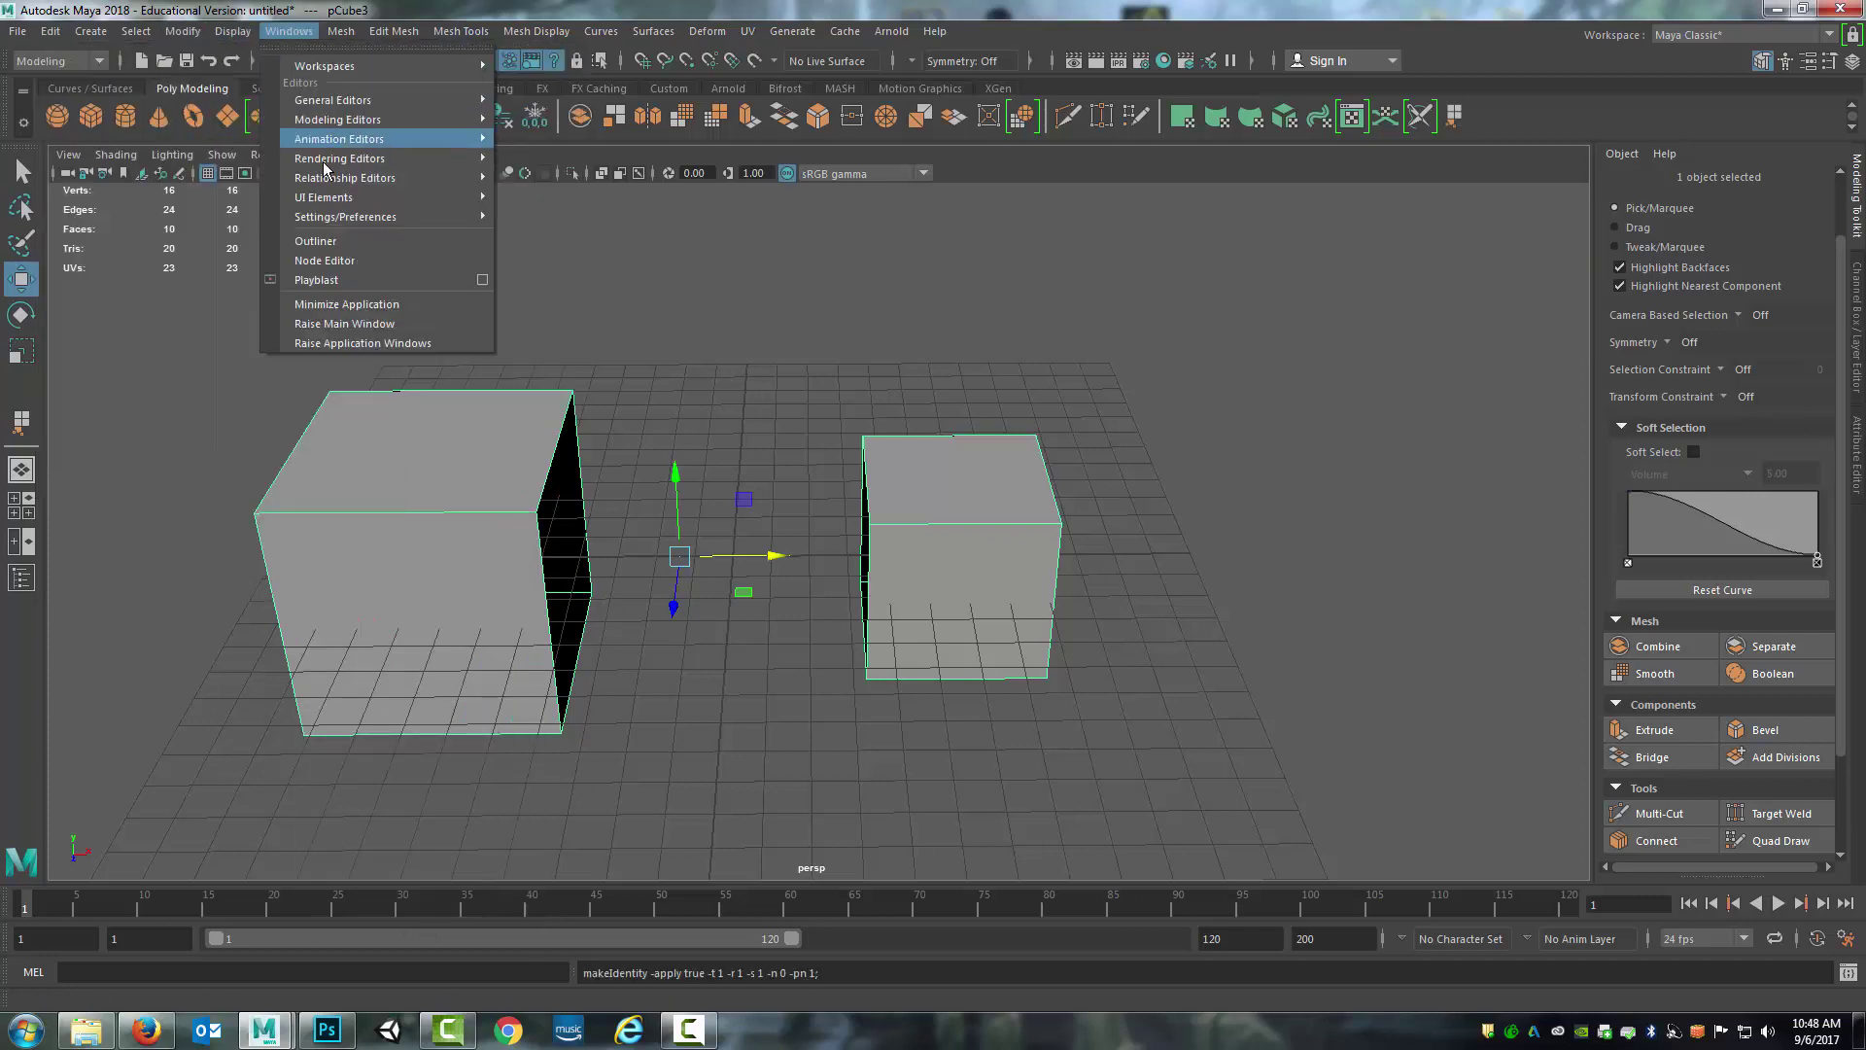
{"action": "left_click", "coordinate": [321, 243]}
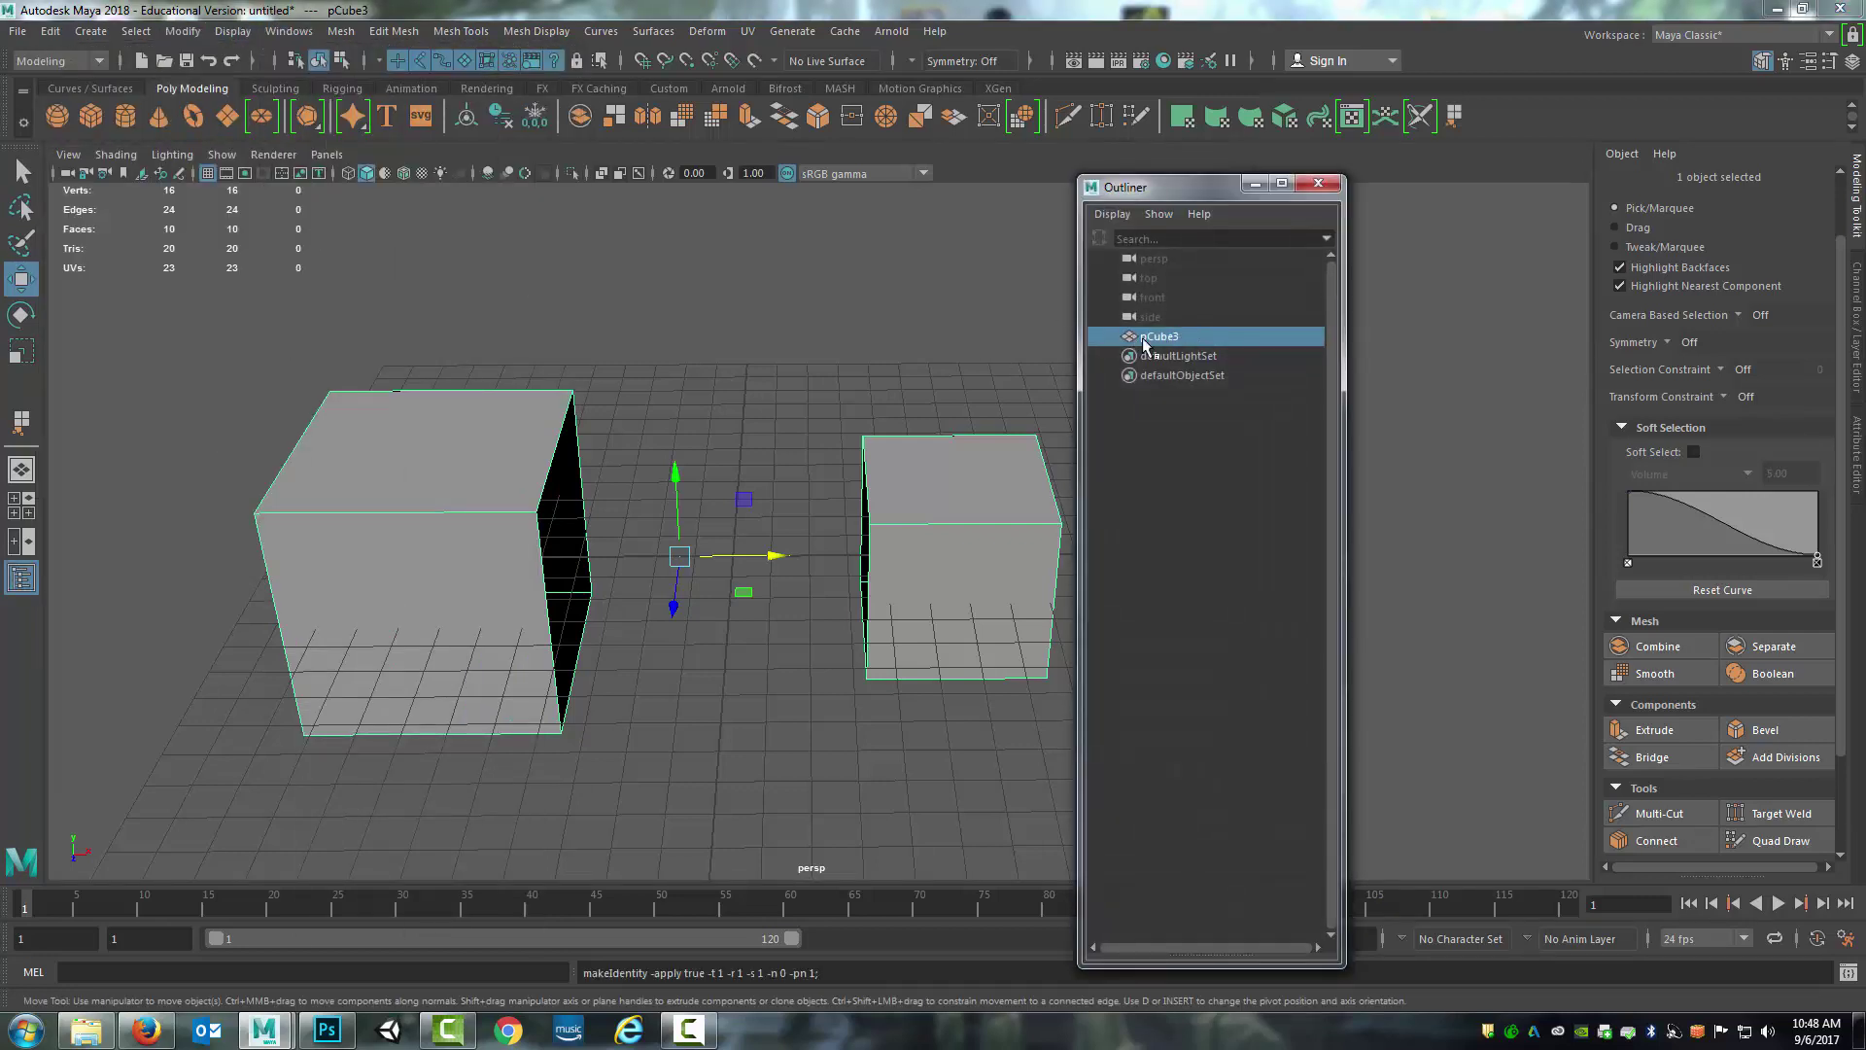
{"action": "left_click", "coordinate": [1318, 183]}
Bridge the back vertical border edge of the larger cube's opening to the matching edge of the smaller cube's opening, and undo the bridge
{"action": "left_click_drag", "start_coordinate": [836, 477], "coordinate": [888, 478], "text": "alt"}
{"action": "right_click_drag", "start_coordinate": [659, 492], "coordinate": [656, 416]}
{"action": "left_click", "coordinate": [678, 502]}
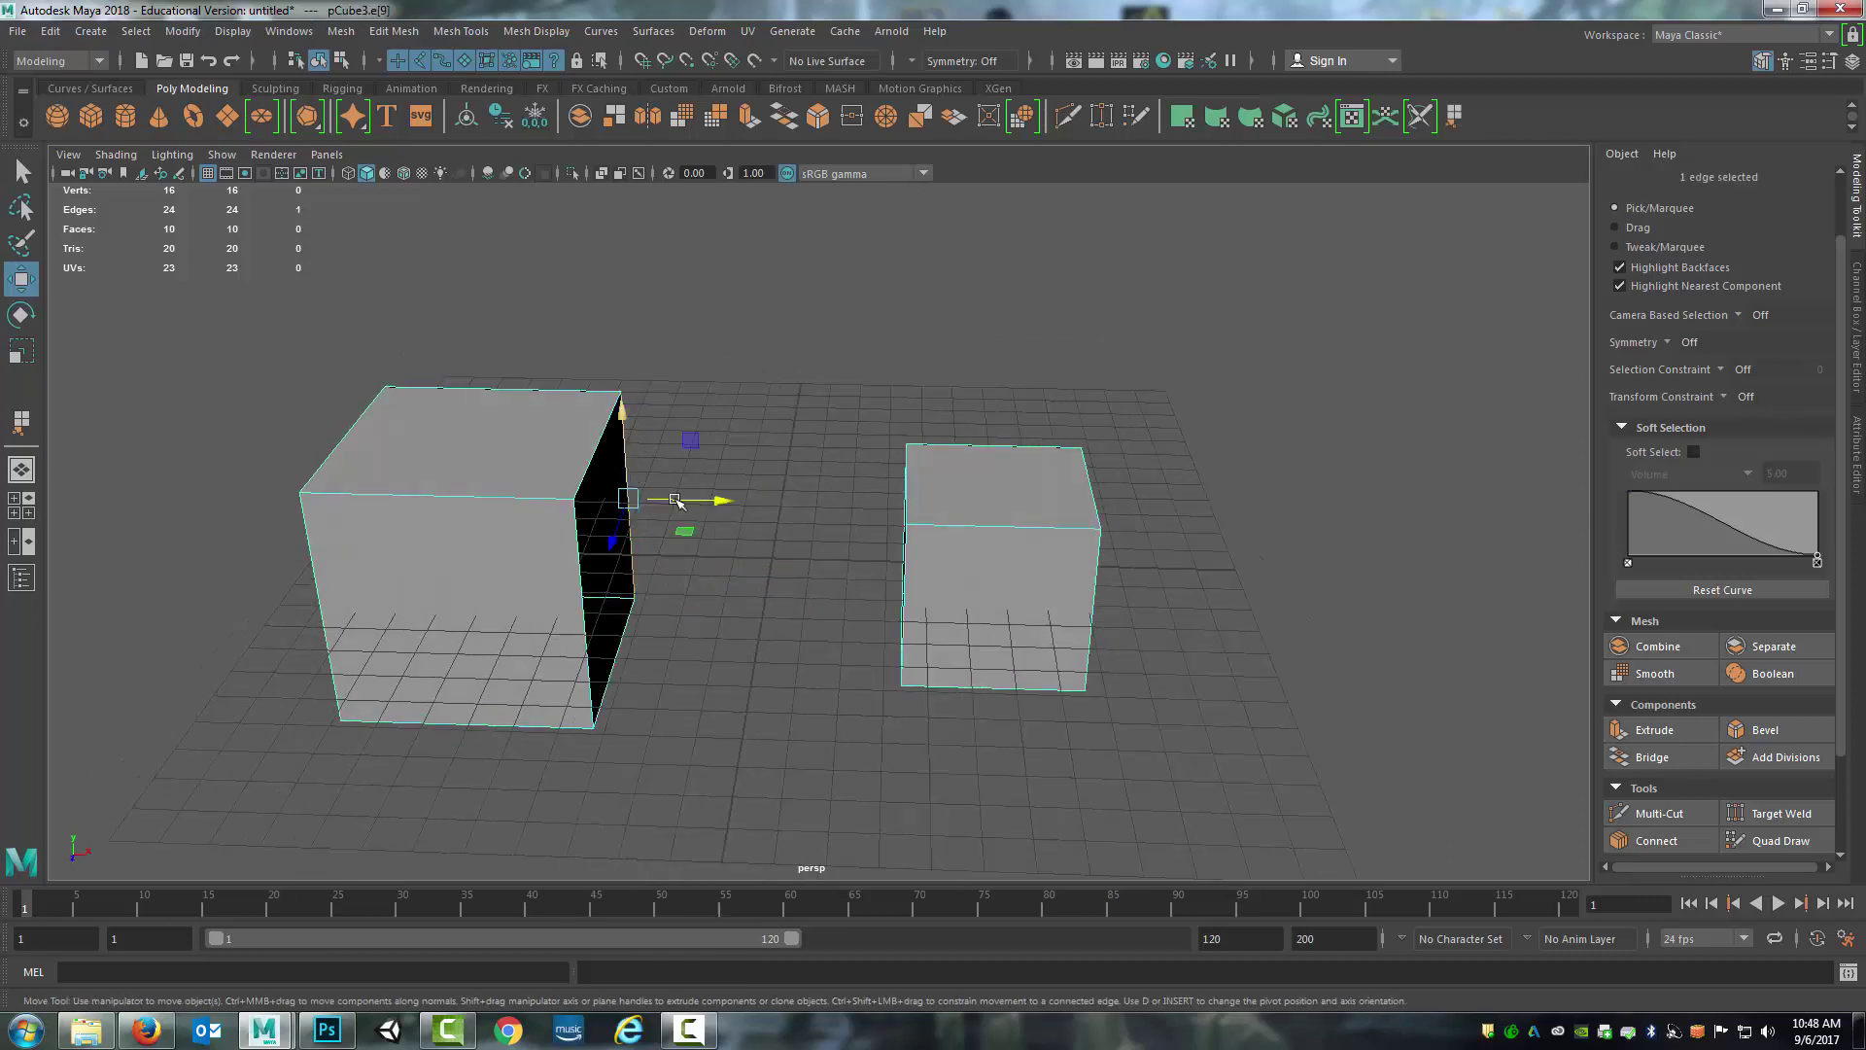
{"action": "left_click_drag", "start_coordinate": [696, 566], "coordinate": [845, 546], "text": "alt"}
{"action": "left_click", "coordinate": [892, 506], "text": "shift"}
{"action": "left_click_drag", "start_coordinate": [1123, 608], "coordinate": [815, 575], "text": "alt"}
{"action": "left_click", "coordinate": [1653, 756]}
{"action": "key", "text": "ctrl+z"}
Select all border edges of both facing openings and bridge them to connect the two cubes
{"action": "left_click_drag", "start_coordinate": [747, 503], "coordinate": [723, 483], "text": "alt"}
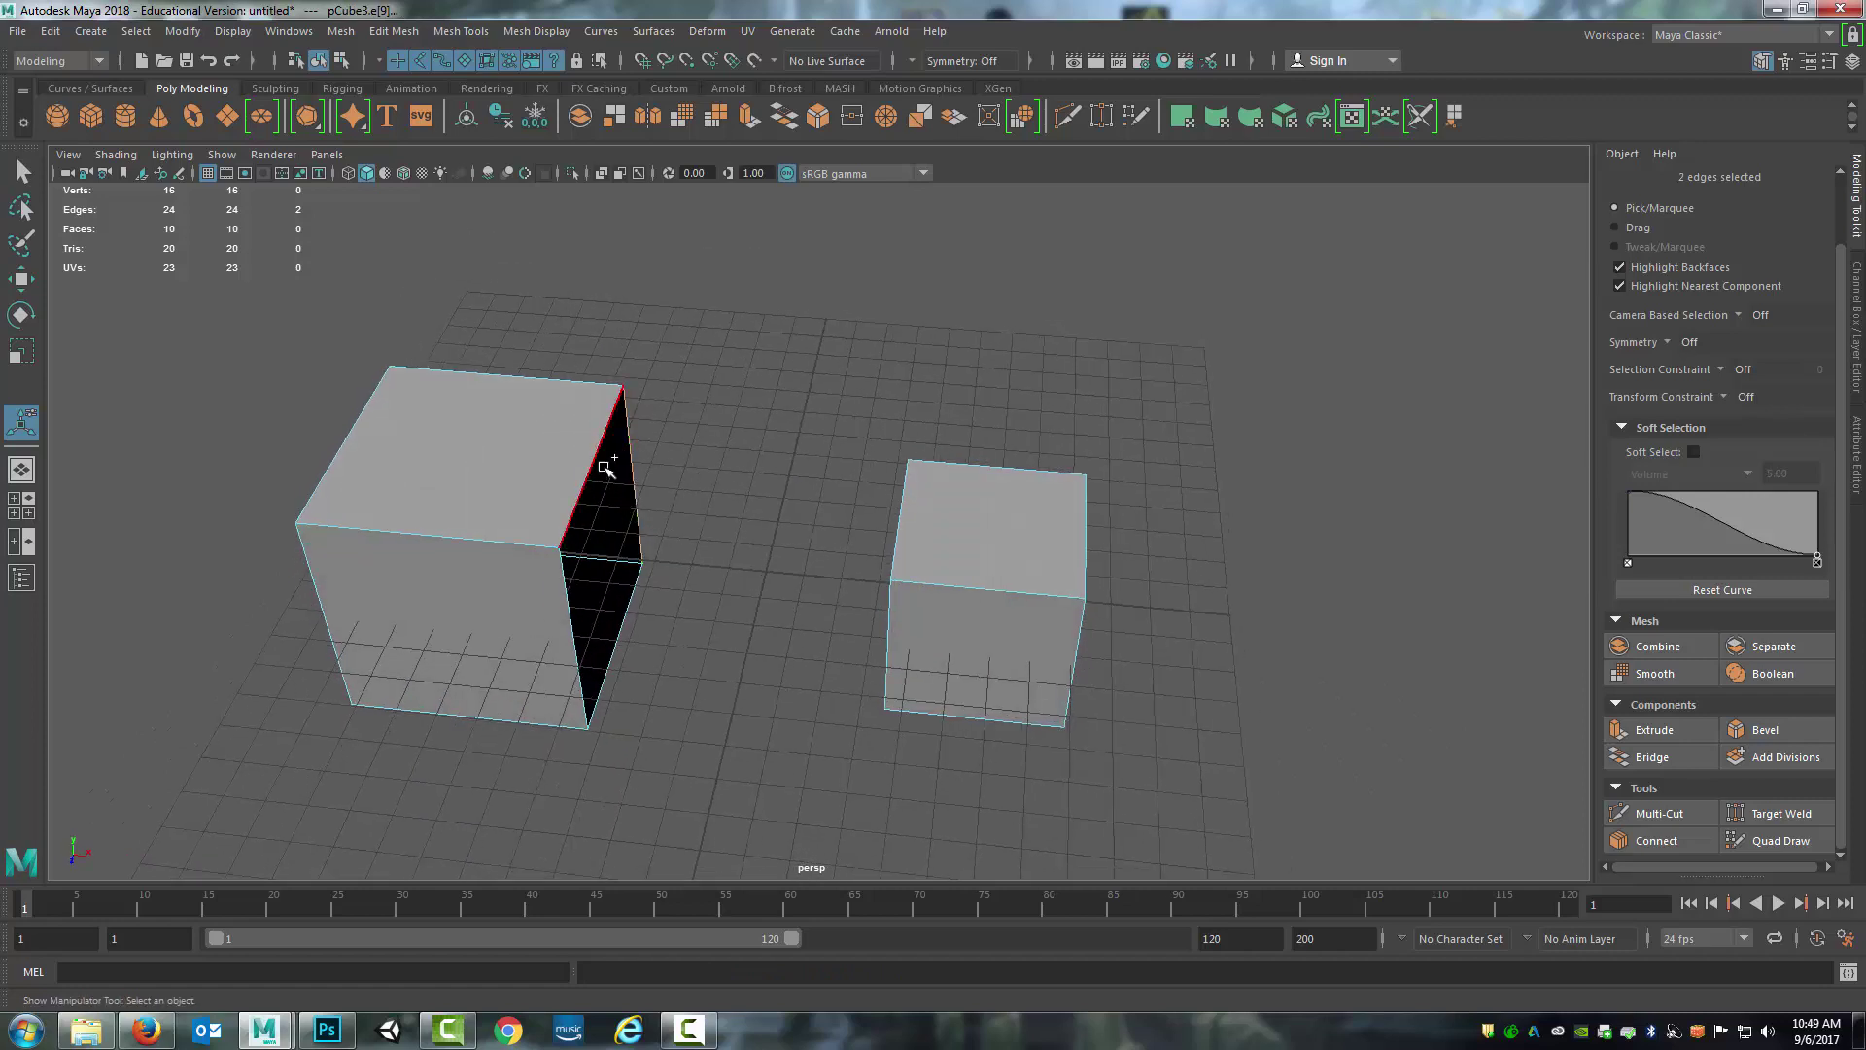
{"action": "left_click_drag", "start_coordinate": [604, 469], "coordinate": [614, 477], "text": "alt"}
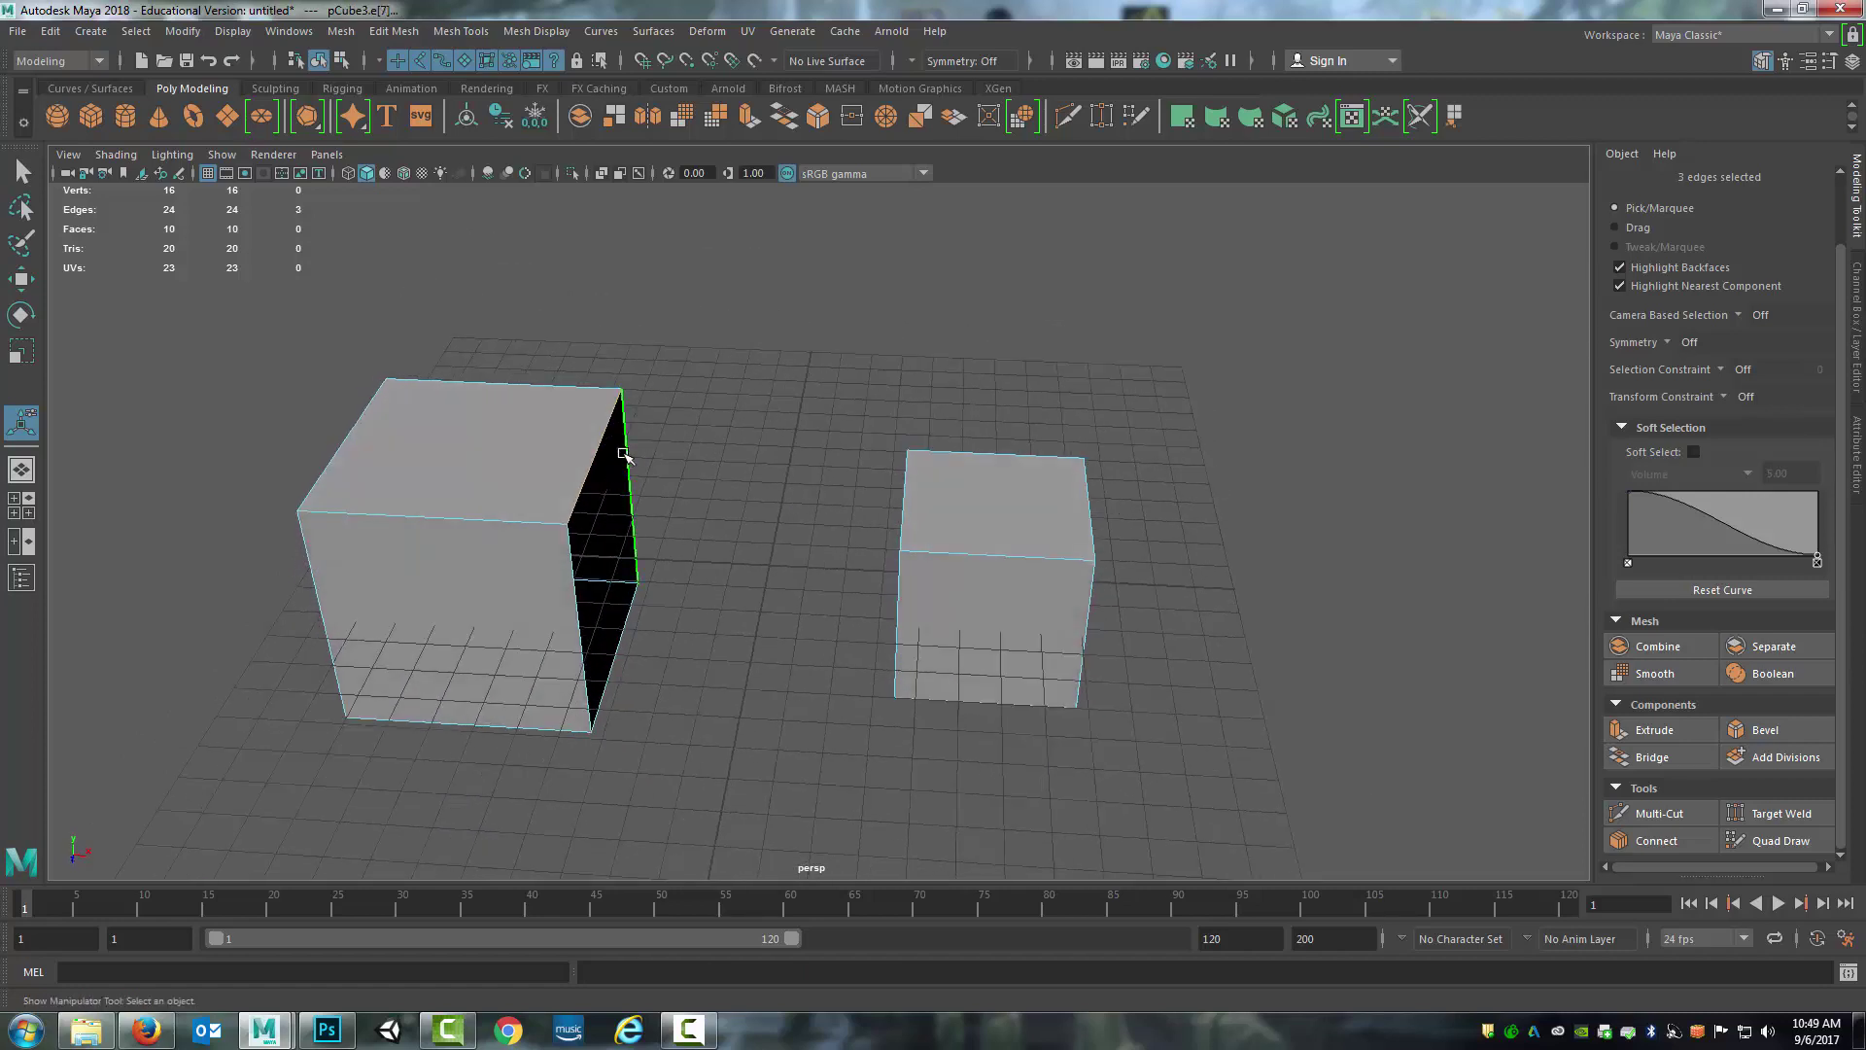
{"action": "left_click_drag", "start_coordinate": [833, 609], "coordinate": [902, 520], "text": "alt"}
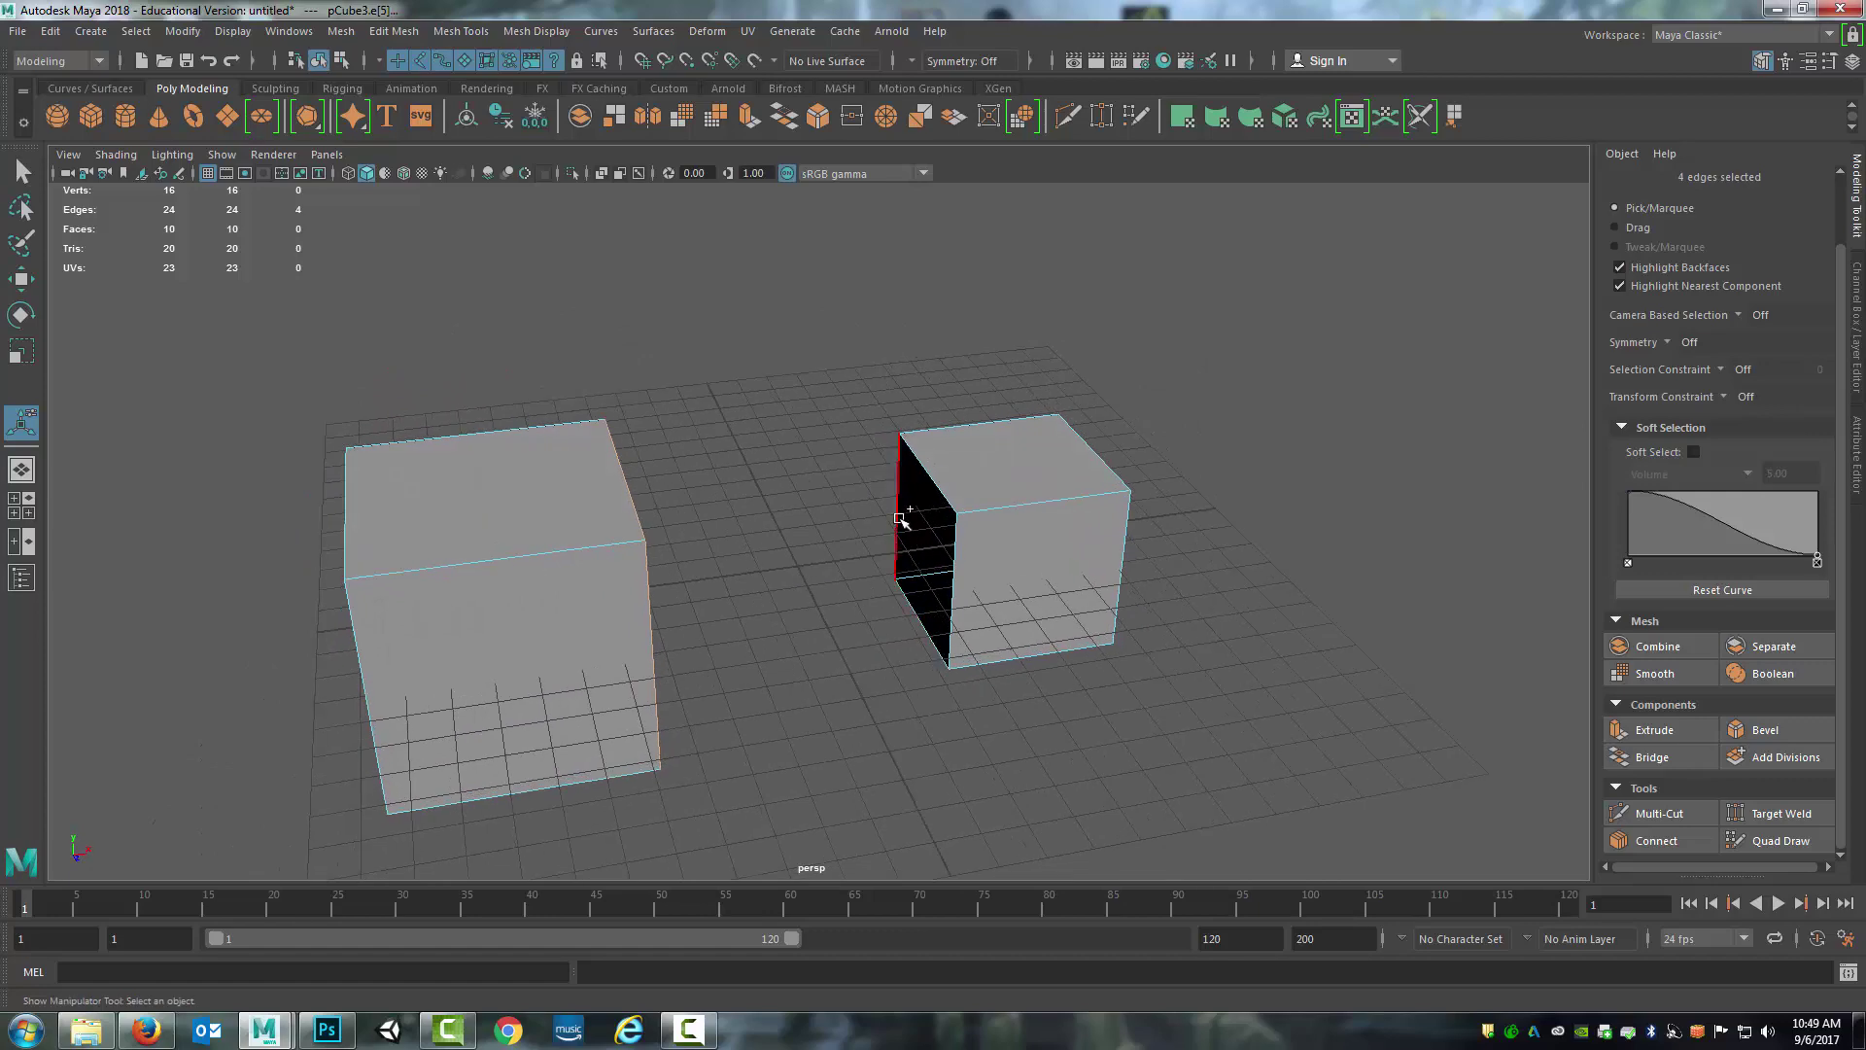
{"action": "left_click_drag", "start_coordinate": [1201, 498], "coordinate": [818, 578], "text": "alt"}
{"action": "left_click", "coordinate": [1652, 757]}
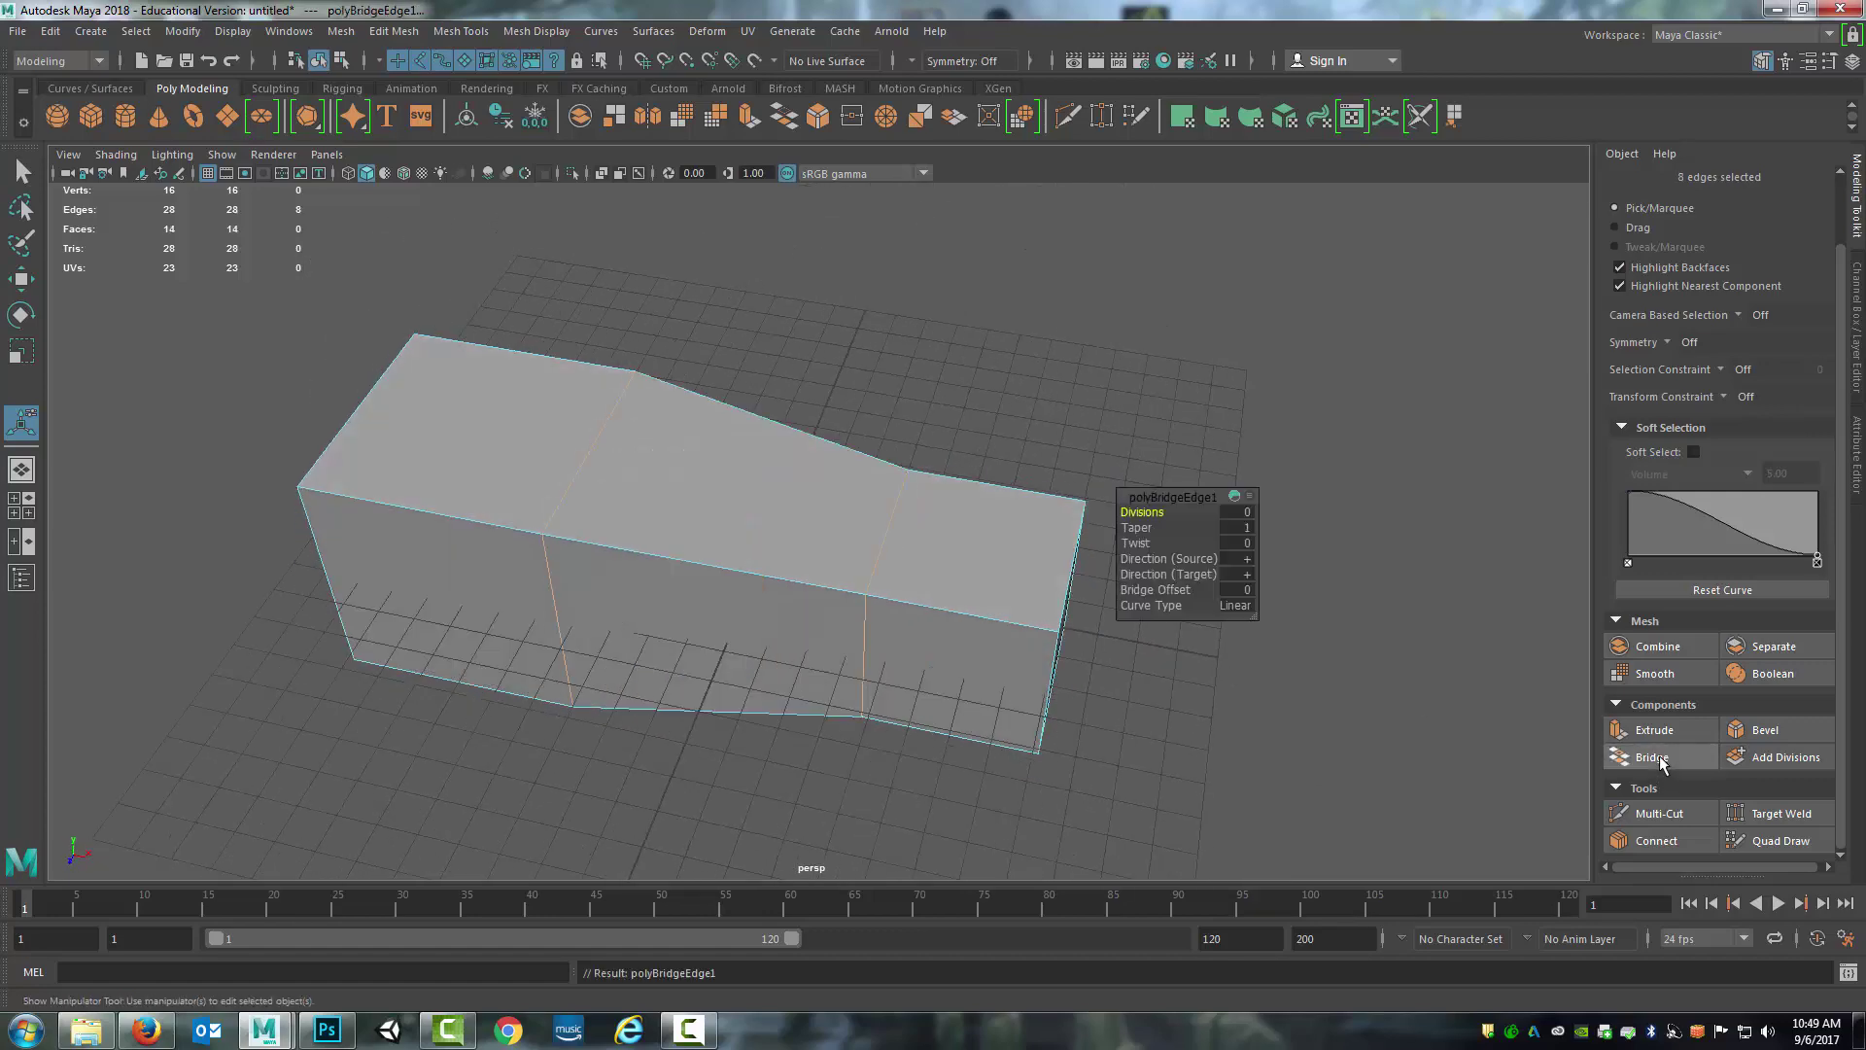
{"action": "left_click_drag", "start_coordinate": [951, 771], "coordinate": [988, 779], "text": "alt"}
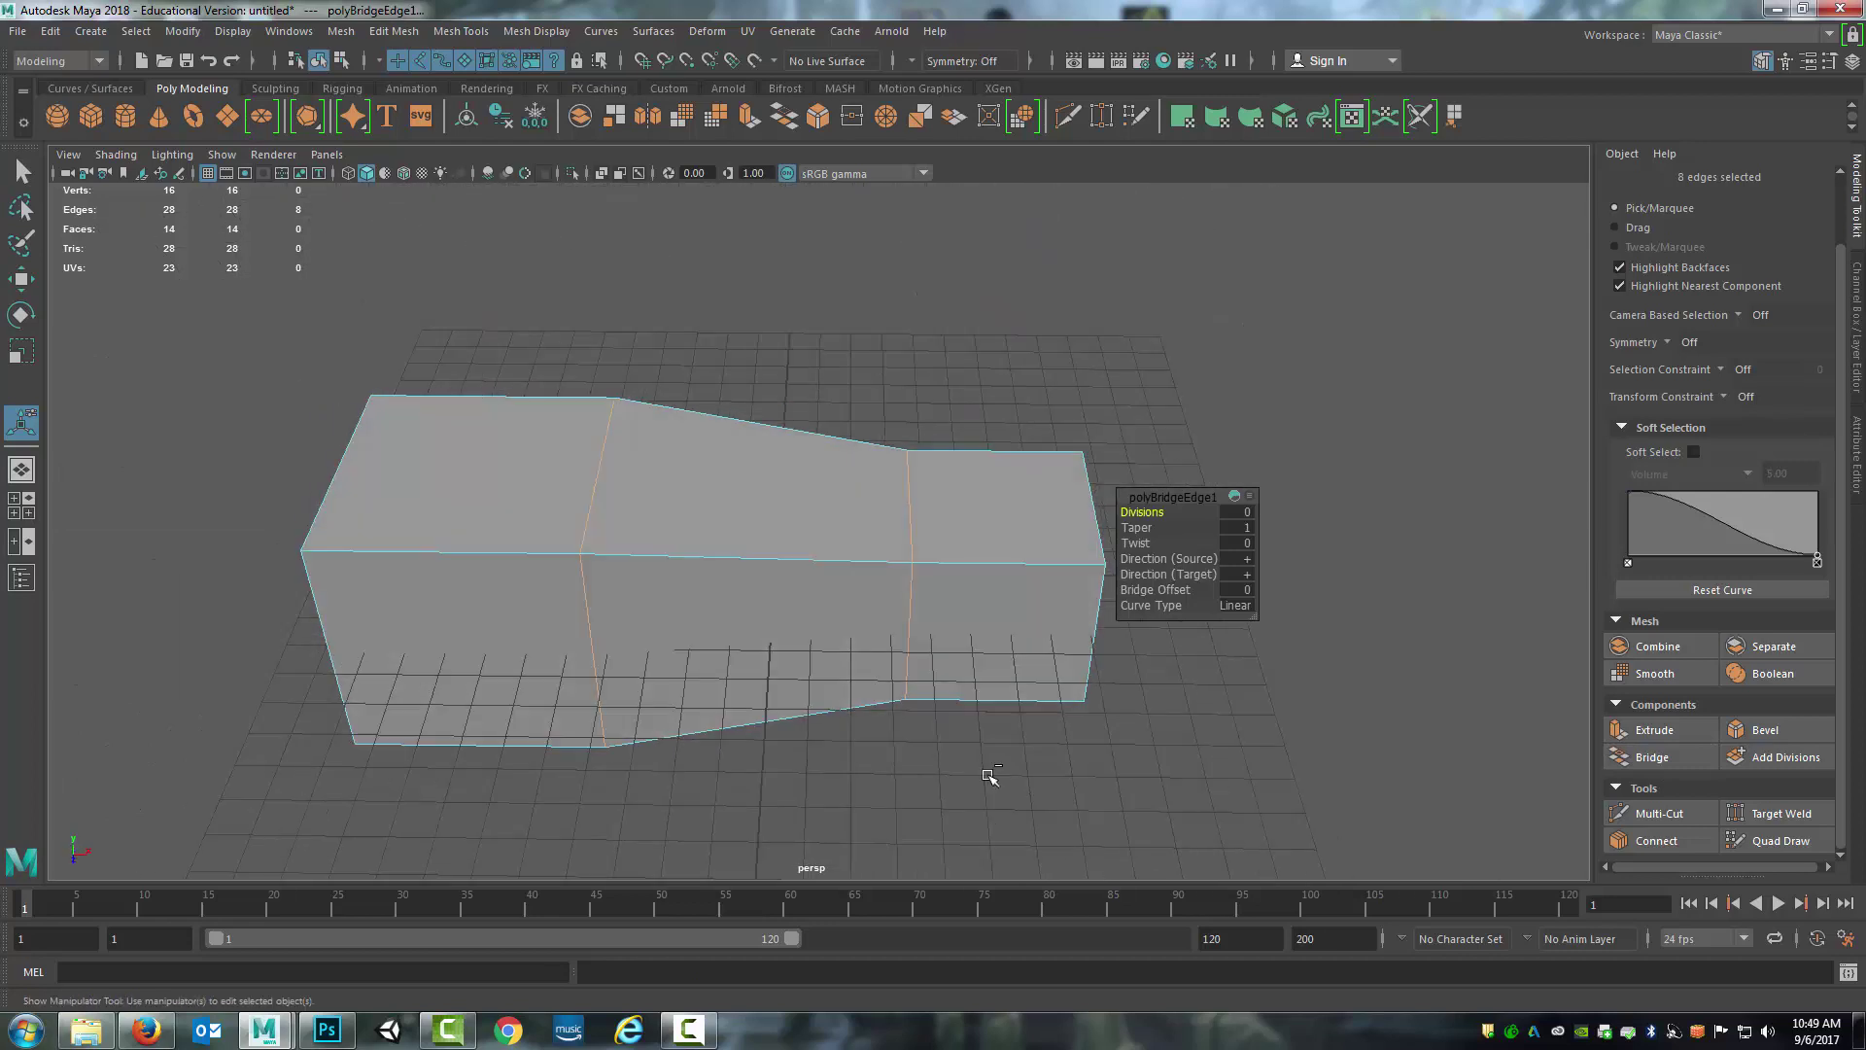
Undo the bridge between the cubes and bridge the same border edges again with 2 divisions
{"action": "key", "text": "ctrl+z"}
{"action": "left_click", "coordinate": [1671, 762]}
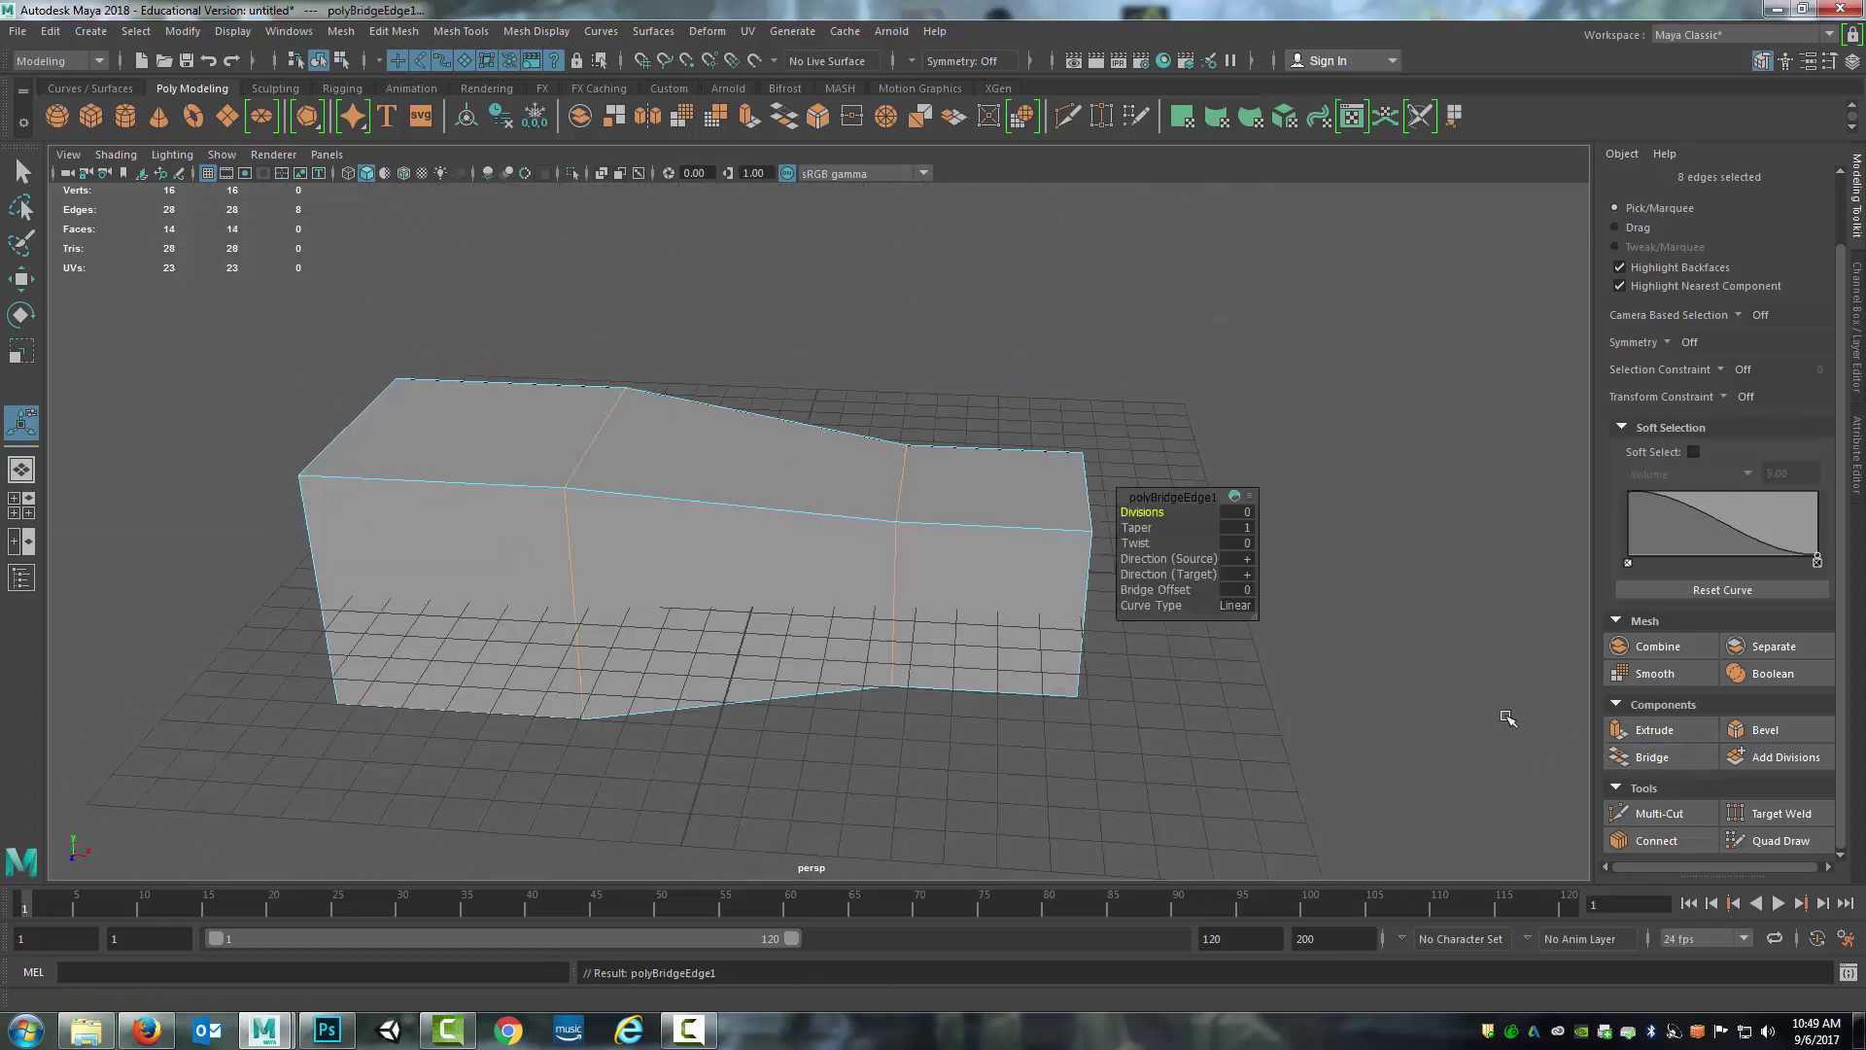
{"action": "left_click", "coordinate": [1239, 513]}
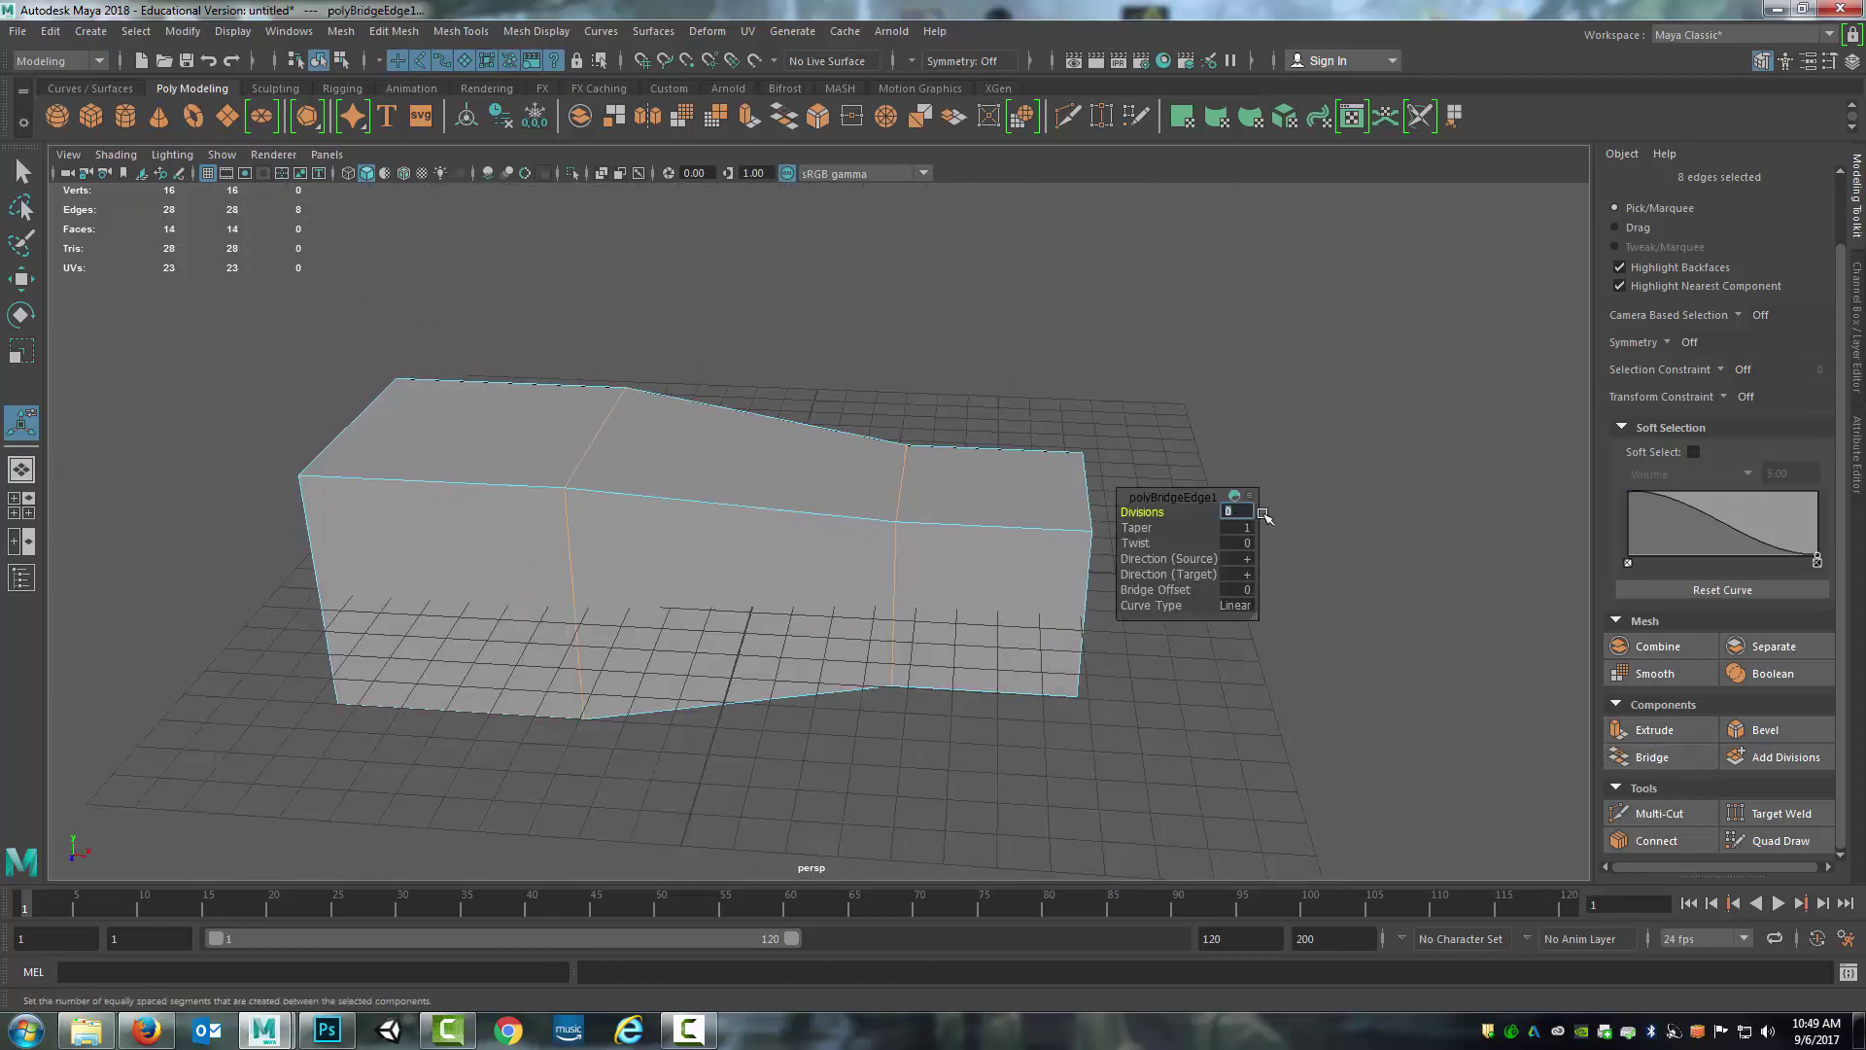
{"action": "key", "text": "Return"}
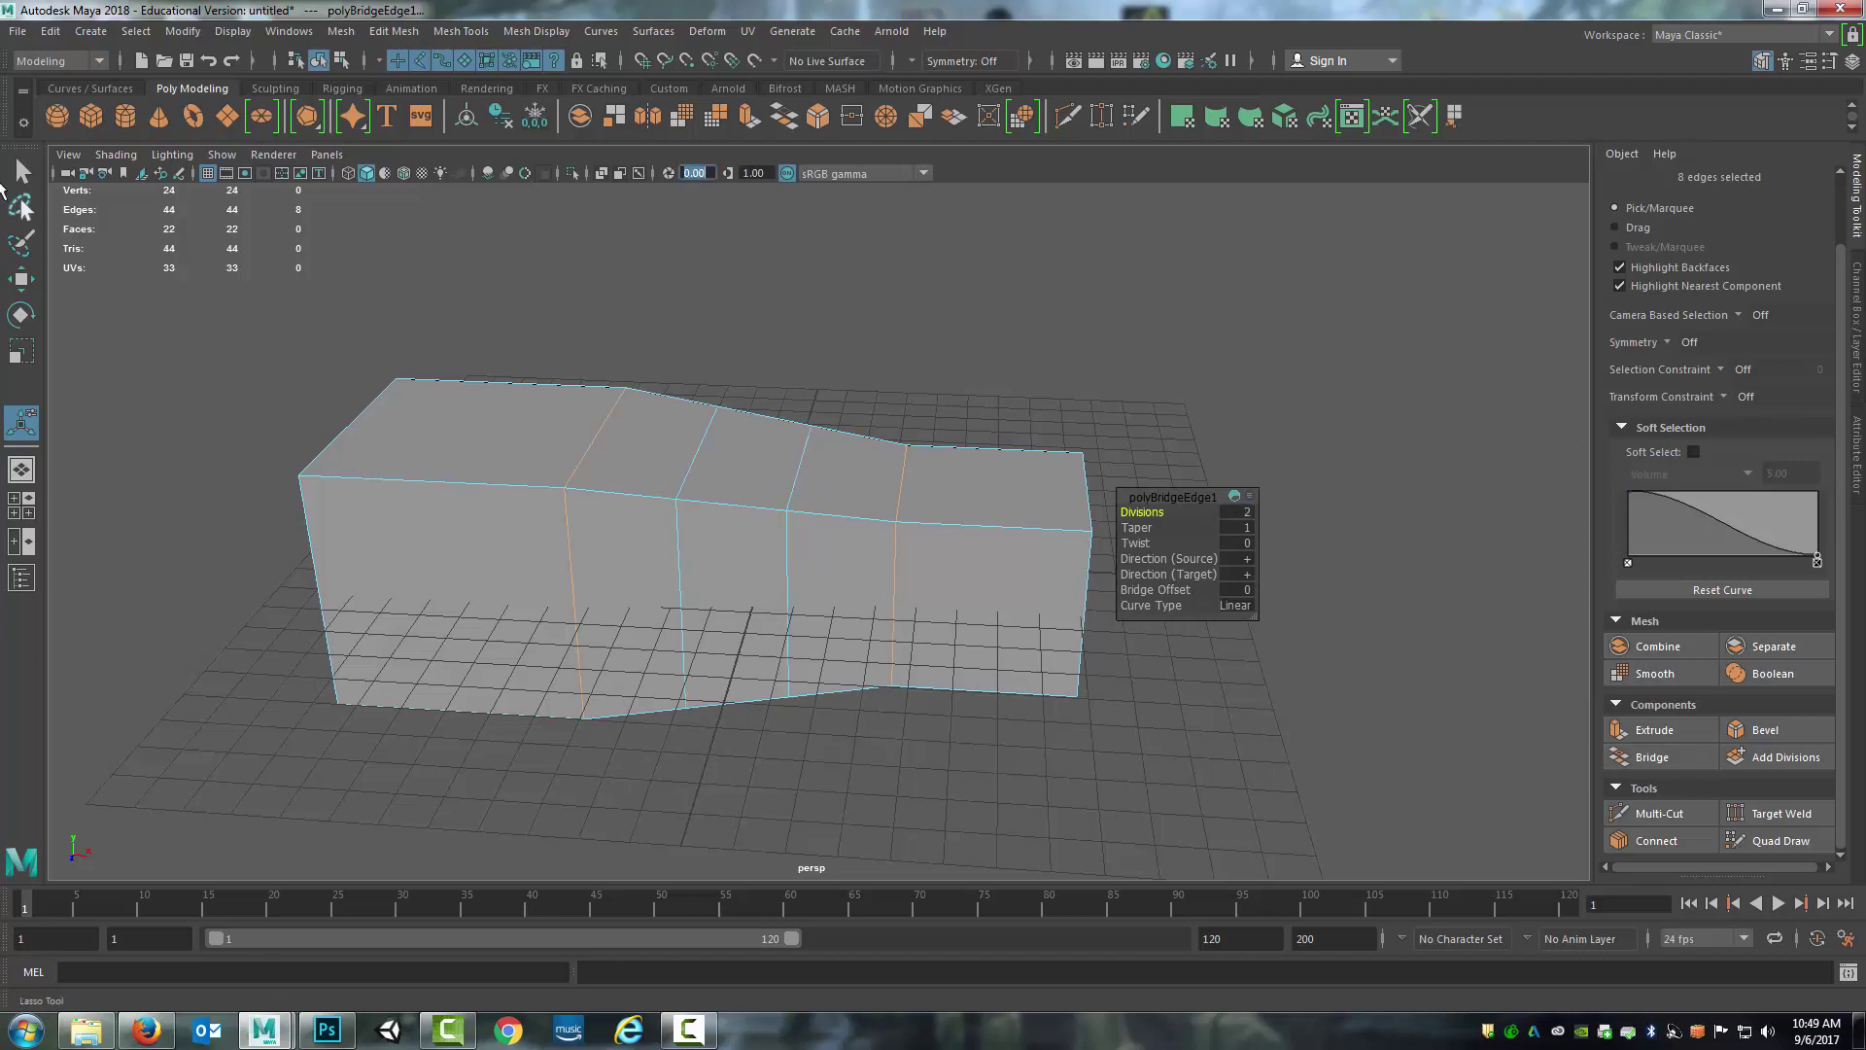
Scale up the bridge's two inner edge loops along Y and Z to bulge the connecting section
{"action": "left_click", "coordinate": [26, 173]}
{"action": "left_click_drag", "start_coordinate": [679, 612], "coordinate": [742, 393], "text": "alt"}
{"action": "left_click", "coordinate": [779, 568]}
{"action": "left_click", "coordinate": [749, 517]}
{"action": "key", "text": "r"}
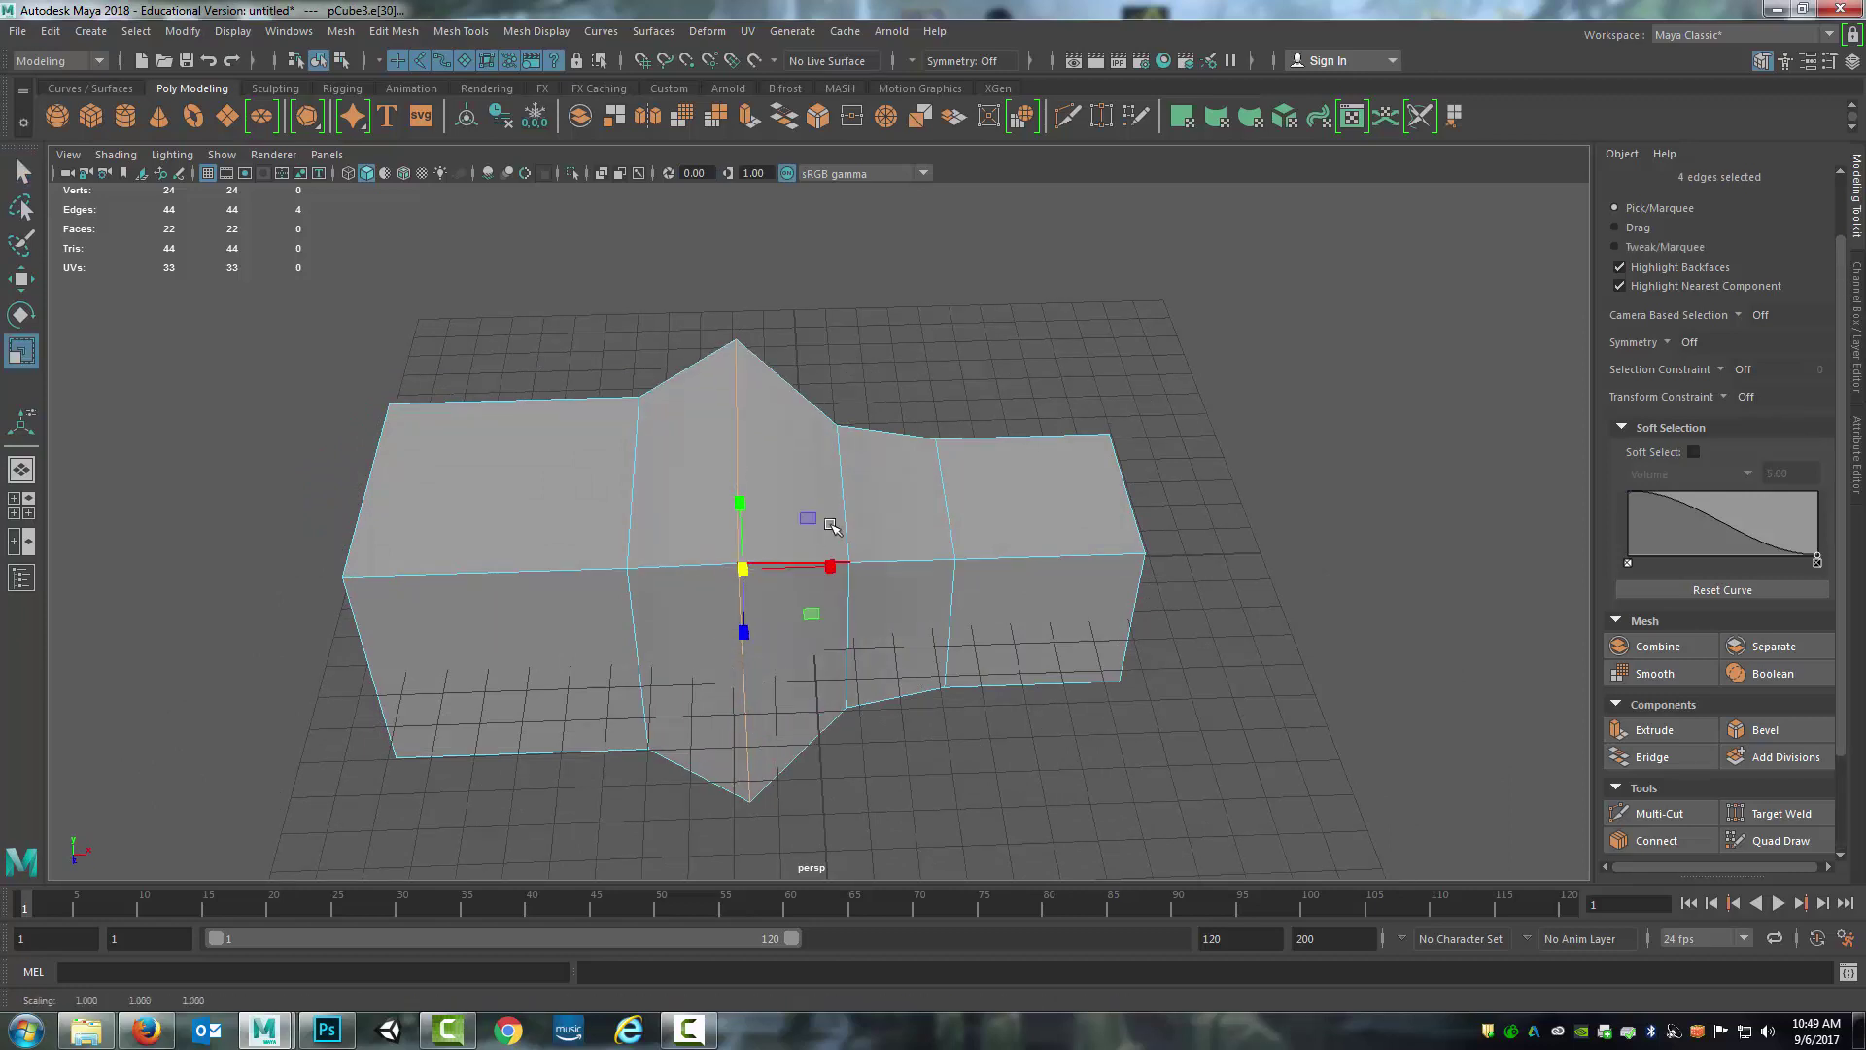
{"action": "mouse_move", "coordinate": [833, 526]}
{"action": "left_mouse_down", "text": "alt"}
{"action": "mouse_move", "coordinate": [812, 564]}
{"action": "mouse_move", "coordinate": [950, 566]}
{"action": "mouse_move", "coordinate": [742, 643]}
{"action": "mouse_move", "coordinate": [819, 534]}
{"action": "left_mouse_up", "text": "alt"}
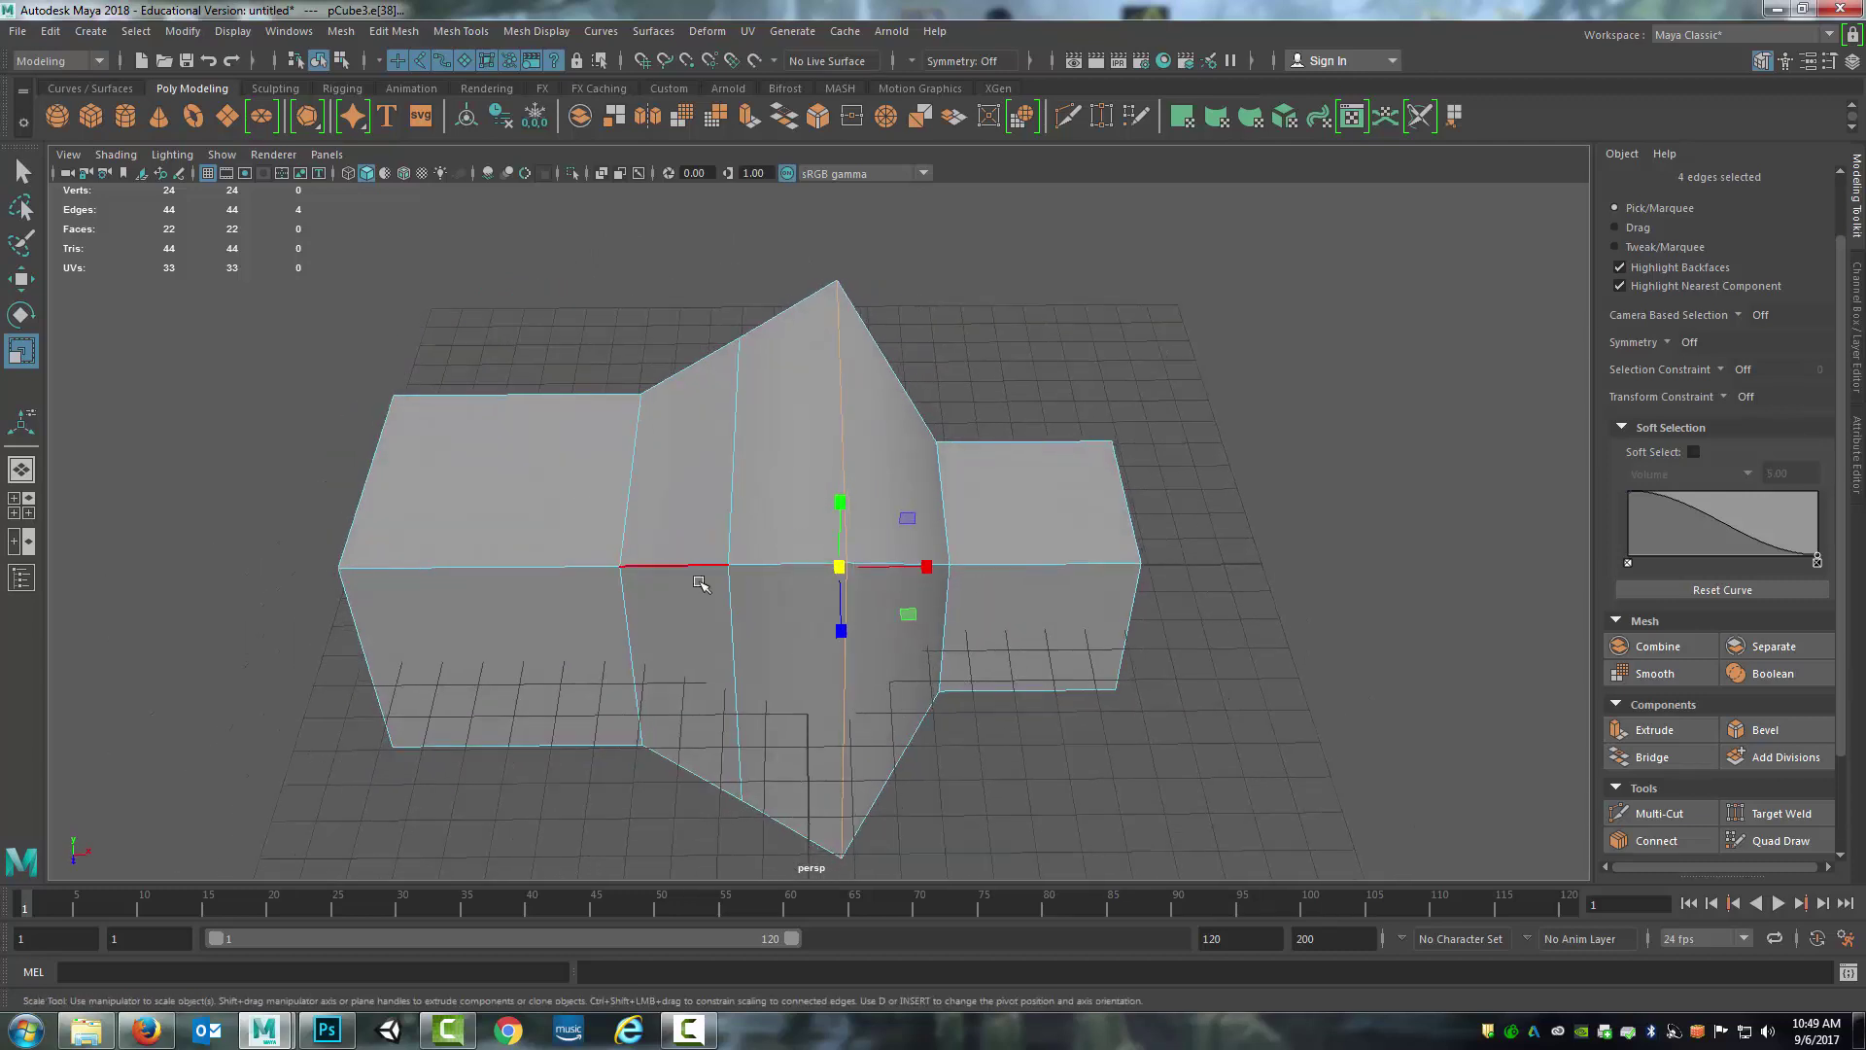
{"action": "left_click_drag", "start_coordinate": [701, 583], "coordinate": [729, 473], "text": "alt"}
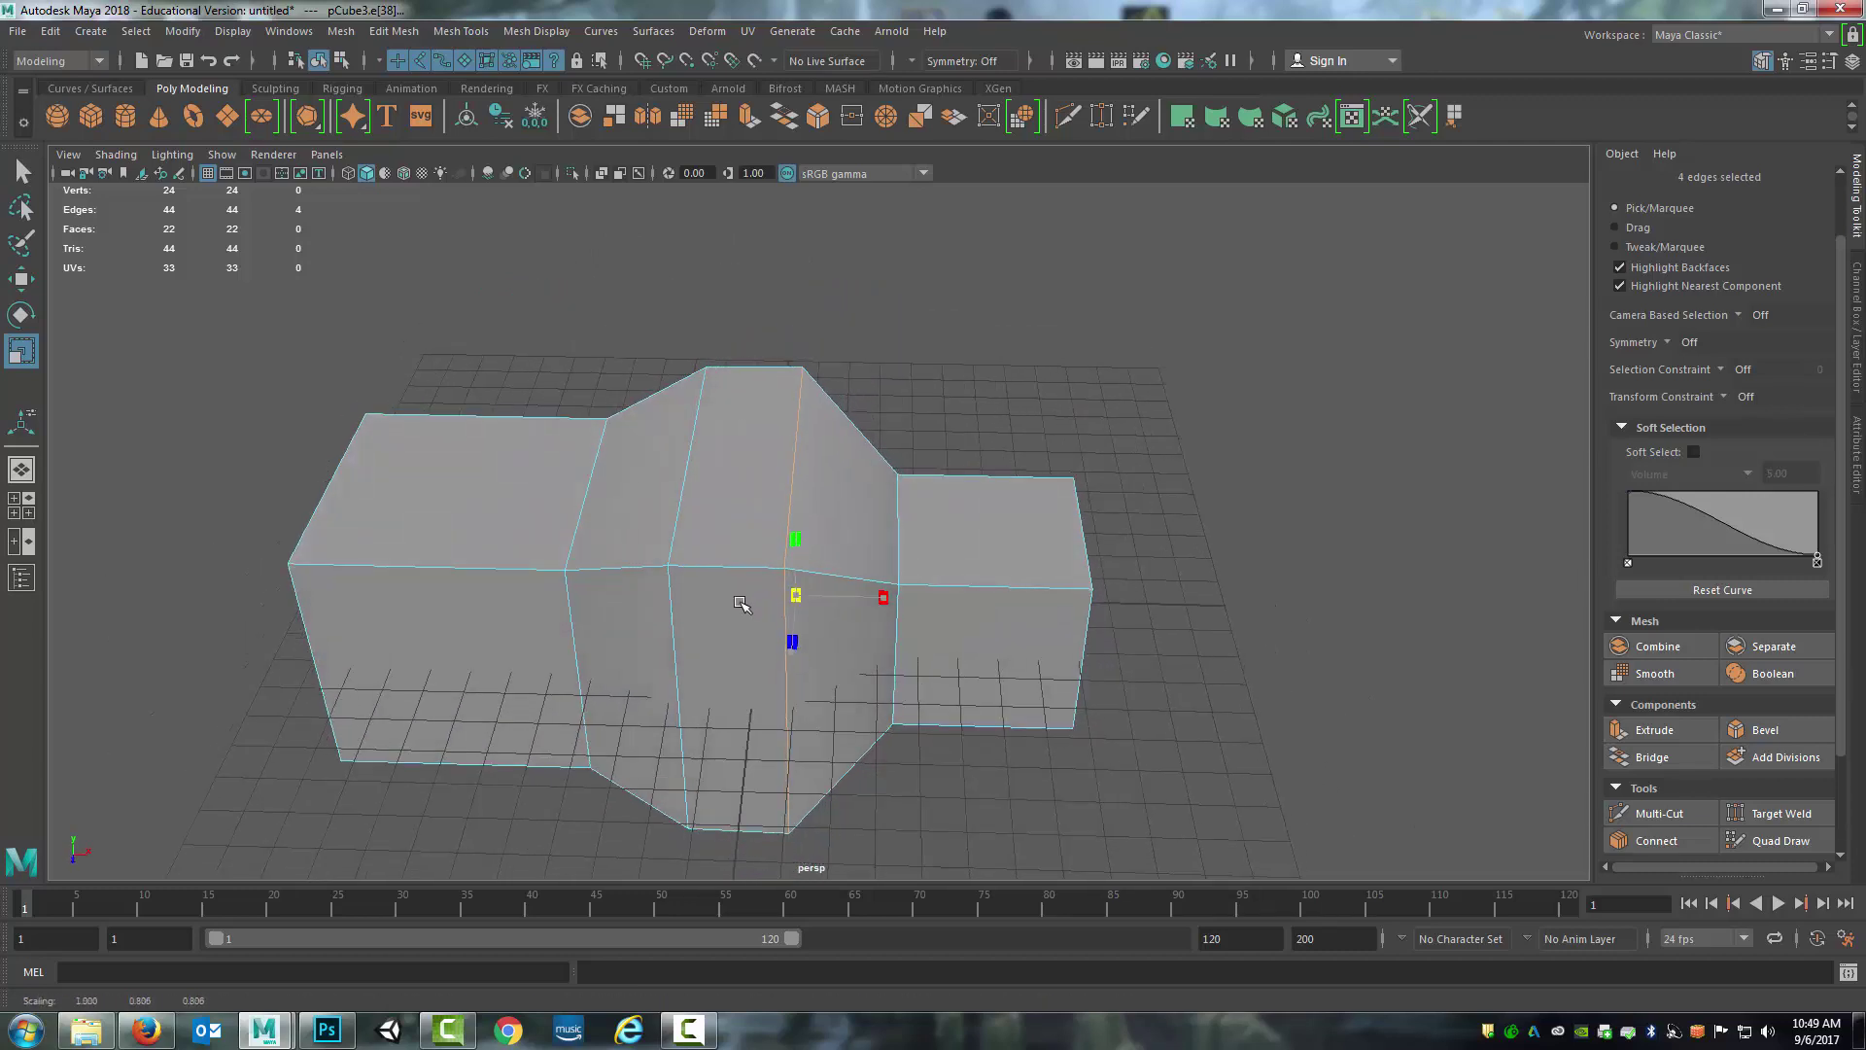
Select all the bridge faces between the two cubes in face mode and delete them
{"action": "right_click_drag", "start_coordinate": [729, 474], "coordinate": [727, 530]}
{"action": "left_click_drag", "start_coordinate": [725, 603], "coordinate": [725, 583], "text": "alt"}
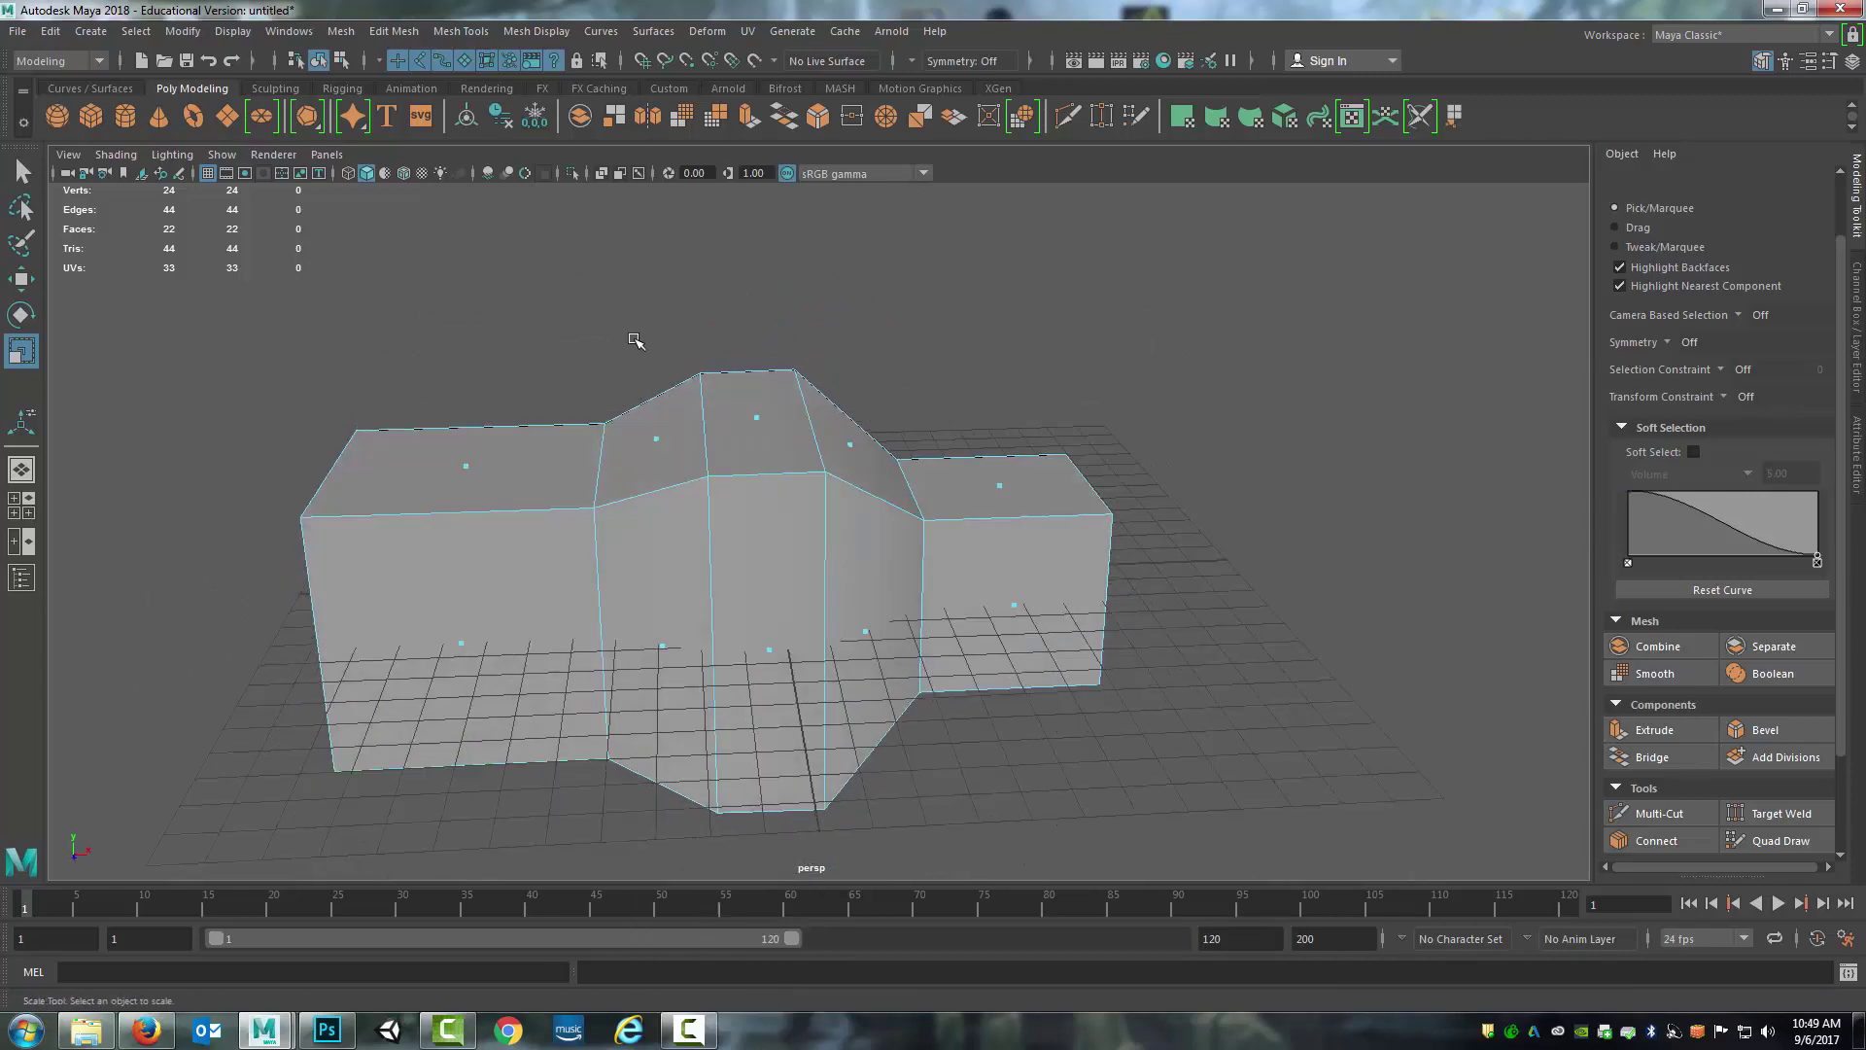
{"action": "left_click_drag", "start_coordinate": [633, 338], "coordinate": [880, 848]}
{"action": "key", "text": "Delete"}
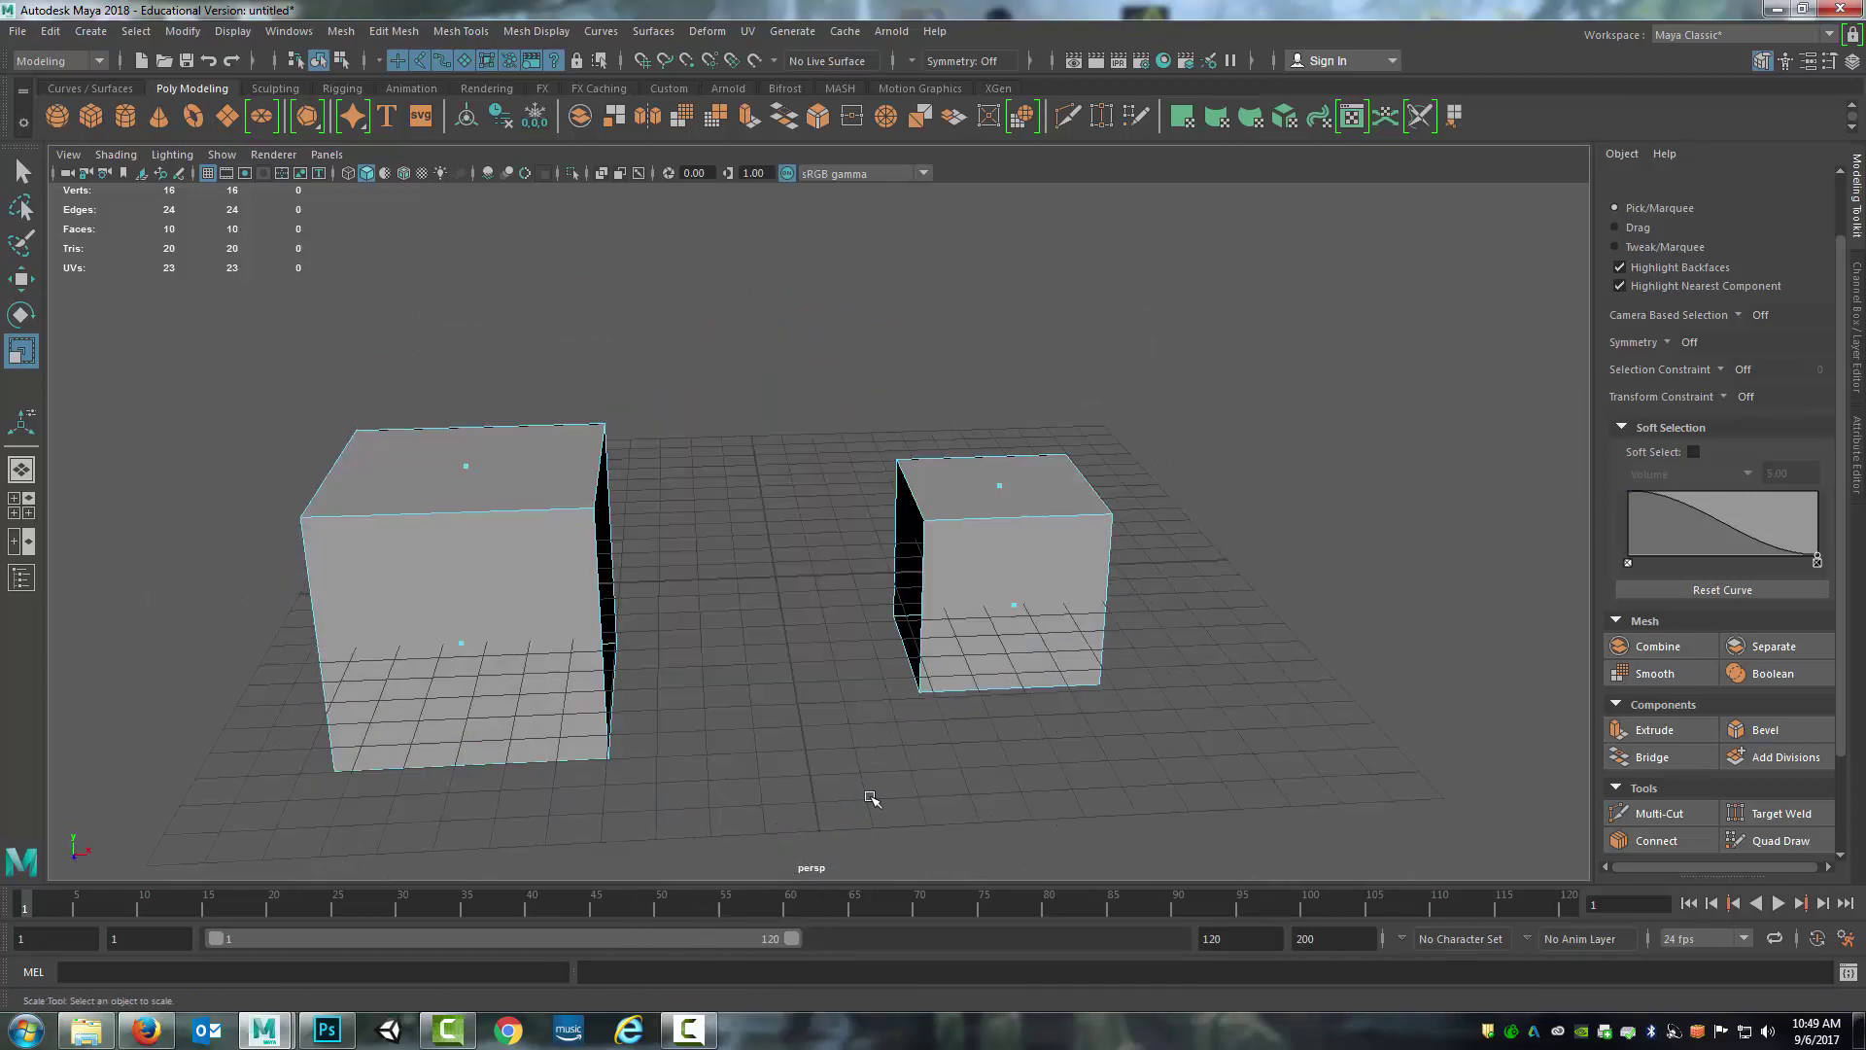
Use Append to Polygon to add a face between the bottom border edges of the two facing openings
{"action": "left_click_drag", "start_coordinate": [829, 599], "coordinate": [720, 568], "text": "alt"}
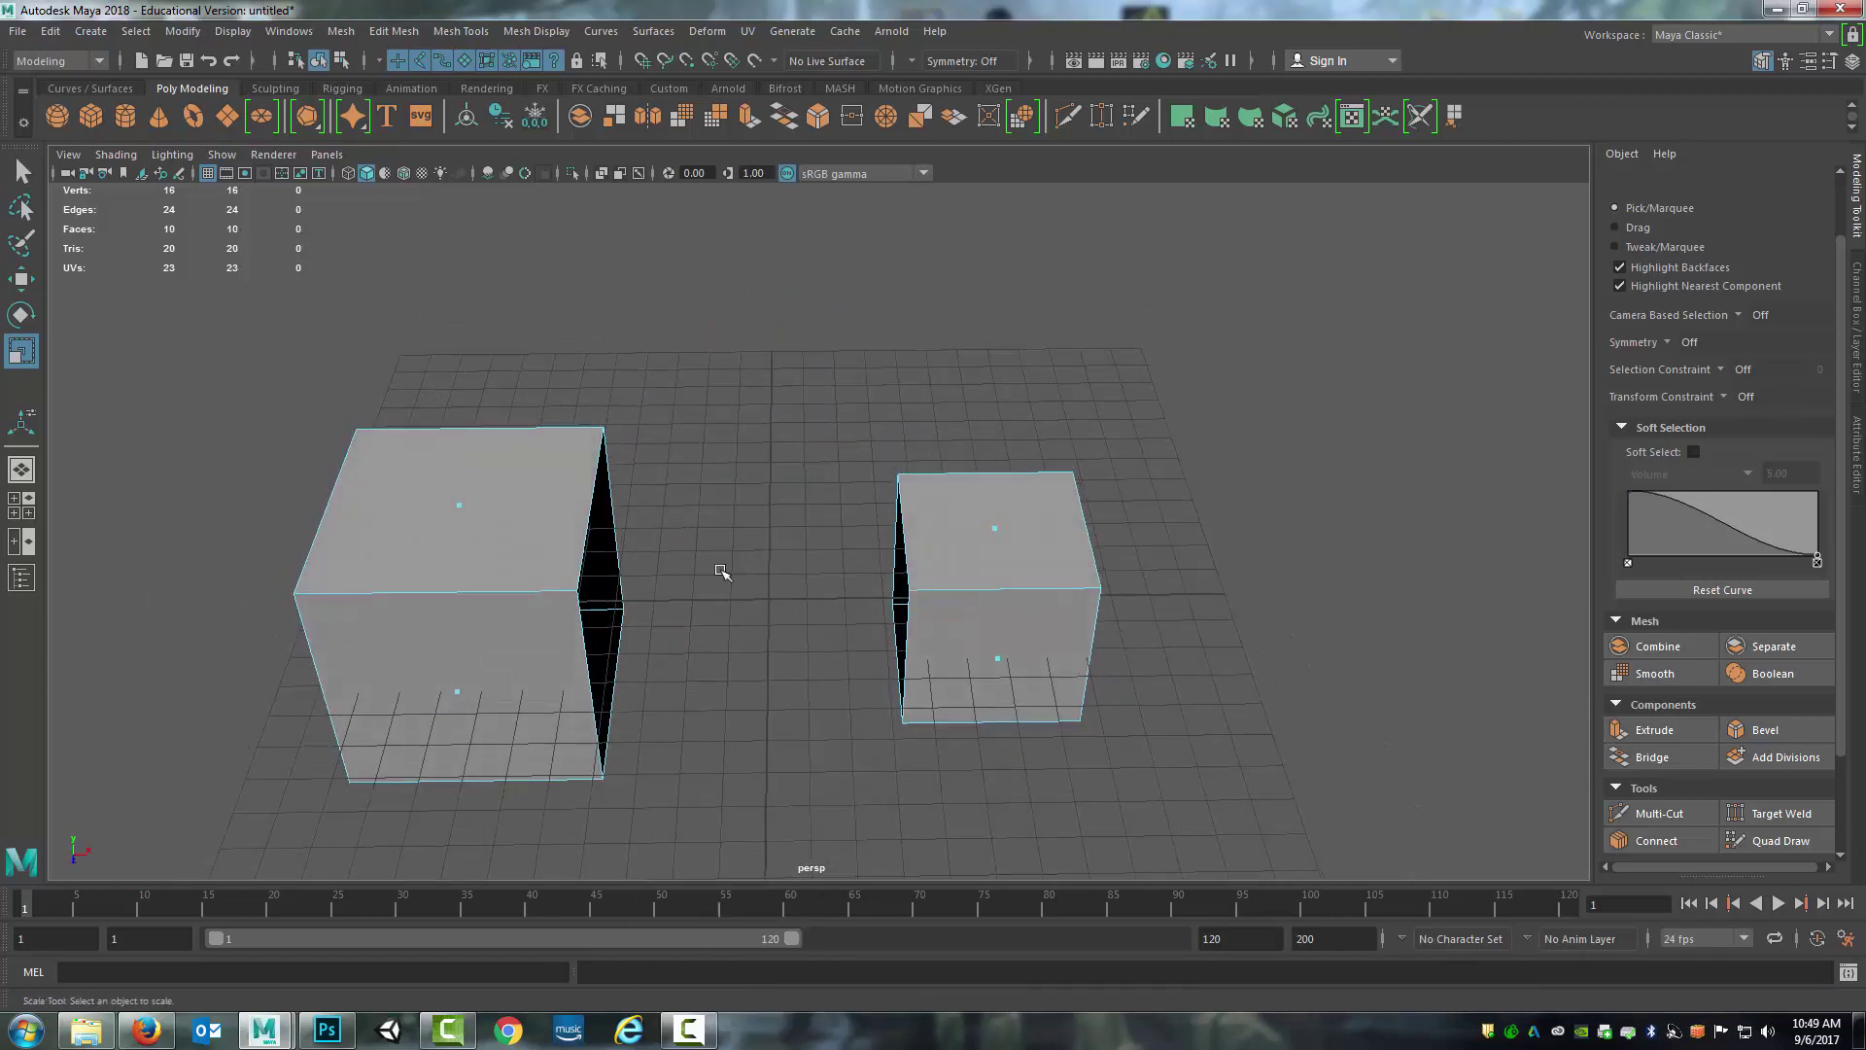
{"action": "left_click", "coordinate": [1455, 115]}
{"action": "scroll", "coordinate": [920, 555], "scroll_direction": "up", "scroll_amount": 5}
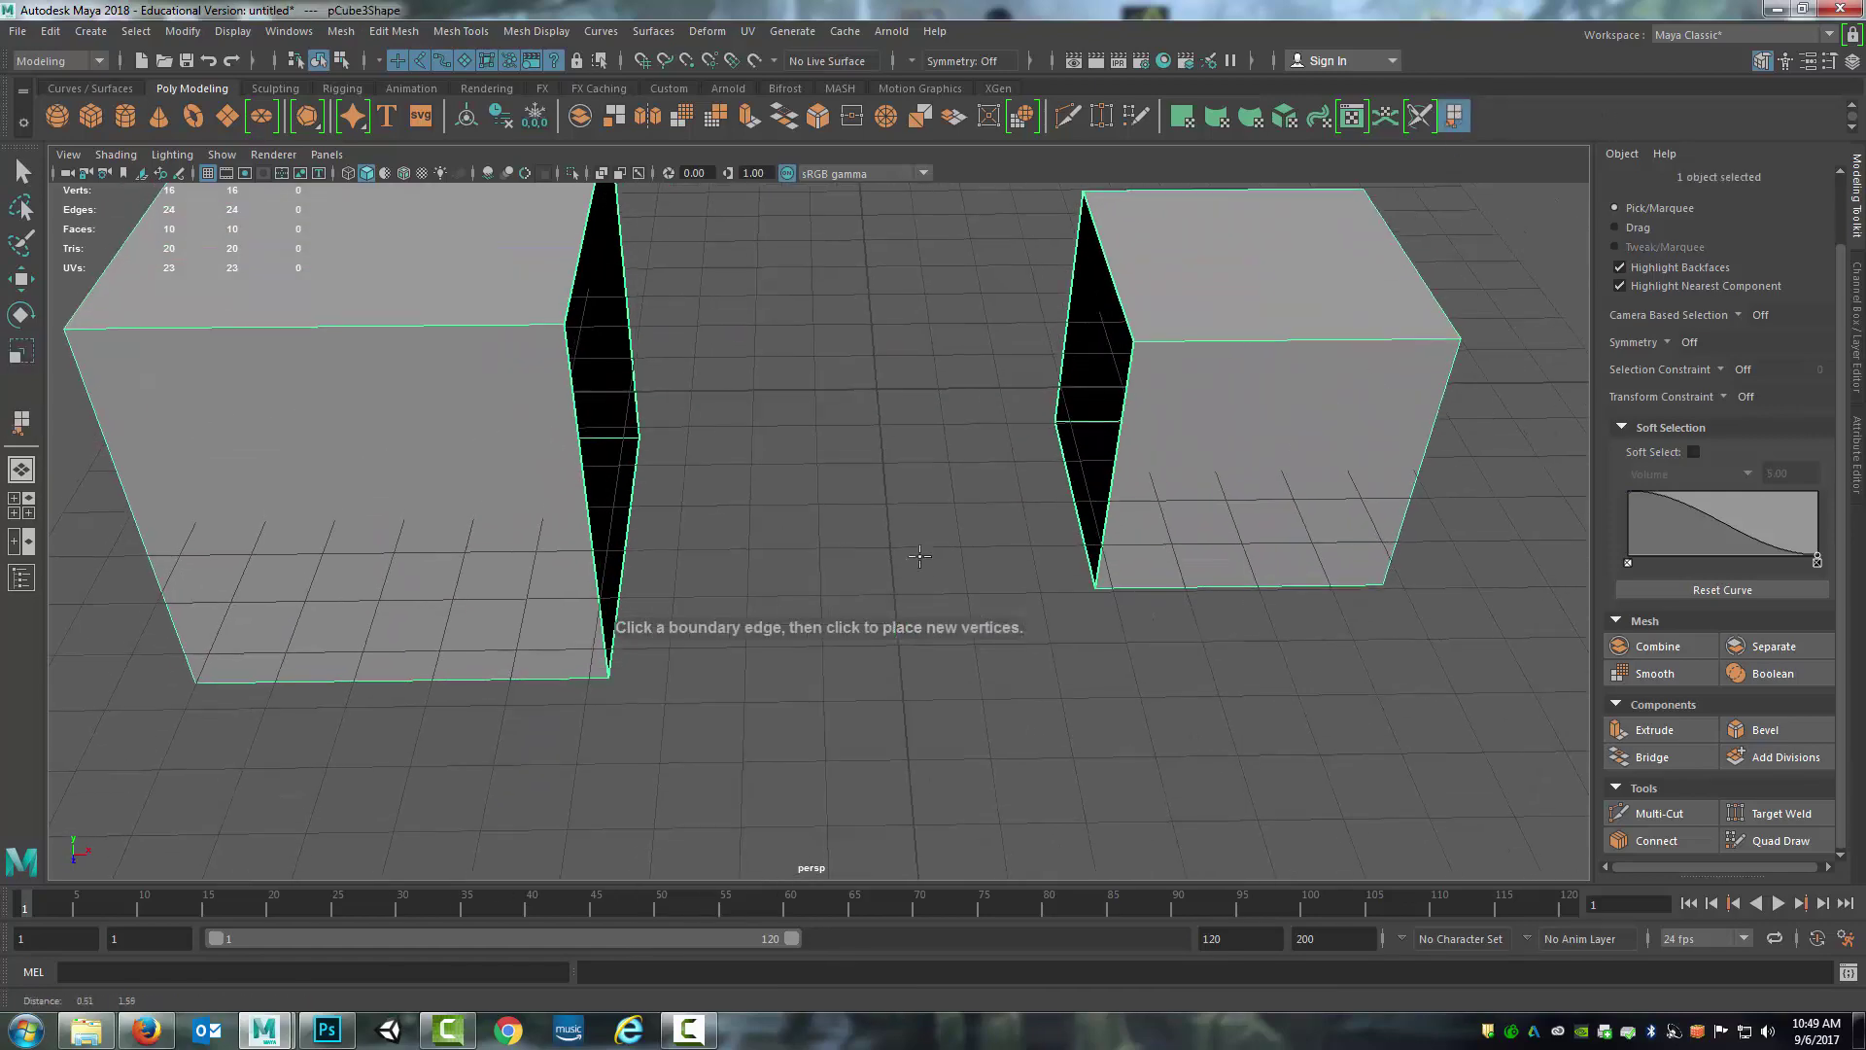
{"action": "left_click_drag", "start_coordinate": [920, 555], "coordinate": [669, 542], "text": "alt"}
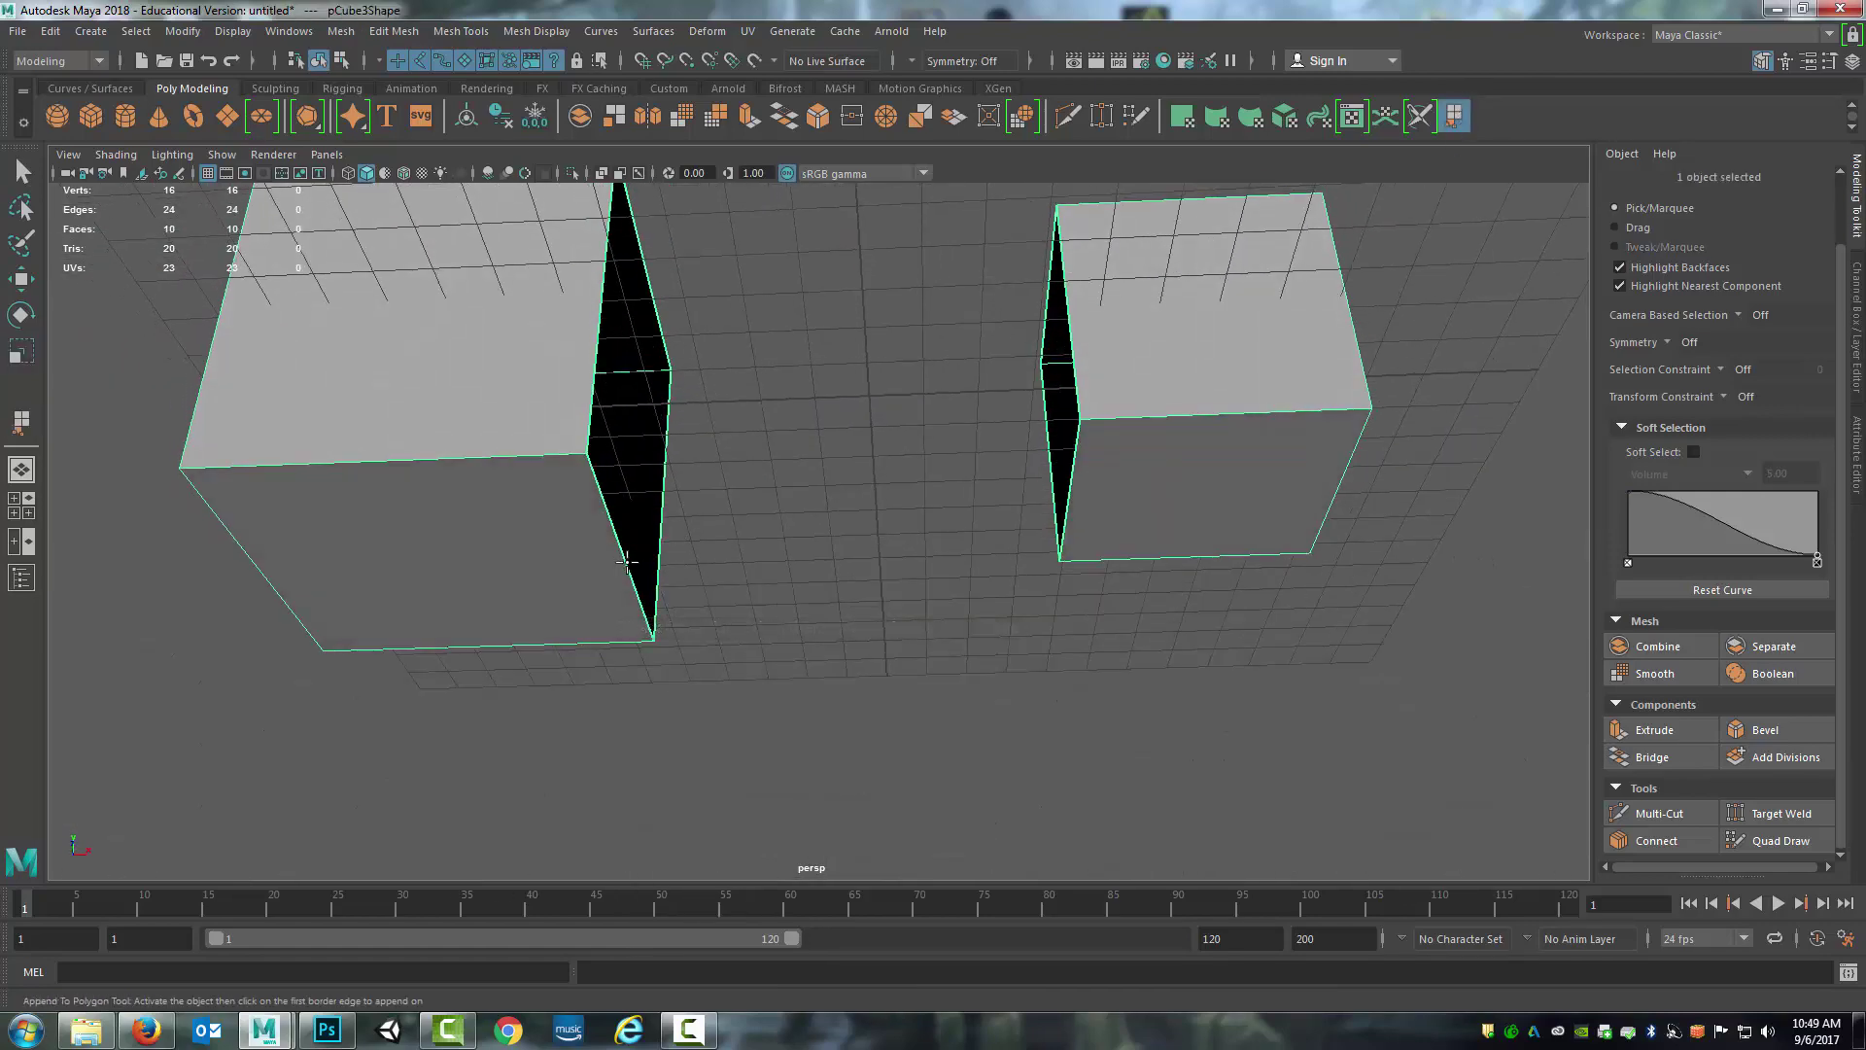
{"action": "left_click", "coordinate": [628, 556]}
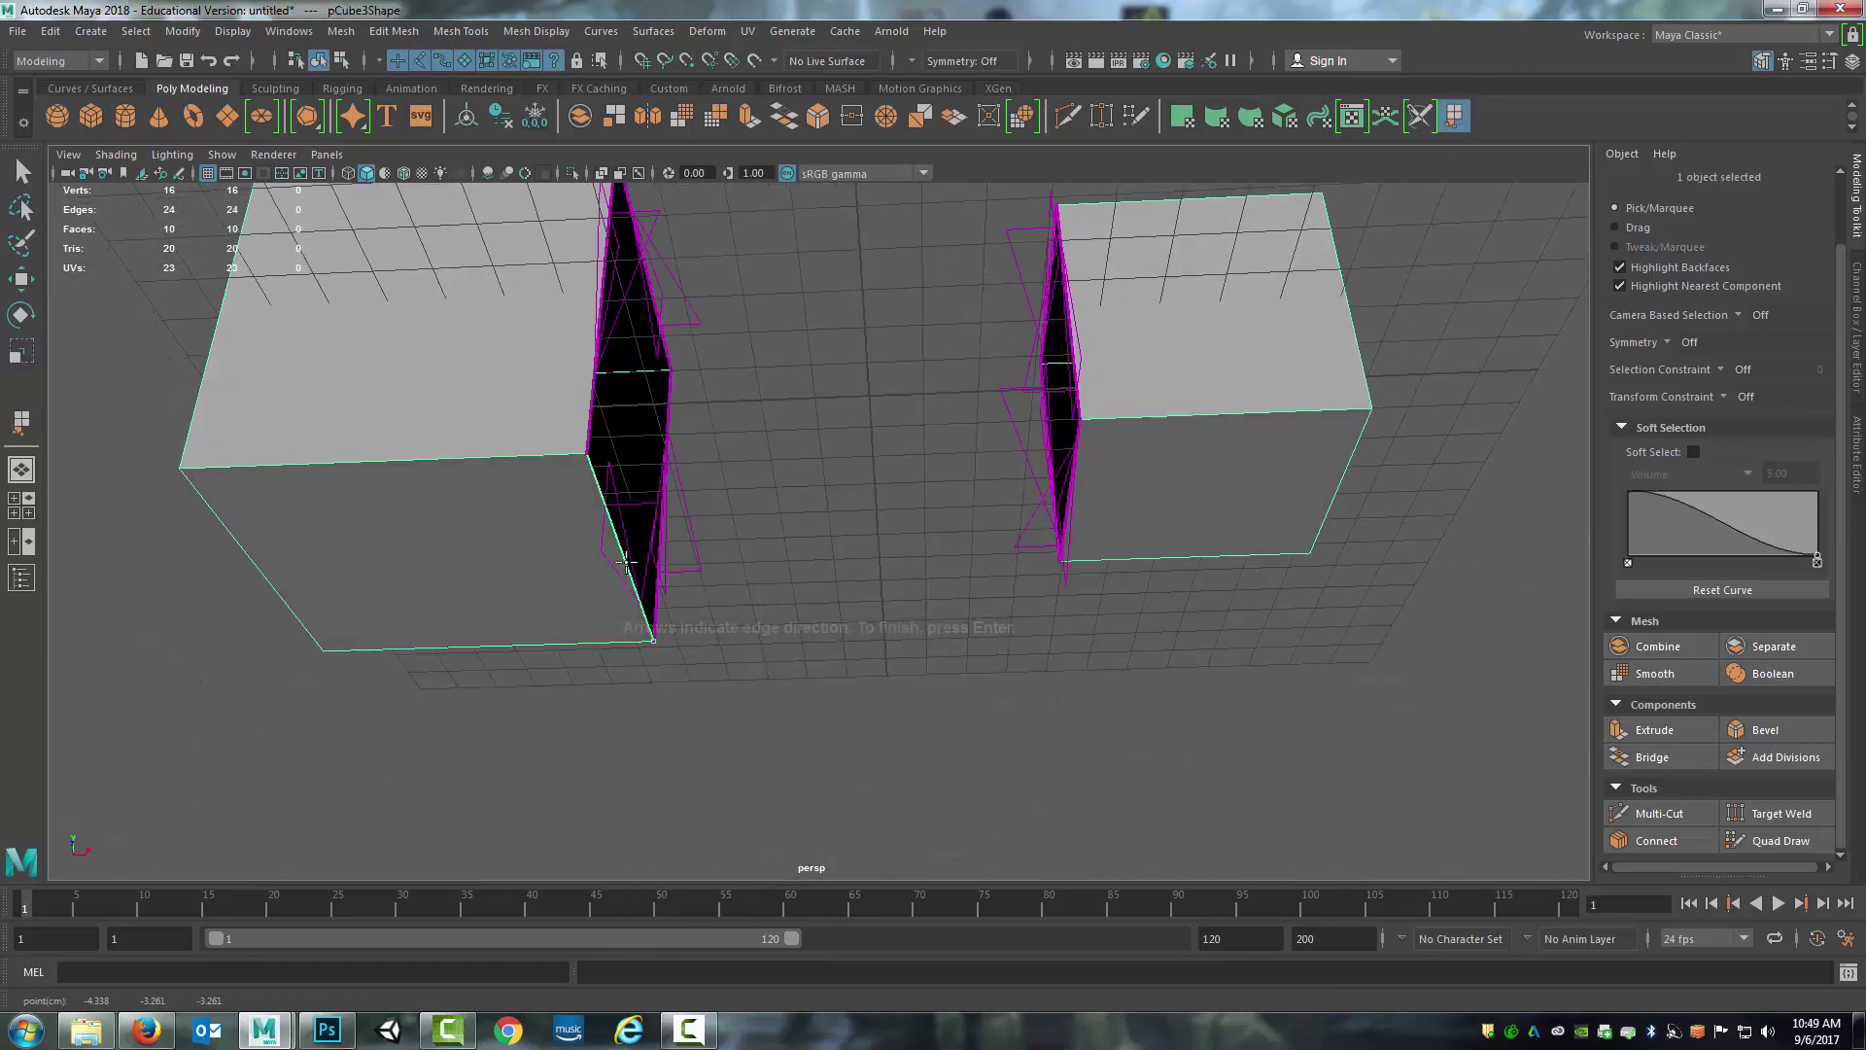
{"action": "left_click", "coordinate": [1070, 483]}
{"action": "key", "text": "Return"}
Append a polygon between the front vertical border edges of the two openings
{"action": "left_click_drag", "start_coordinate": [962, 450], "coordinate": [783, 615], "text": "alt"}
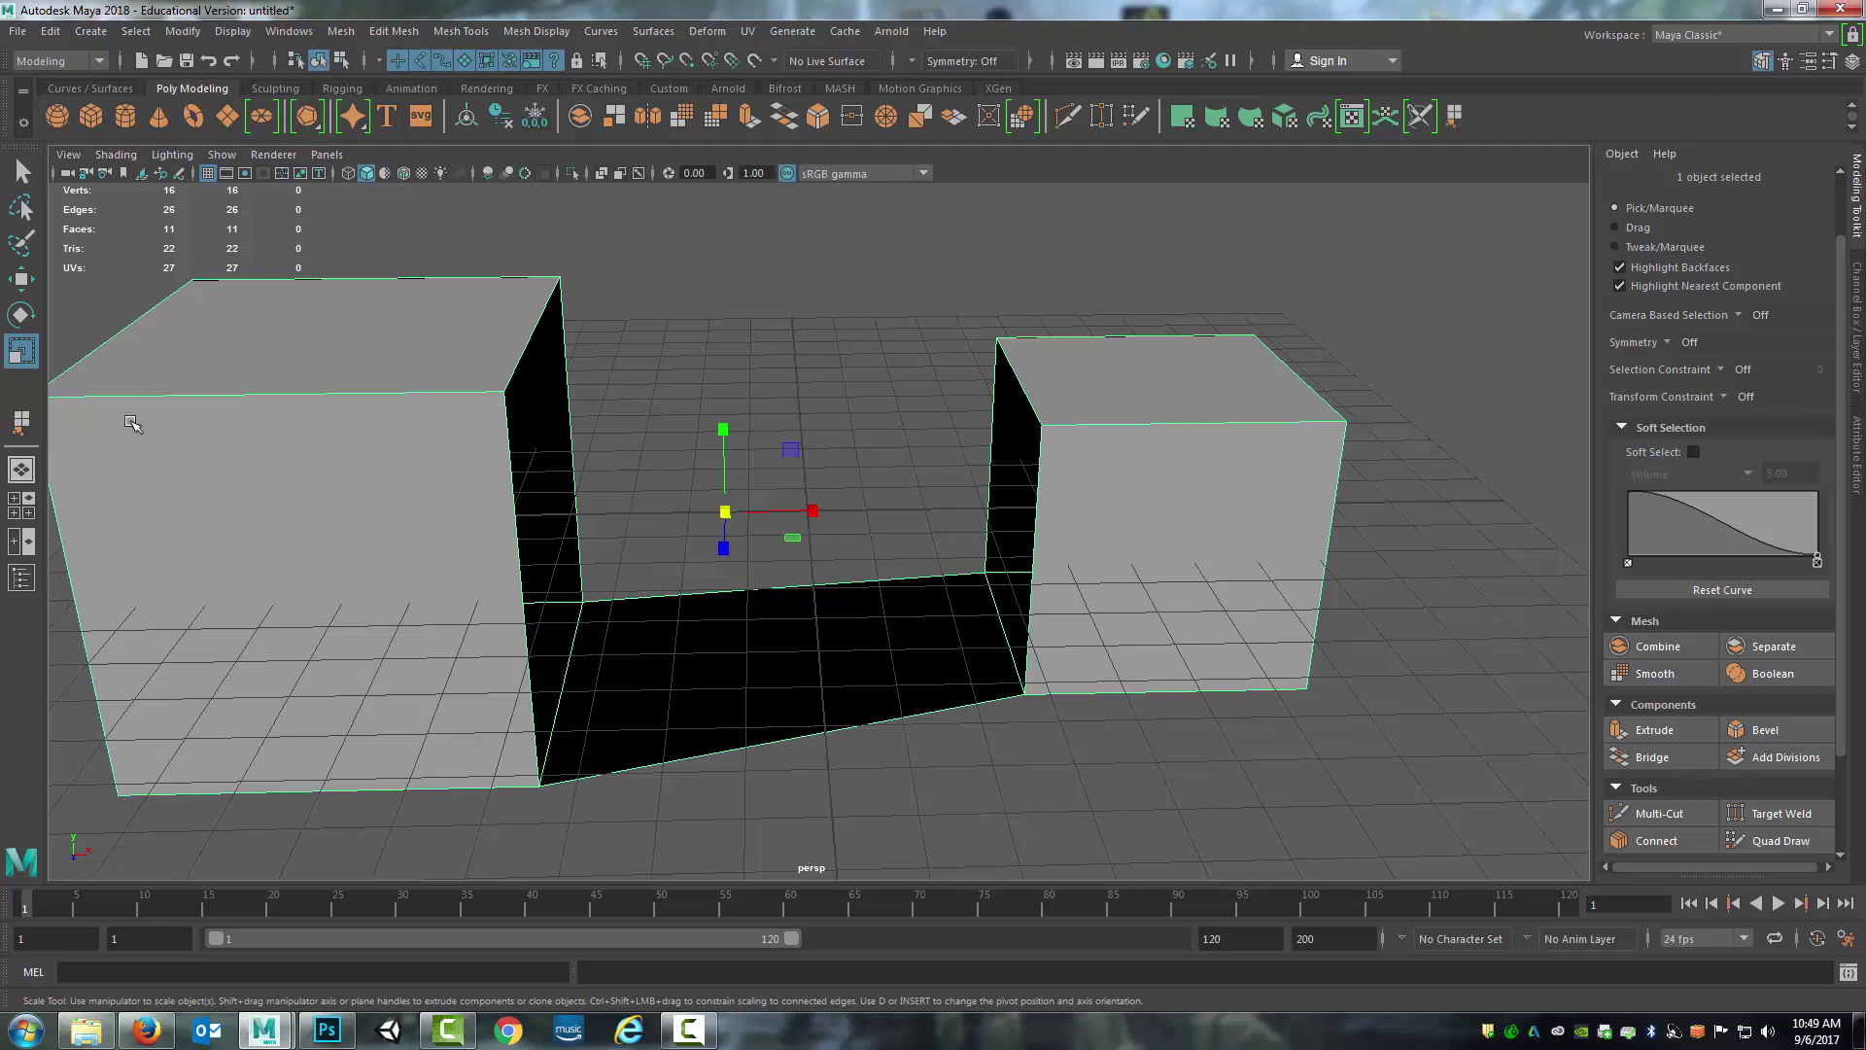
{"action": "left_click", "coordinate": [22, 421]}
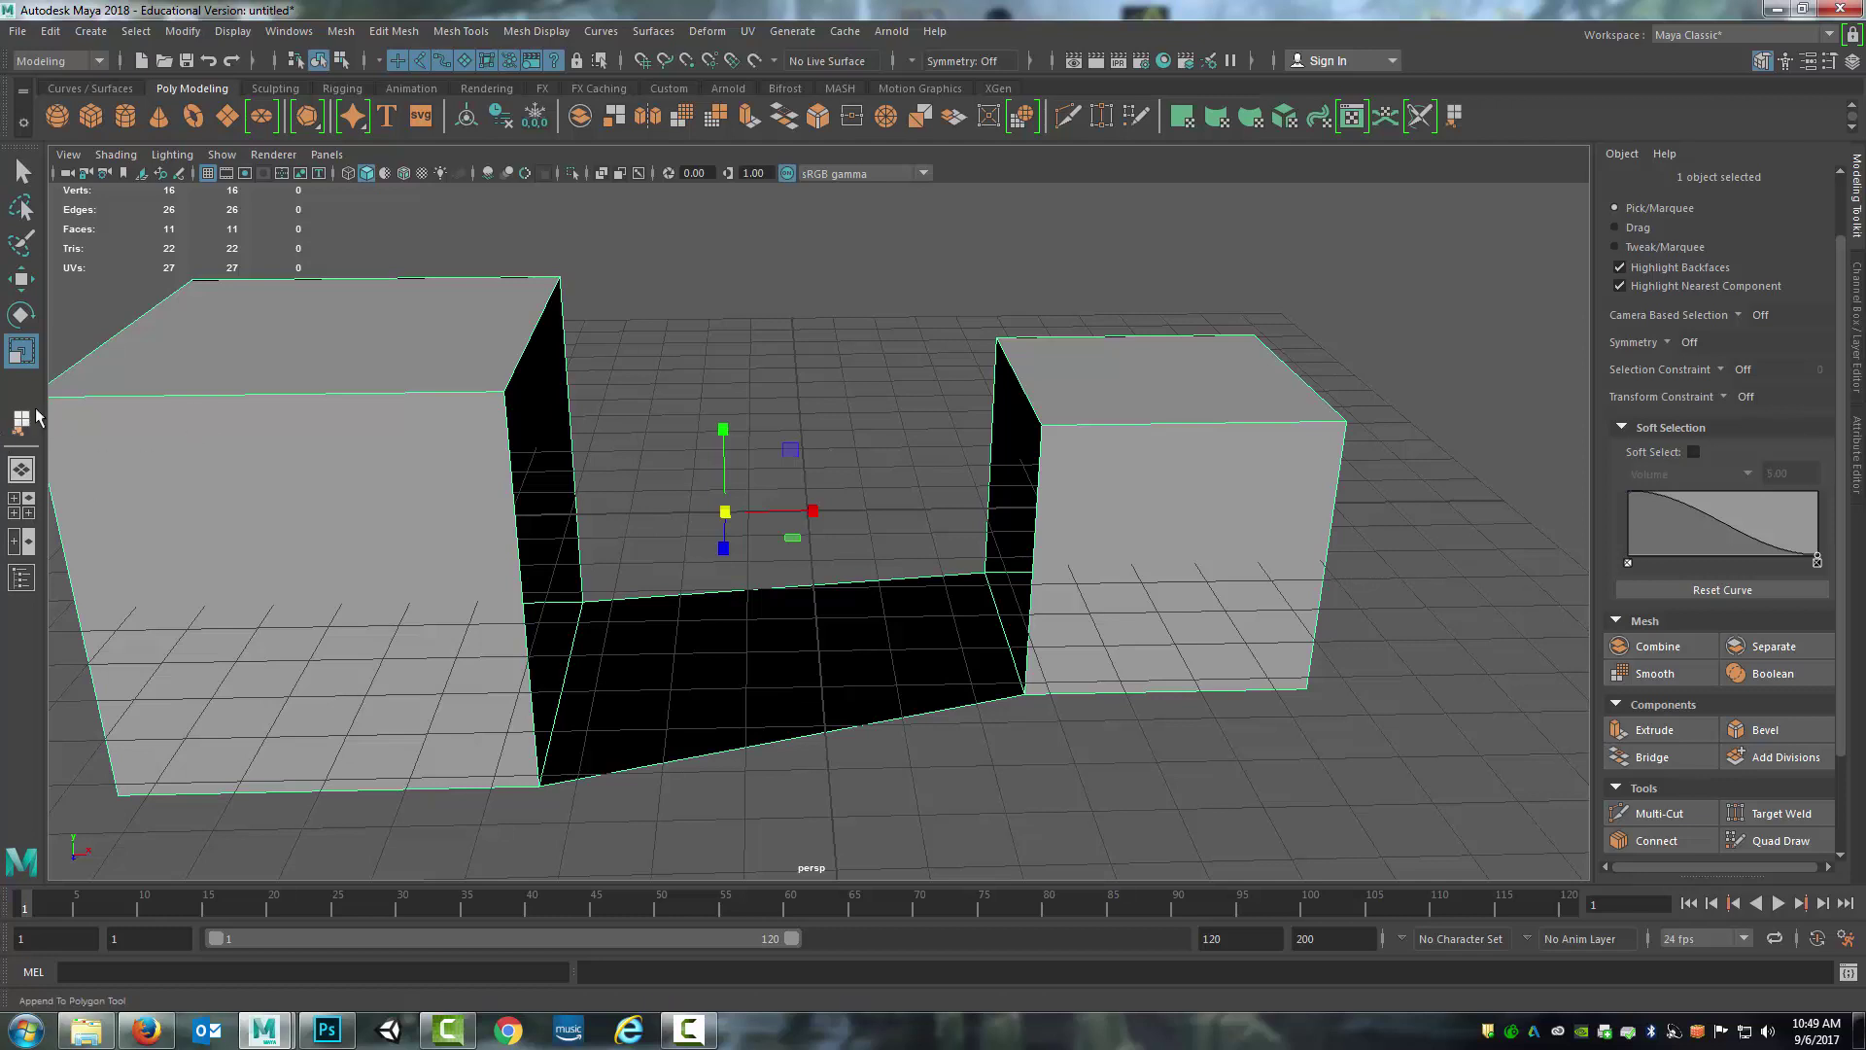
{"action": "left_click", "coordinate": [514, 526]}
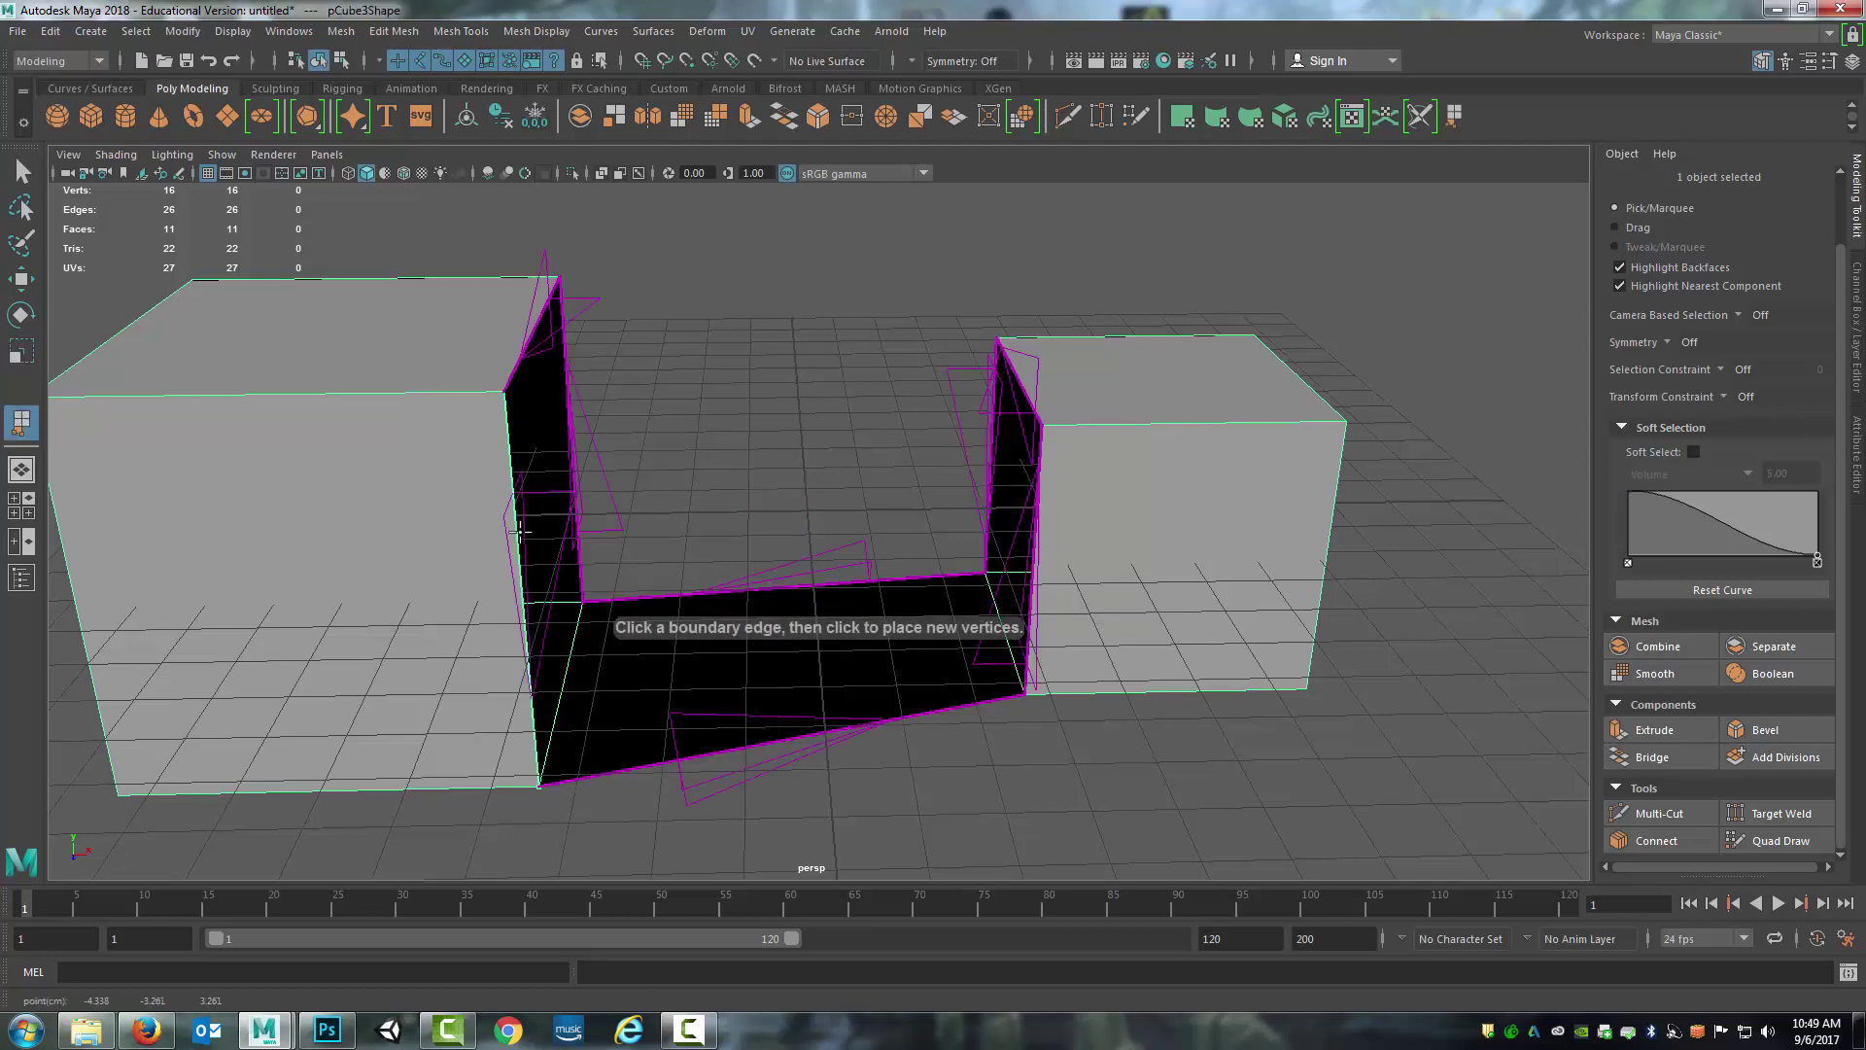
{"action": "left_click", "coordinate": [1037, 526]}
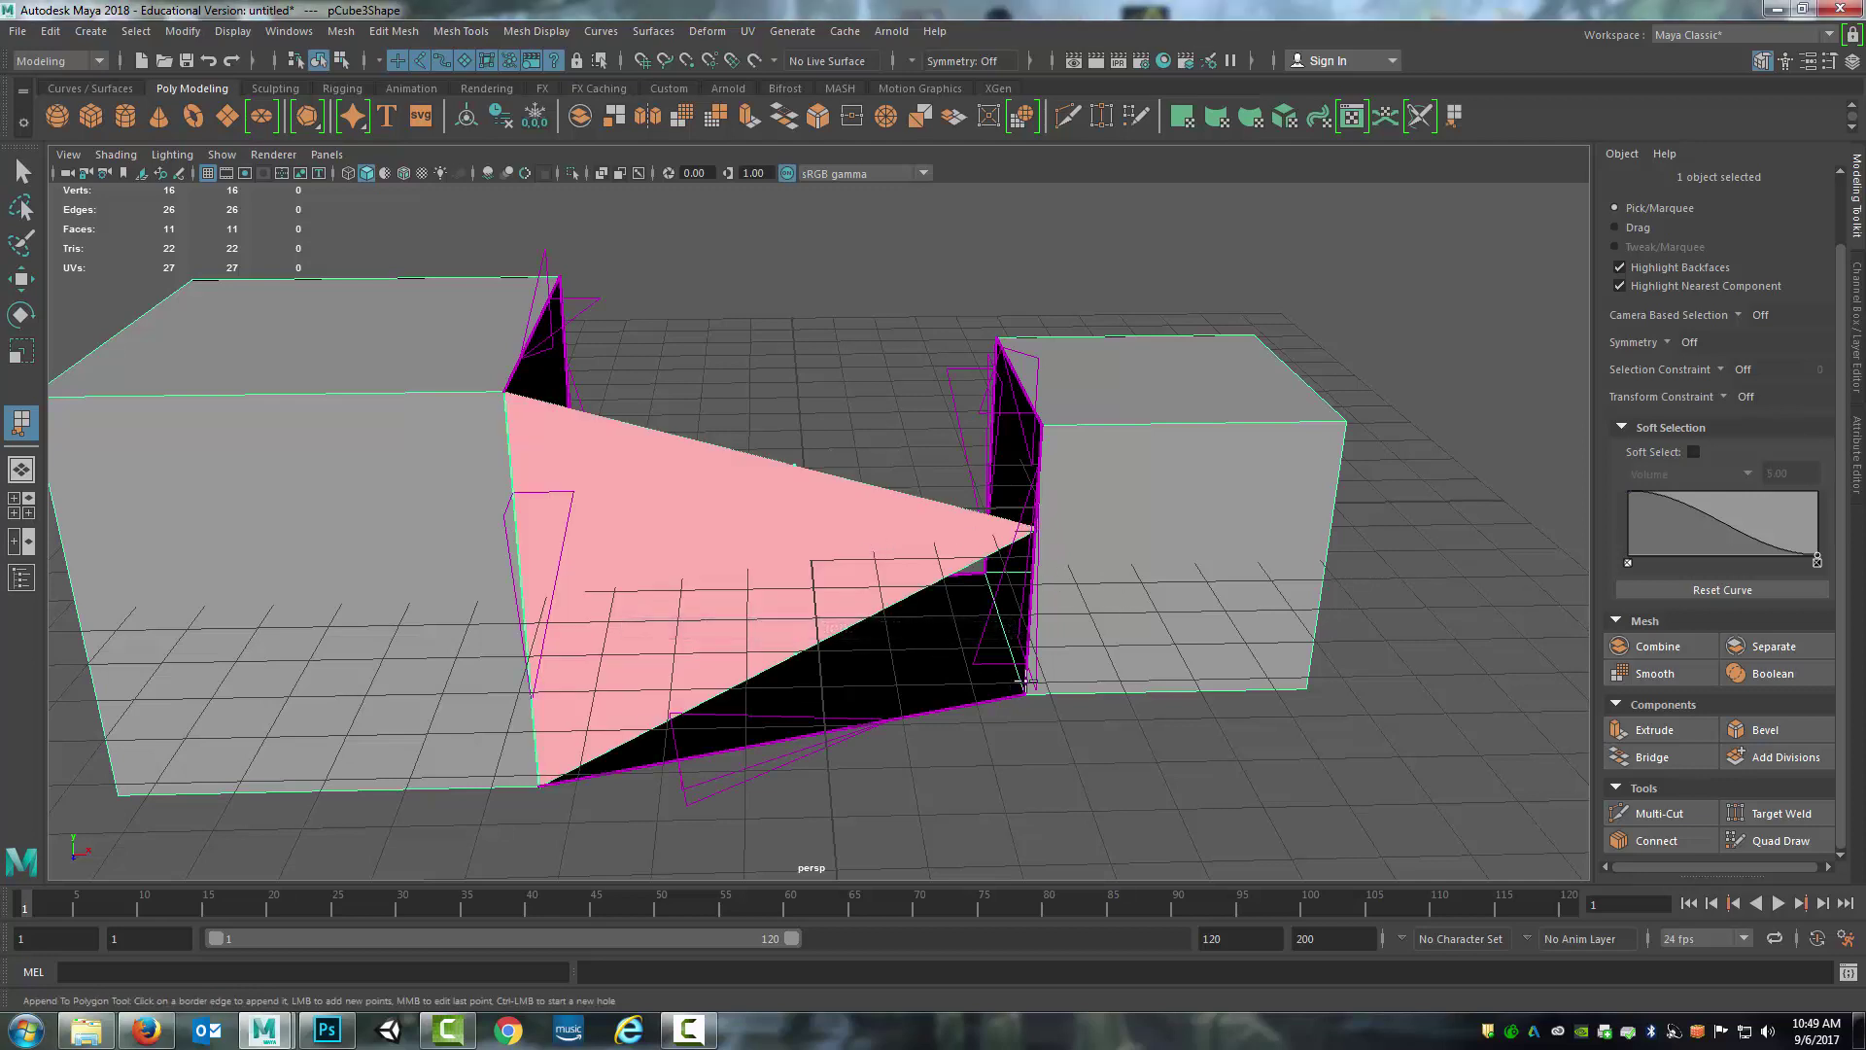
{"action": "key", "text": "Return"}
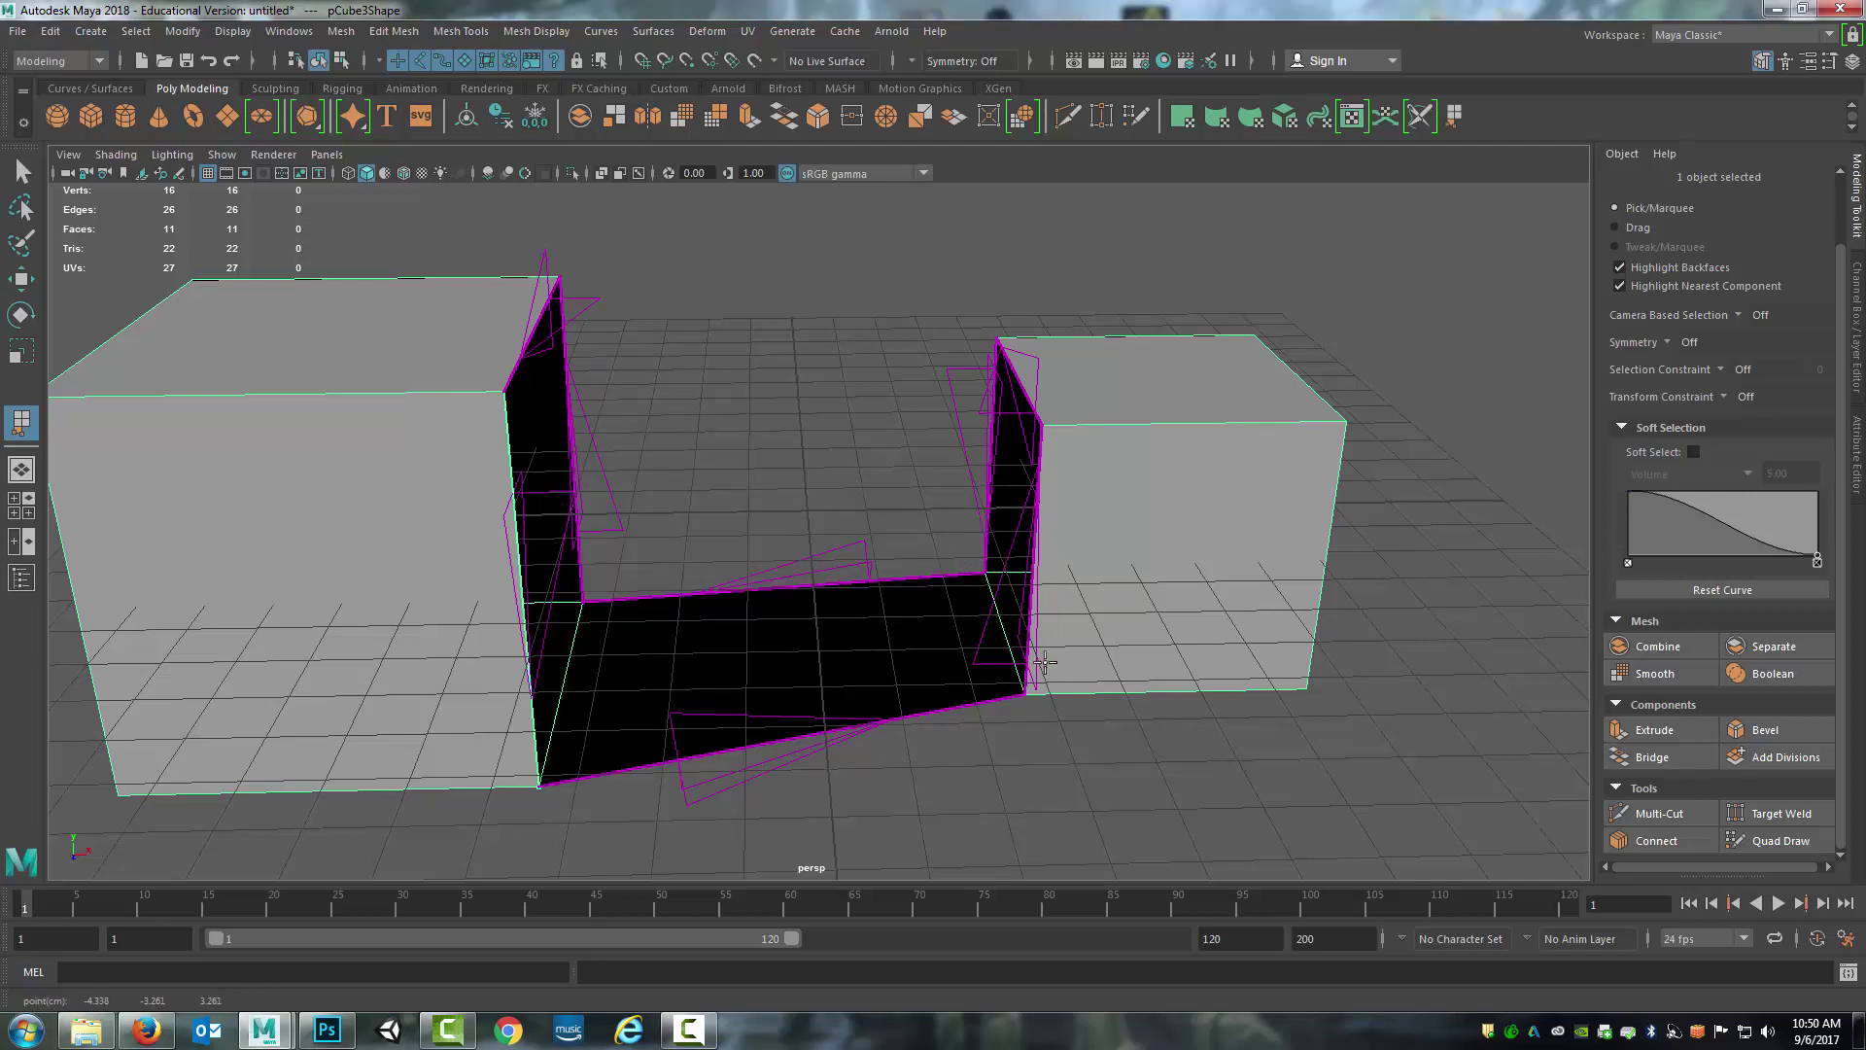
{"action": "left_click", "coordinate": [1033, 559]}
{"action": "key", "text": "Return"}
{"action": "key", "text": "r"}
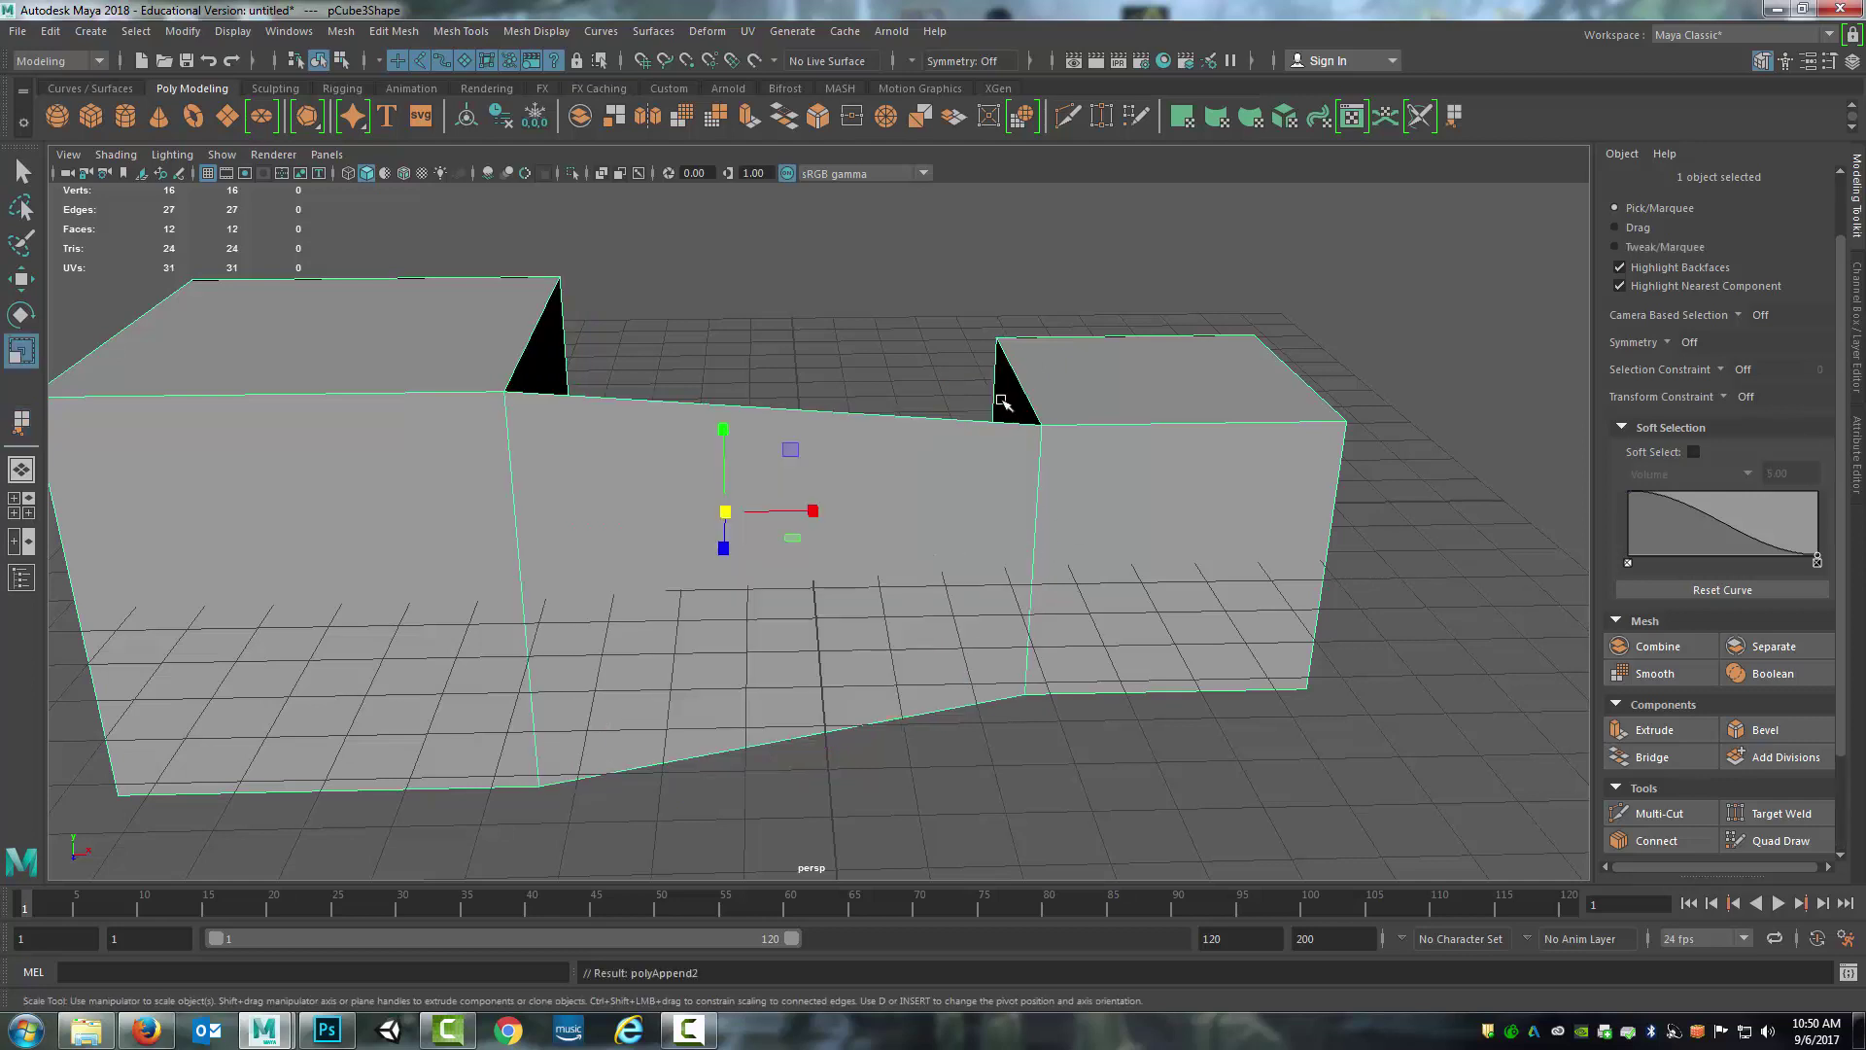
Append a polygon between the top border edges of the two openings
{"action": "left_click_drag", "start_coordinate": [1002, 401], "coordinate": [992, 492], "text": "alt"}
{"action": "key", "text": "g"}
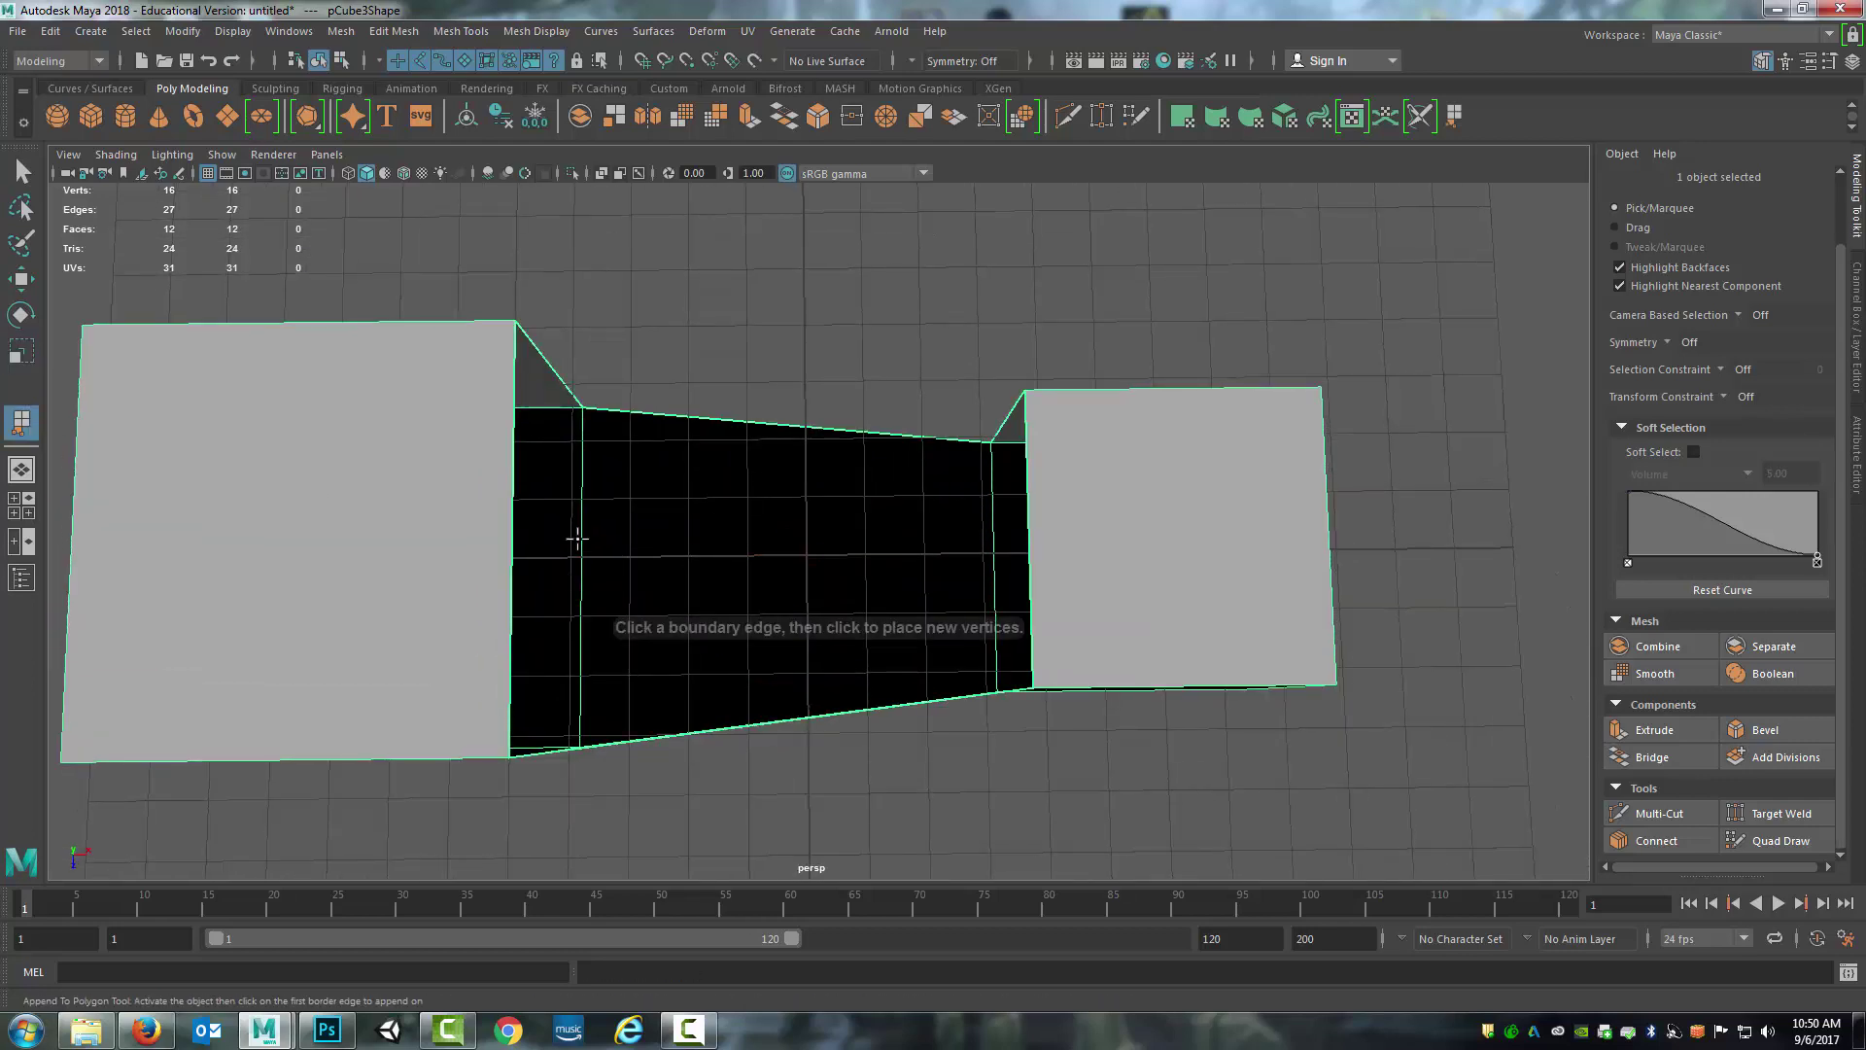
{"action": "left_click", "coordinate": [513, 555]}
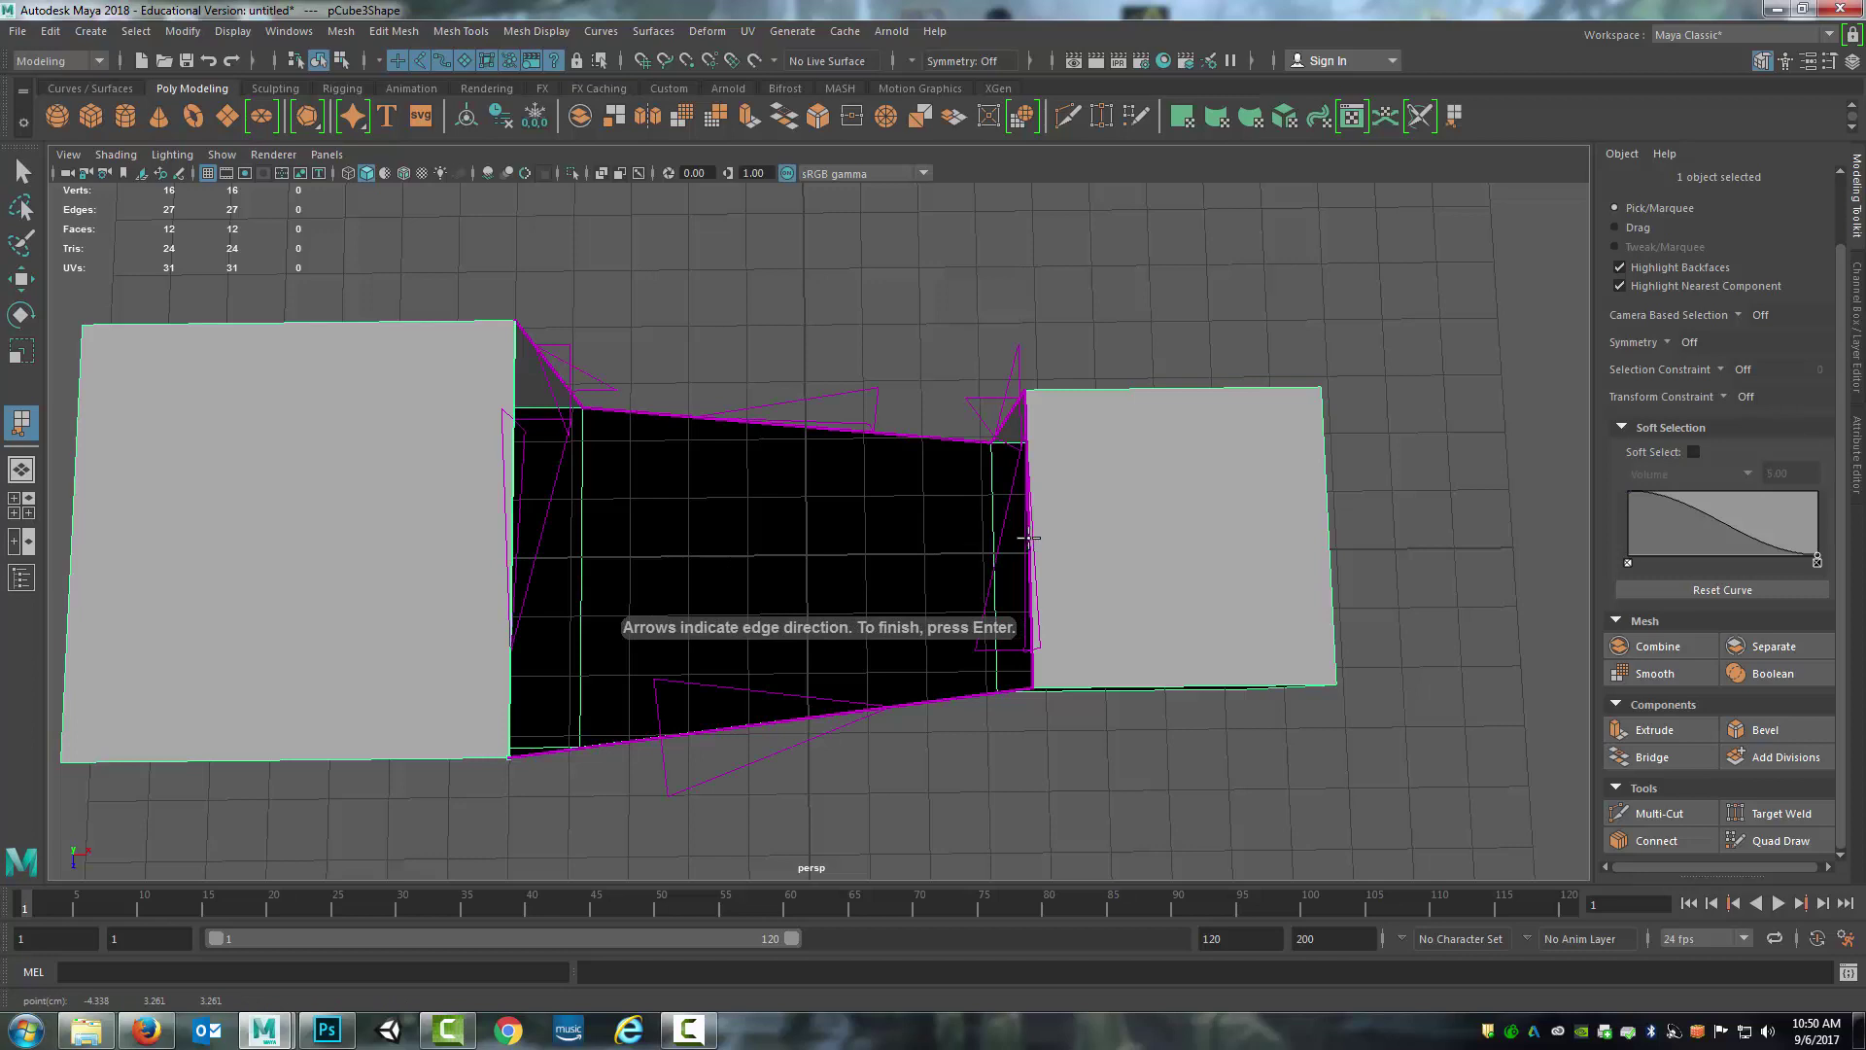
{"action": "left_click", "coordinate": [1028, 538]}
{"action": "key", "text": "r"}
Append a polygon across the last open side between the two cubes to close the connecting section
{"action": "left_click_drag", "start_coordinate": [921, 346], "coordinate": [600, 454], "text": "alt"}
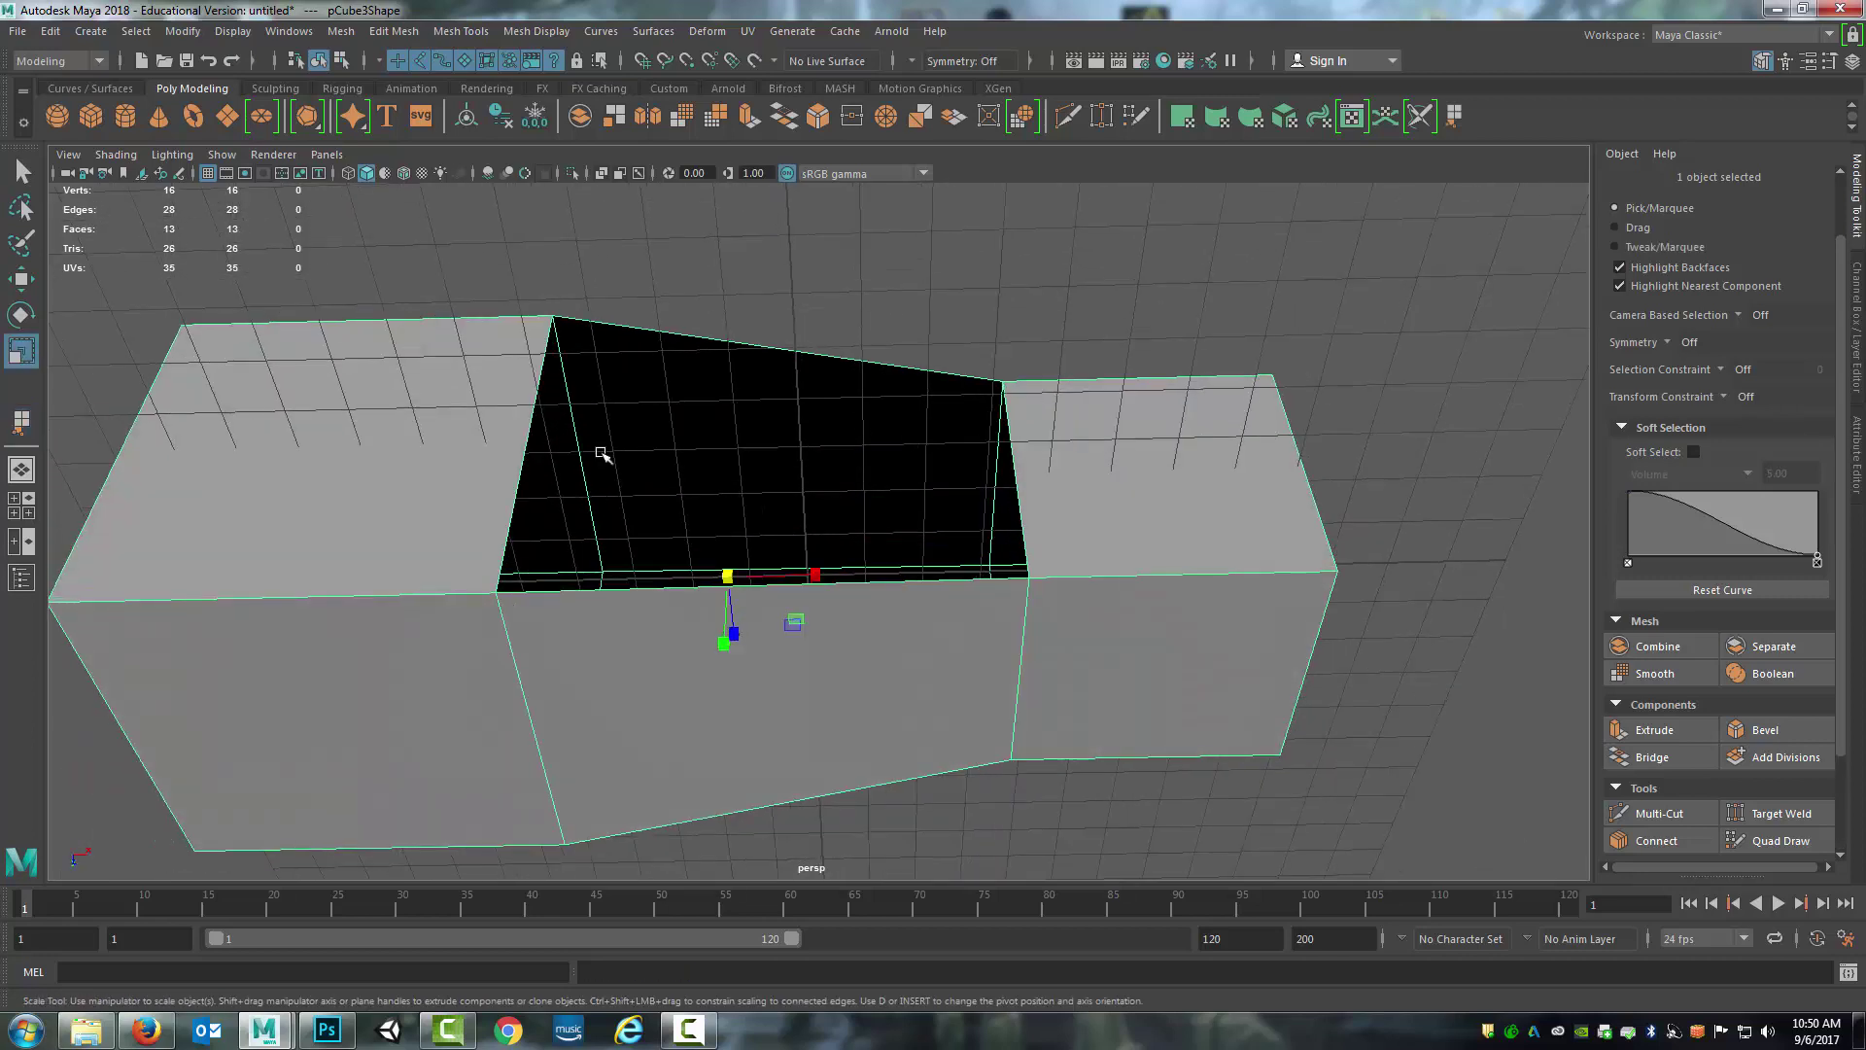
{"action": "key", "text": "g"}
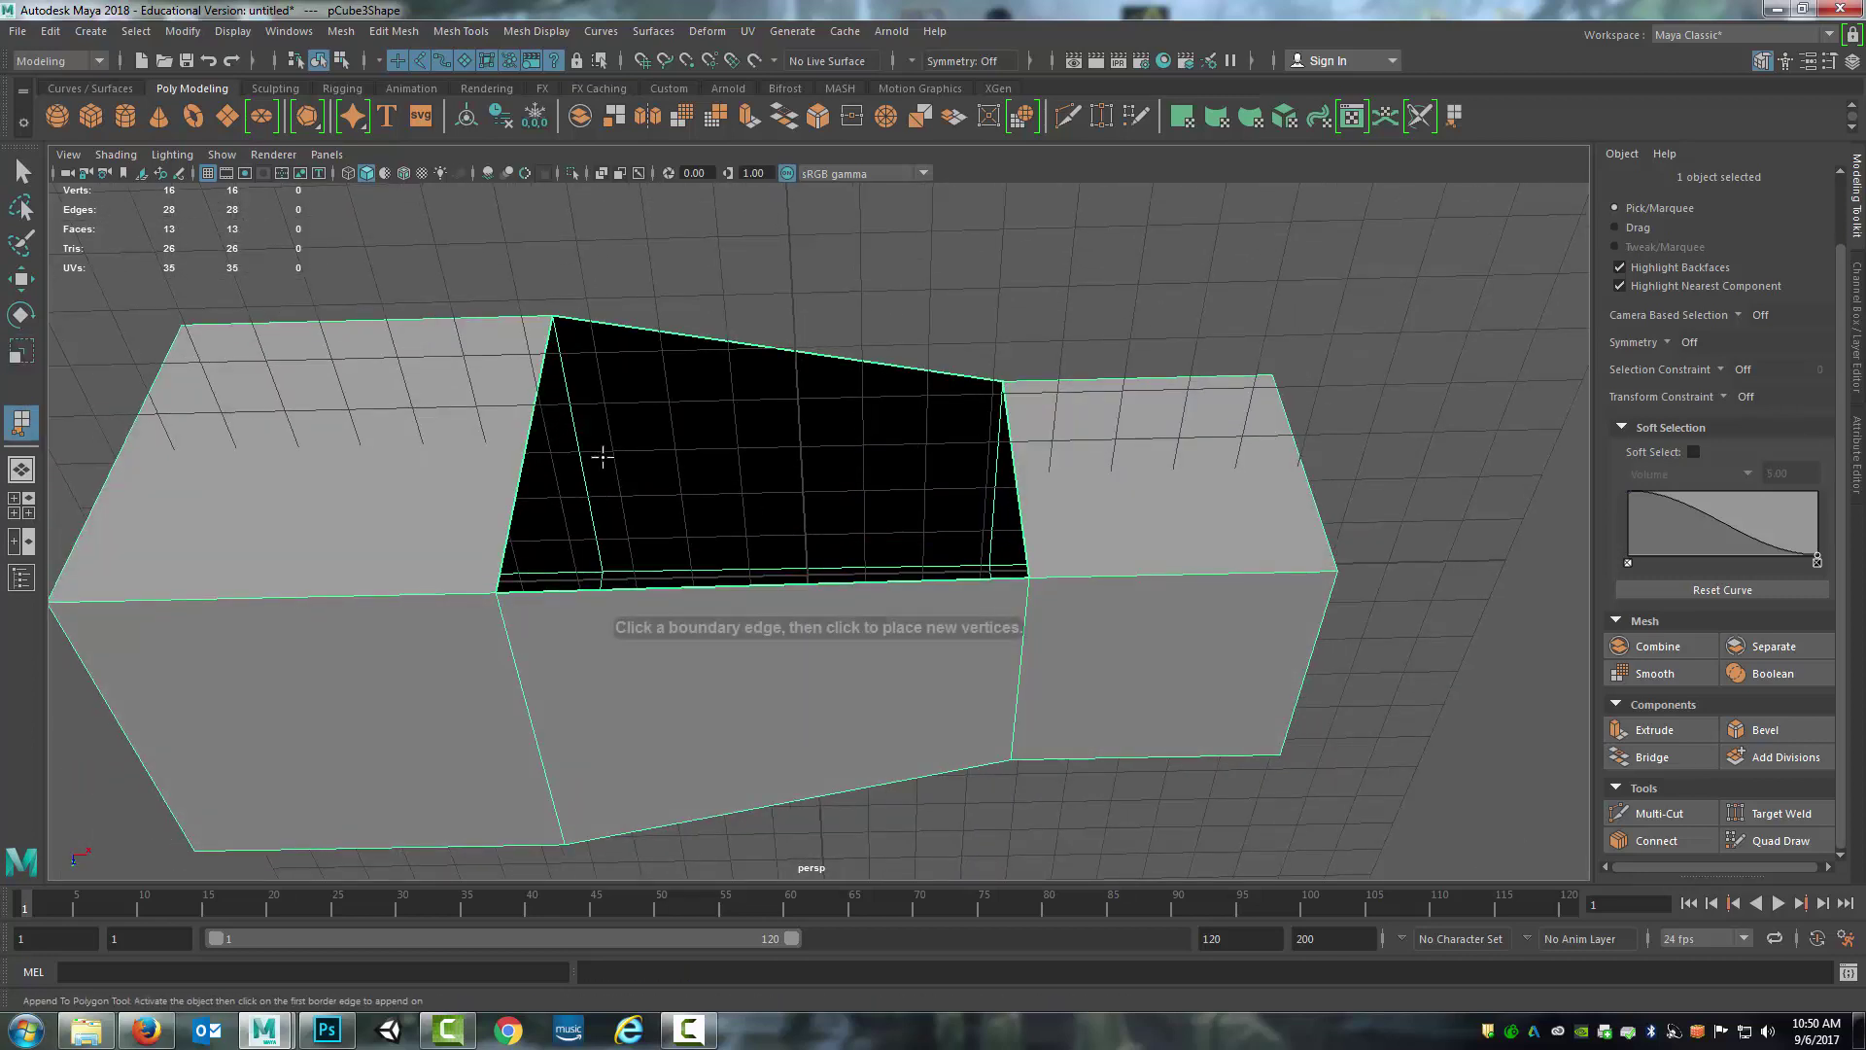
{"action": "left_click", "coordinate": [520, 471]}
{"action": "left_click", "coordinate": [1011, 458]}
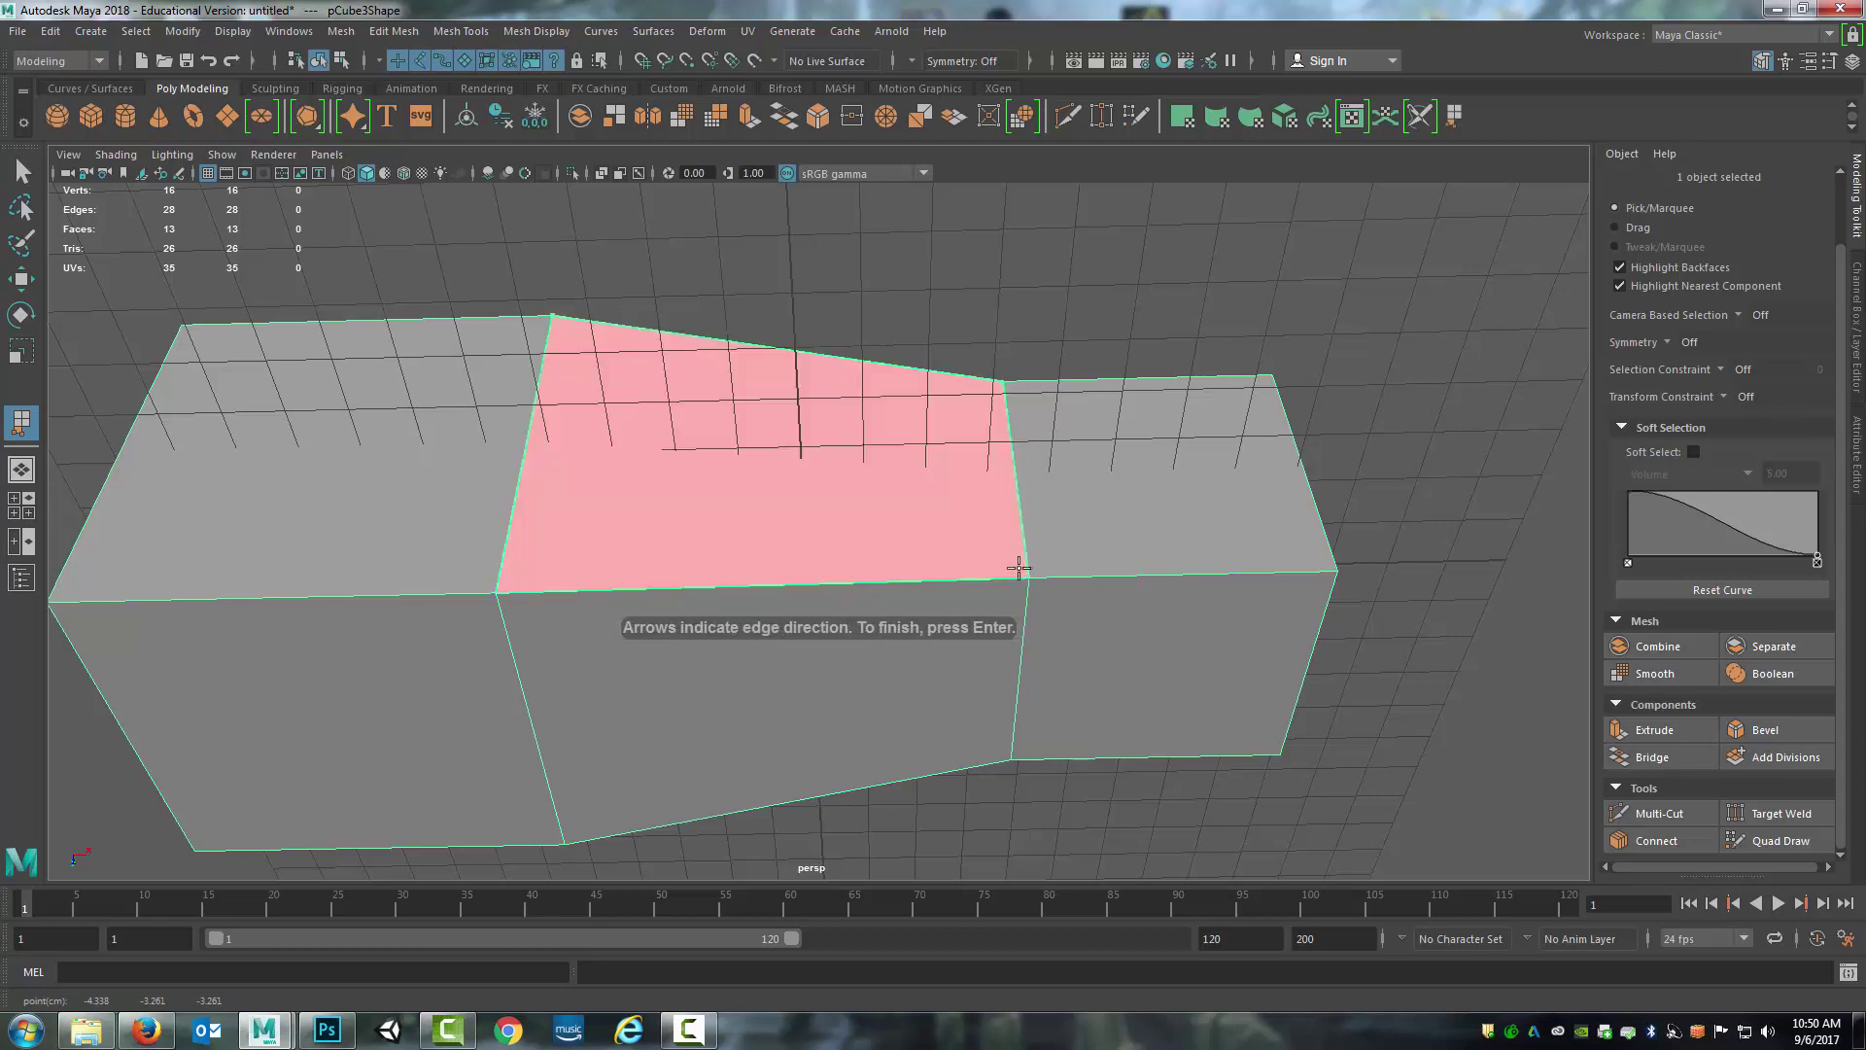
{"action": "key", "text": "Return"}
{"action": "left_click_drag", "start_coordinate": [967, 591], "coordinate": [909, 411], "text": "alt"}
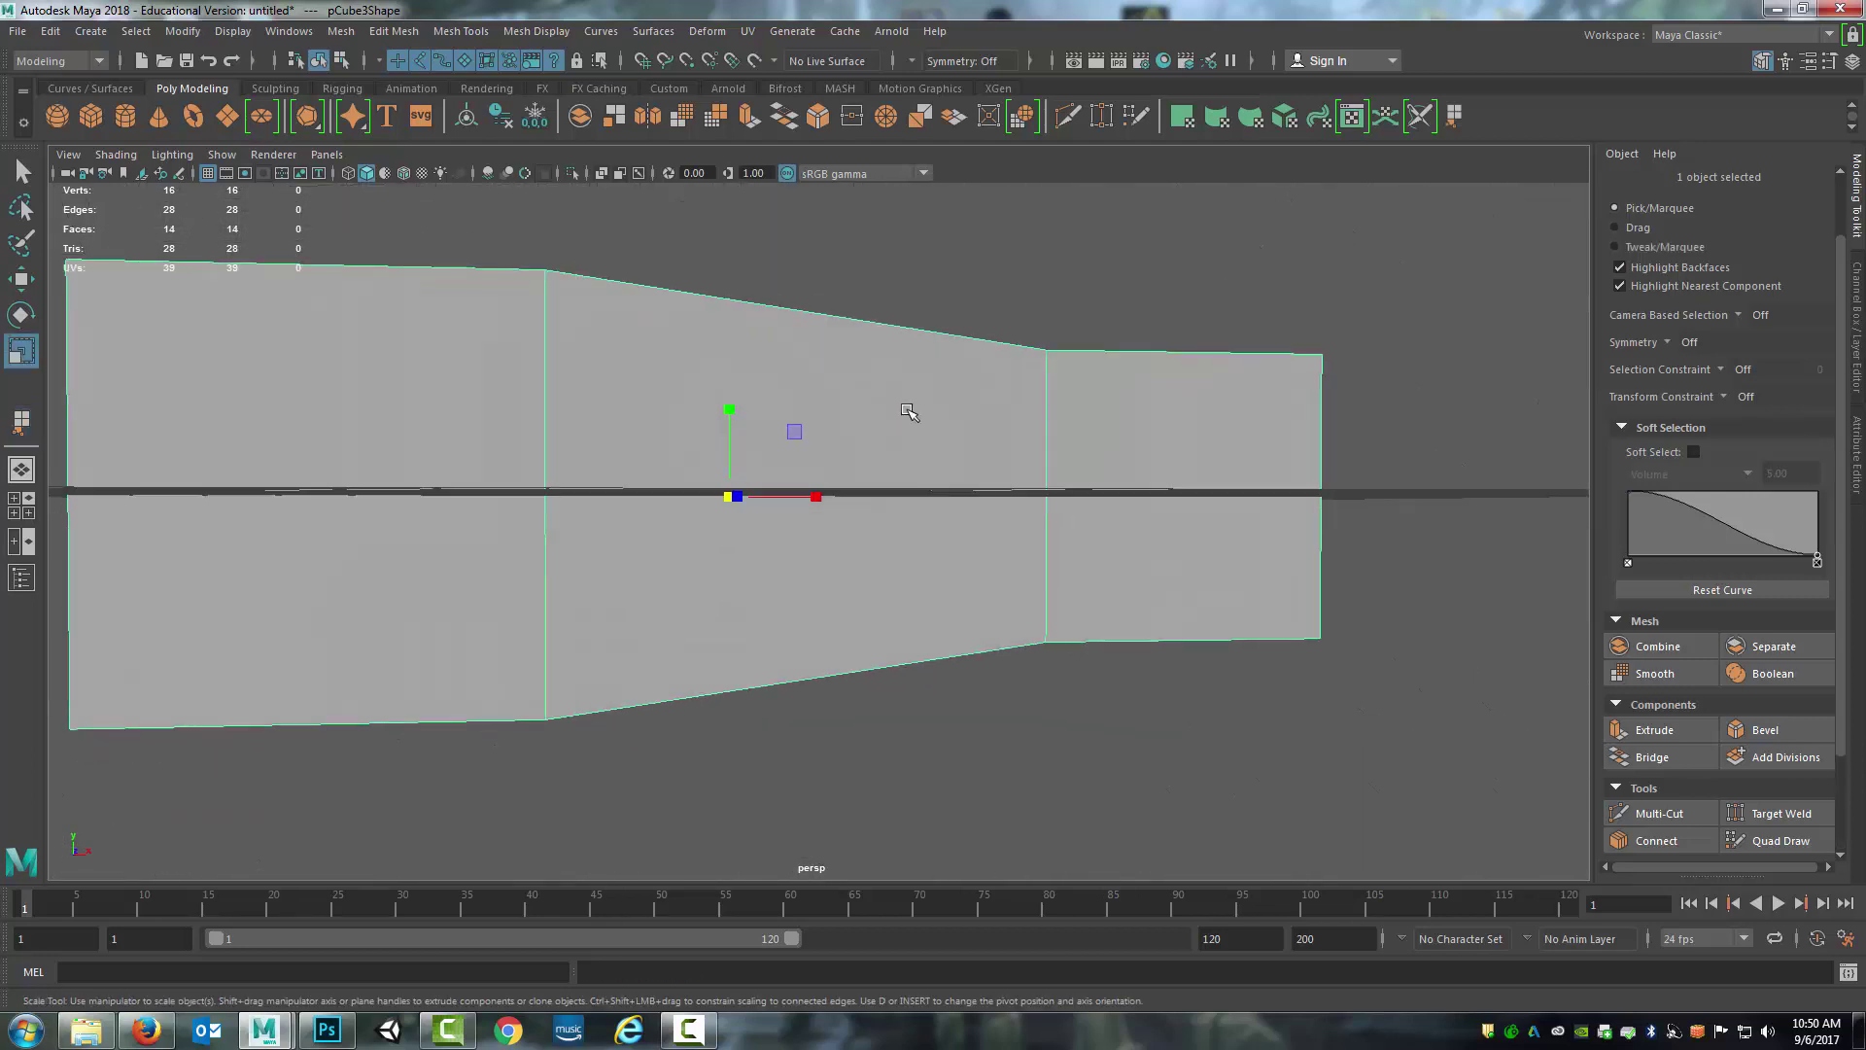
Insert two edge loops around the connecting section between the cubes with the Multi-Cut tool
{"action": "left_click", "coordinate": [1067, 116]}
{"action": "left_click_drag", "start_coordinate": [1054, 191], "coordinate": [1003, 391], "text": "alt"}
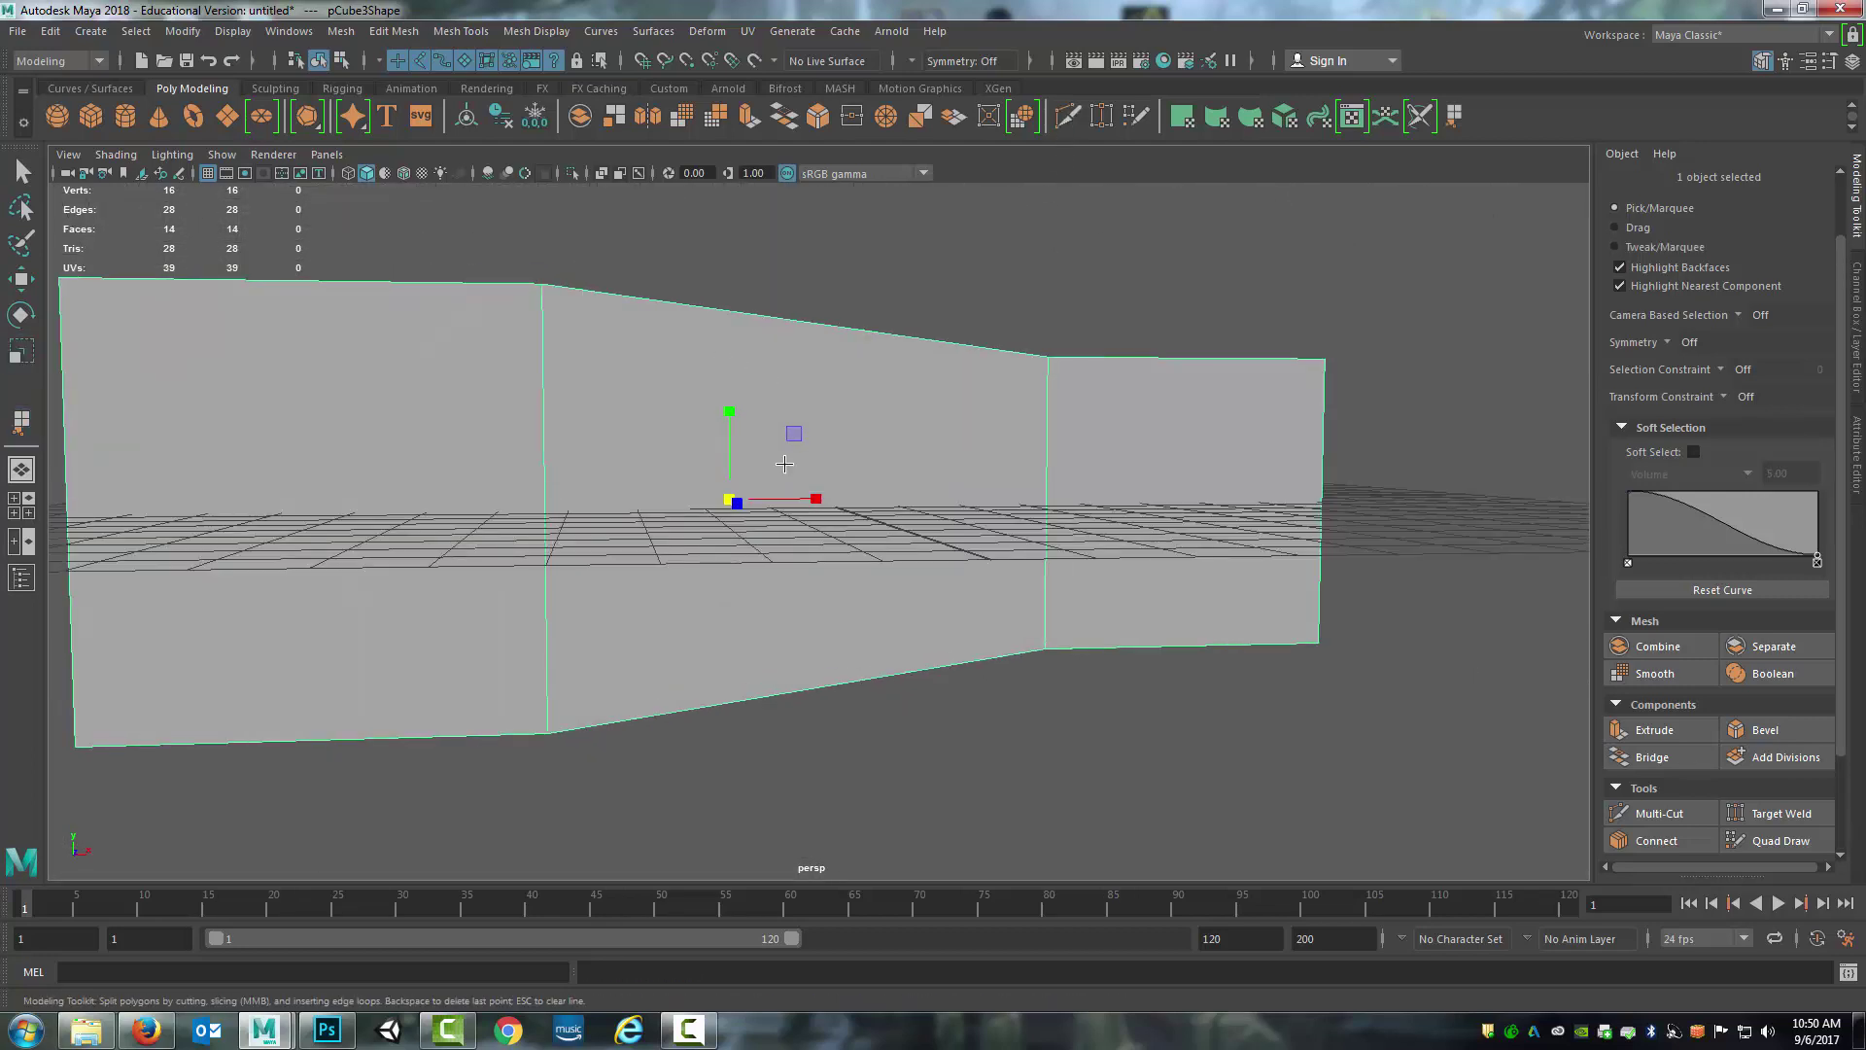
{"action": "left_click_drag", "start_coordinate": [888, 267], "coordinate": [870, 311], "text": "alt"}
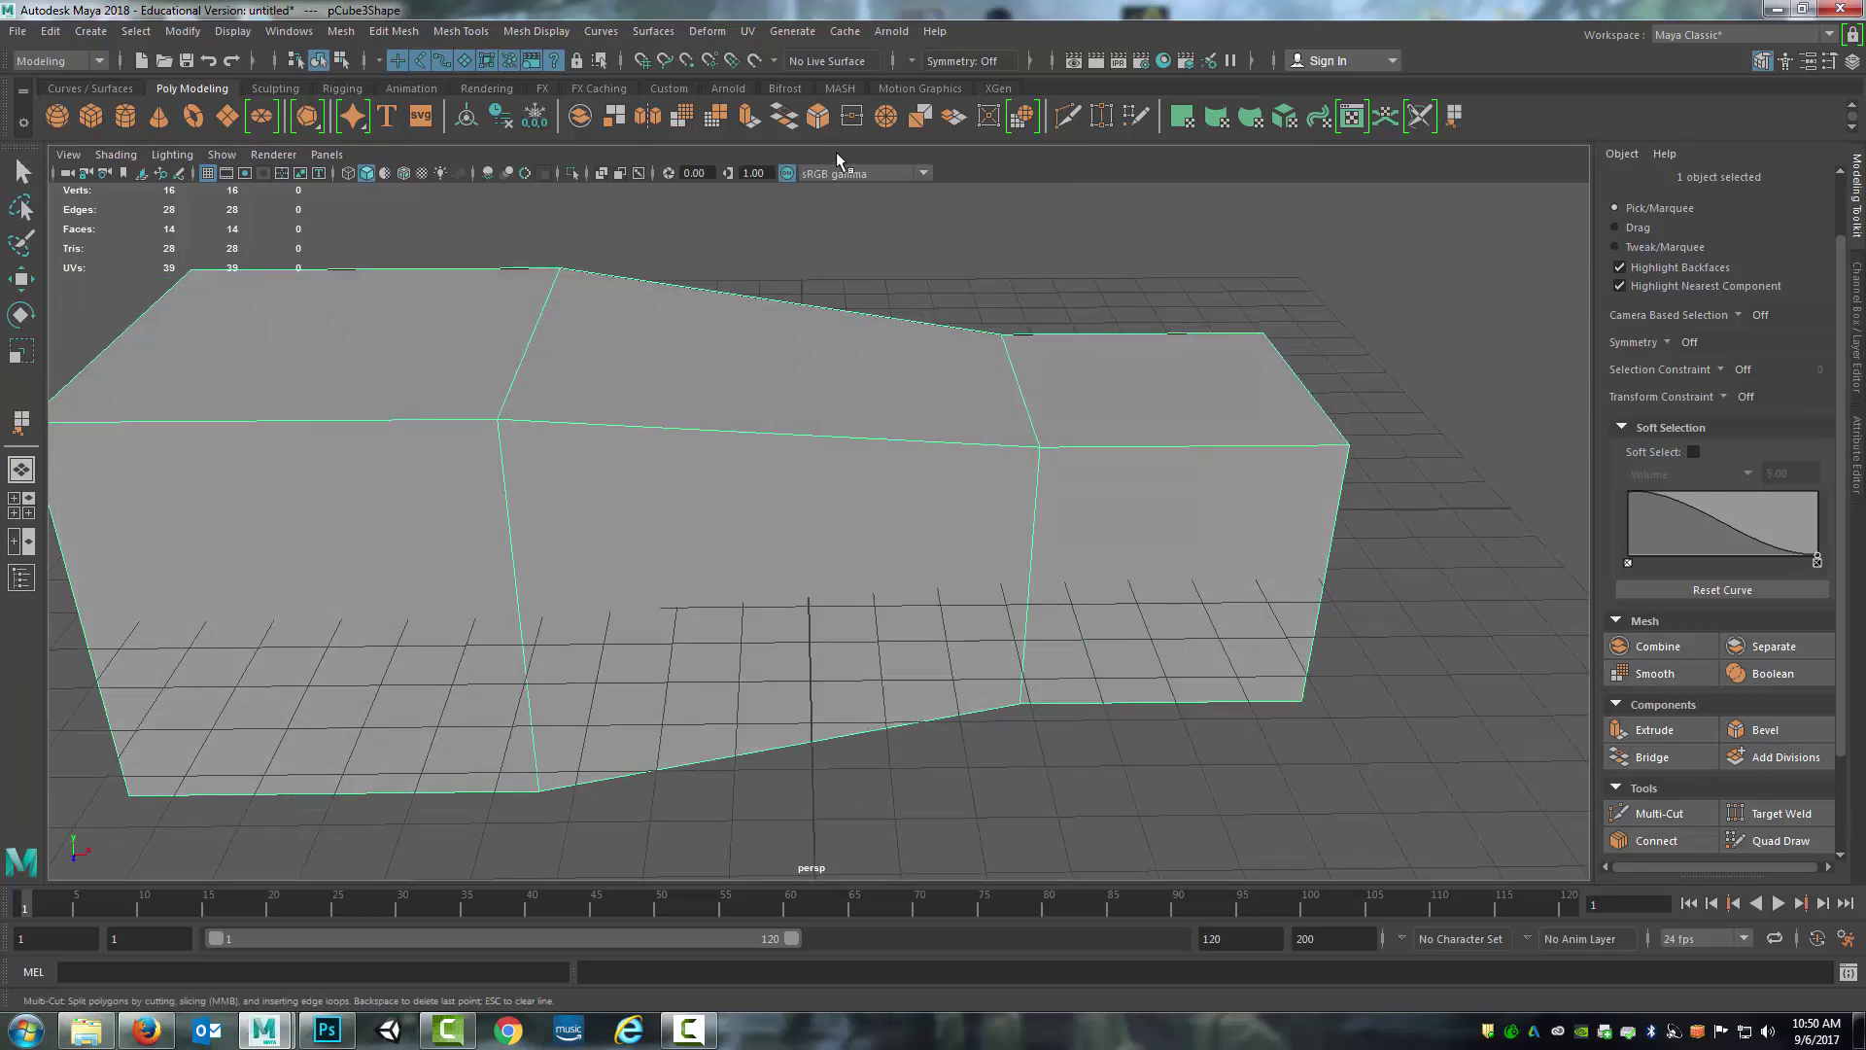
{"action": "left_click", "coordinate": [1065, 115]}
{"action": "left_click_drag", "start_coordinate": [880, 317], "coordinate": [833, 280], "text": "alt"}
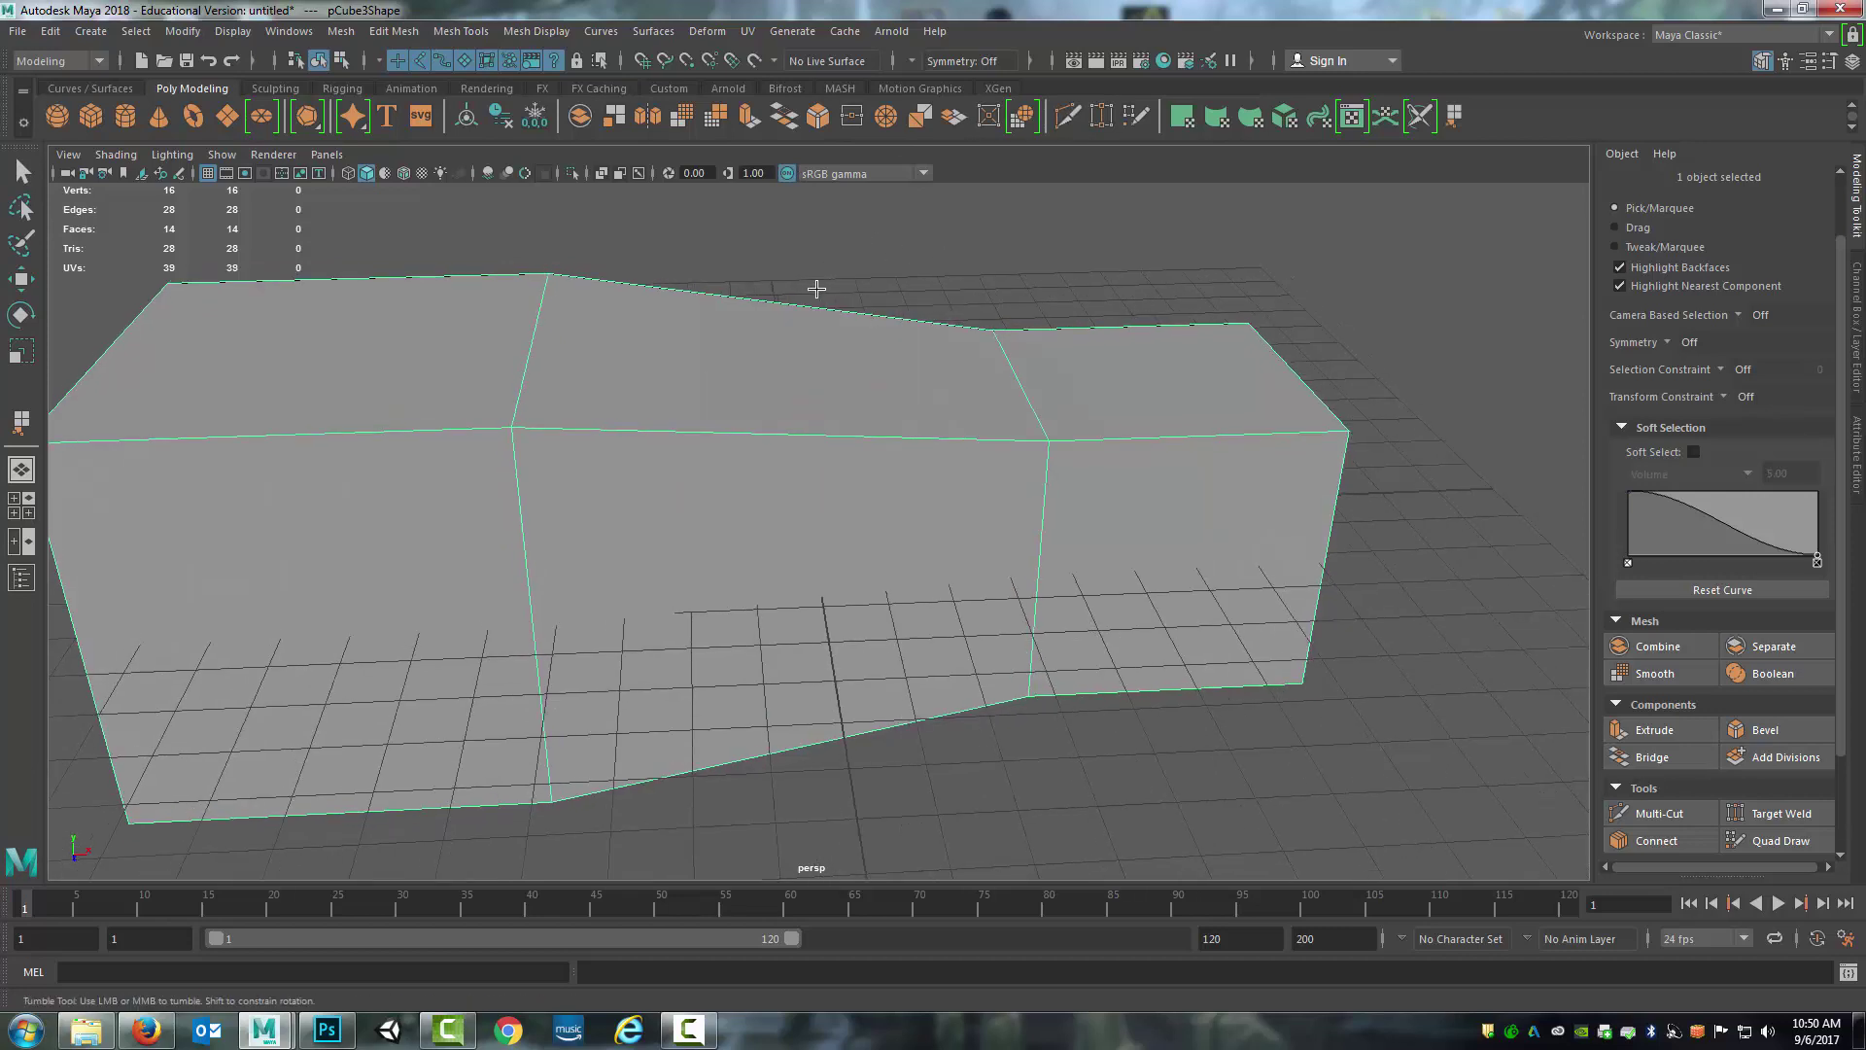
{"action": "key", "text": "w"}
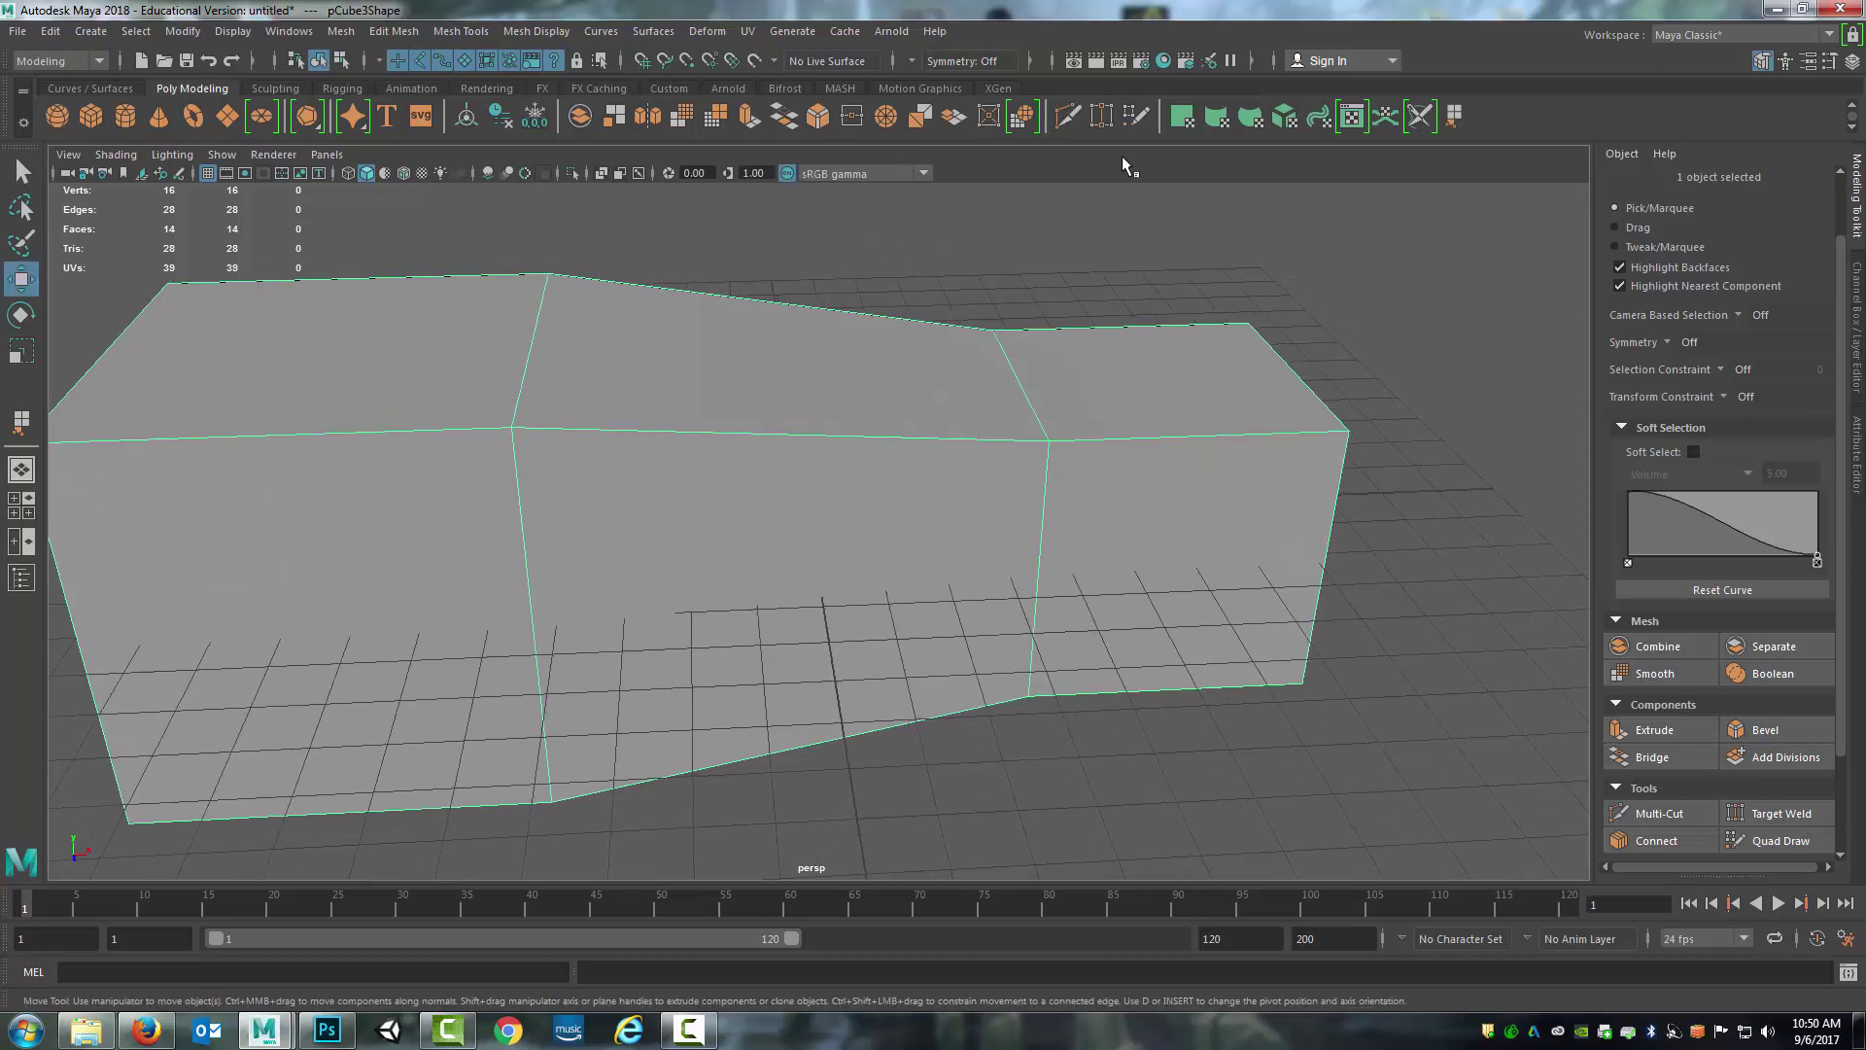
{"action": "left_click", "coordinate": [1068, 118]}
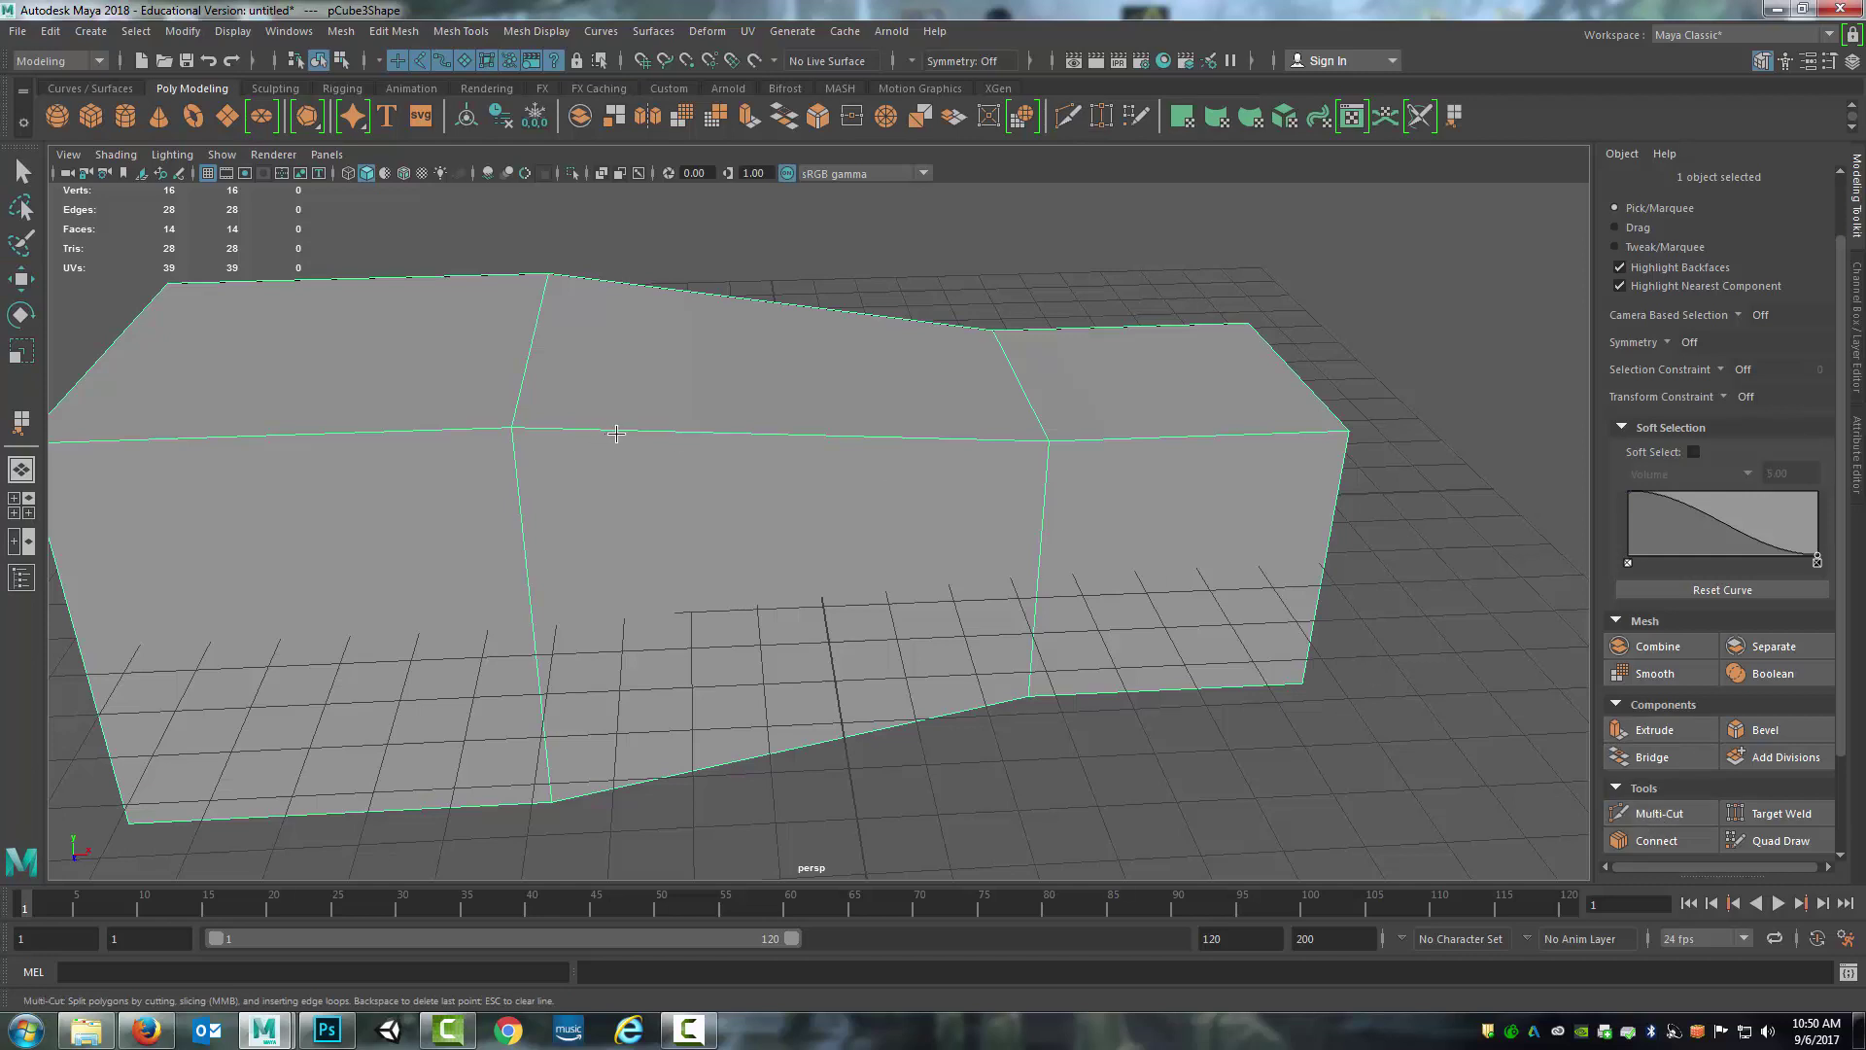
{"action": "left_click_drag", "start_coordinate": [754, 366], "coordinate": [677, 508], "text": "alt"}
{"action": "left_click", "coordinate": [650, 516]}
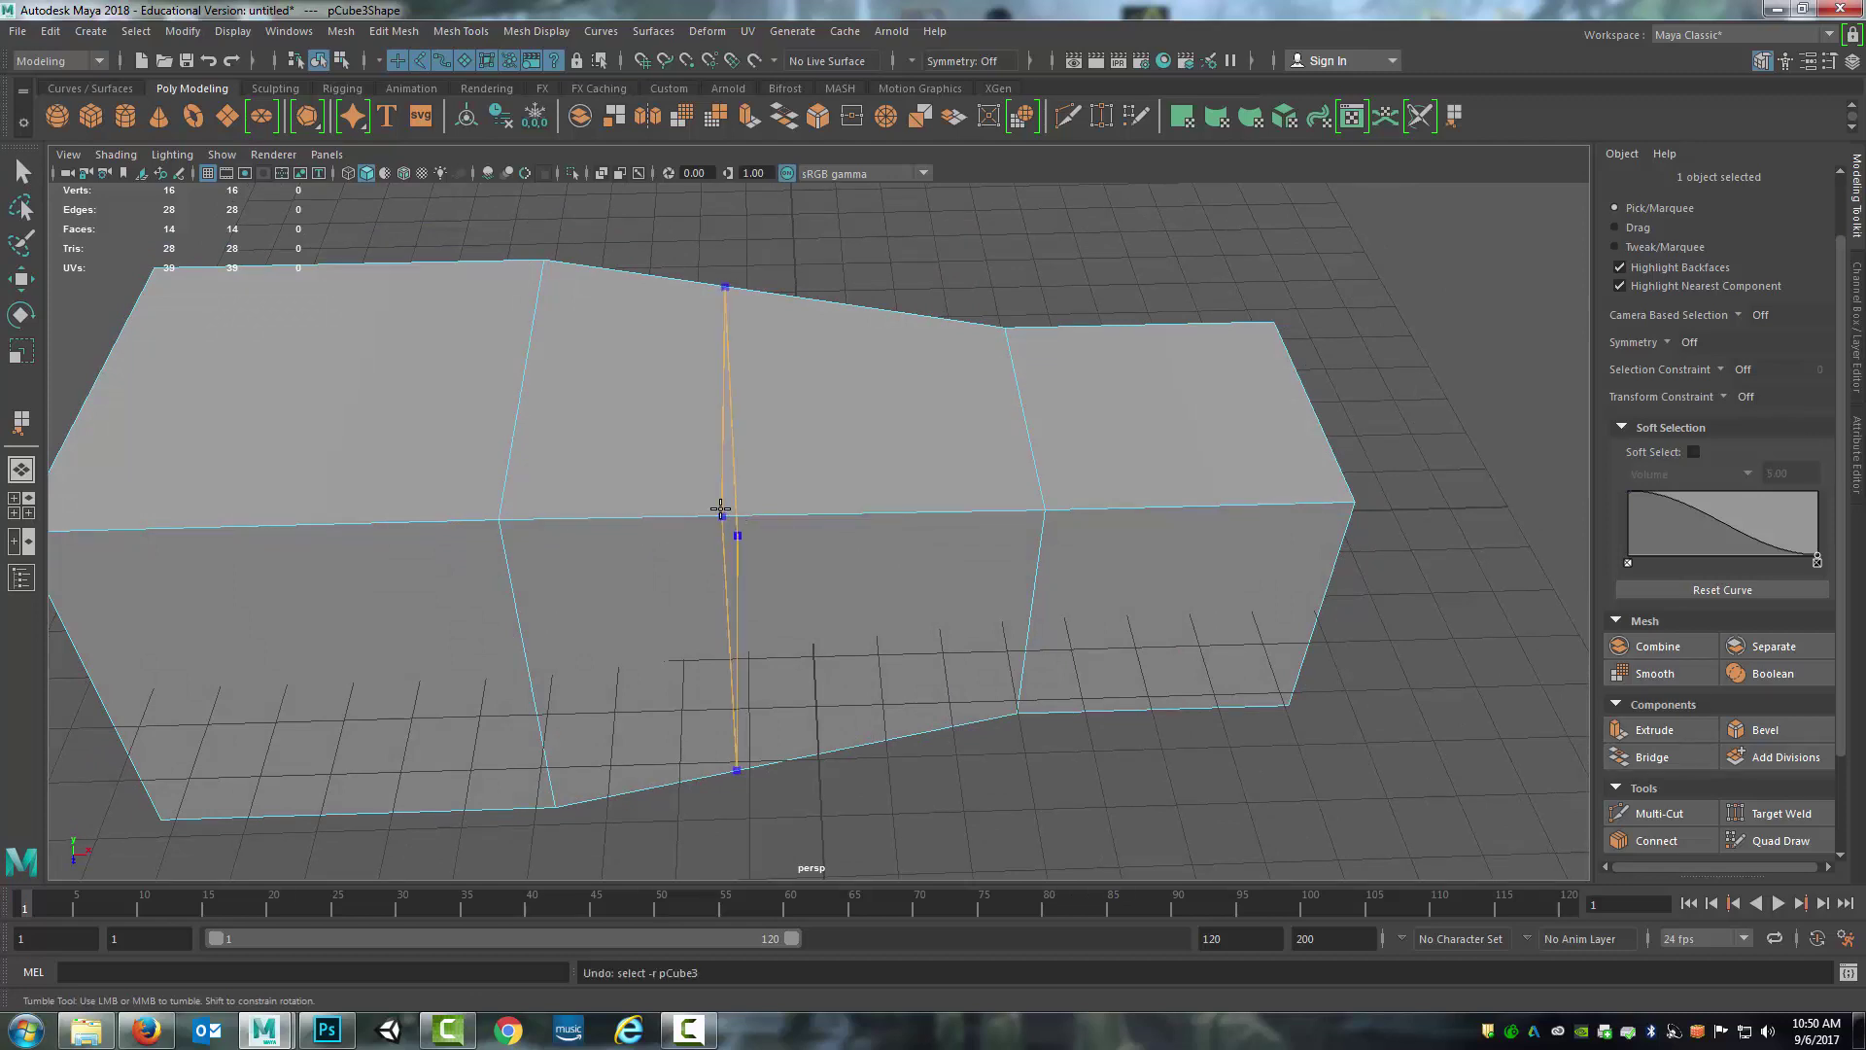
{"action": "left_click", "coordinate": [681, 504], "text": "ctrl"}
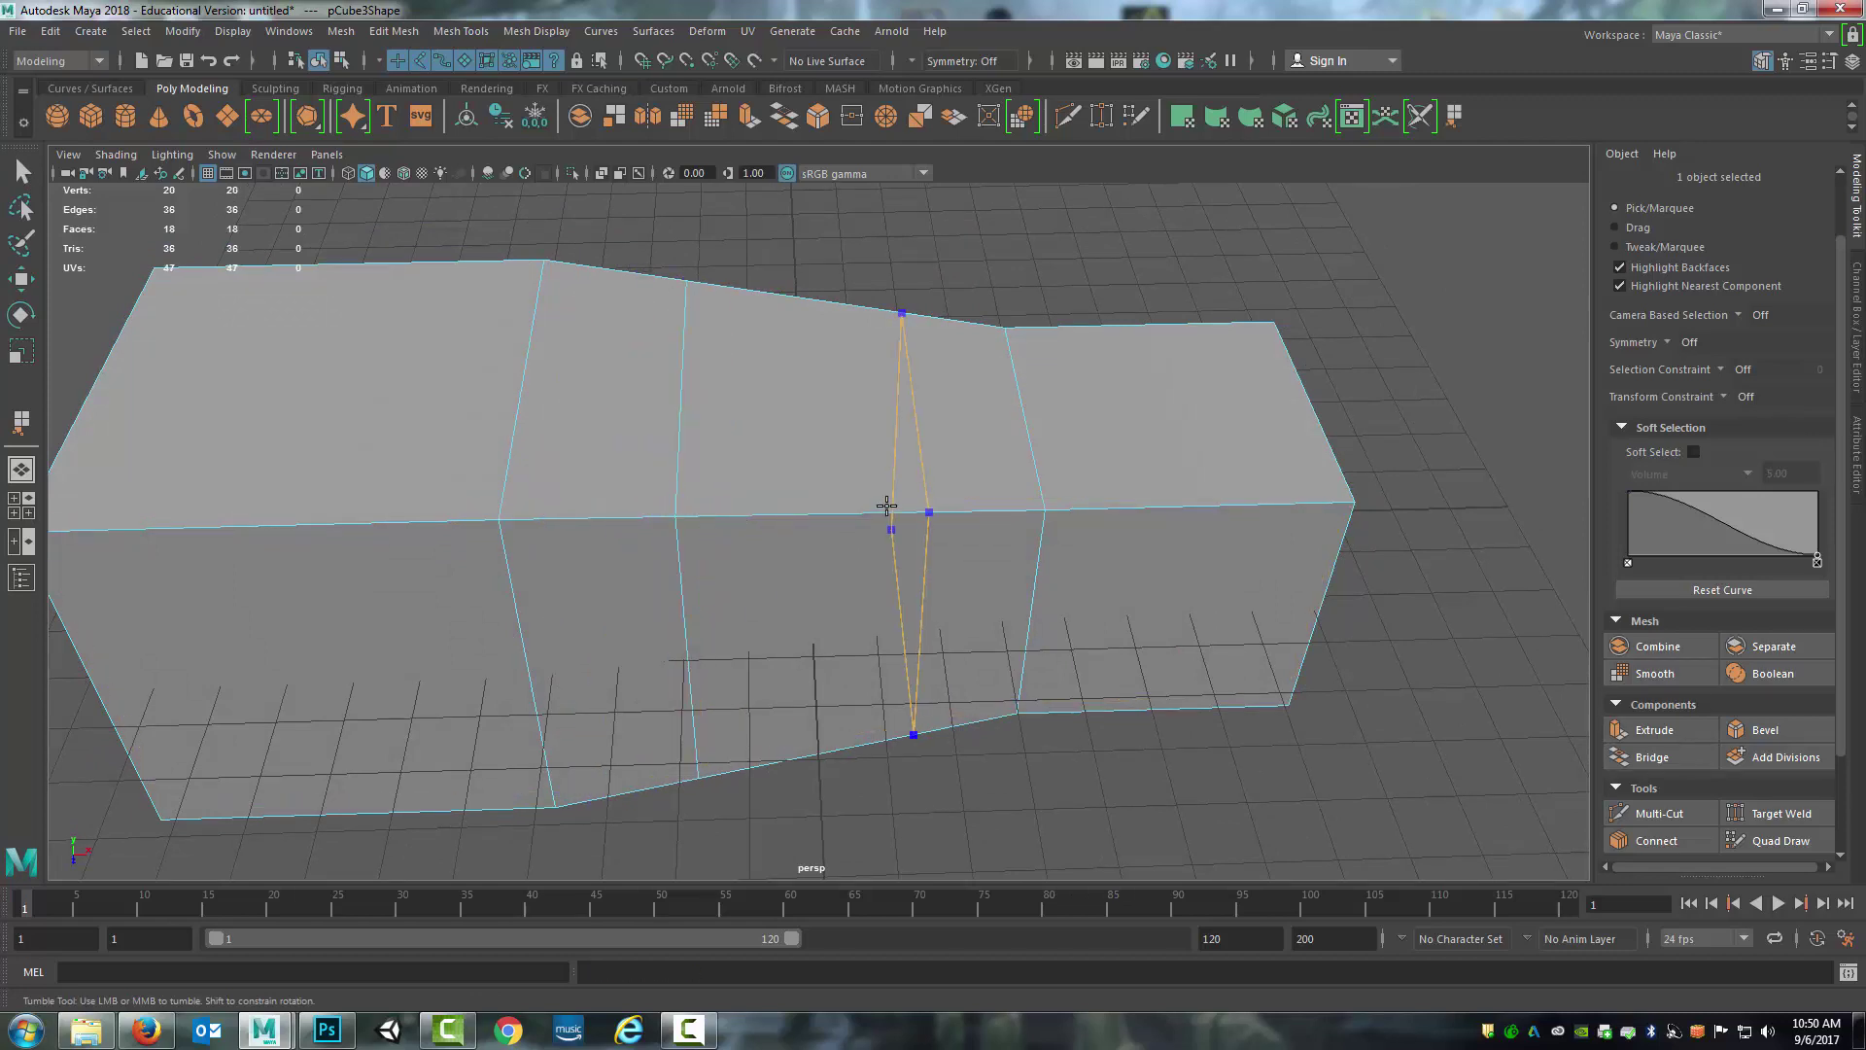
Select each new edge loop in edge mode and scale it up to make the connecting section bulge outward
{"action": "scroll", "coordinate": [1040, 529], "scroll_direction": "down", "scroll_amount": 5}
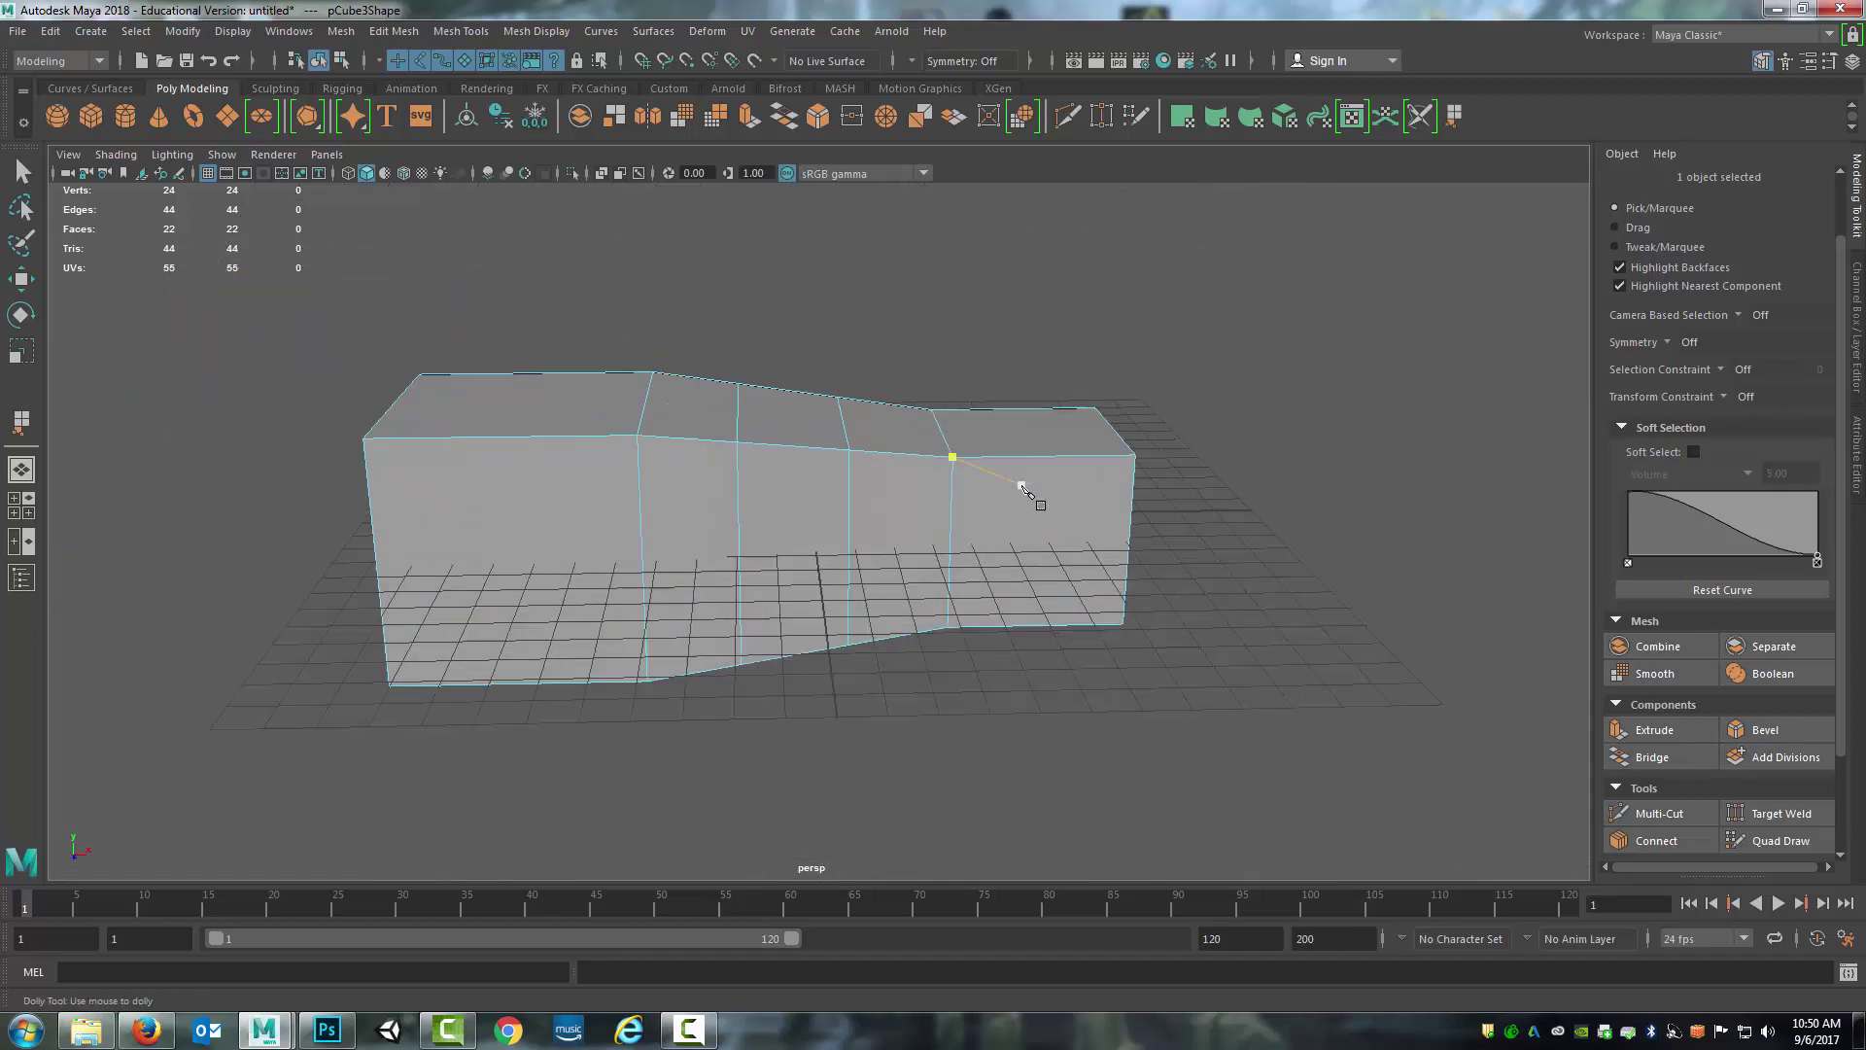
{"action": "left_click_drag", "start_coordinate": [739, 525], "coordinate": [901, 528], "text": "alt"}
{"action": "right_click_drag", "start_coordinate": [790, 525], "coordinate": [784, 418]}
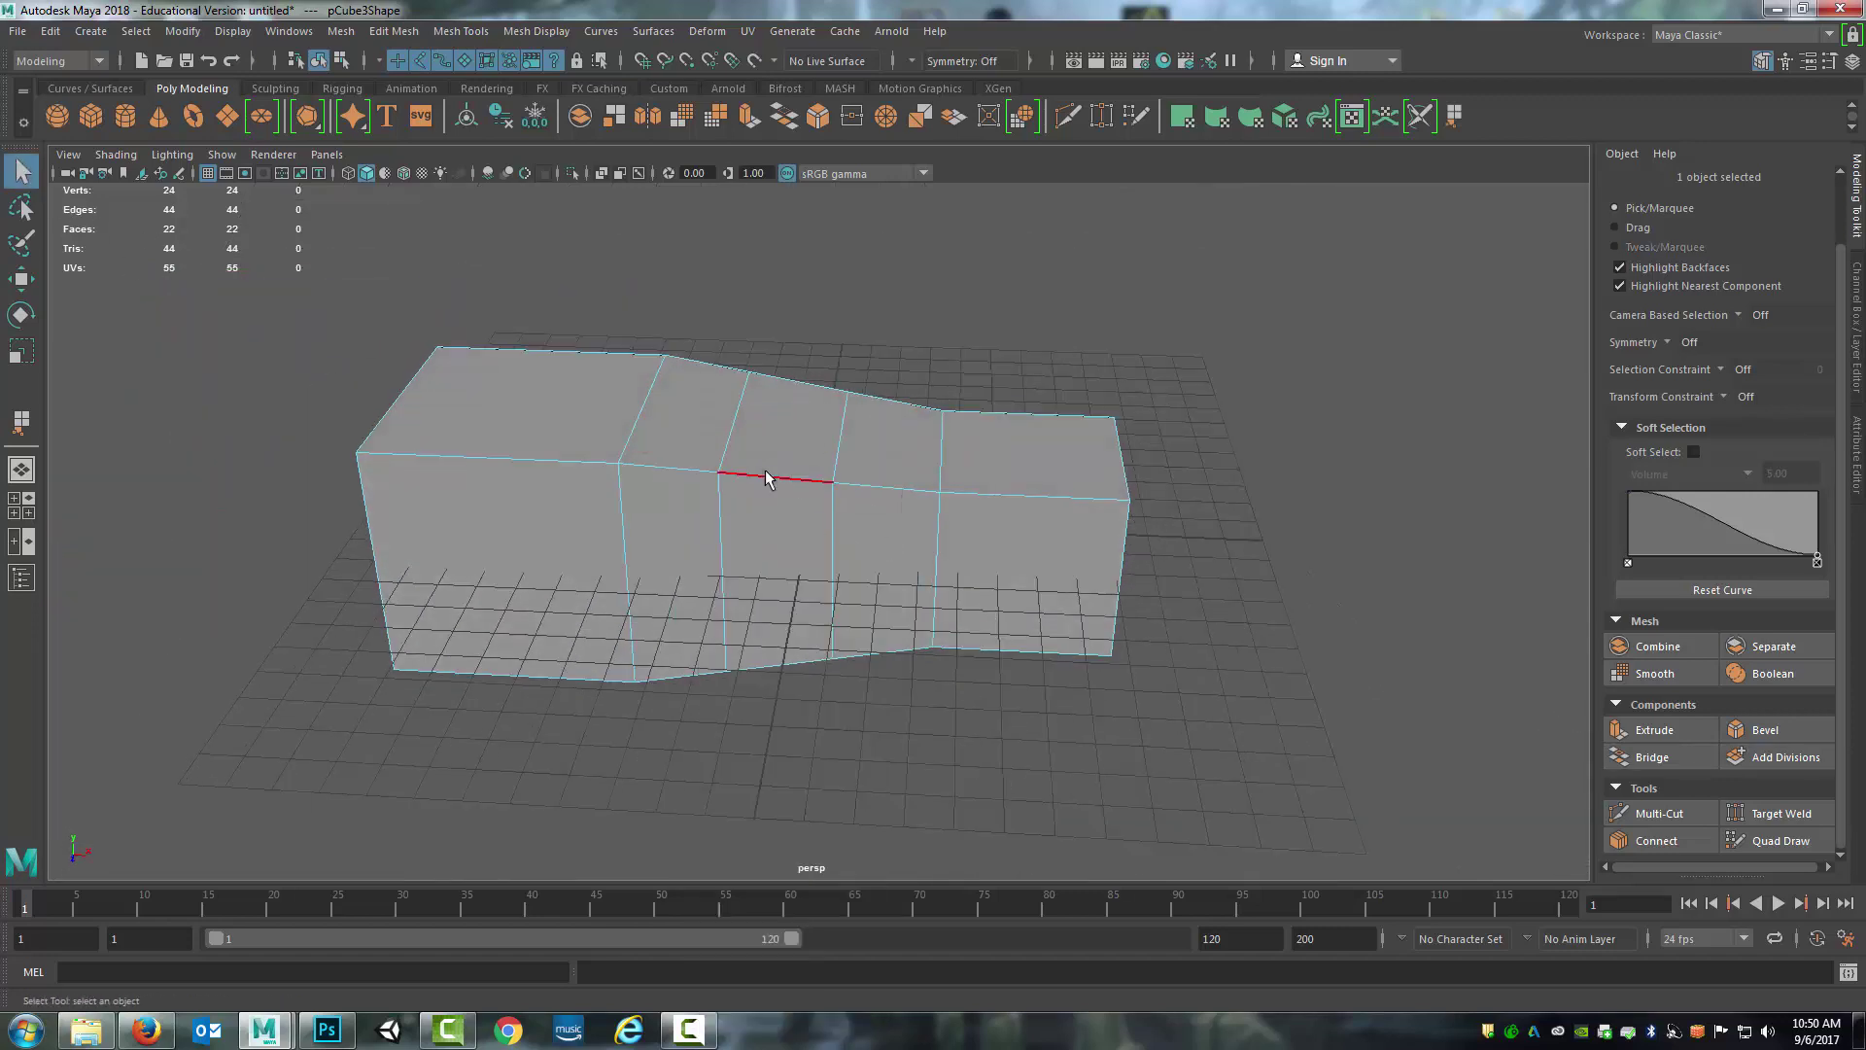
{"action": "key", "text": "r"}
{"action": "double_click", "coordinate": [717, 532]}
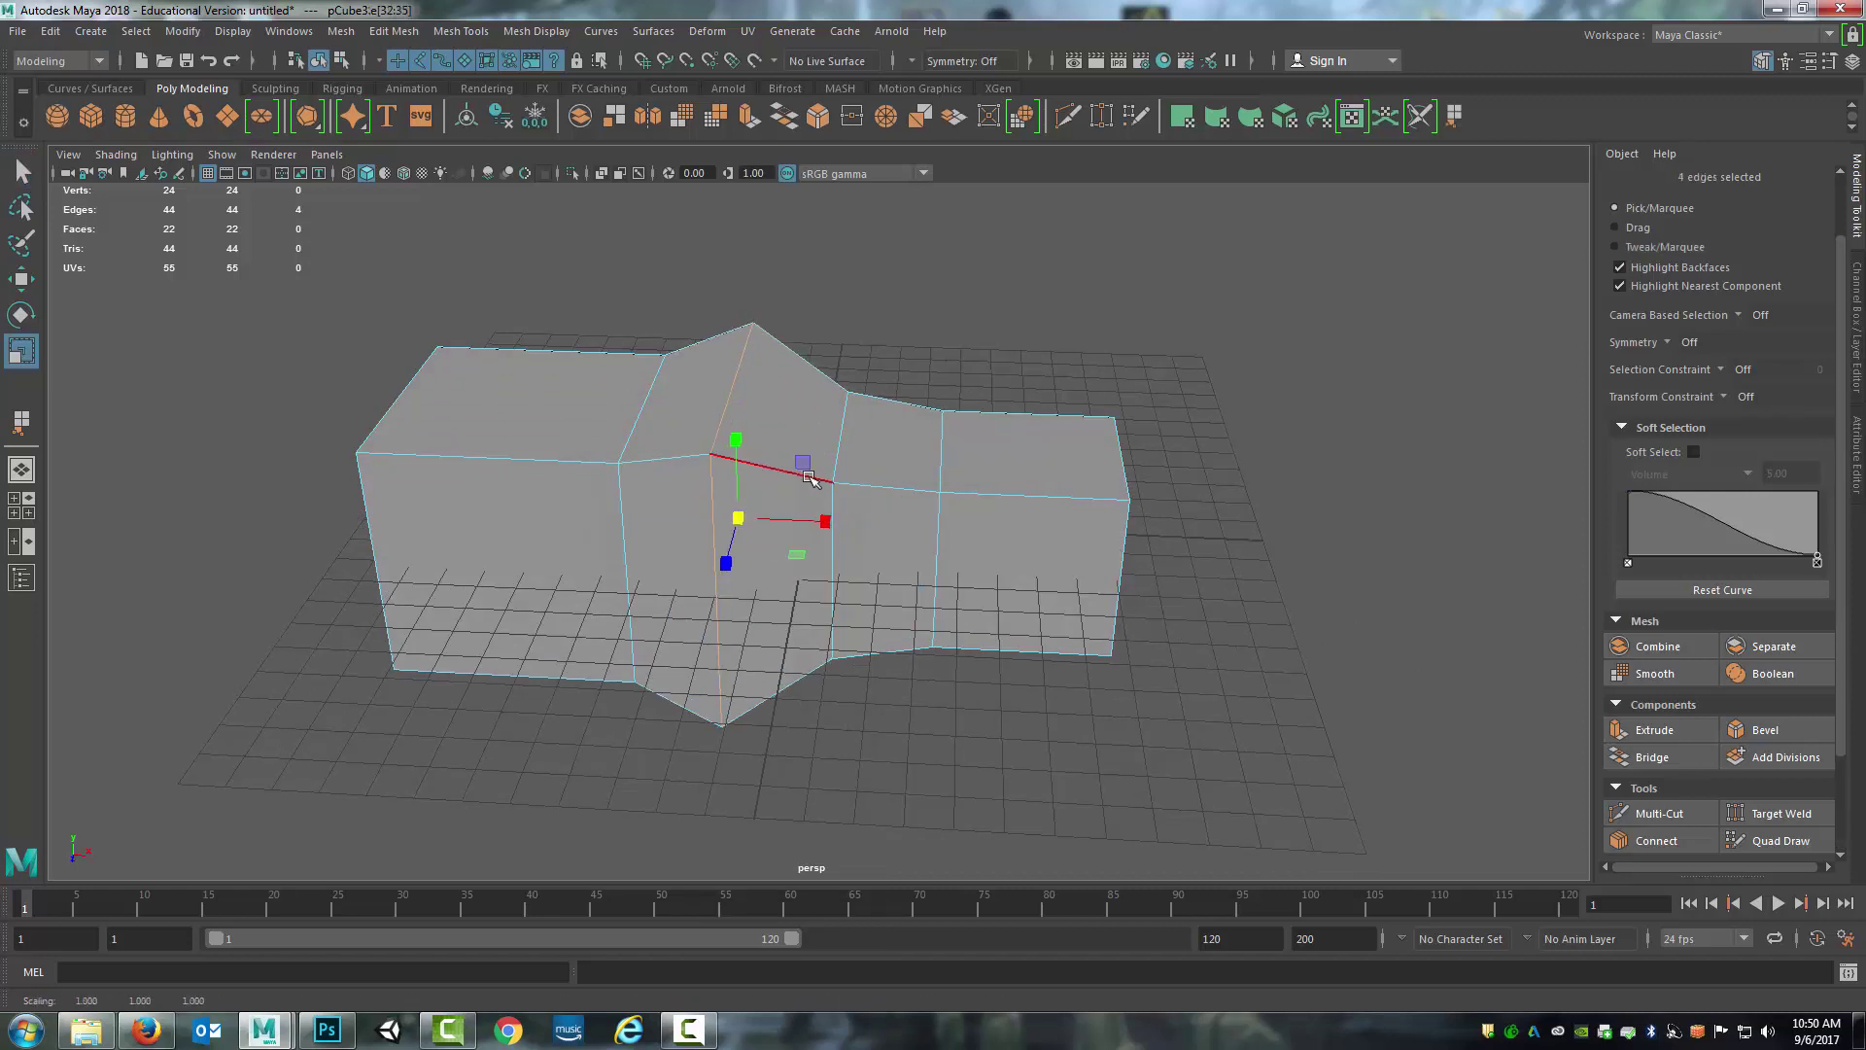
{"action": "double_click", "coordinate": [842, 457]}
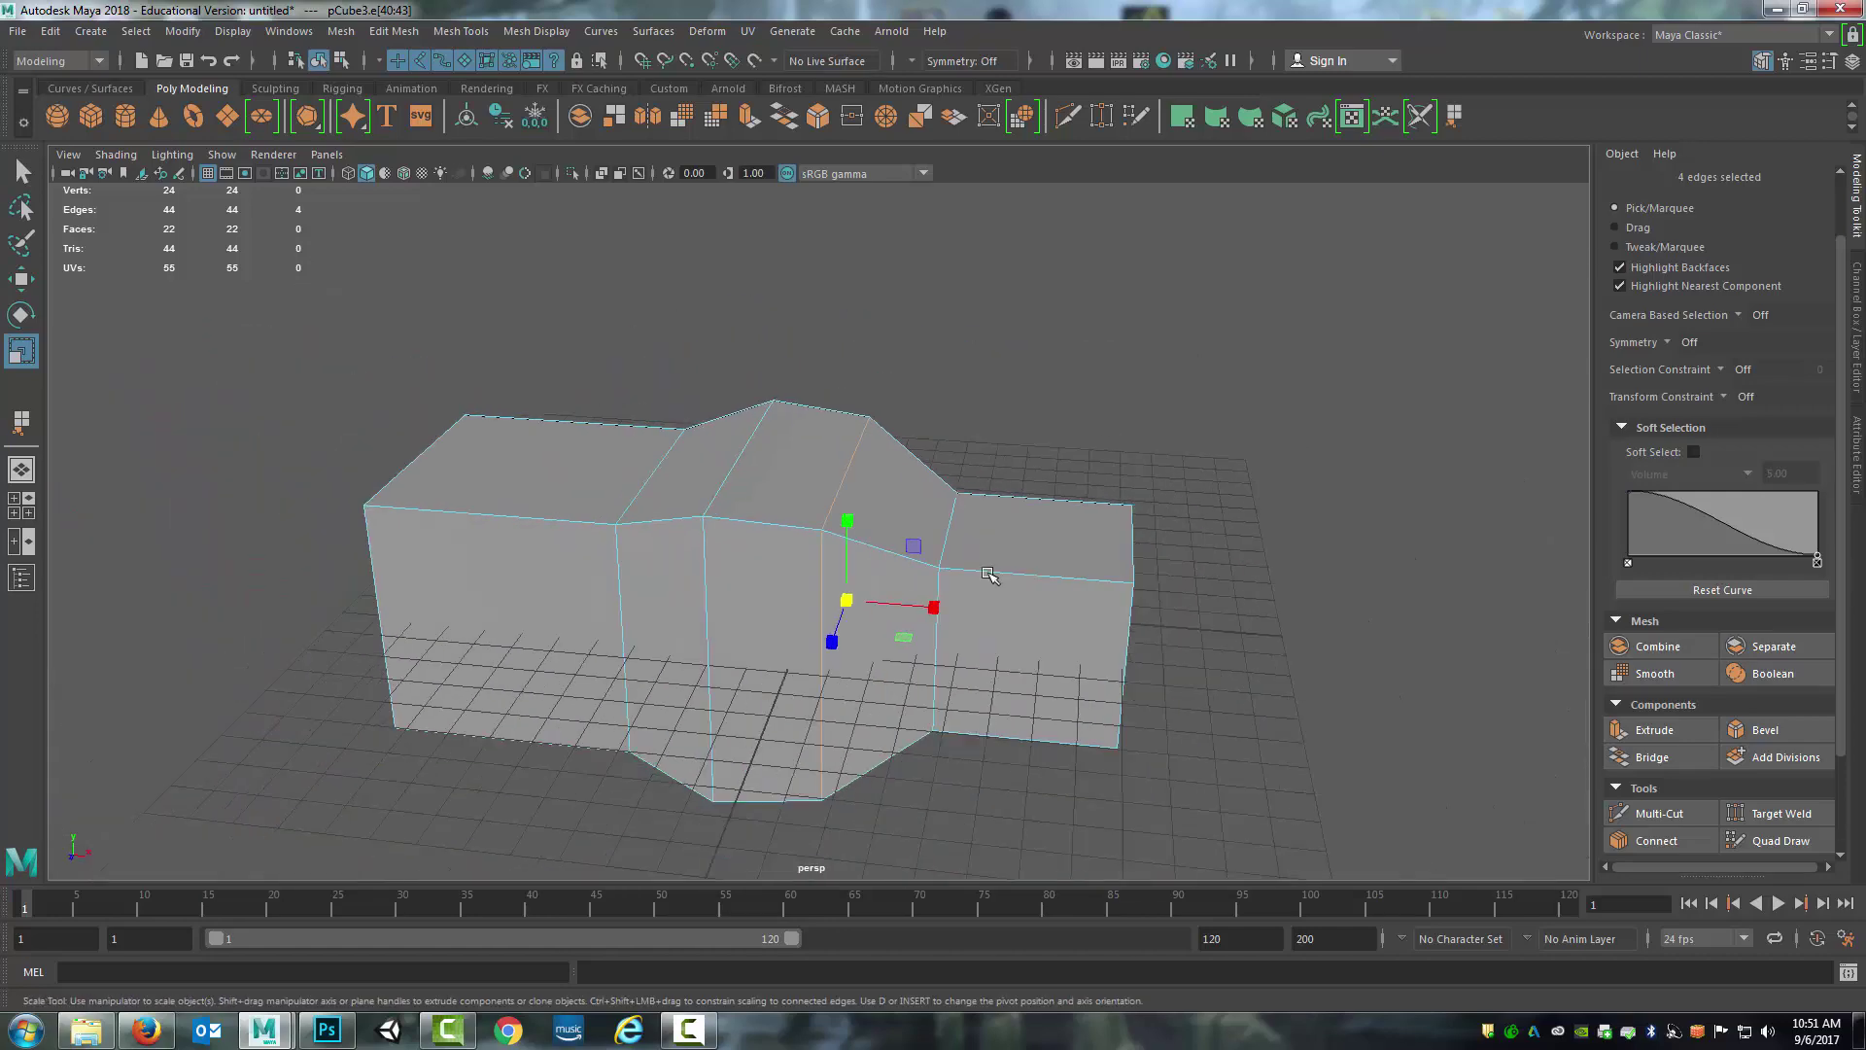
{"action": "scroll", "coordinate": [1000, 593], "scroll_direction": "up", "scroll_amount": 3}
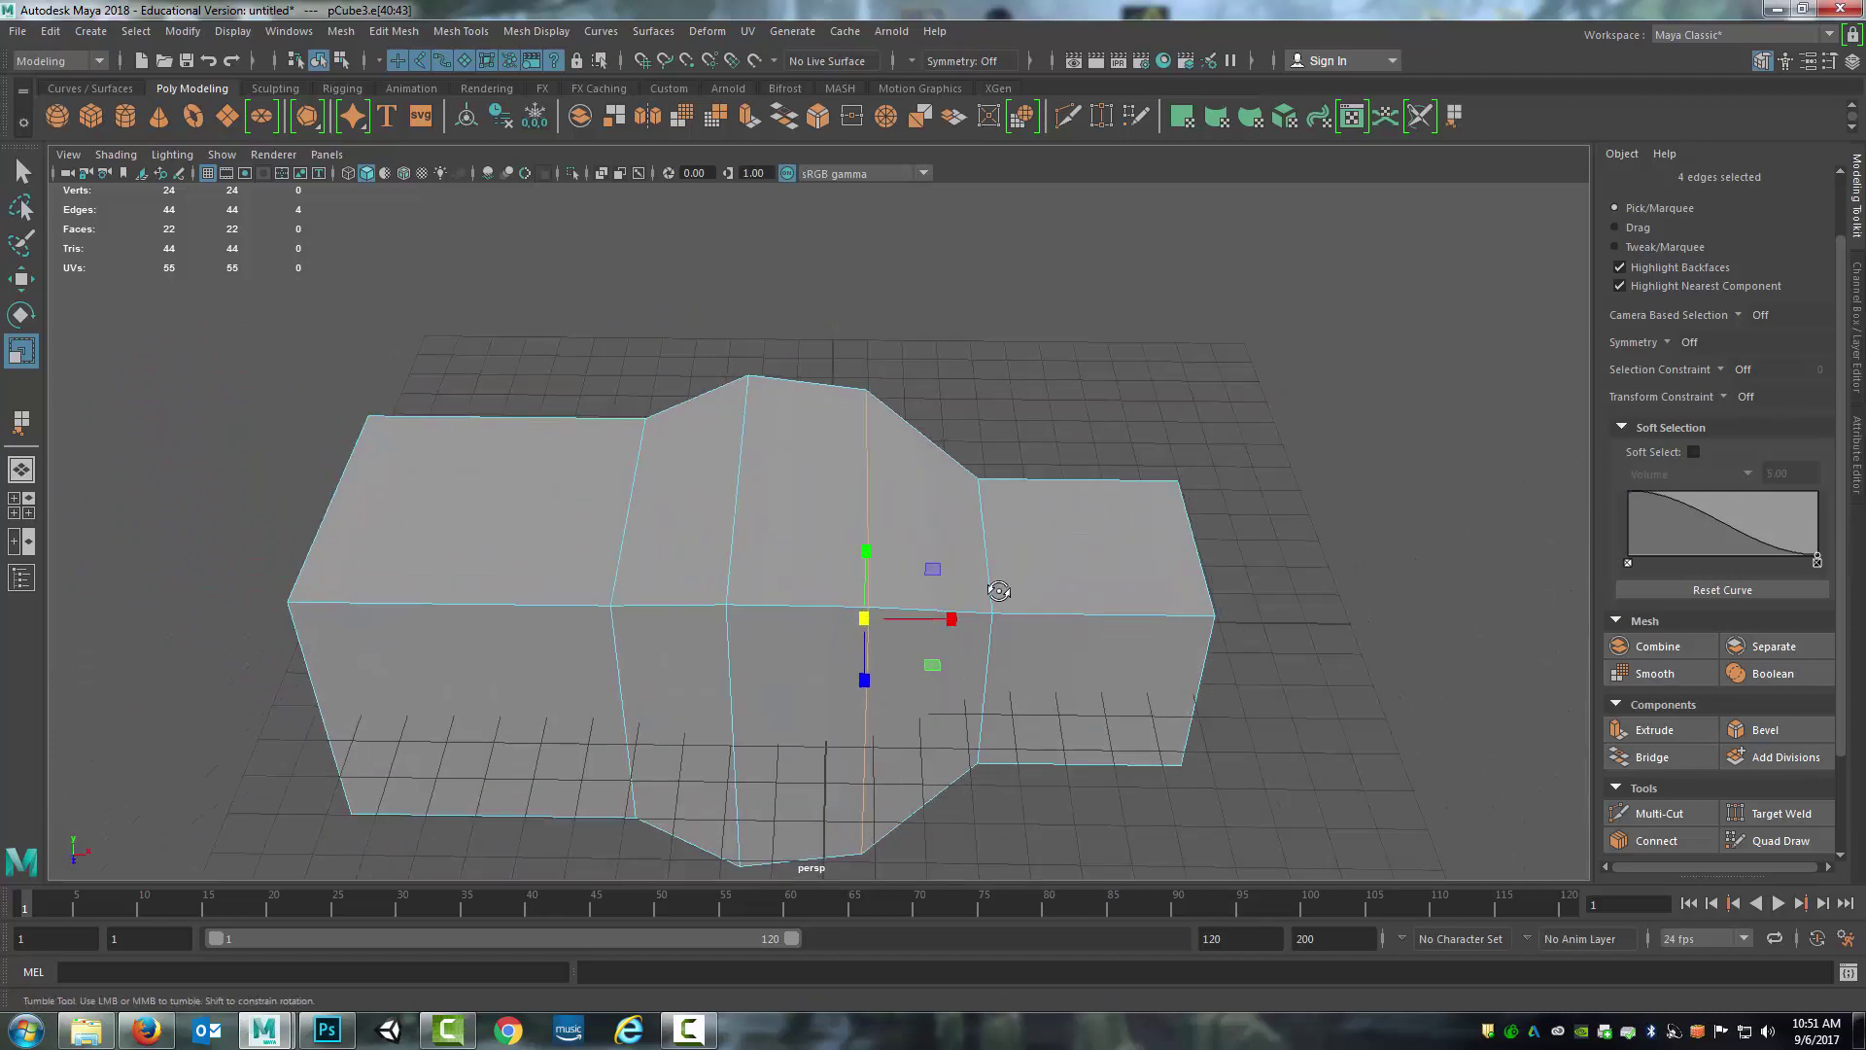